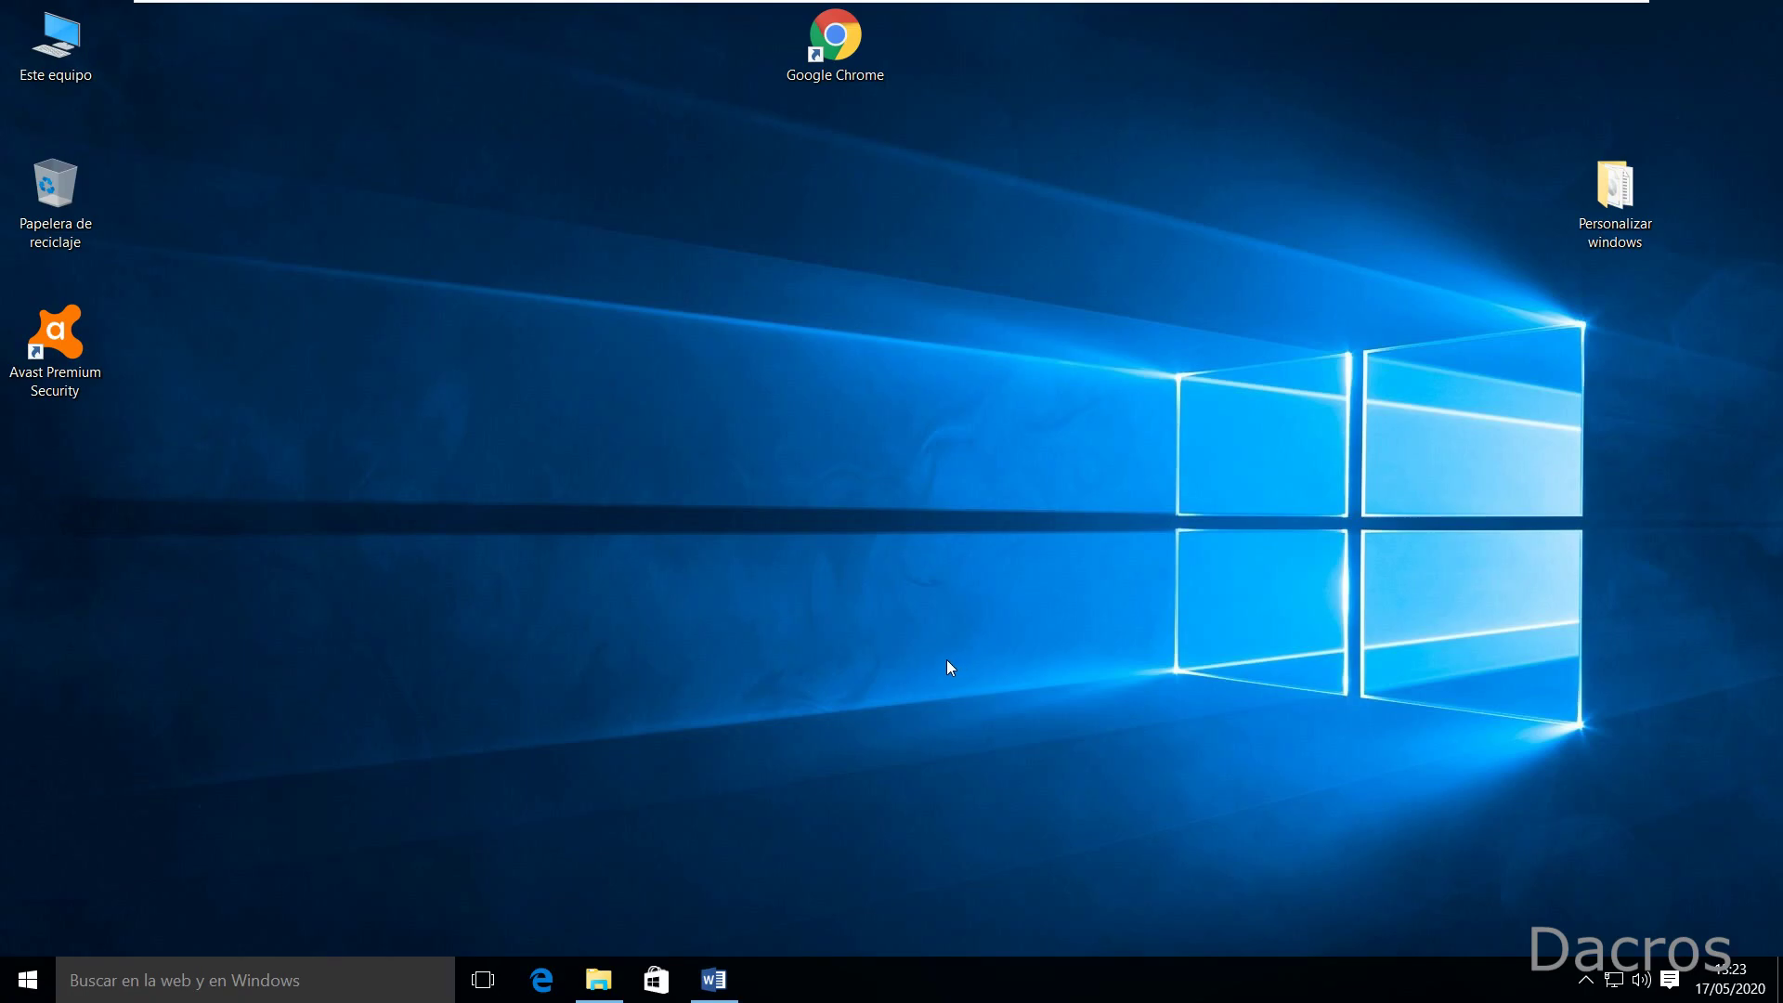
# Step: Switch to the Word document of required programs and copy the Windows 10 download link from item 1
pyautogui.click(729, 980)
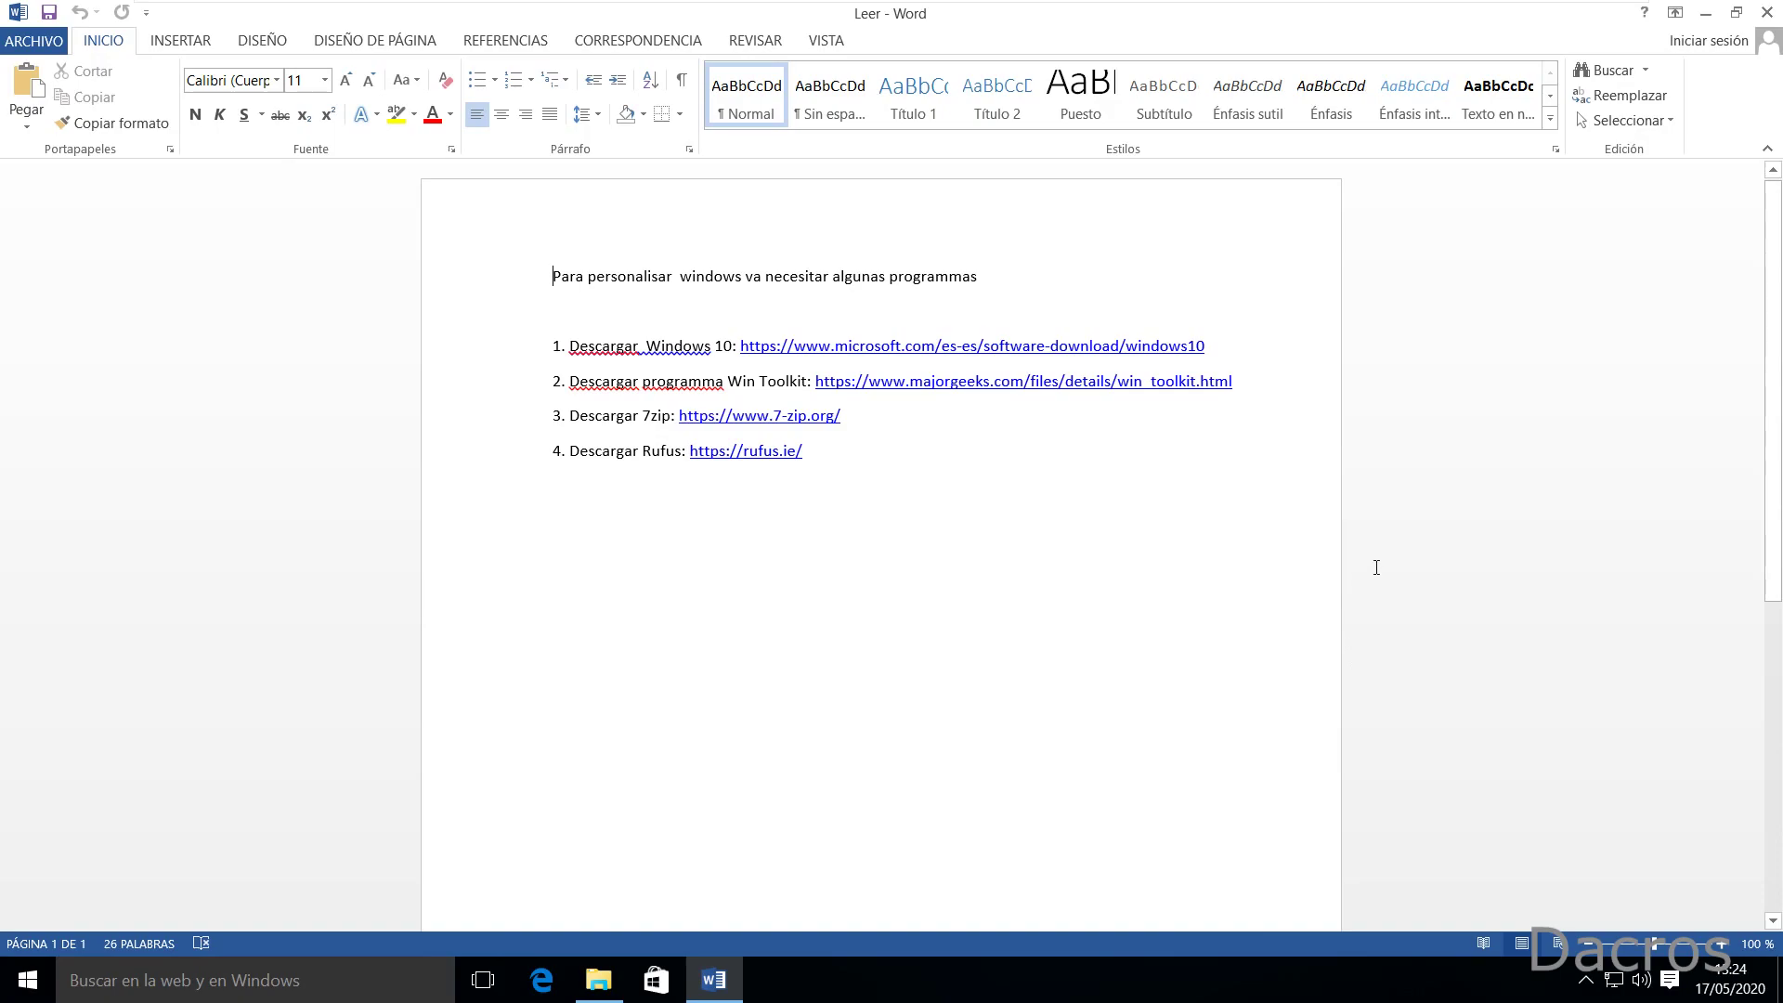
pyautogui.moveTo(1227, 344); pyautogui.dragTo(739, 347)
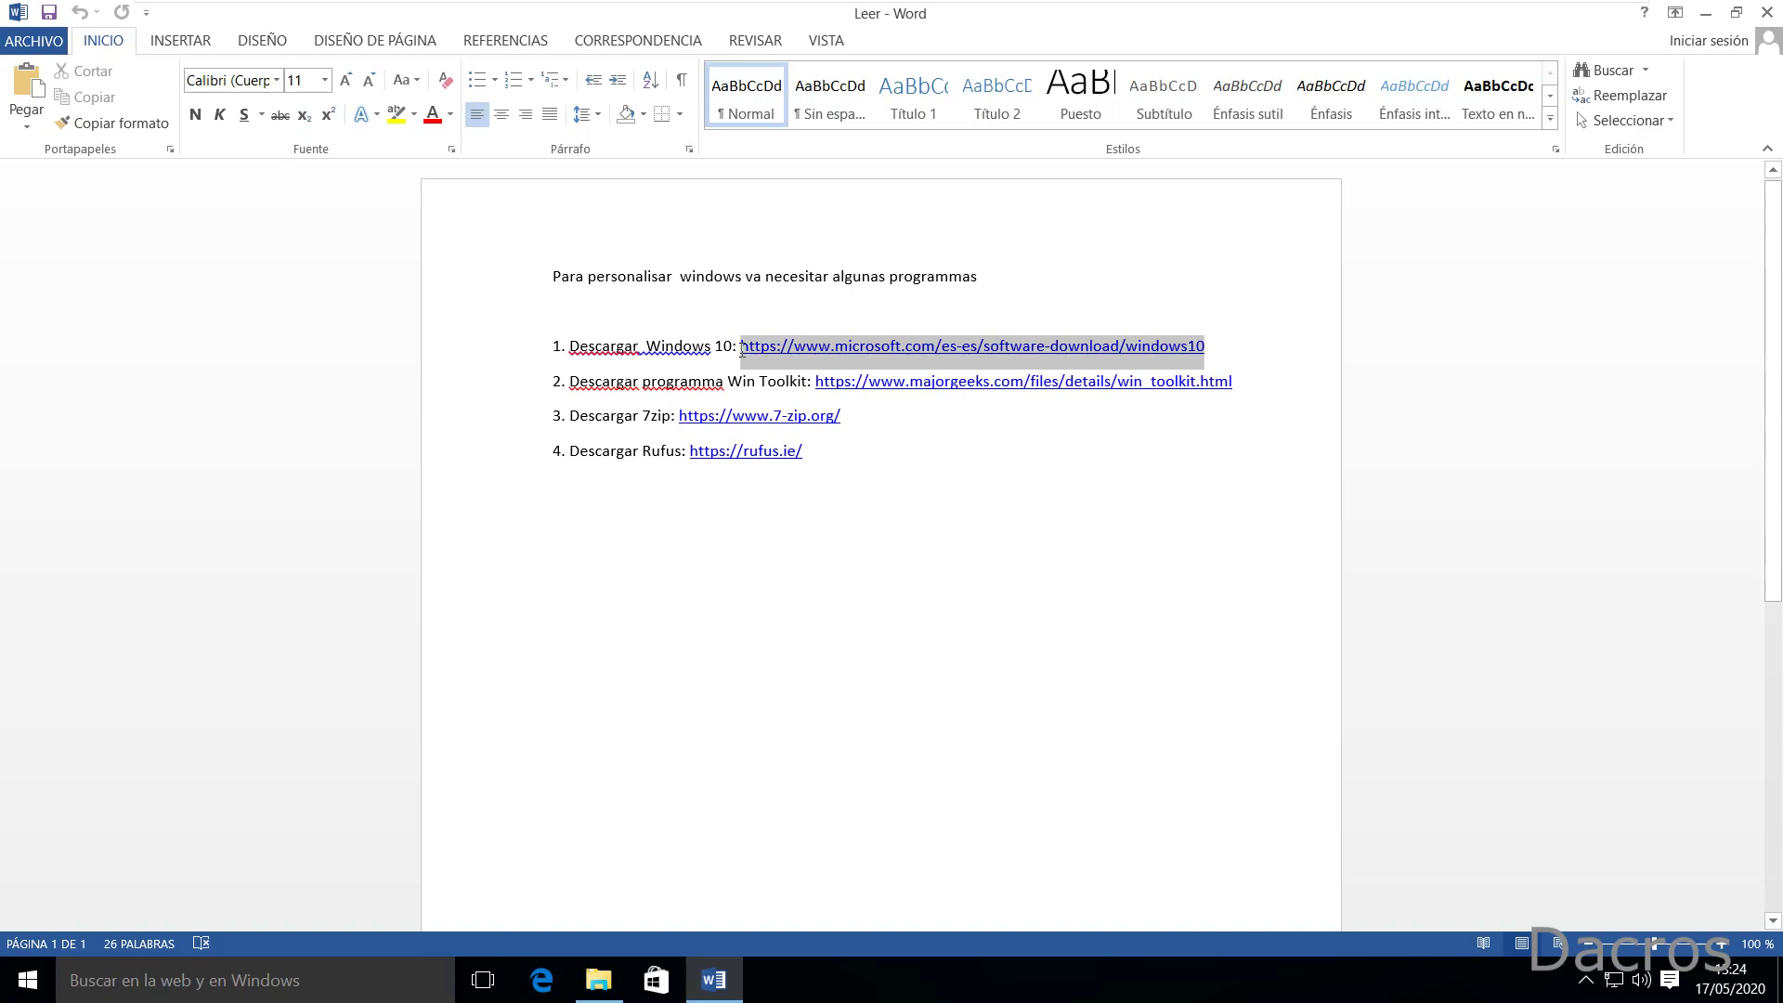
pyautogui.rightClick(833, 351)
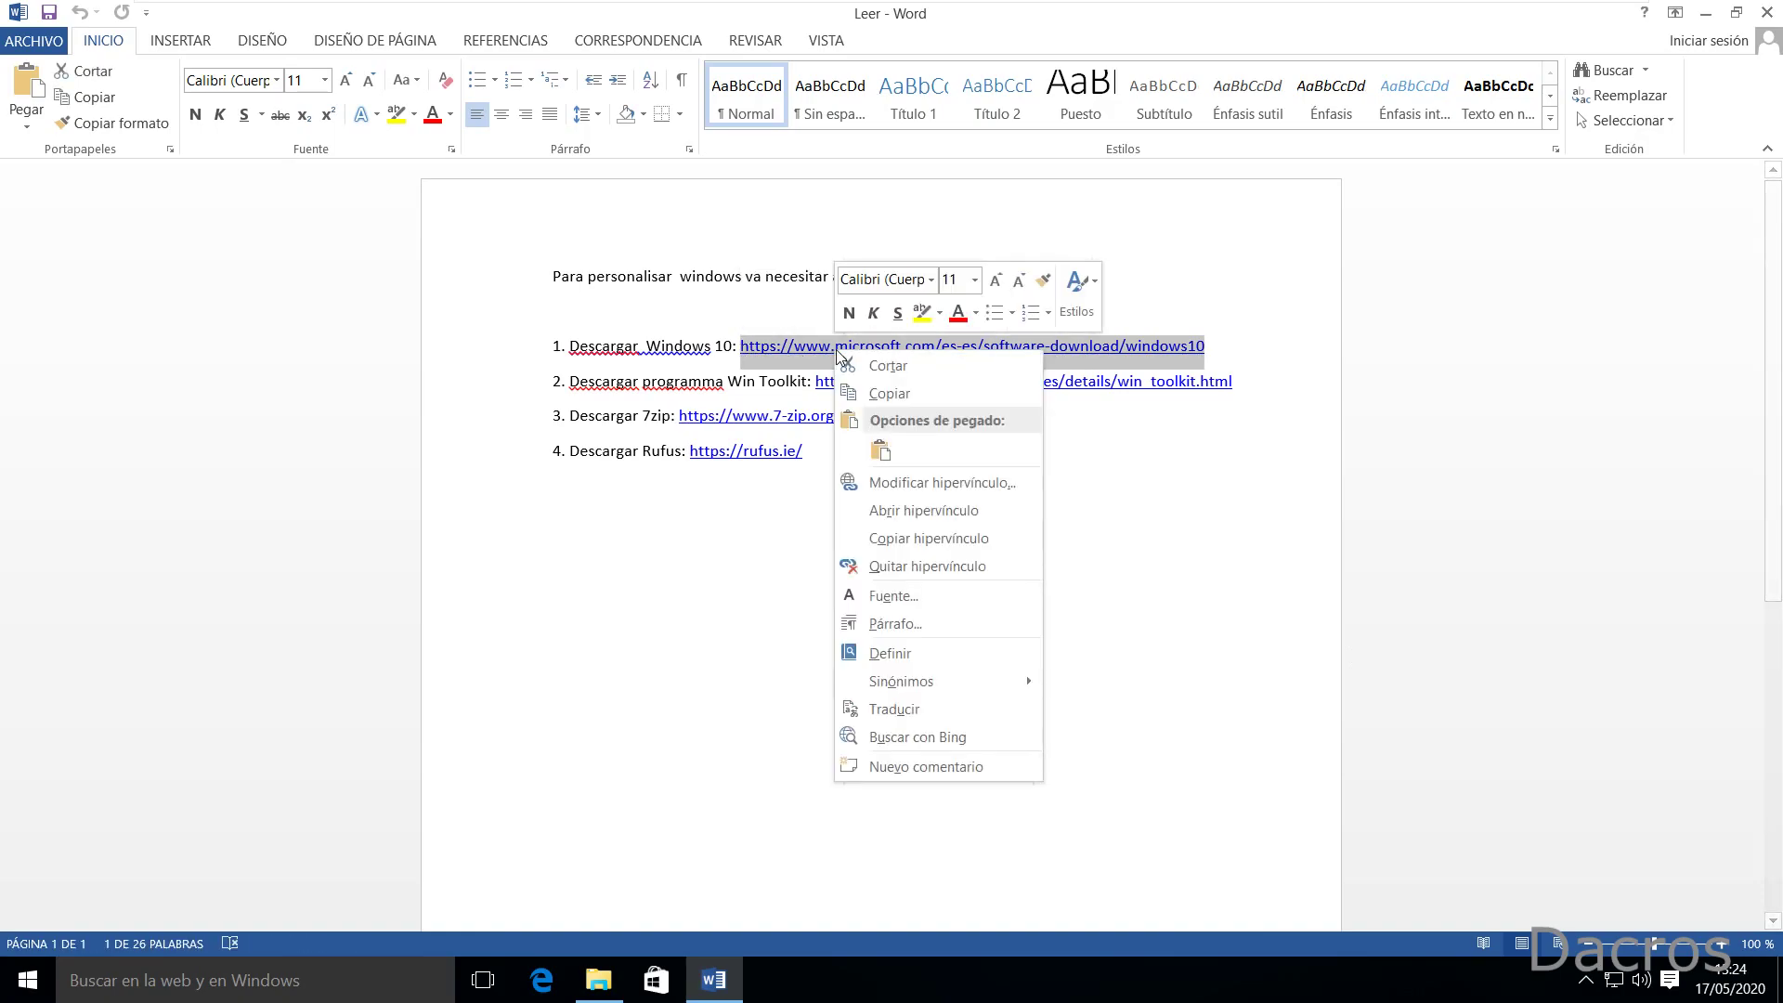
pyautogui.click(910, 396)
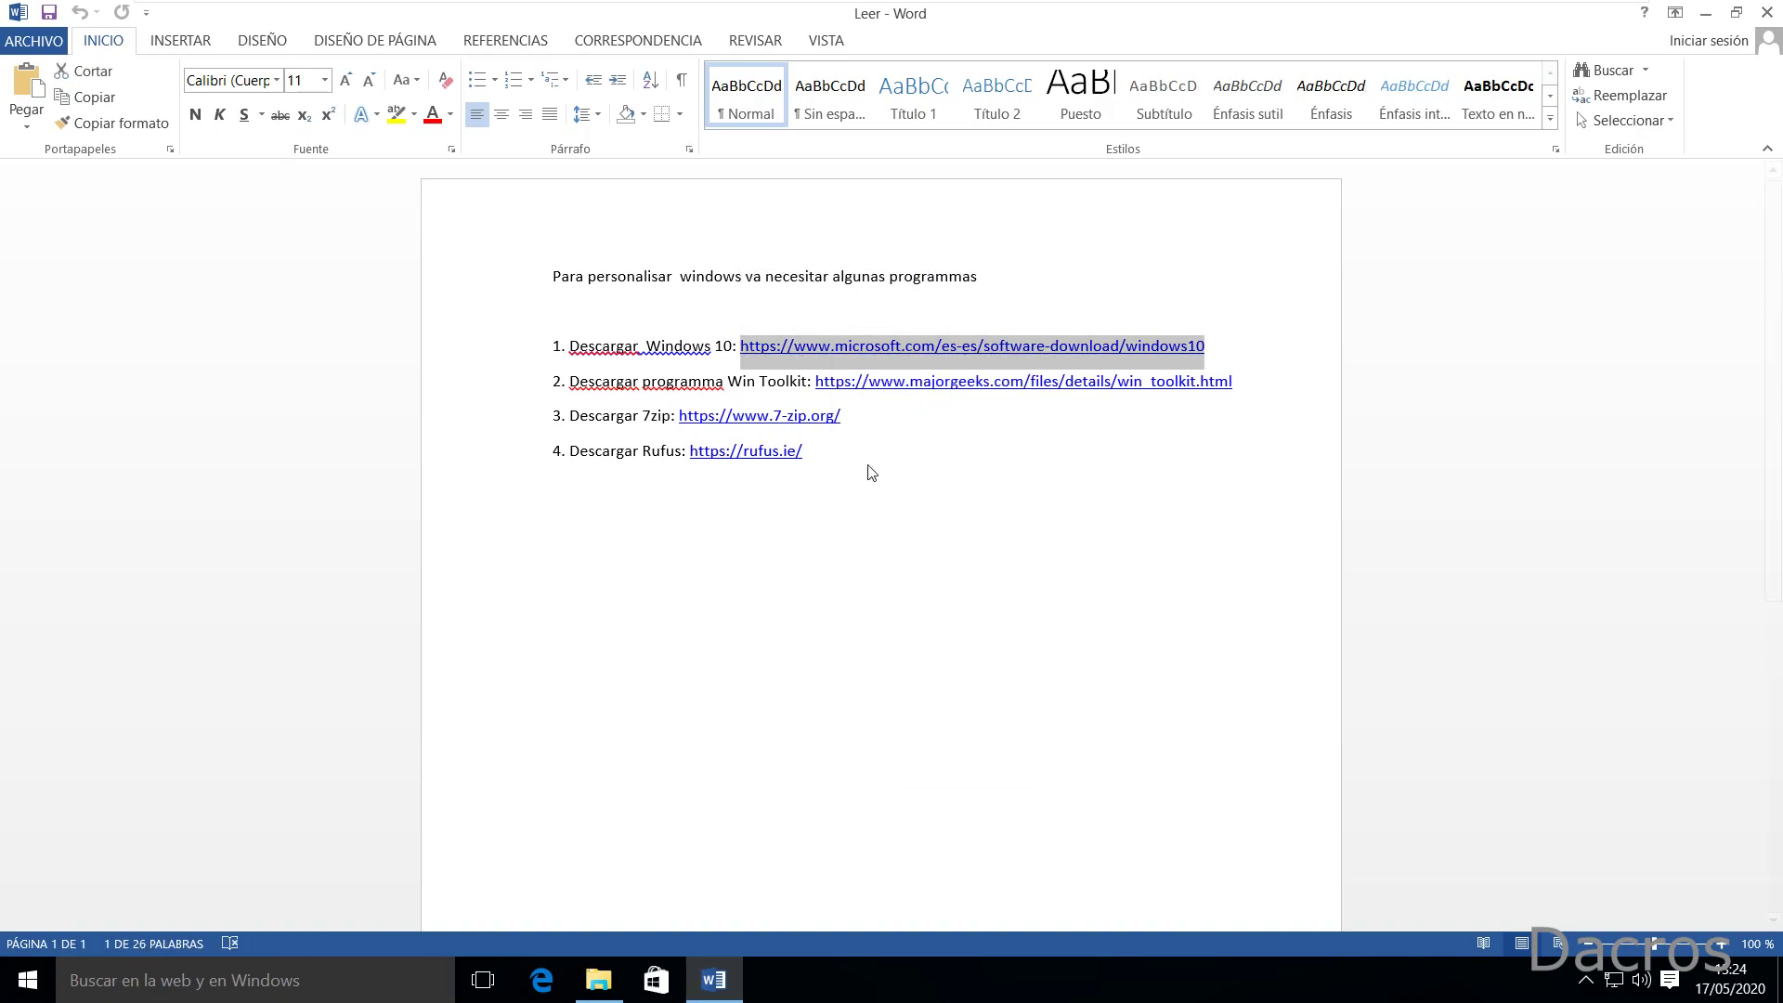
# Step: Launch Google Chrome and load the copied address microsoft.com/es-es/software-download/windows10
pyautogui.click(1711, 20)
pyautogui.doubleClick(845, 67)
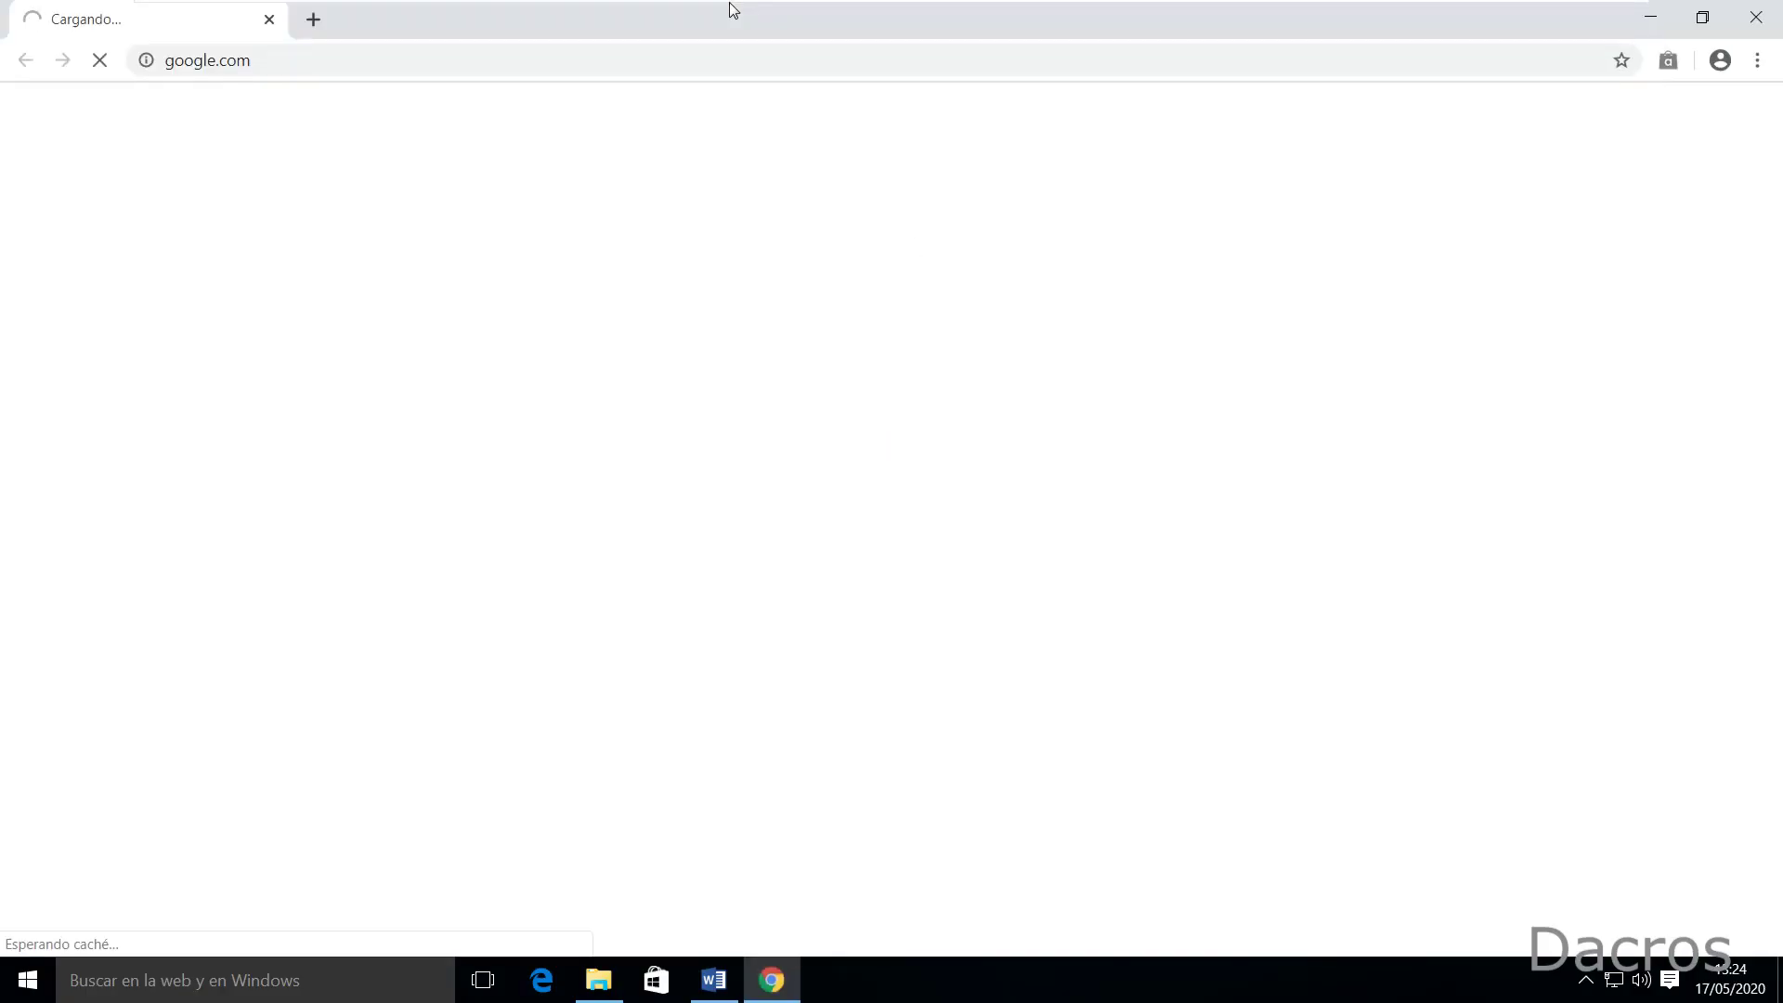
pyautogui.click(554, 61)
pyautogui.rightClick(552, 66)
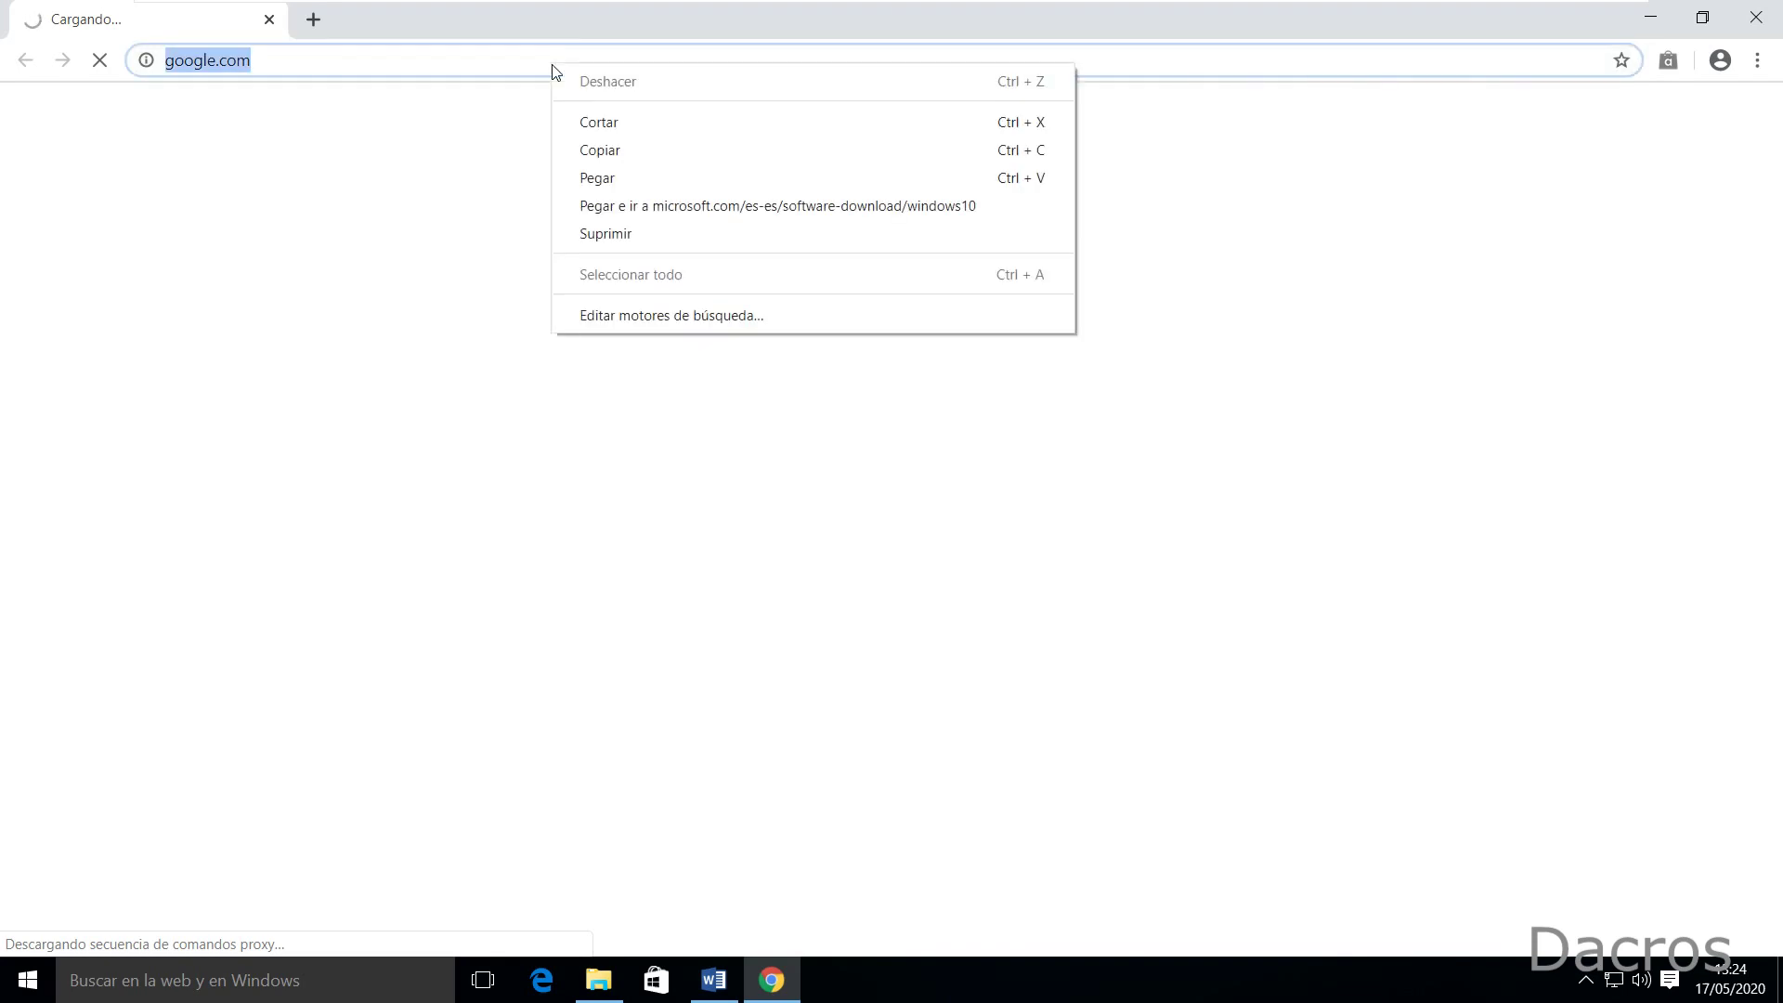
pyautogui.click(587, 176)
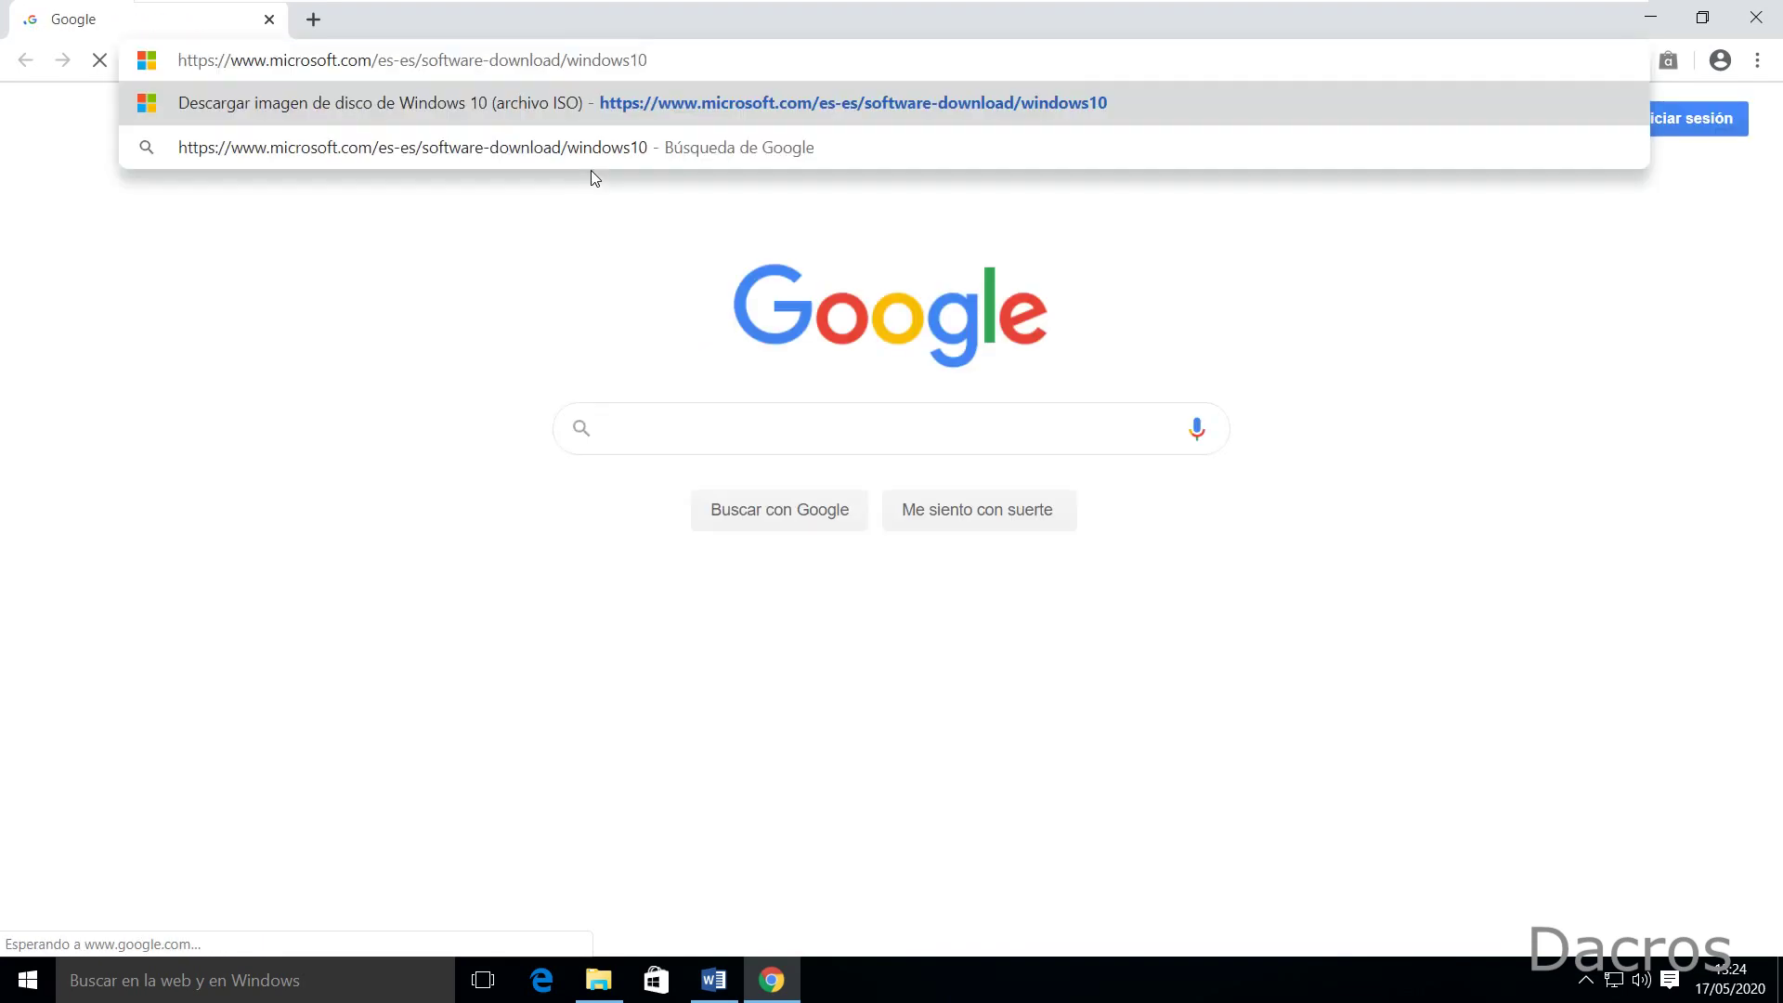
pyautogui.press('Return')
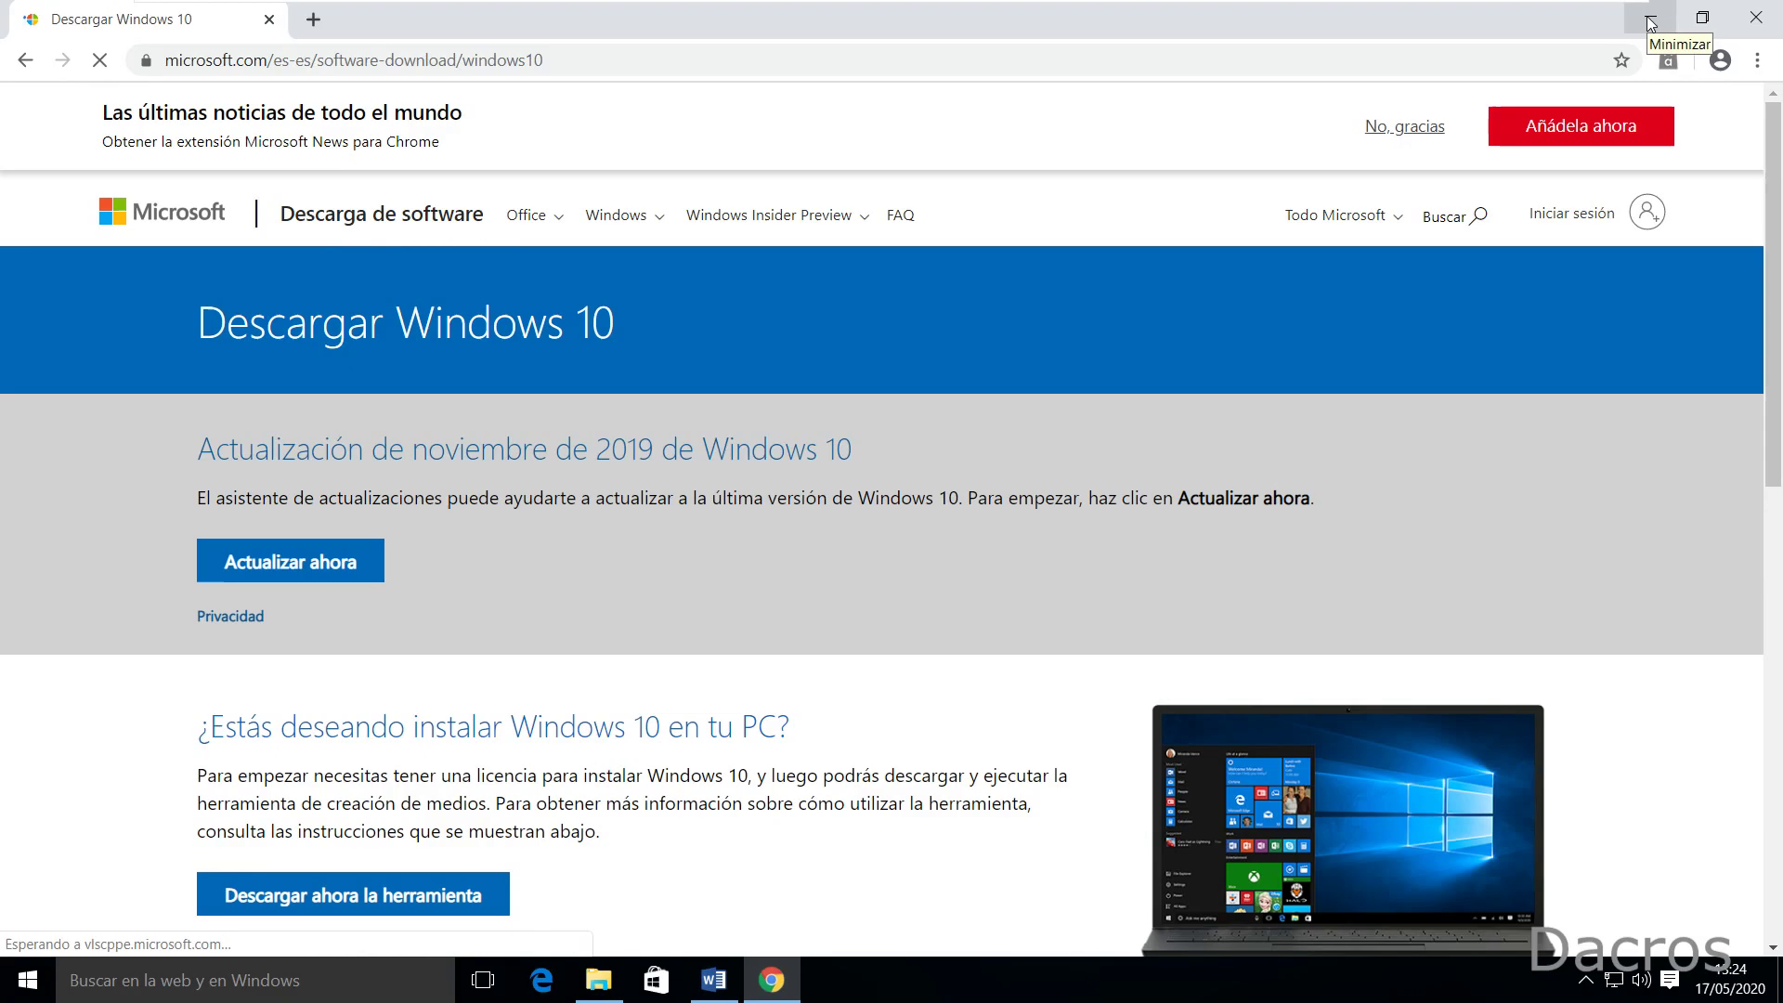
# Step: Return to the Word document and copy the Win Toolkit download link from item 2
pyautogui.click(712, 983)
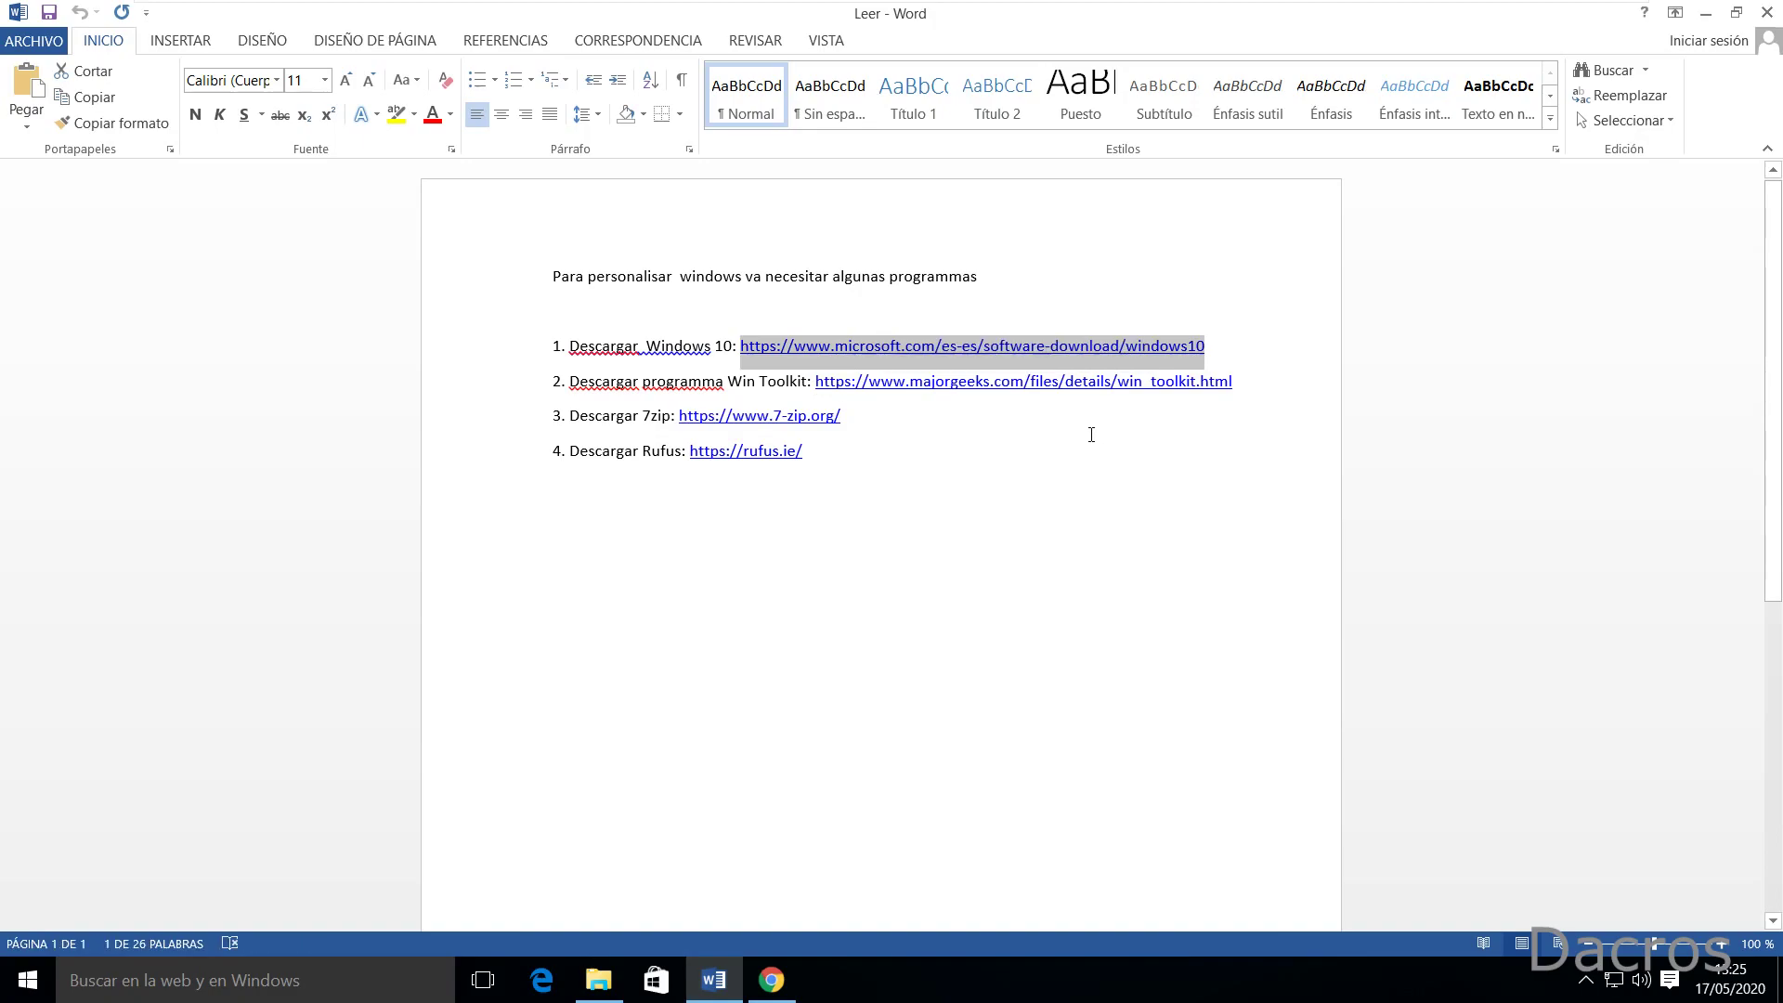
pyautogui.click(1251, 387)
pyautogui.moveTo(1249, 387); pyautogui.dragTo(818, 393)
pyautogui.rightClick(851, 390)
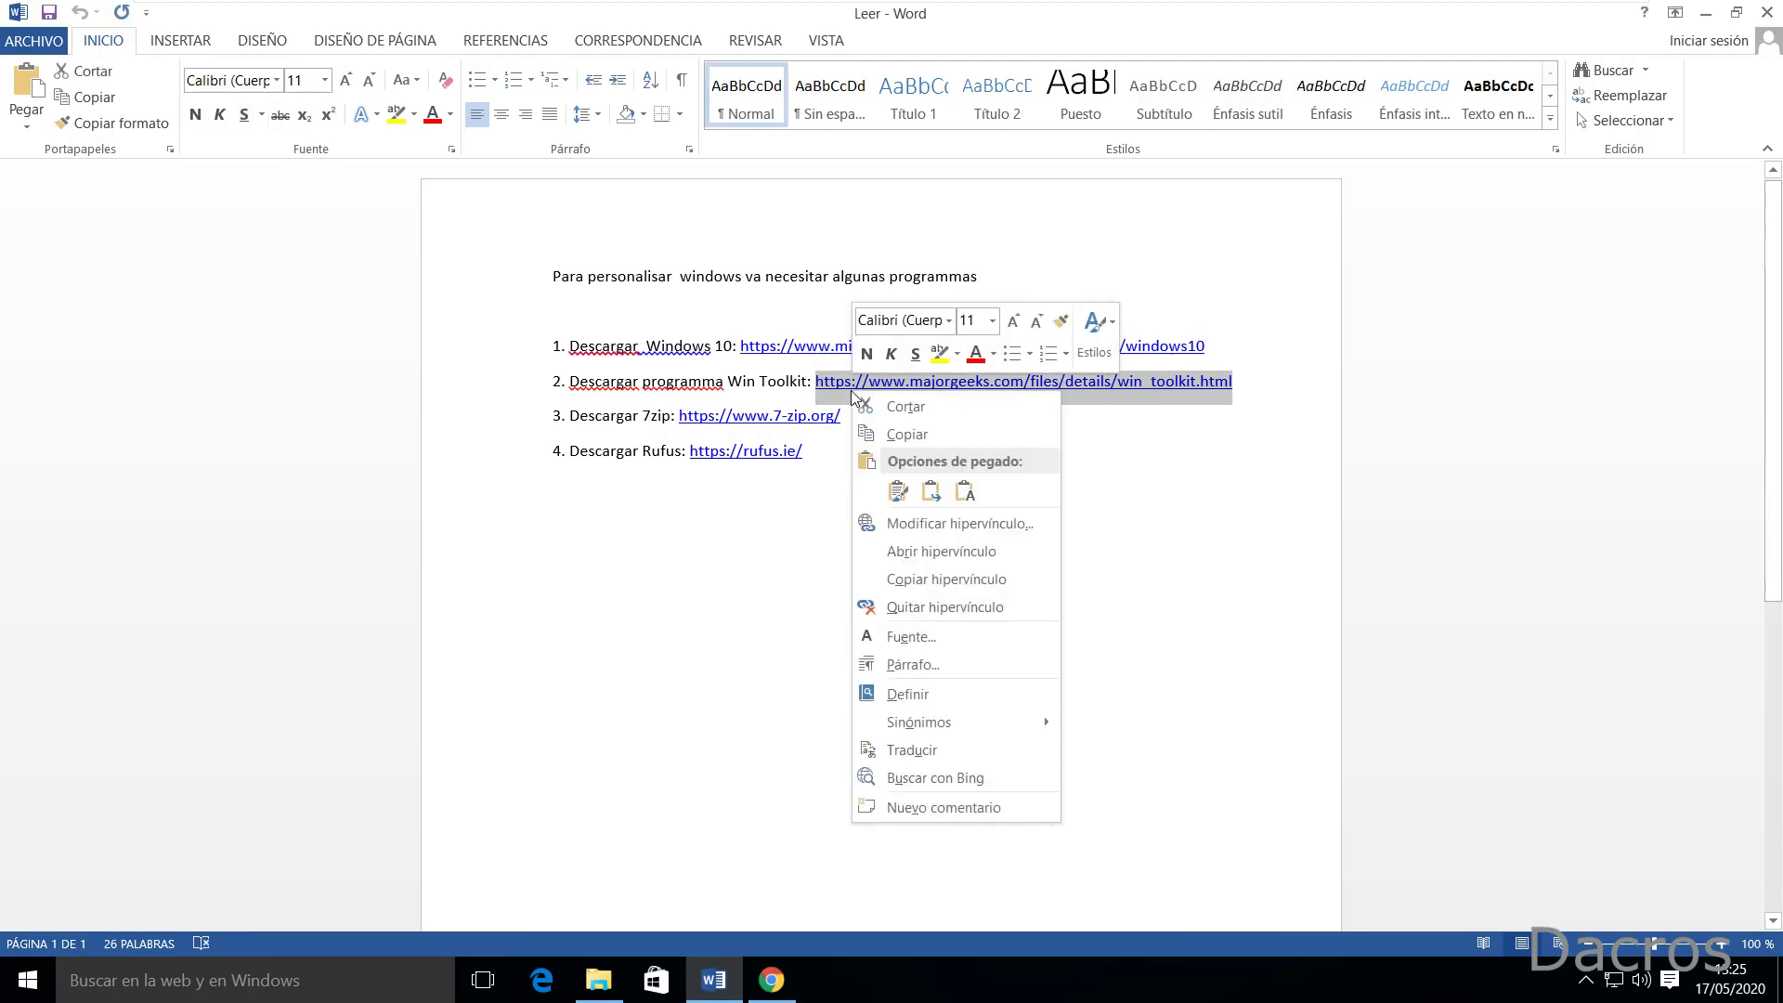
pyautogui.click(901, 432)
# Step: Switch to Chrome and load the copied address majorgeeks.com/files/details/win_toolkit.html in a new tab
pyautogui.click(771, 979)
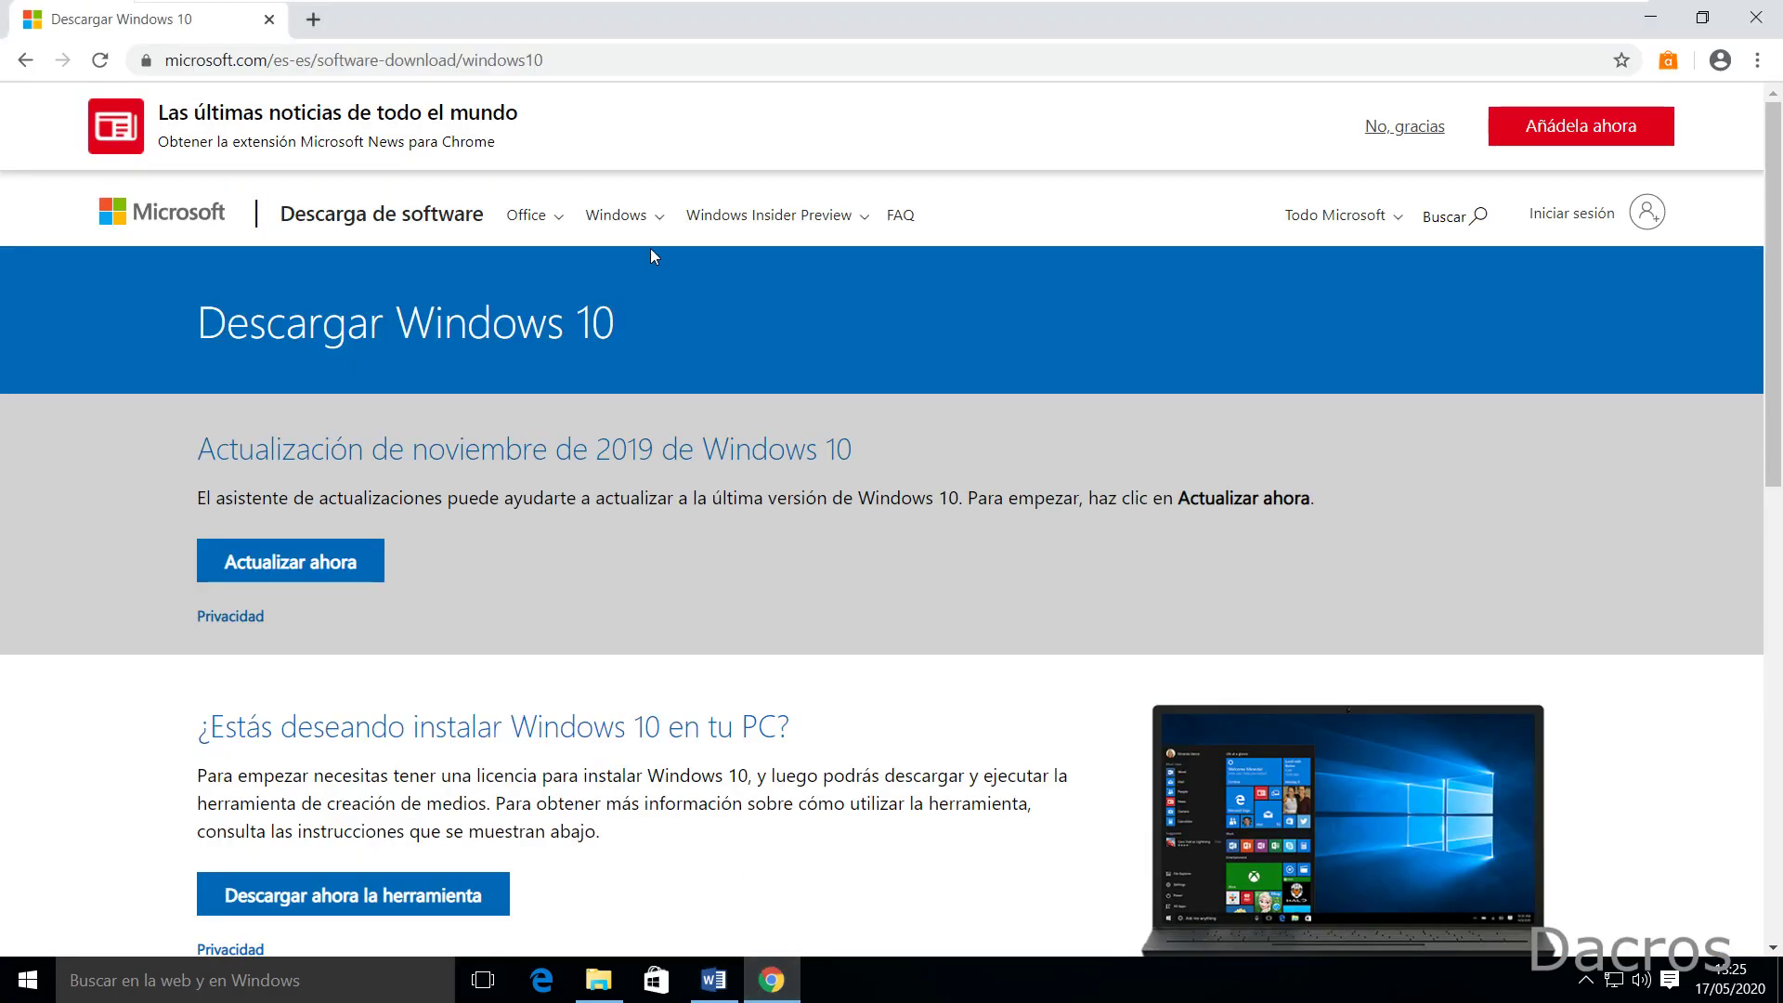
pyautogui.click(309, 18)
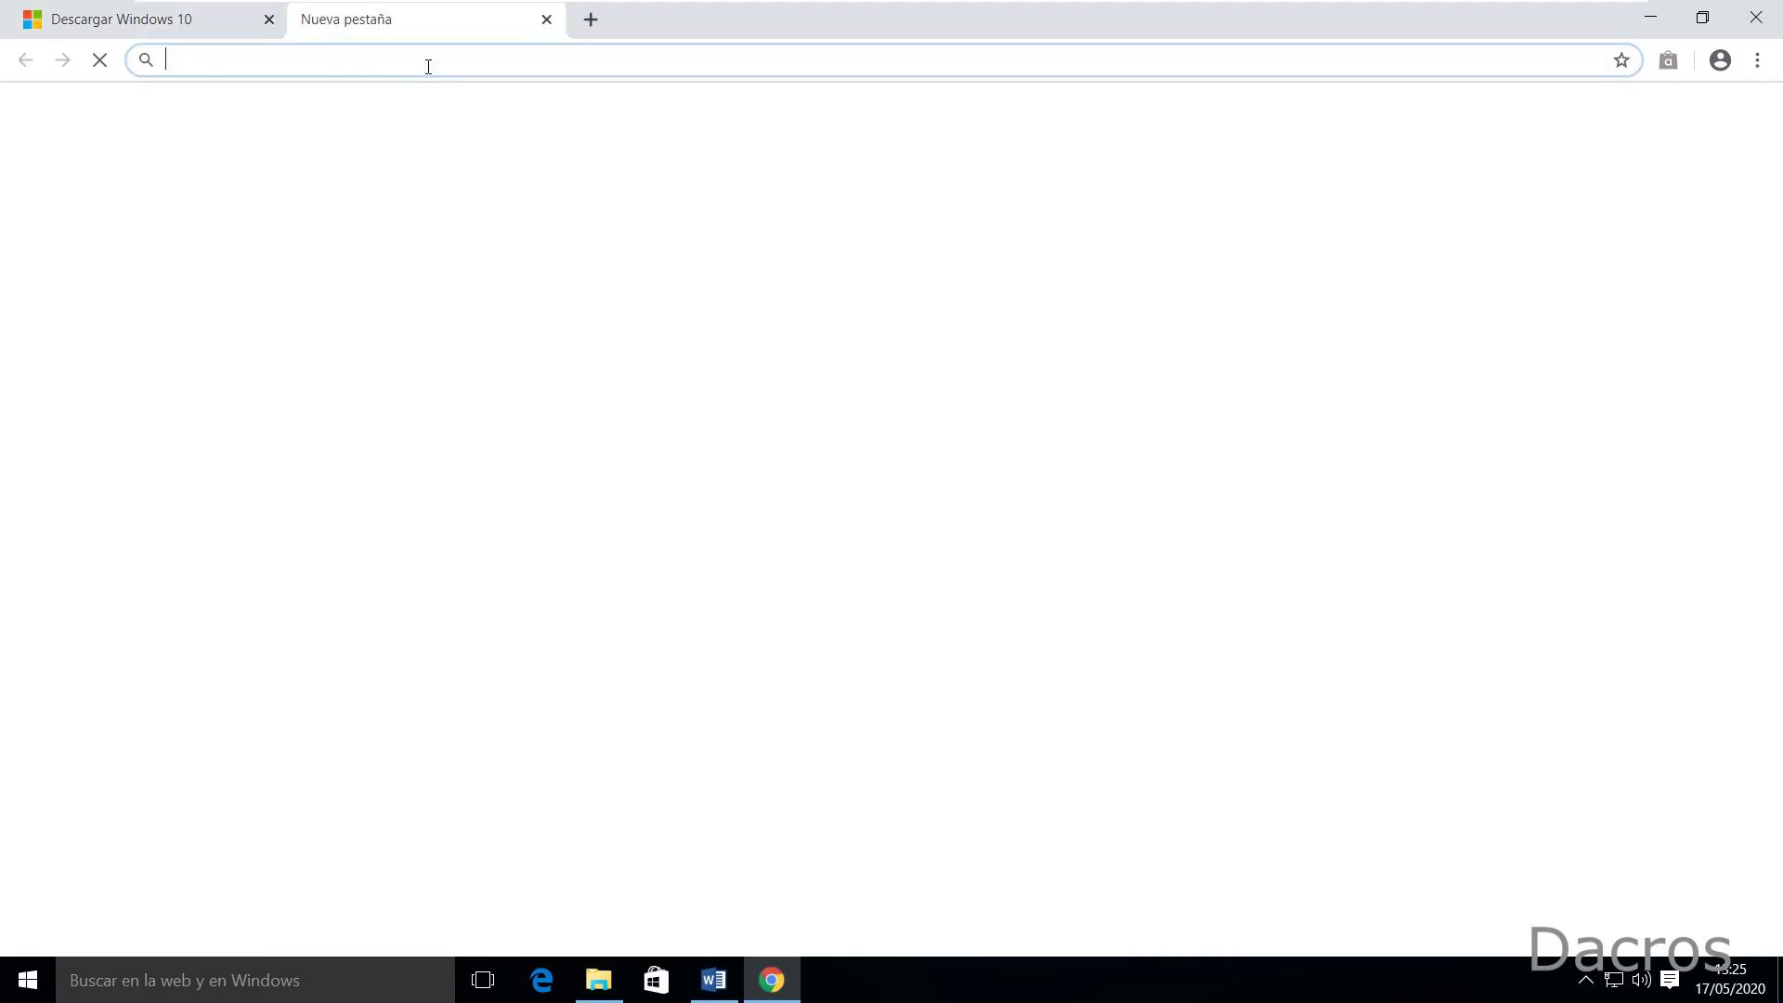
pyautogui.rightClick(427, 72)
pyautogui.click(476, 180)
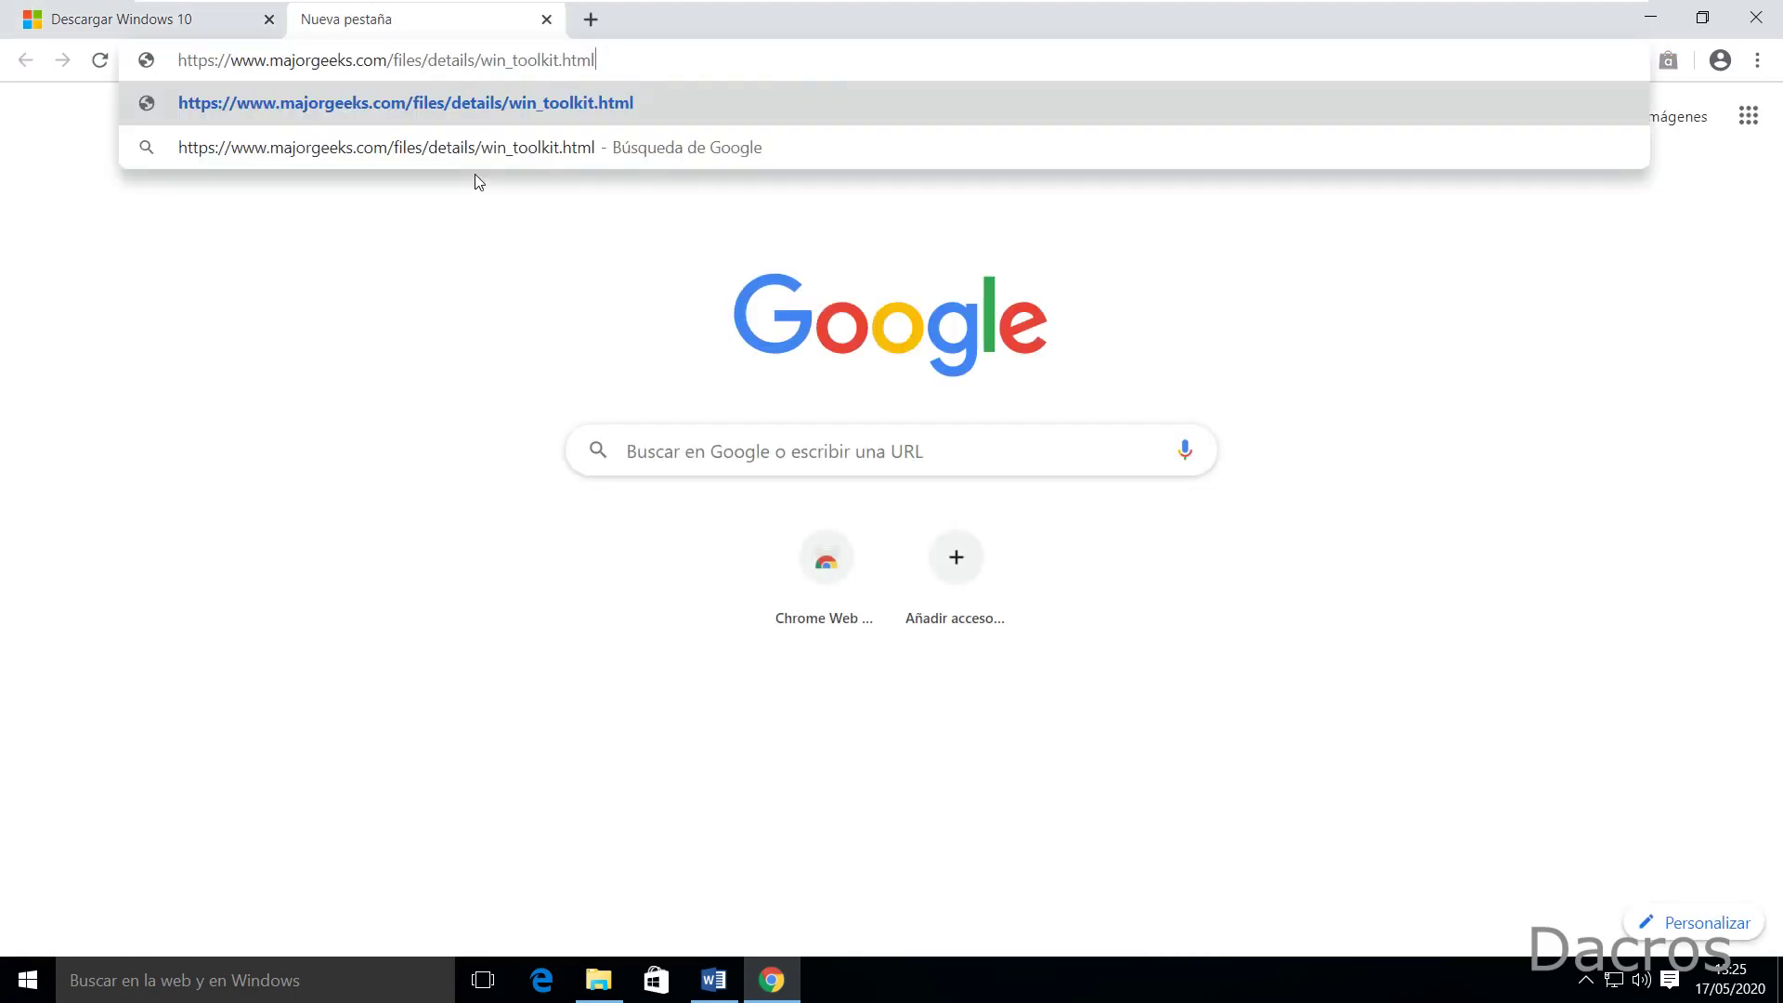
pyautogui.press('Return')
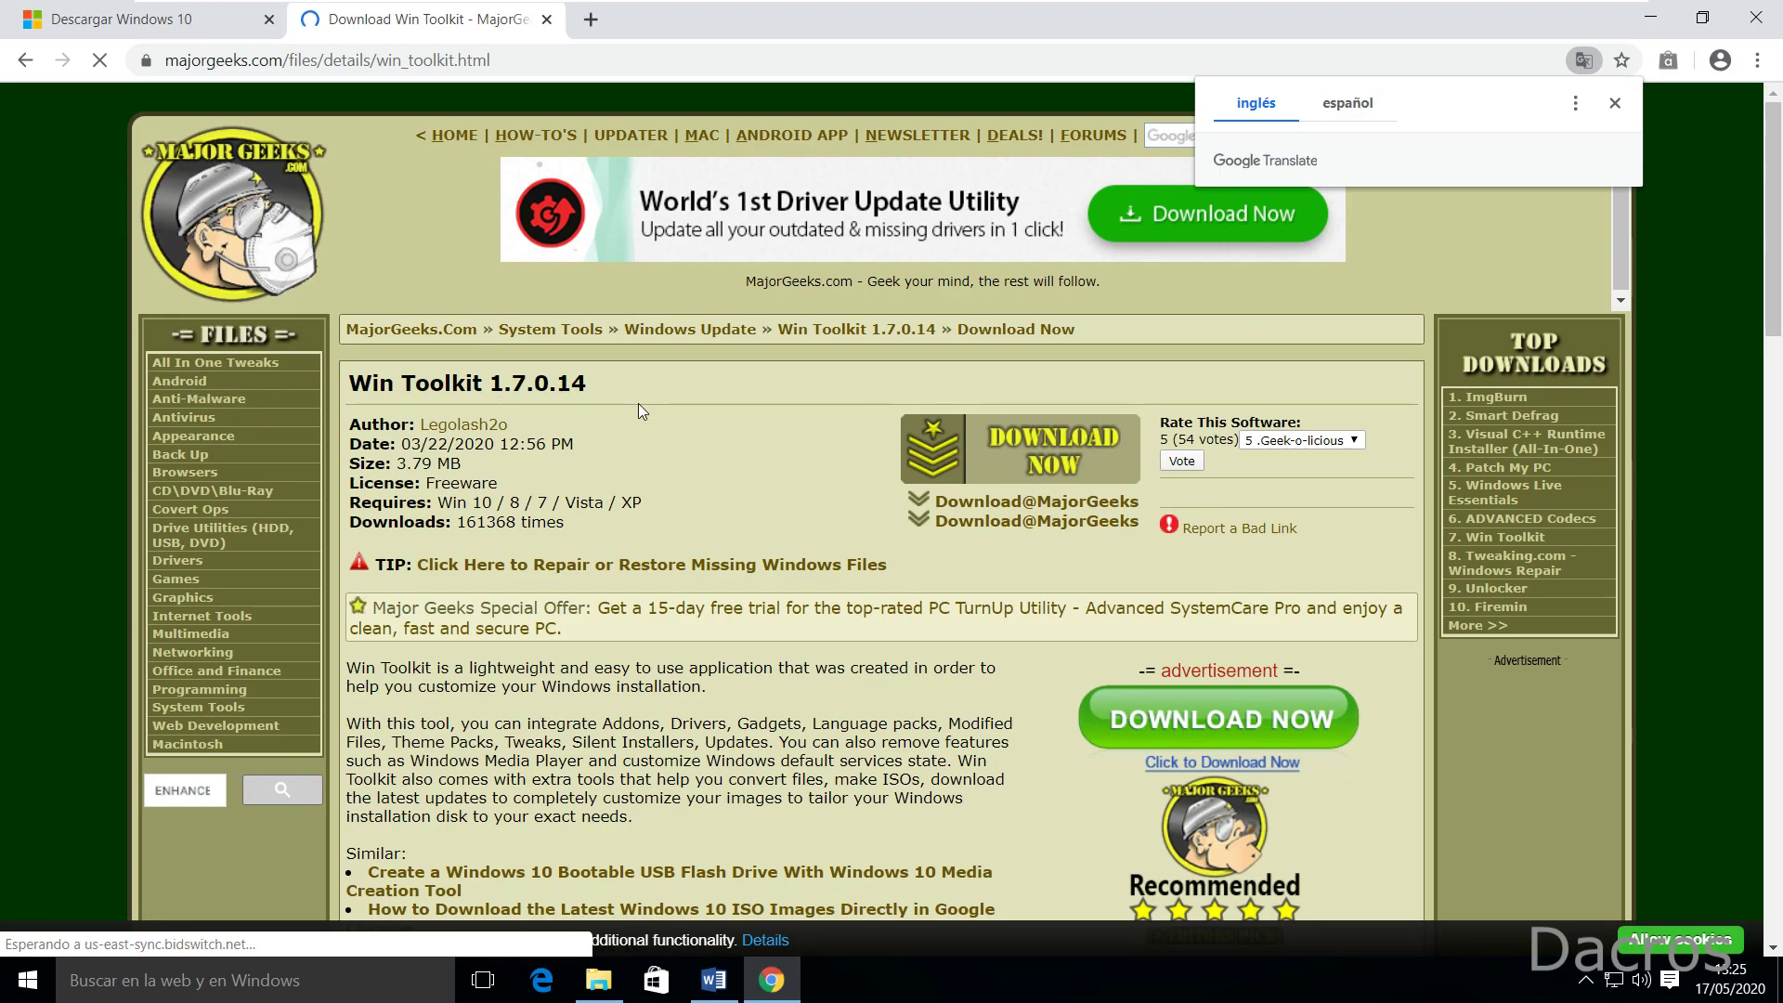
# Step: Go back to the Word document and copy the 7zip download link from item 3
pyautogui.click(703, 992)
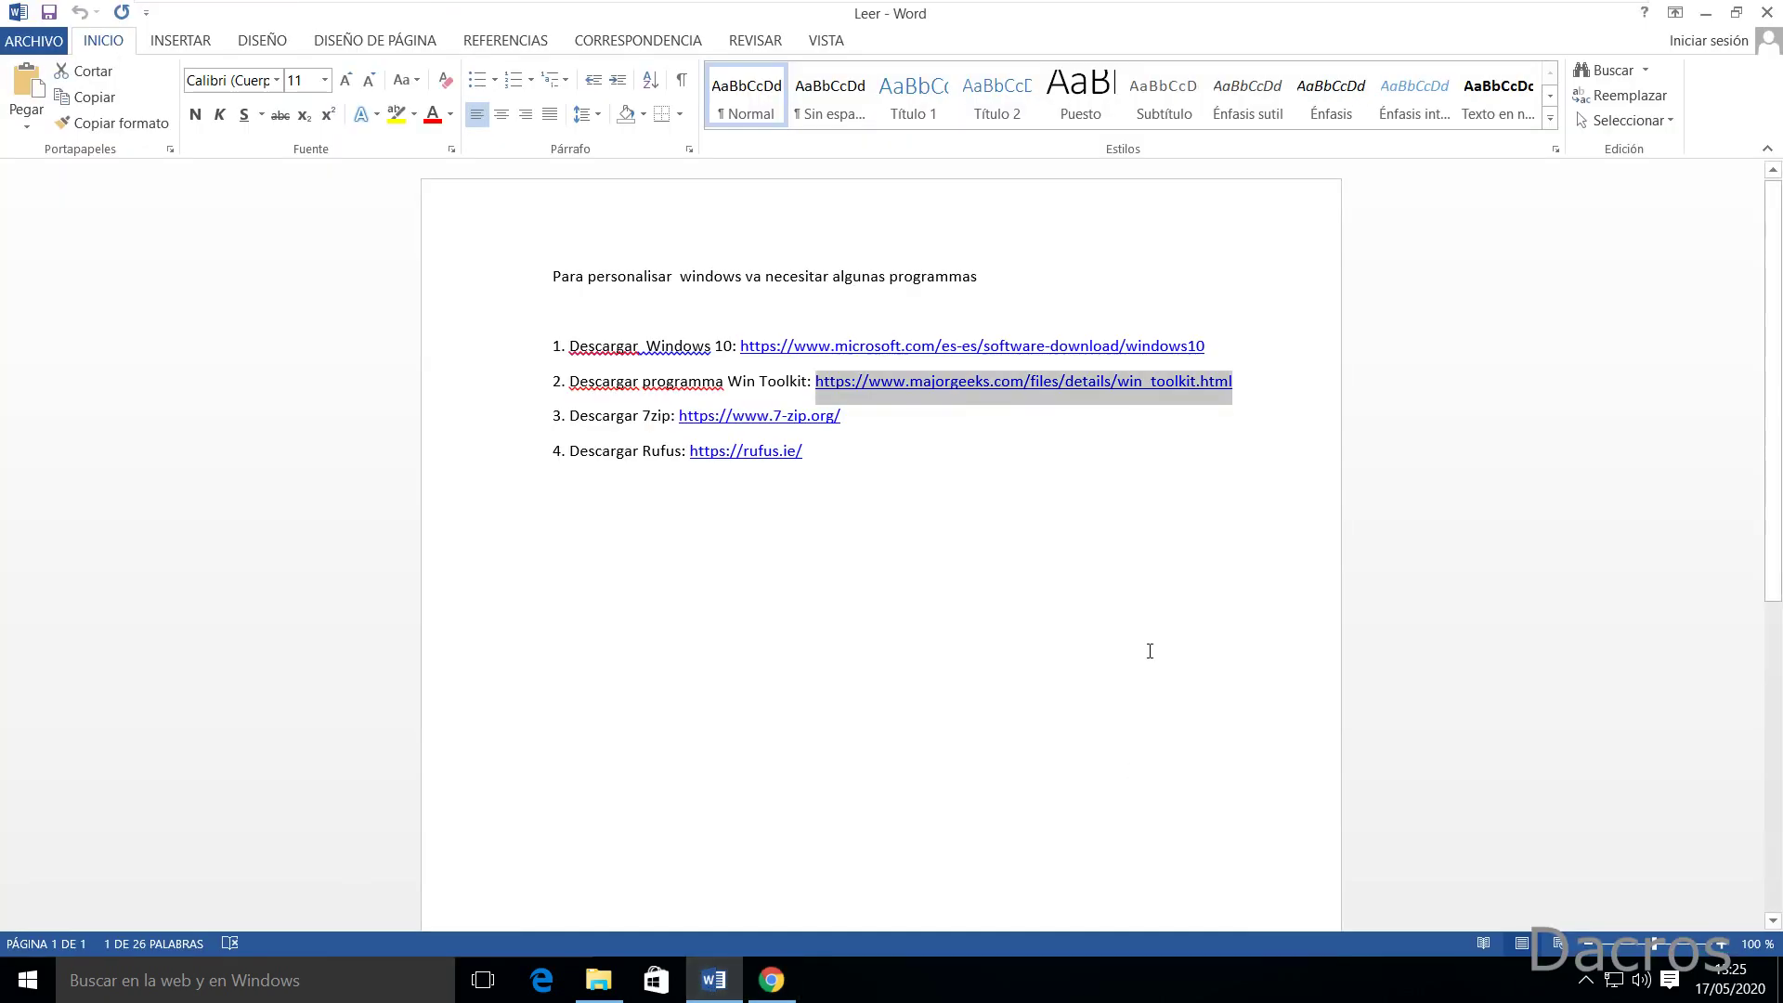
pyautogui.moveTo(841, 418); pyautogui.dragTo(679, 420)
pyautogui.hotkey('ctrl', 'c')
pyautogui.rightClick(706, 422)
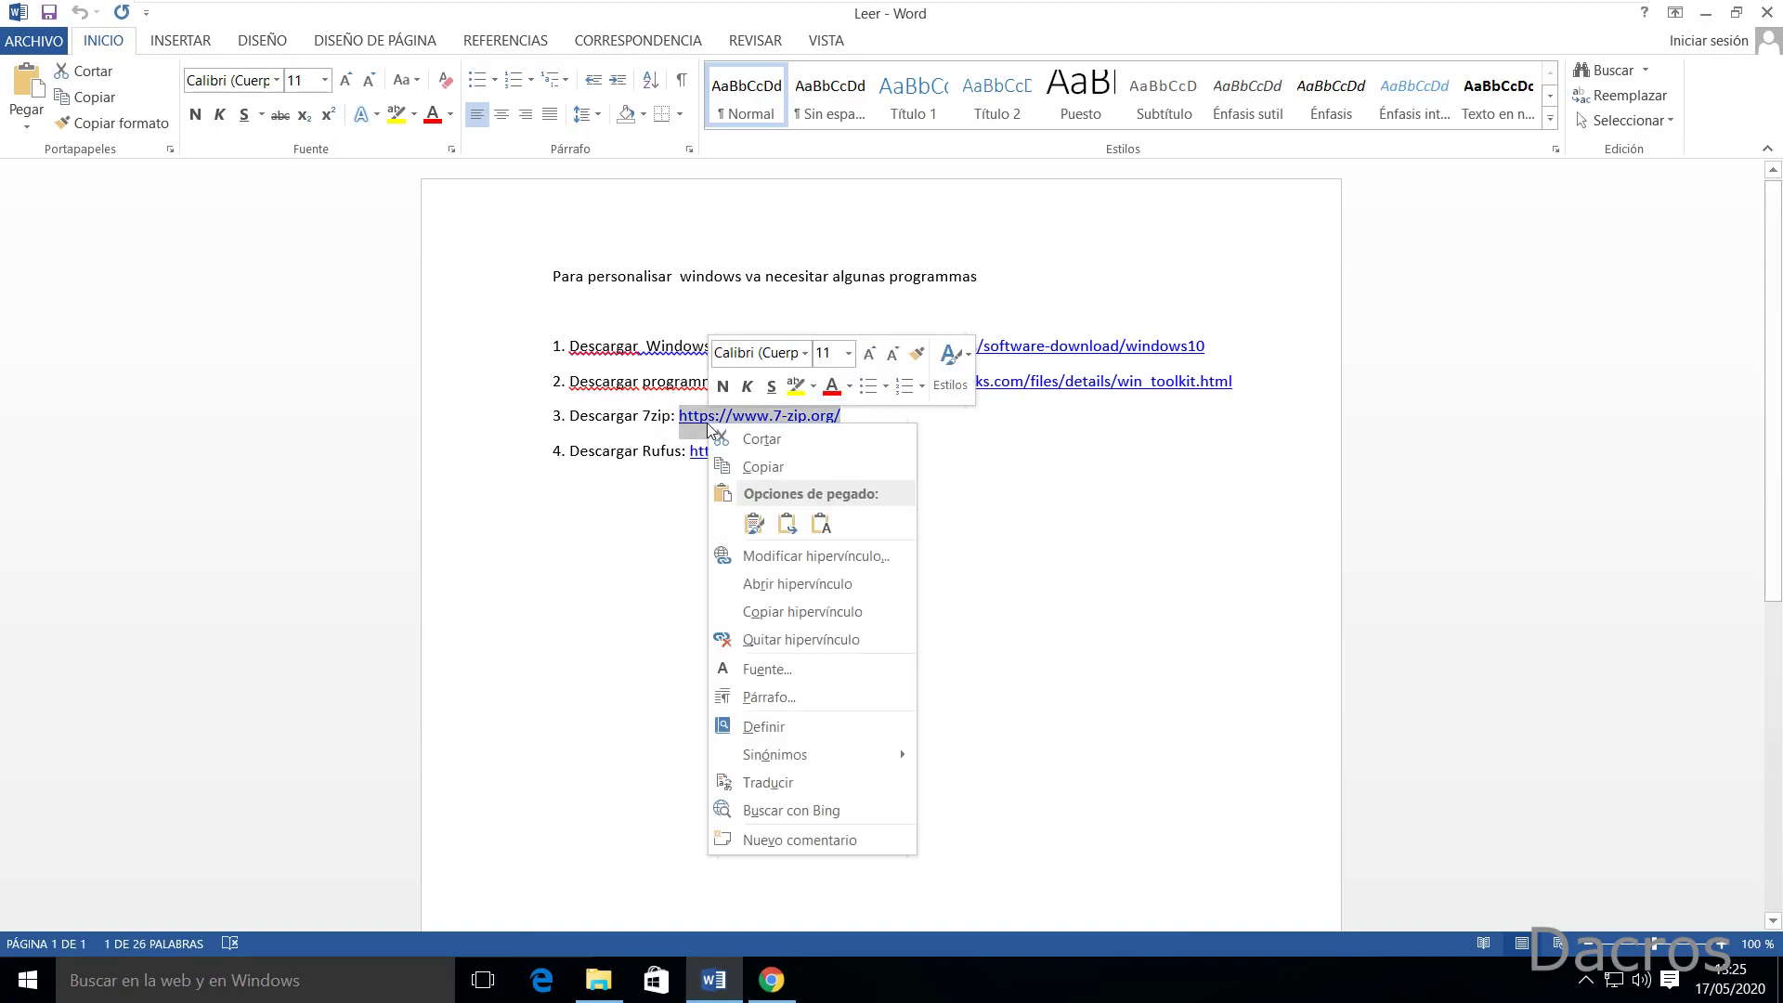
pyautogui.click(738, 467)
pyautogui.click(771, 980)
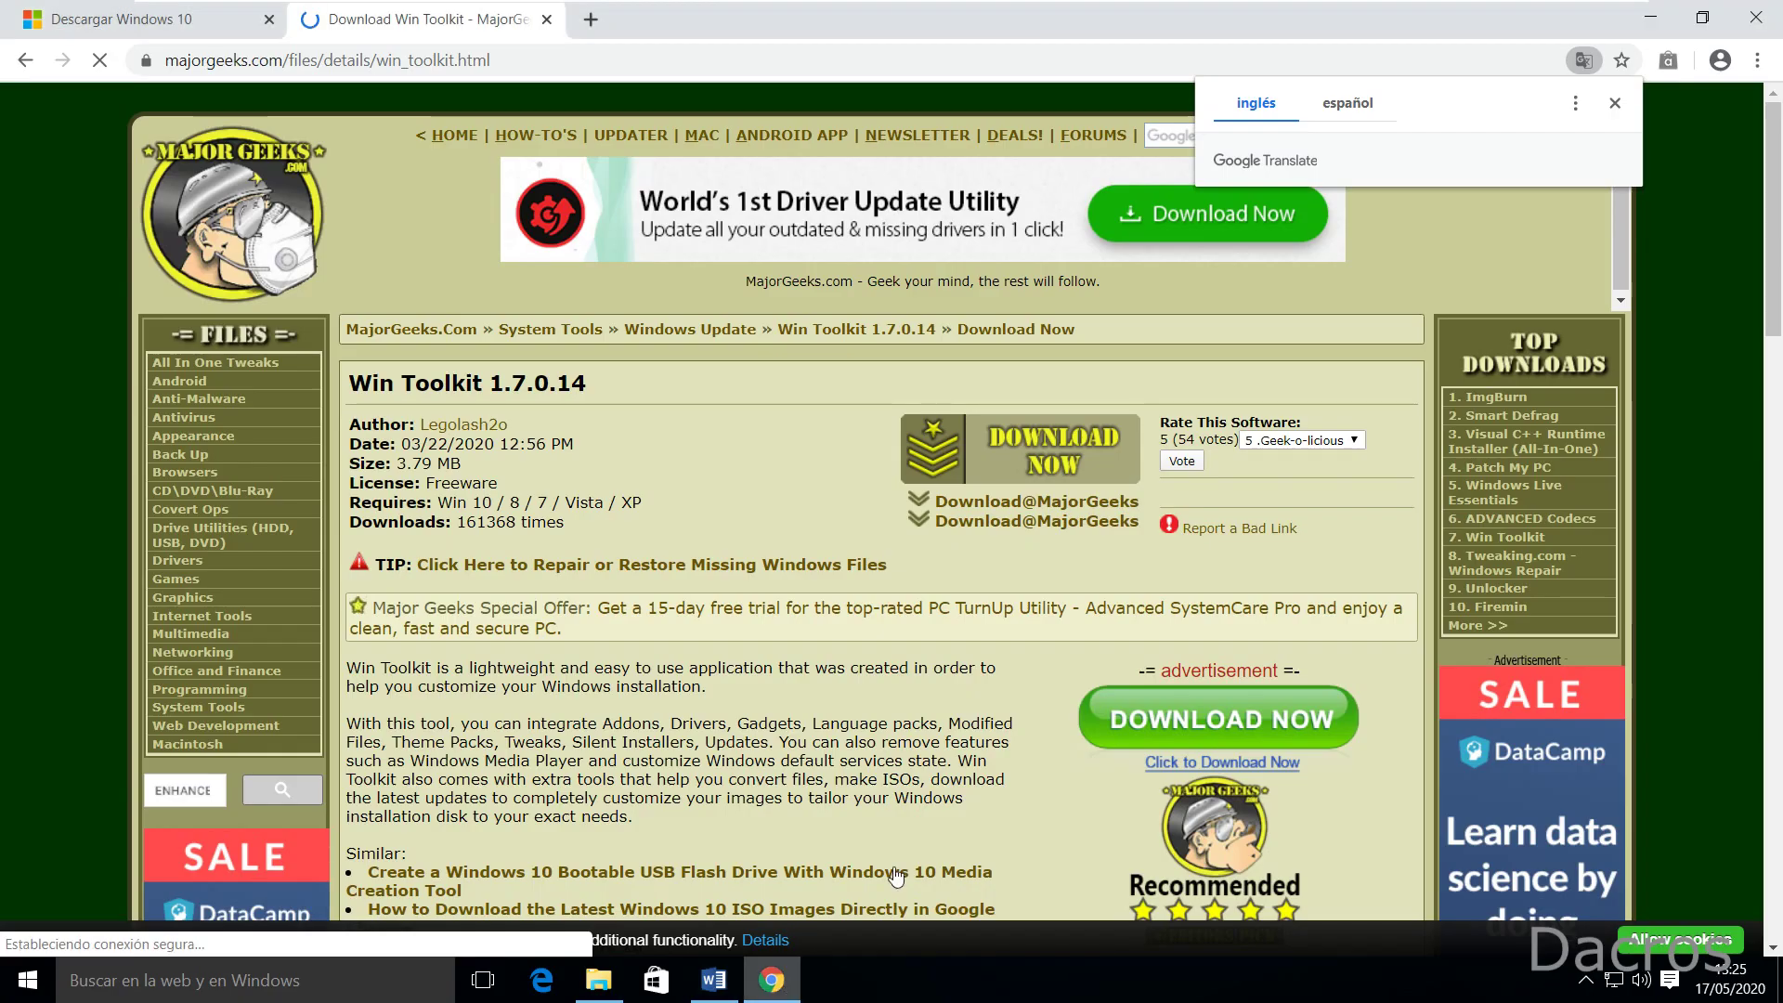
pyautogui.click(591, 18)
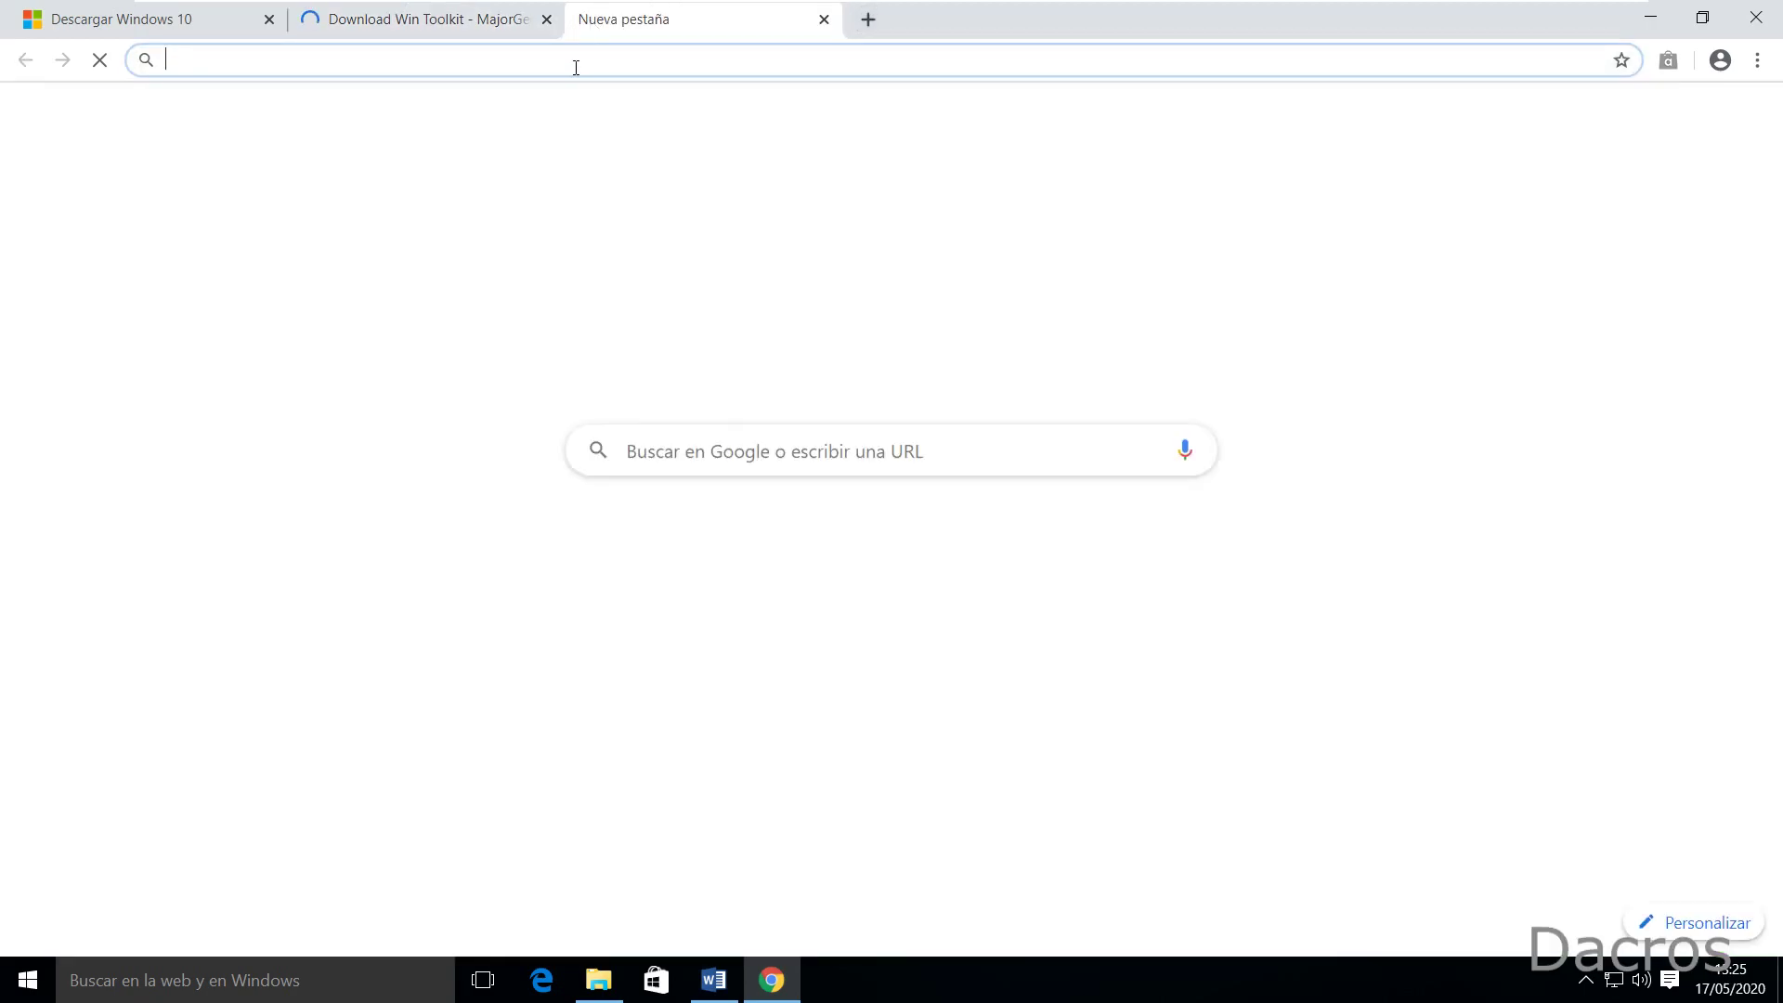
pyautogui.rightClick(575, 67)
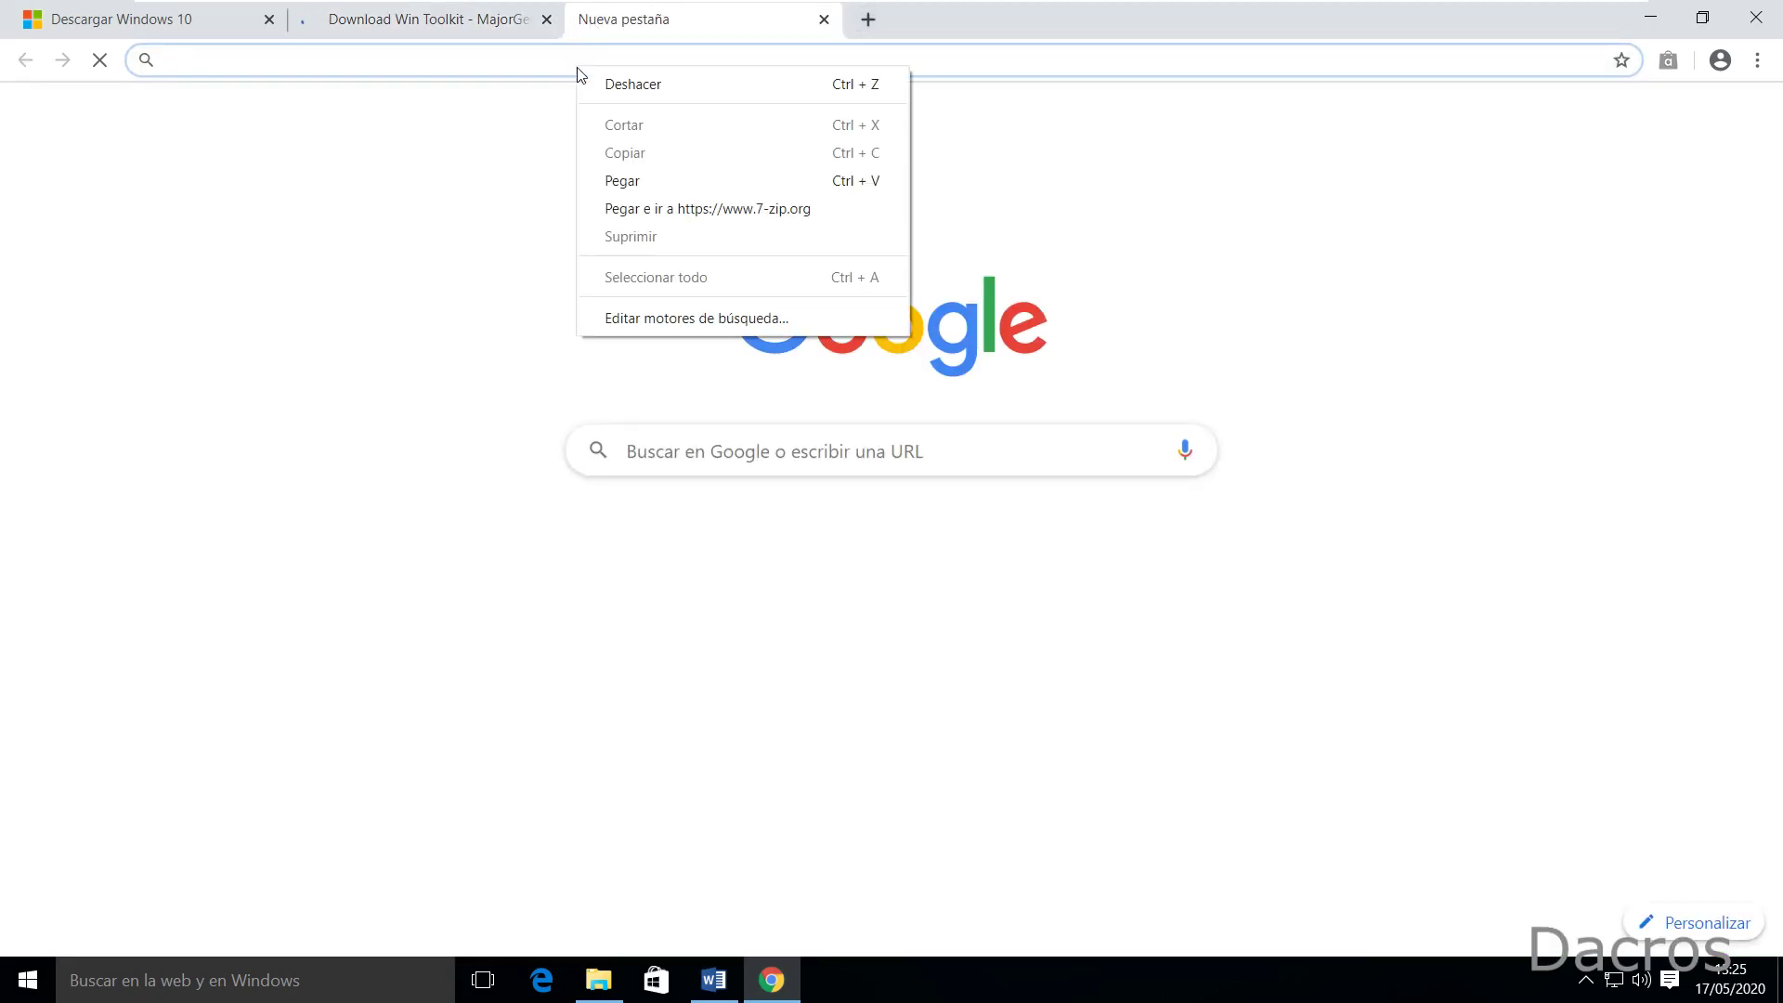
pyautogui.click(626, 180)
pyautogui.press('Return')
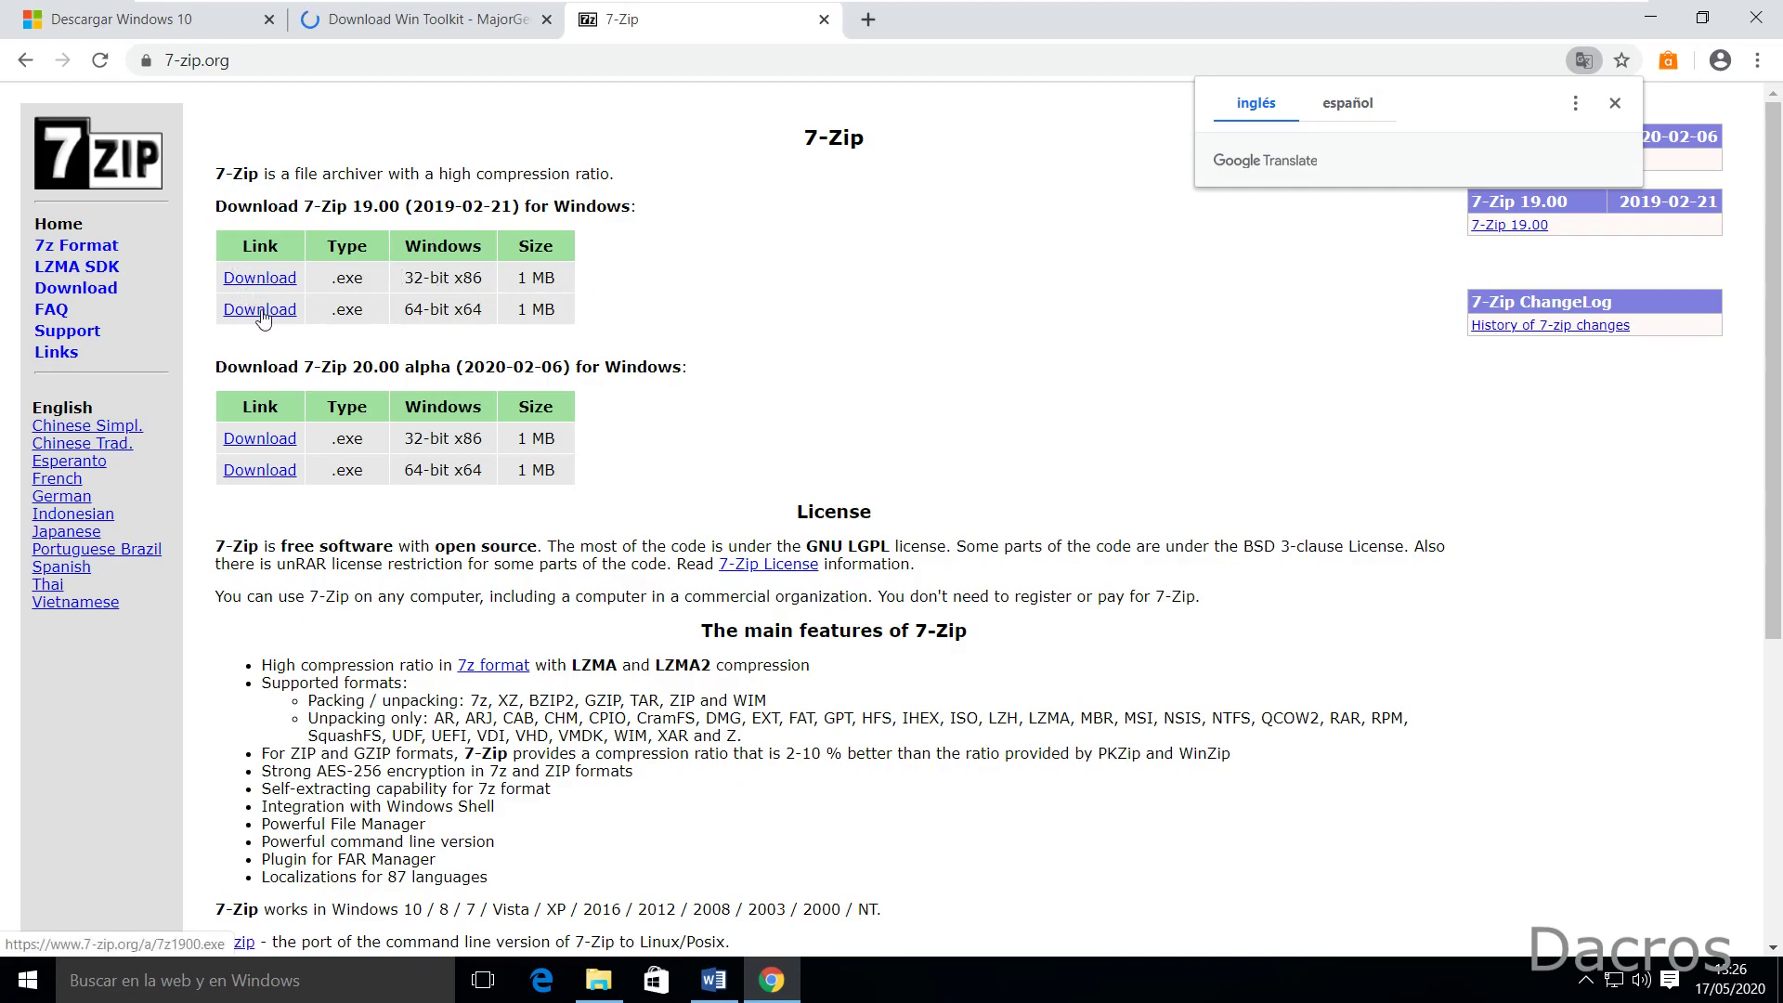
# Step: Go back to the Word document and copy the Rufus download link from item 4
pyautogui.click(712, 979)
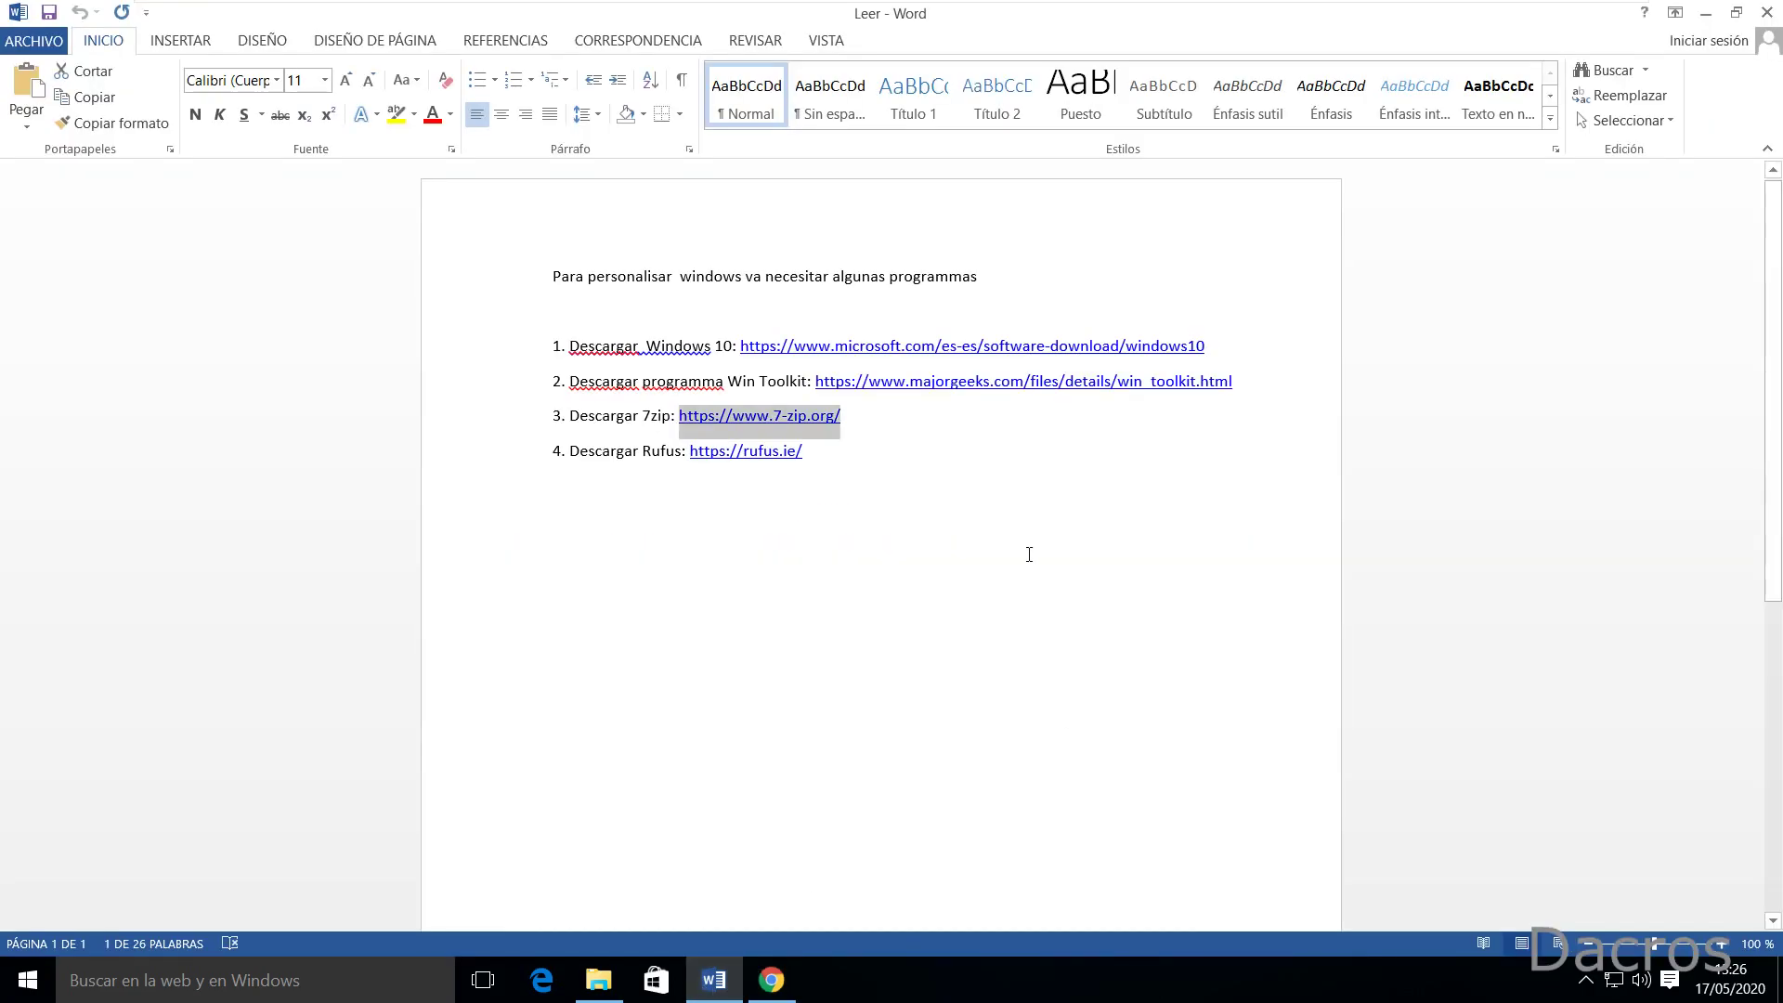
pyautogui.moveTo(841, 451); pyautogui.dragTo(702, 465)
pyautogui.hotkey('ctrl', 'c')
pyautogui.rightClick(728, 465)
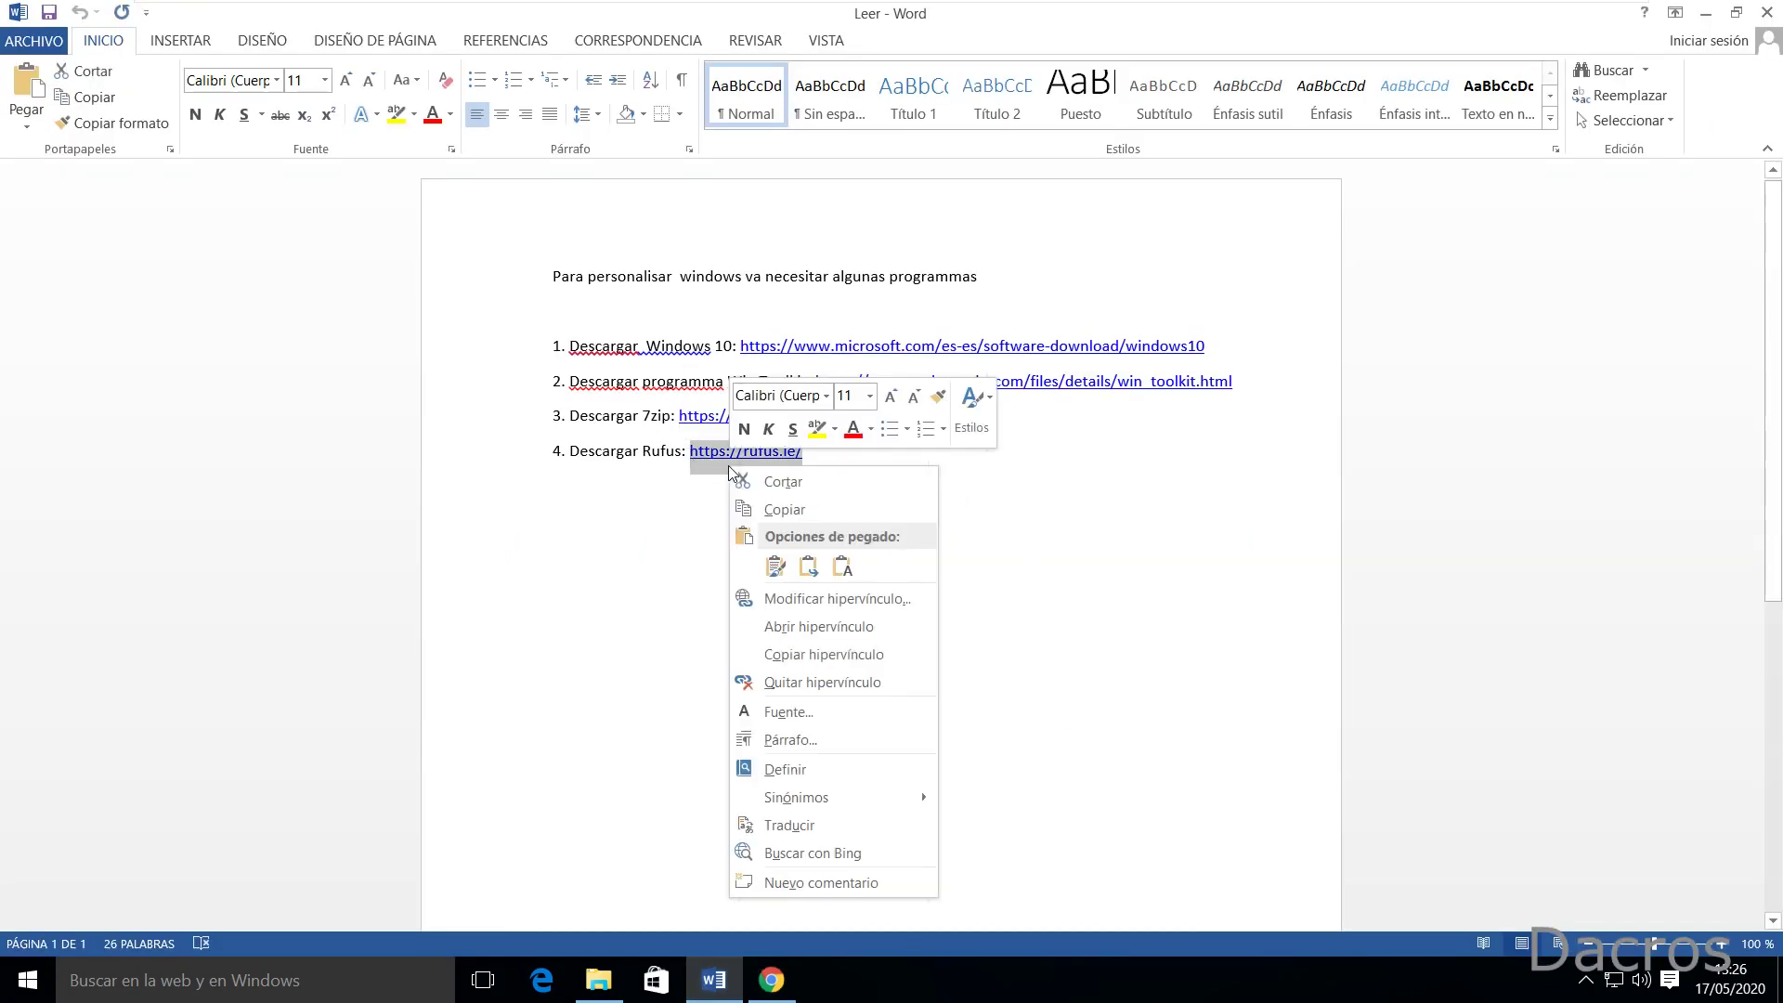
pyautogui.click(785, 508)
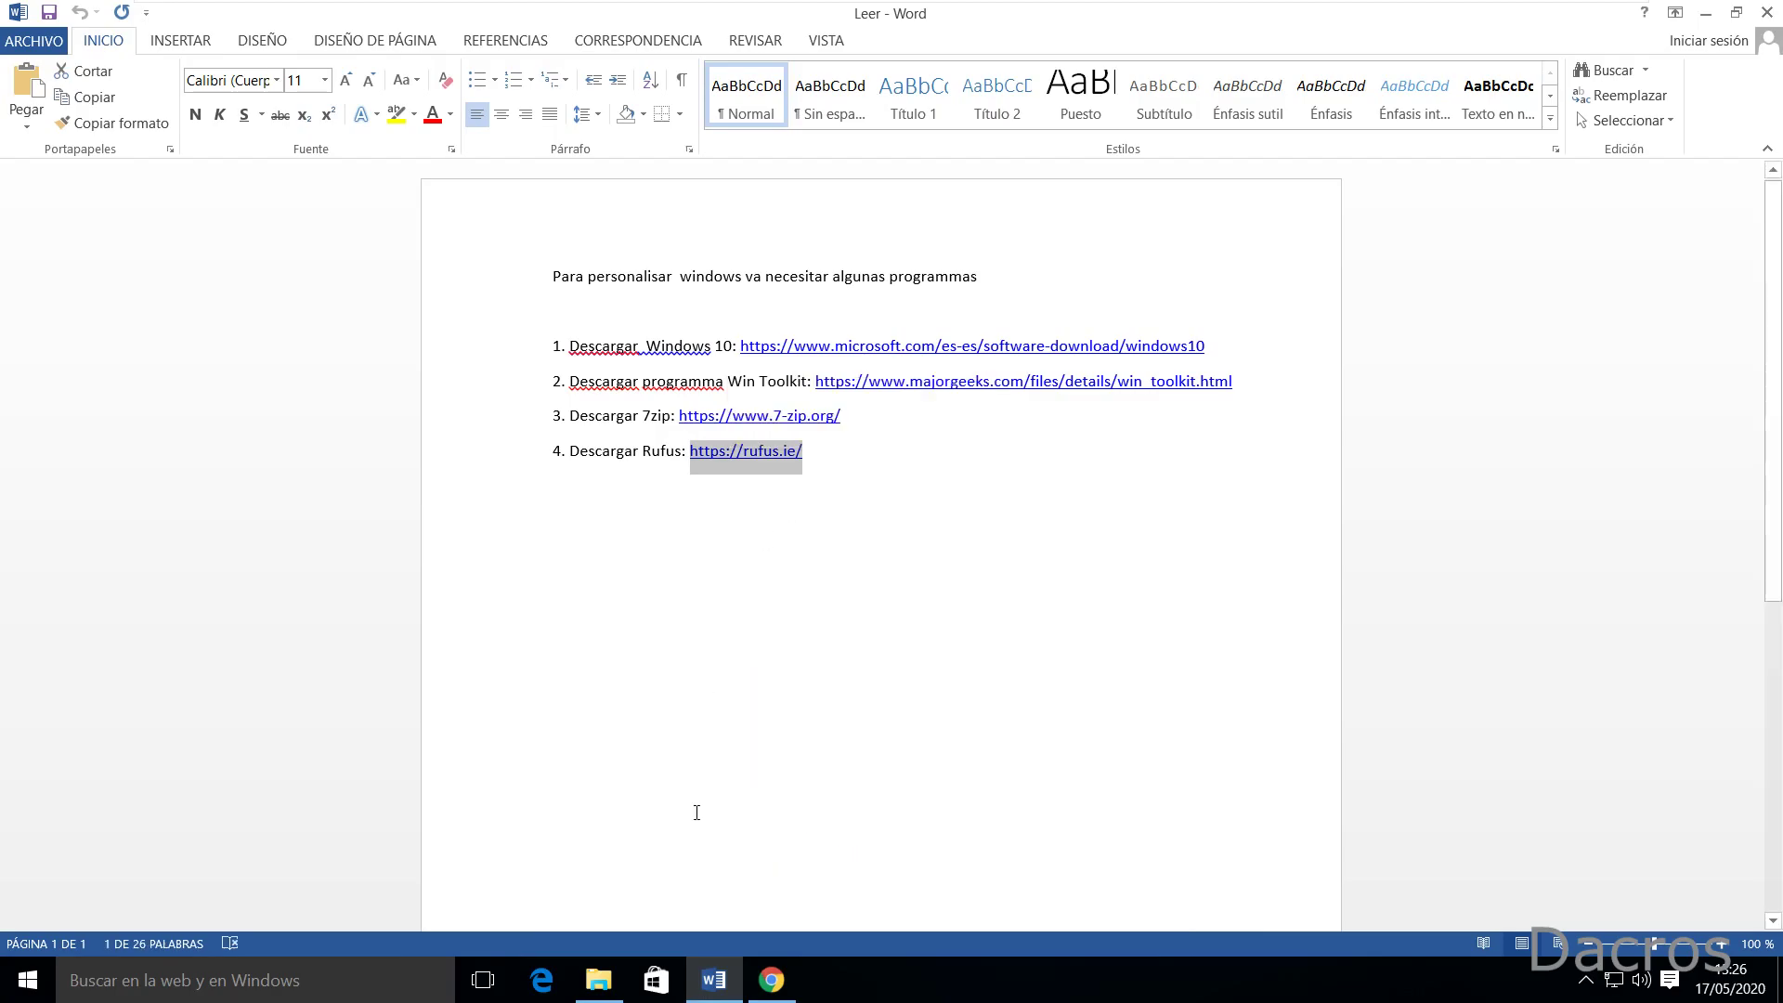
pyautogui.click(769, 979)
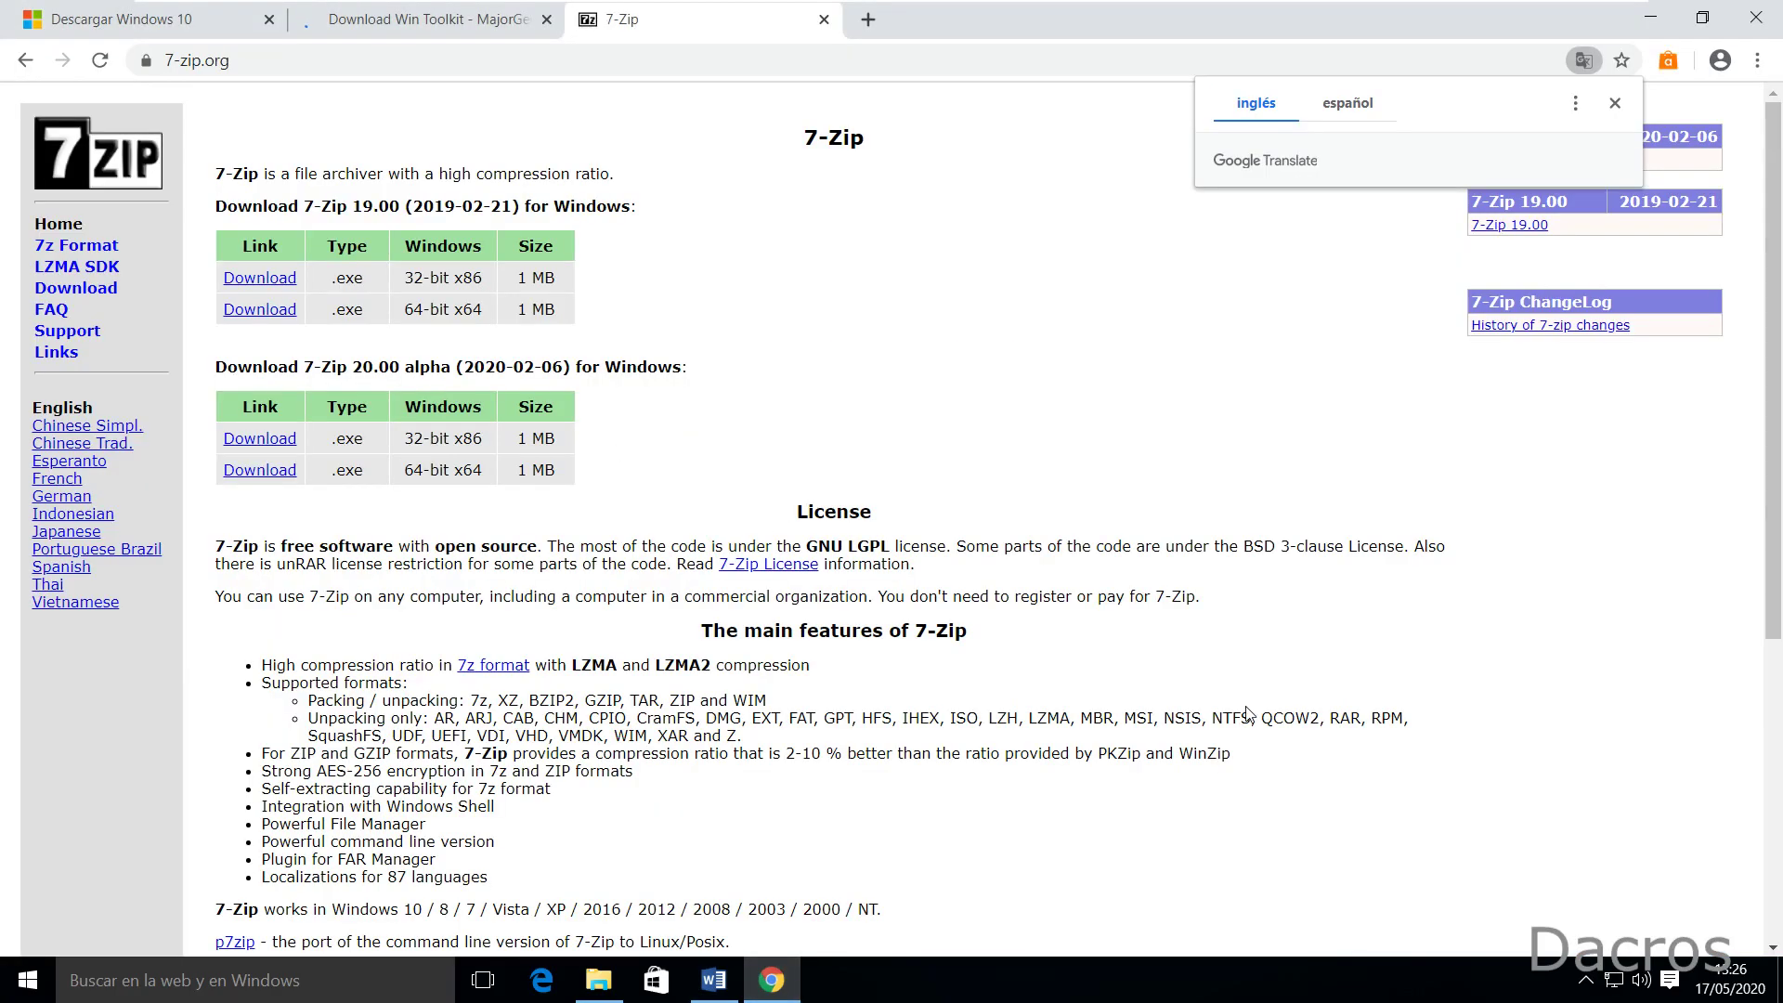
pyautogui.click(848, 19)
pyautogui.rightClick(880, 60)
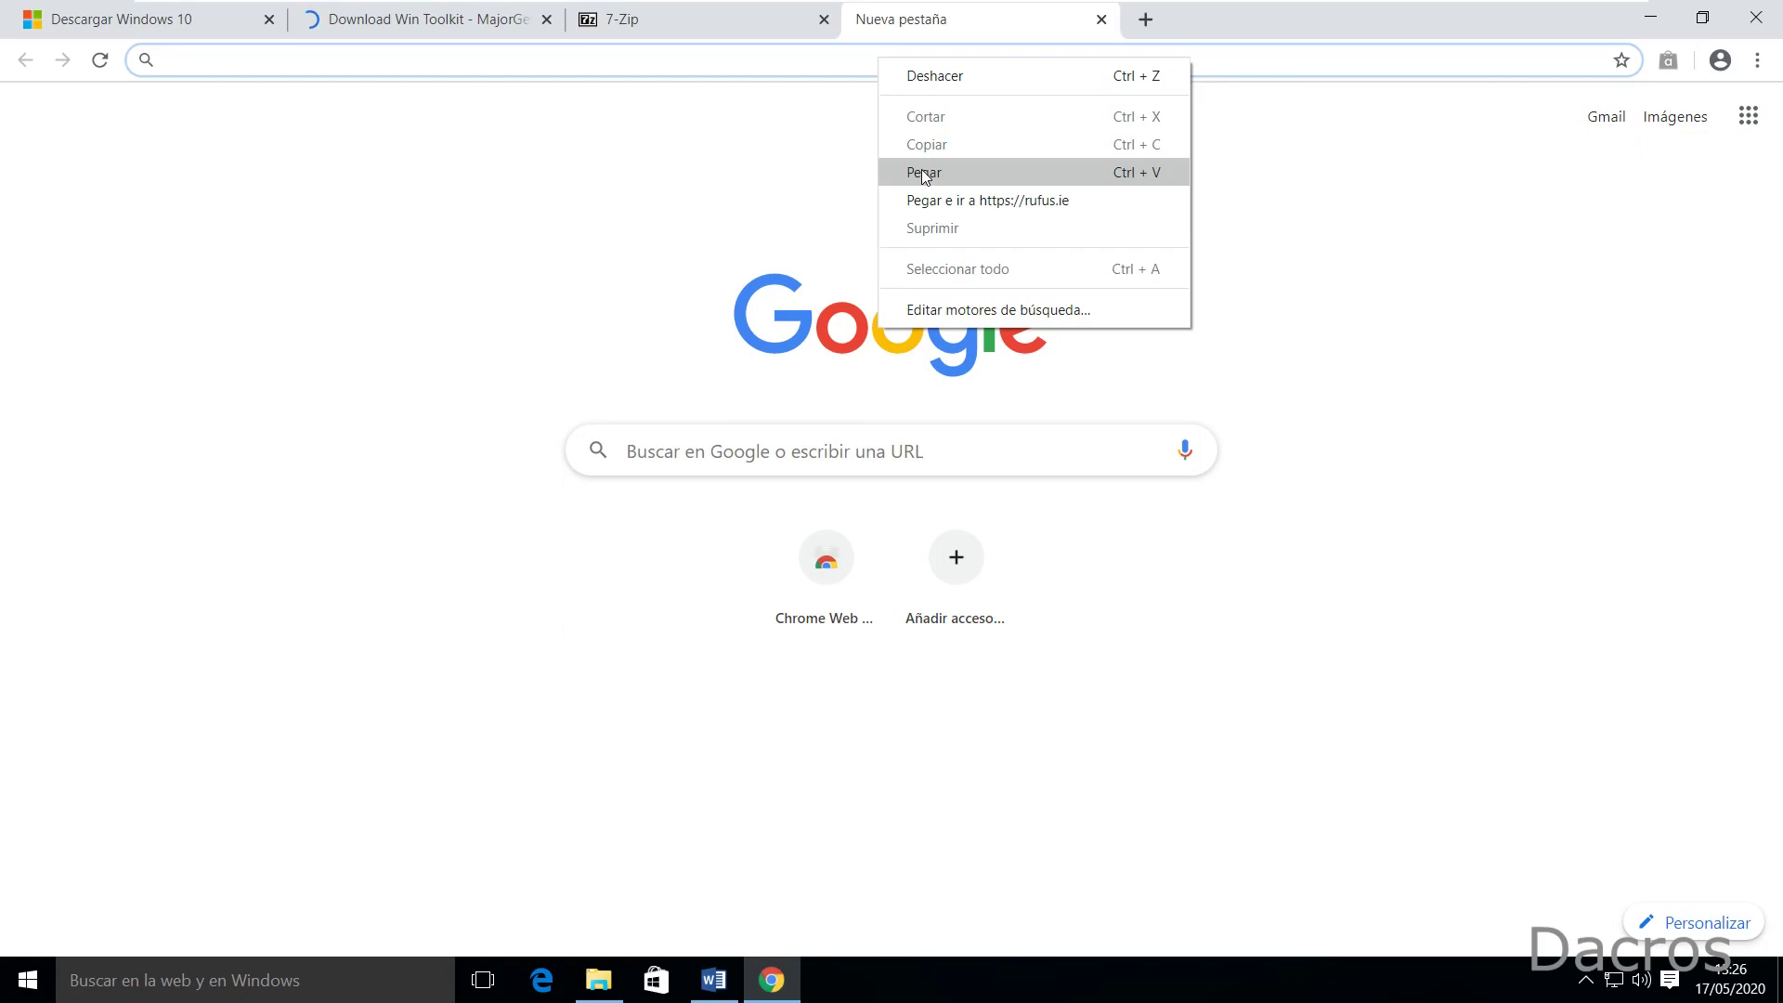
pyautogui.click(922, 171)
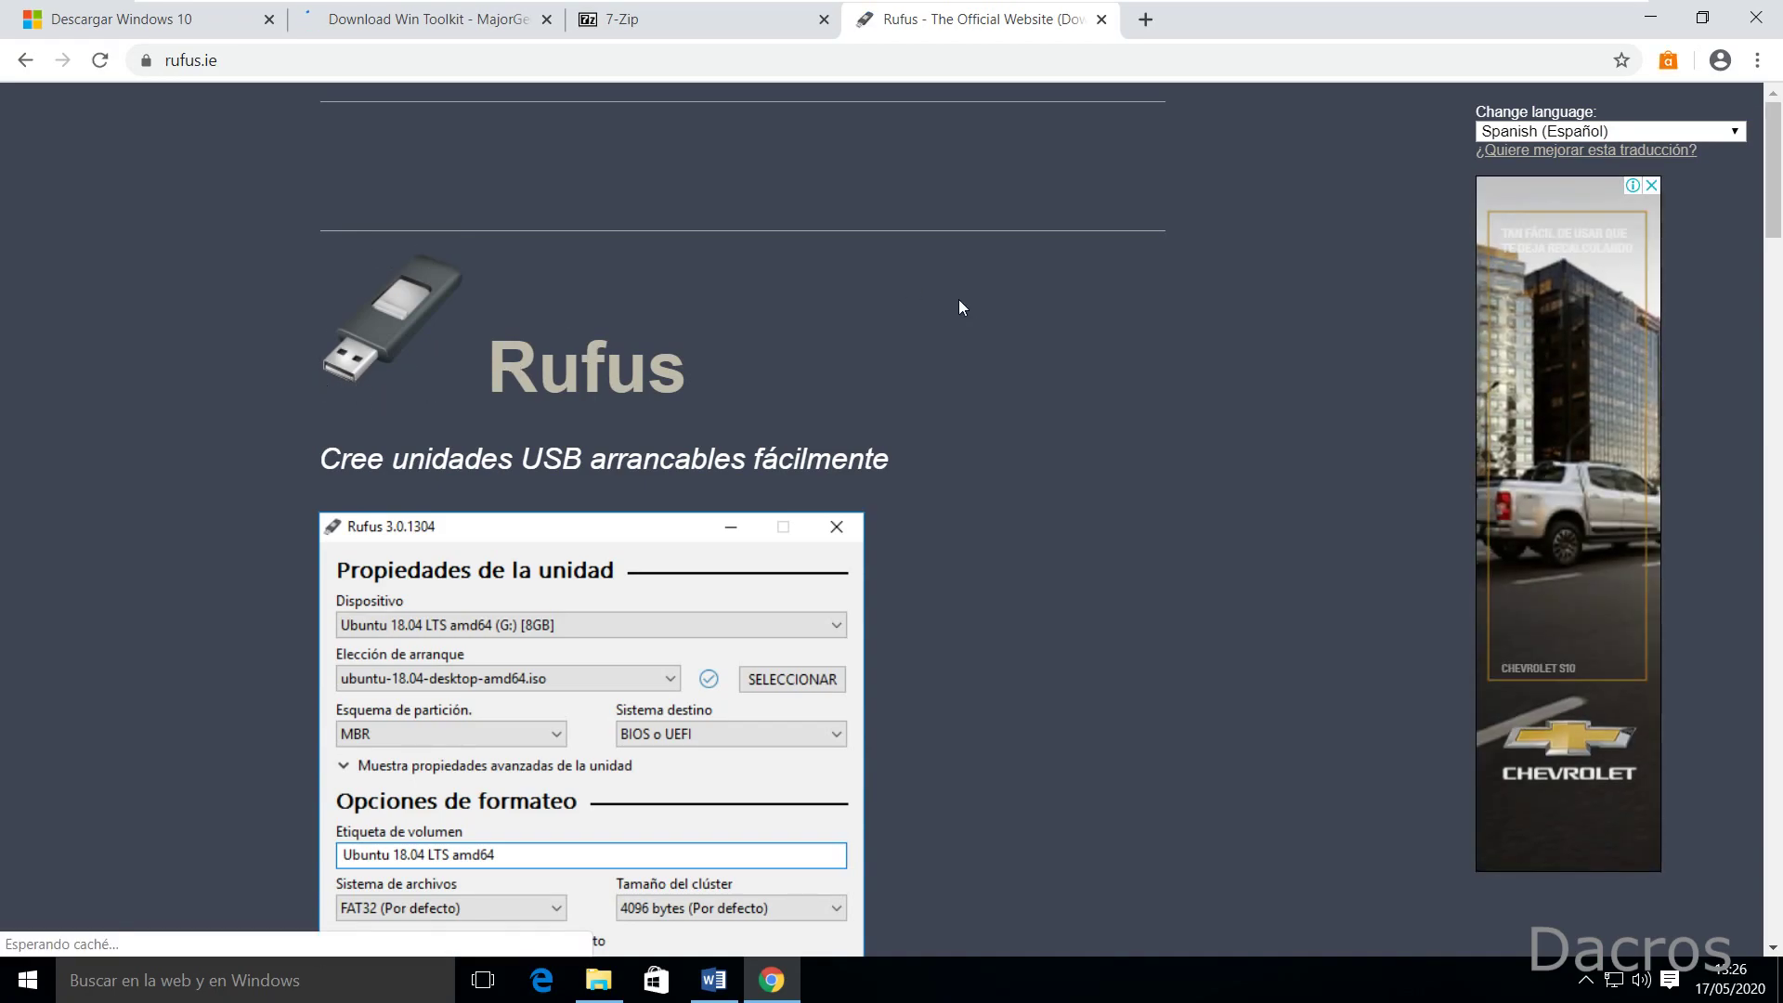
pyautogui.scroll(-3, 1110, 390)
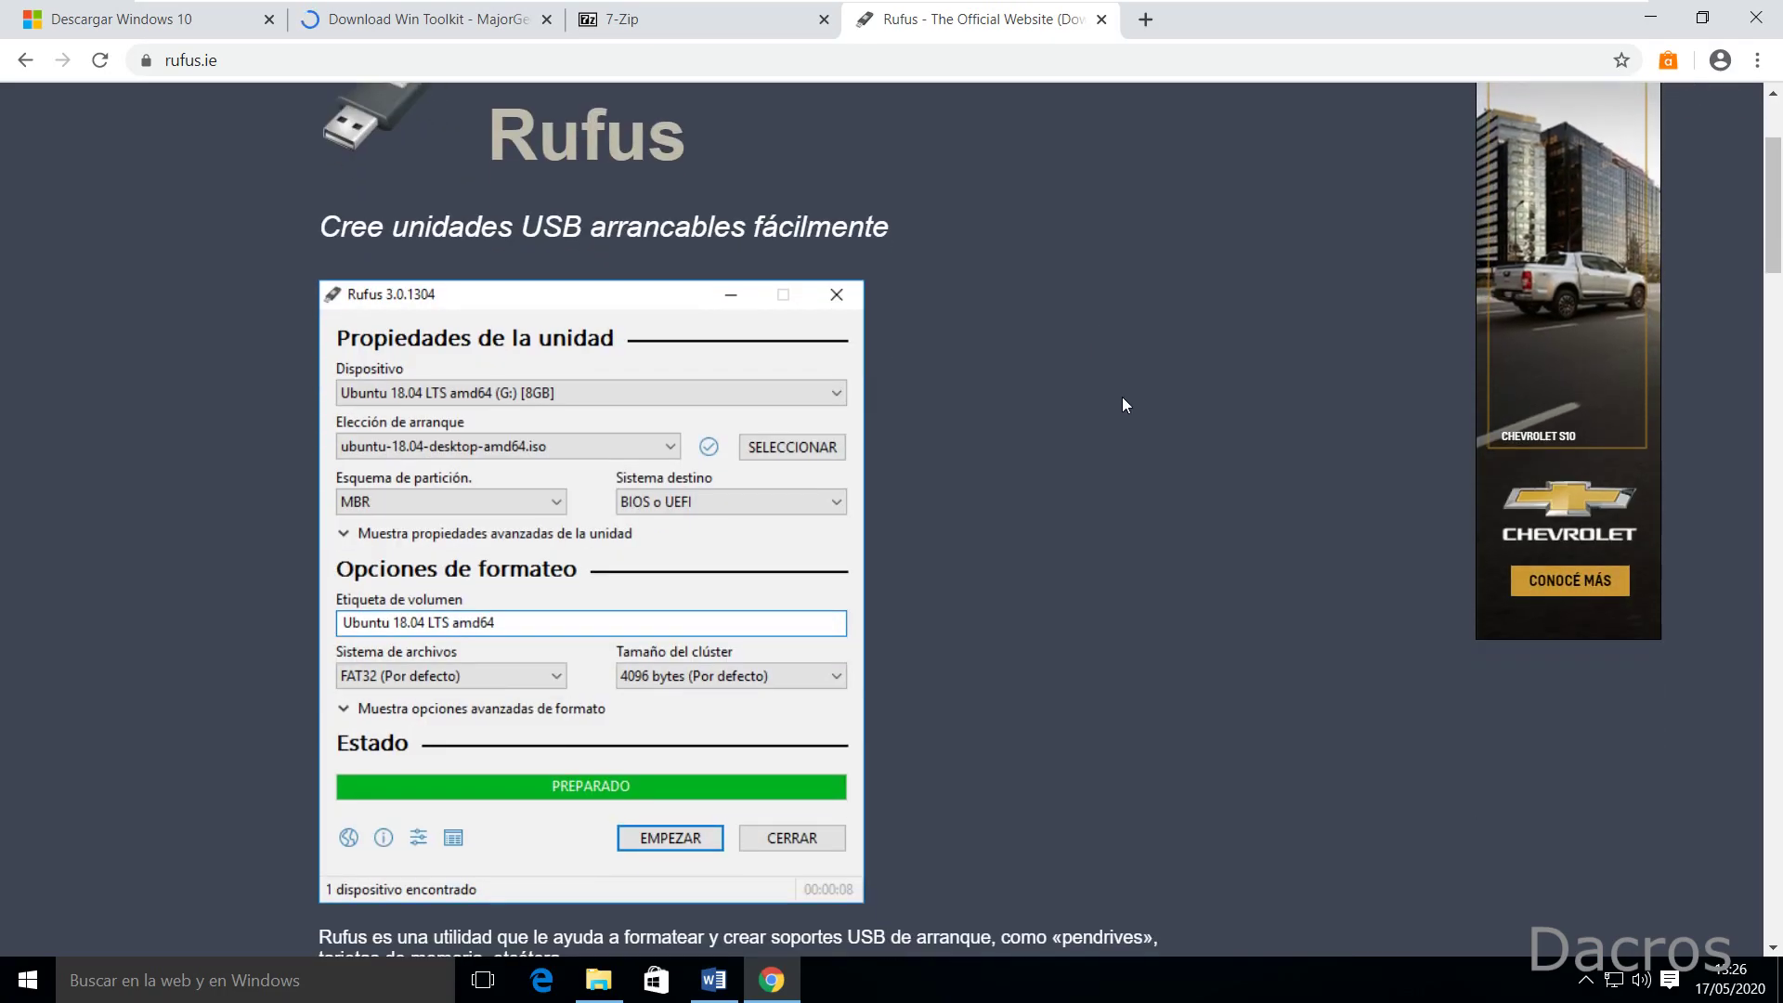
pyautogui.scroll(3, 1124, 405)
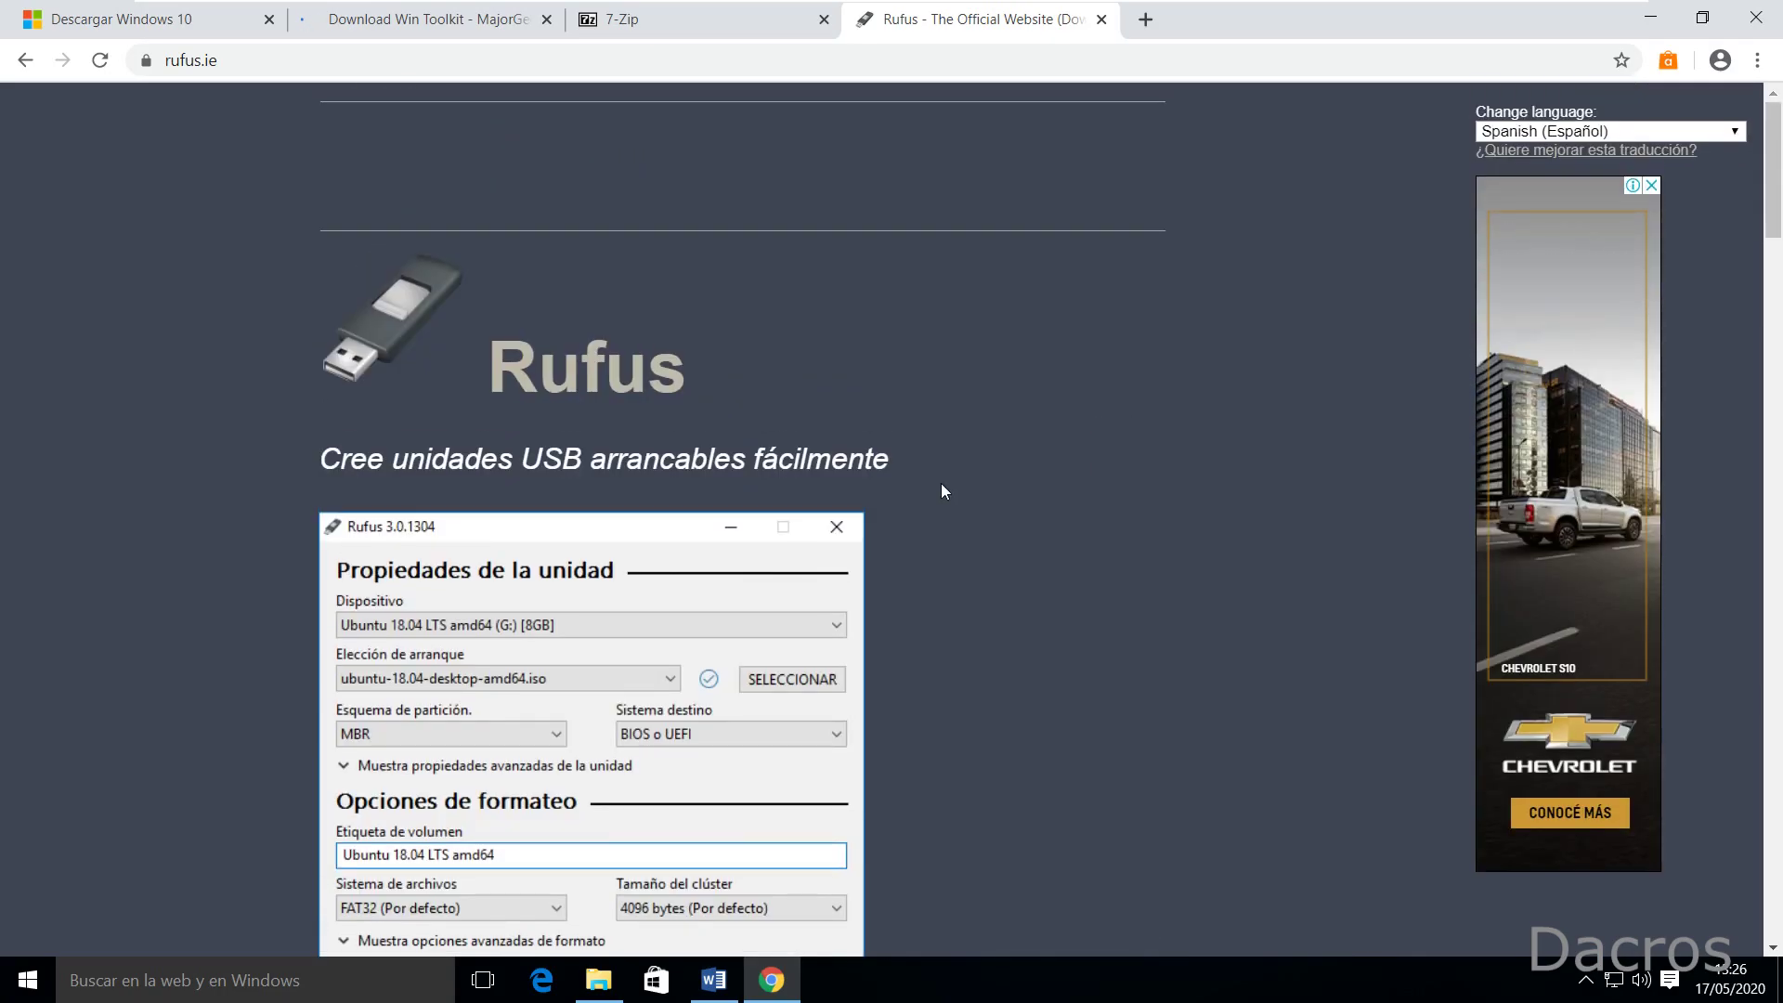
# Step: Switch to File Explorer and create a folder named Windows NEW in the root of local disk C
pyautogui.click(583, 990)
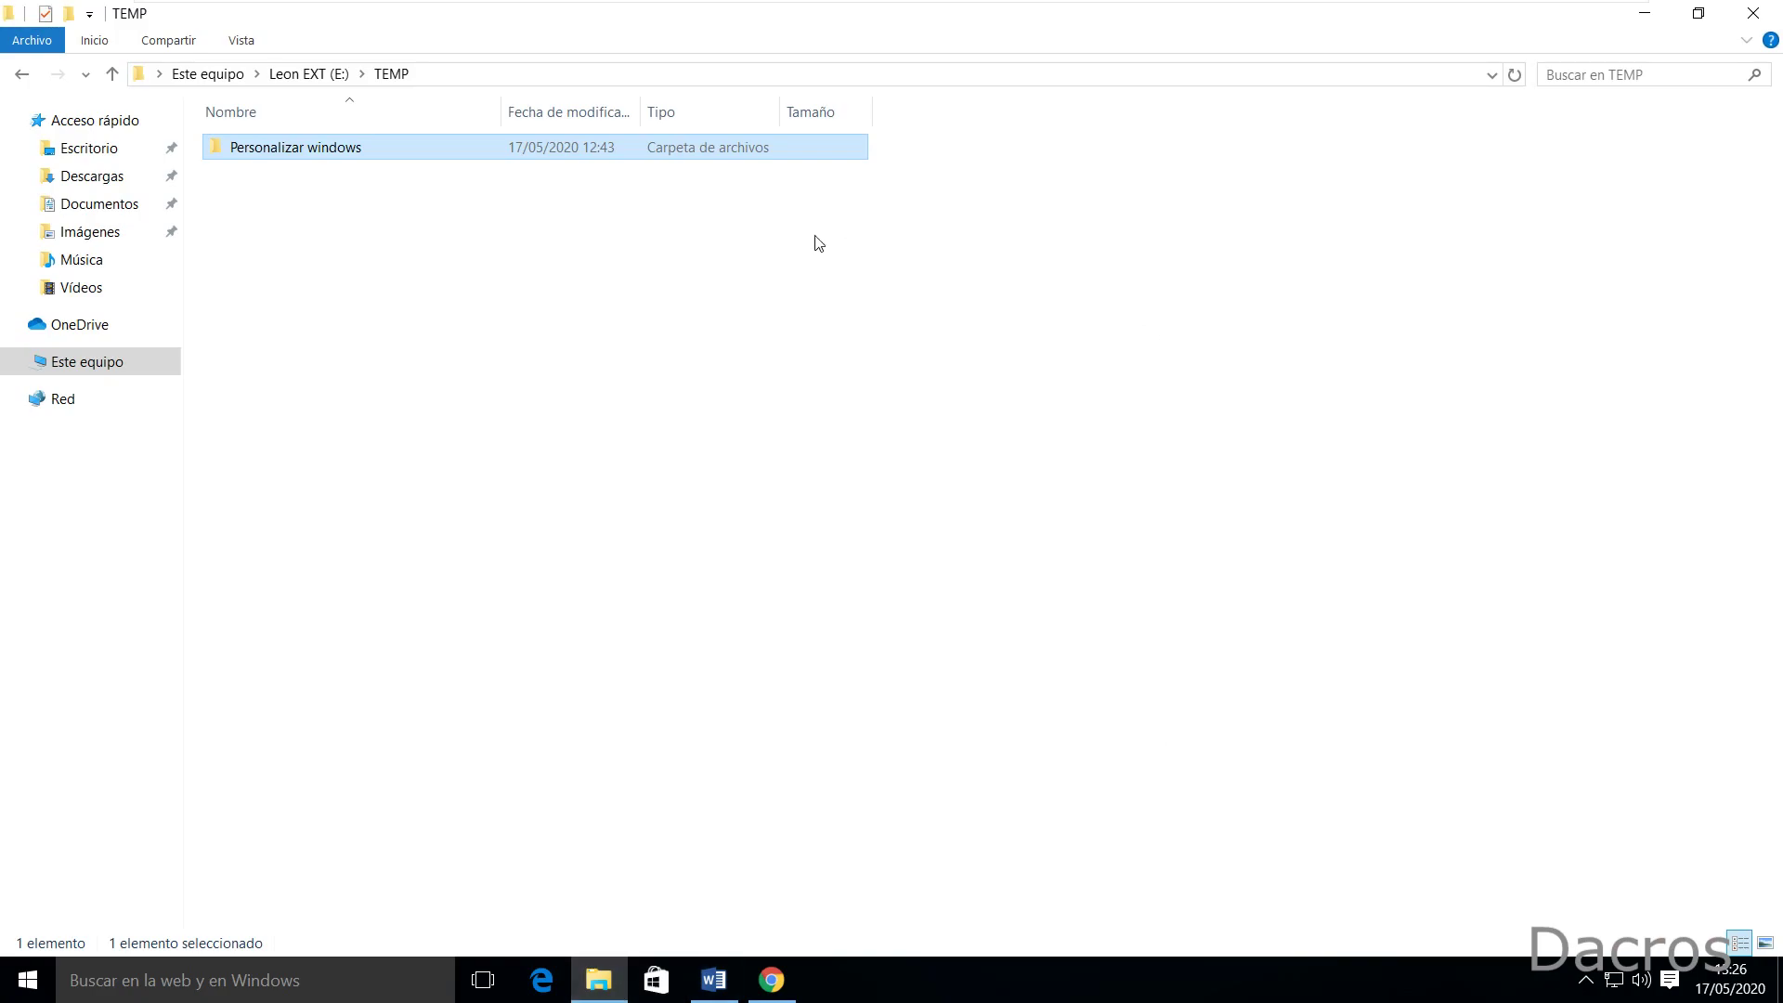
pyautogui.click(124, 371)
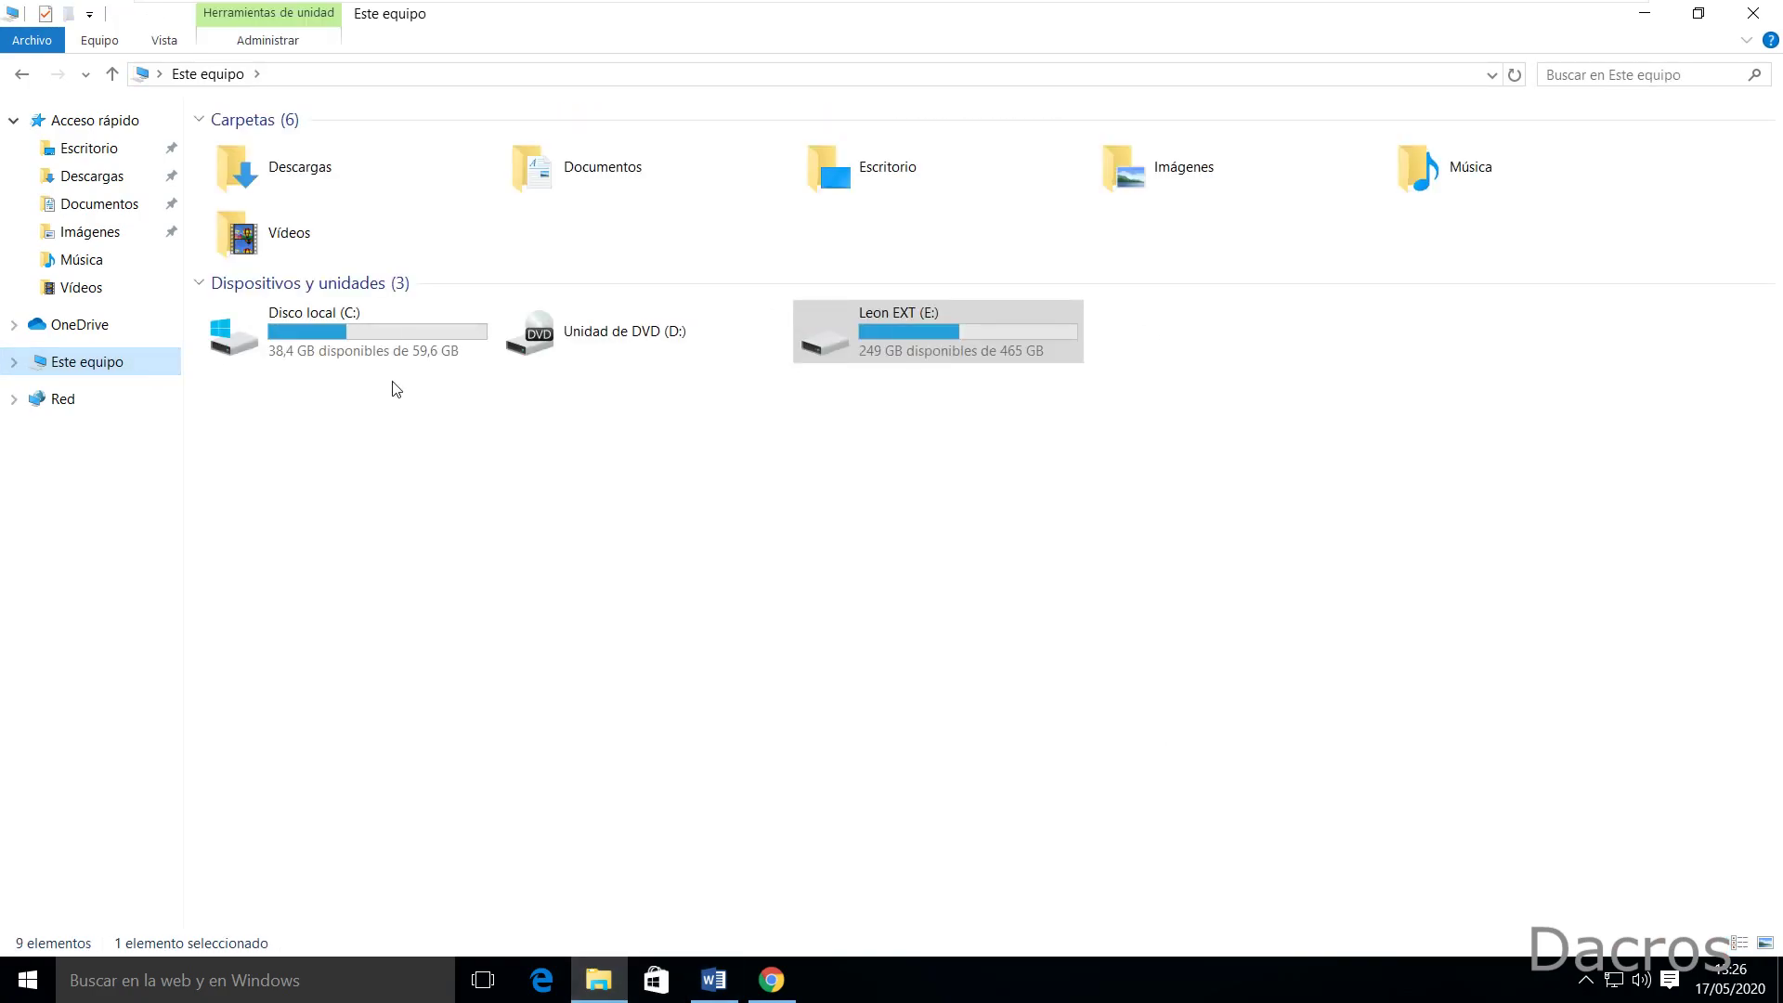
pyautogui.doubleClick(384, 331)
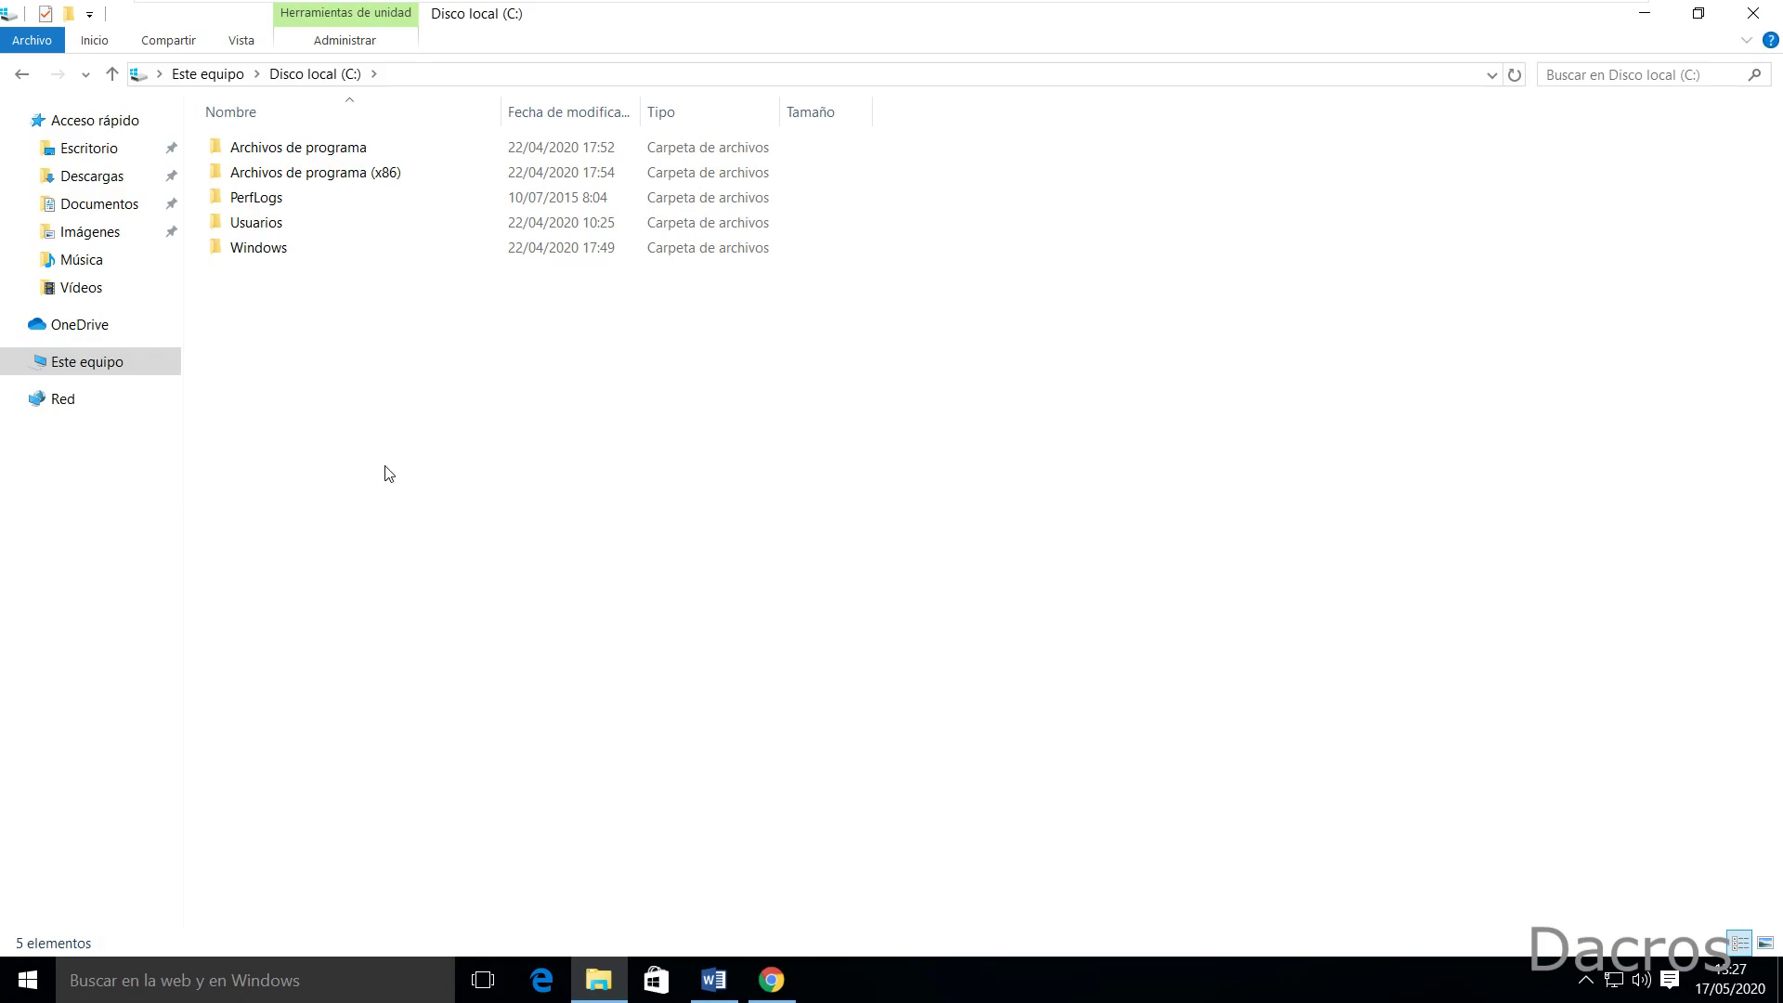
pyautogui.rightClick(717, 495)
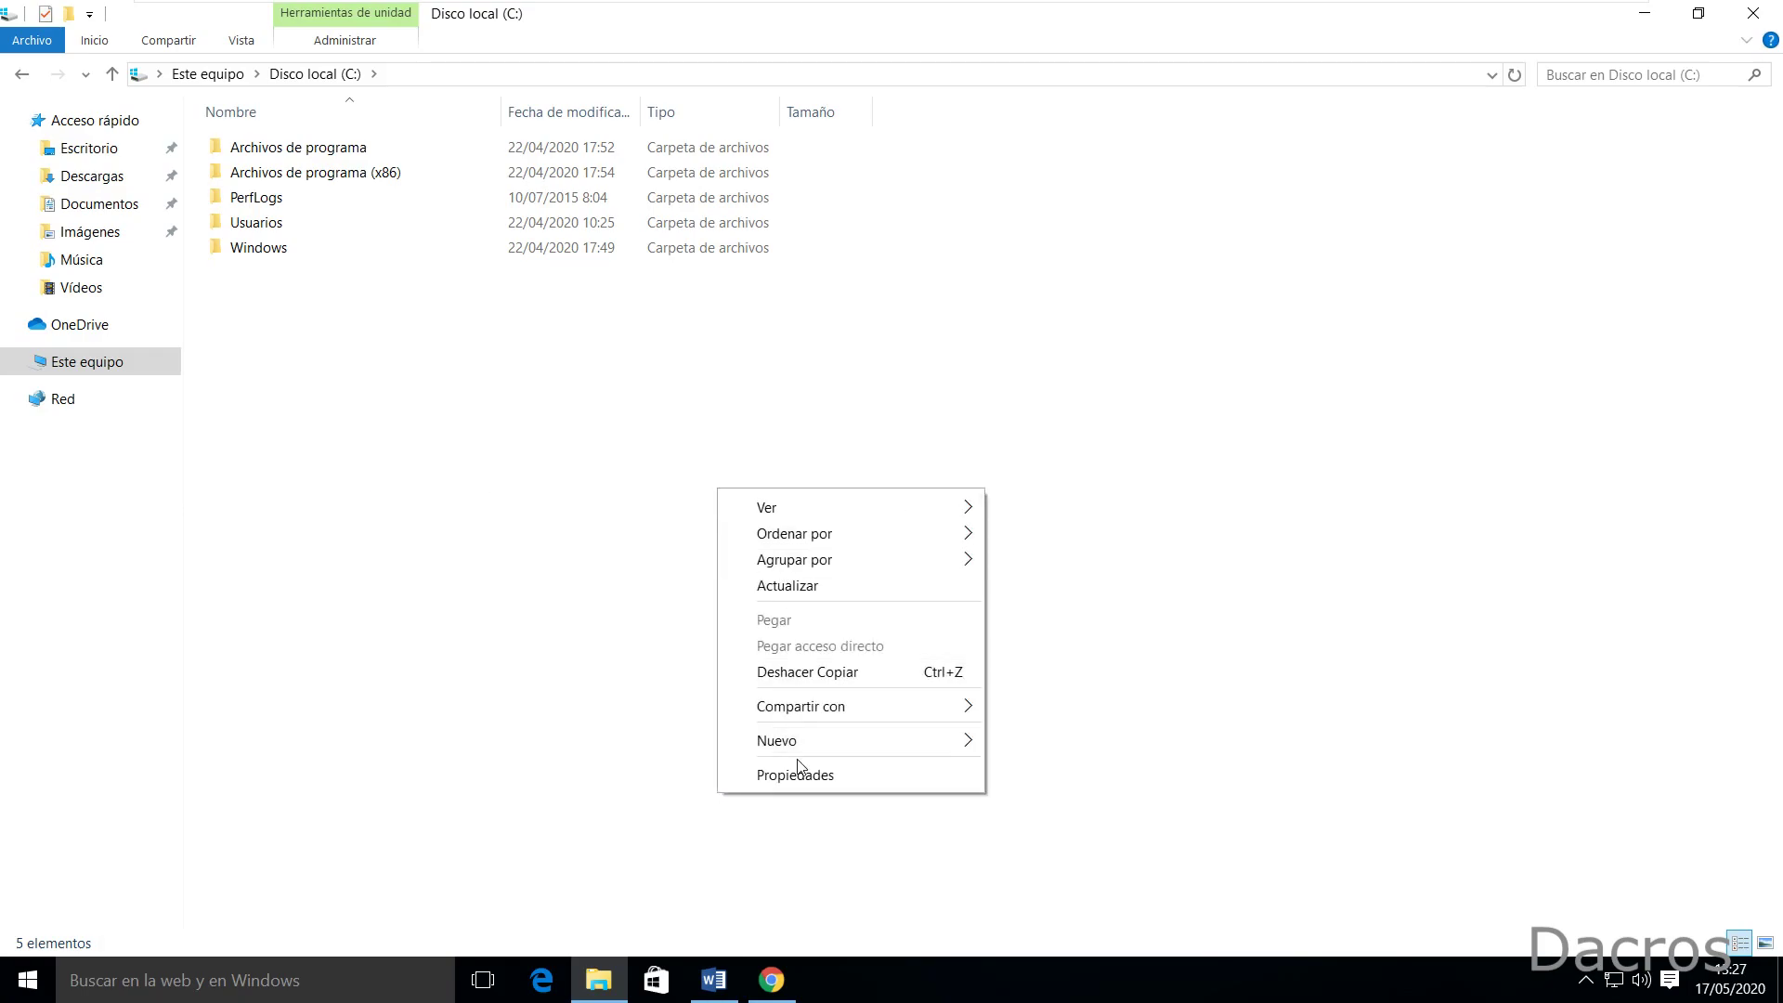
pyautogui.moveTo(806, 753)
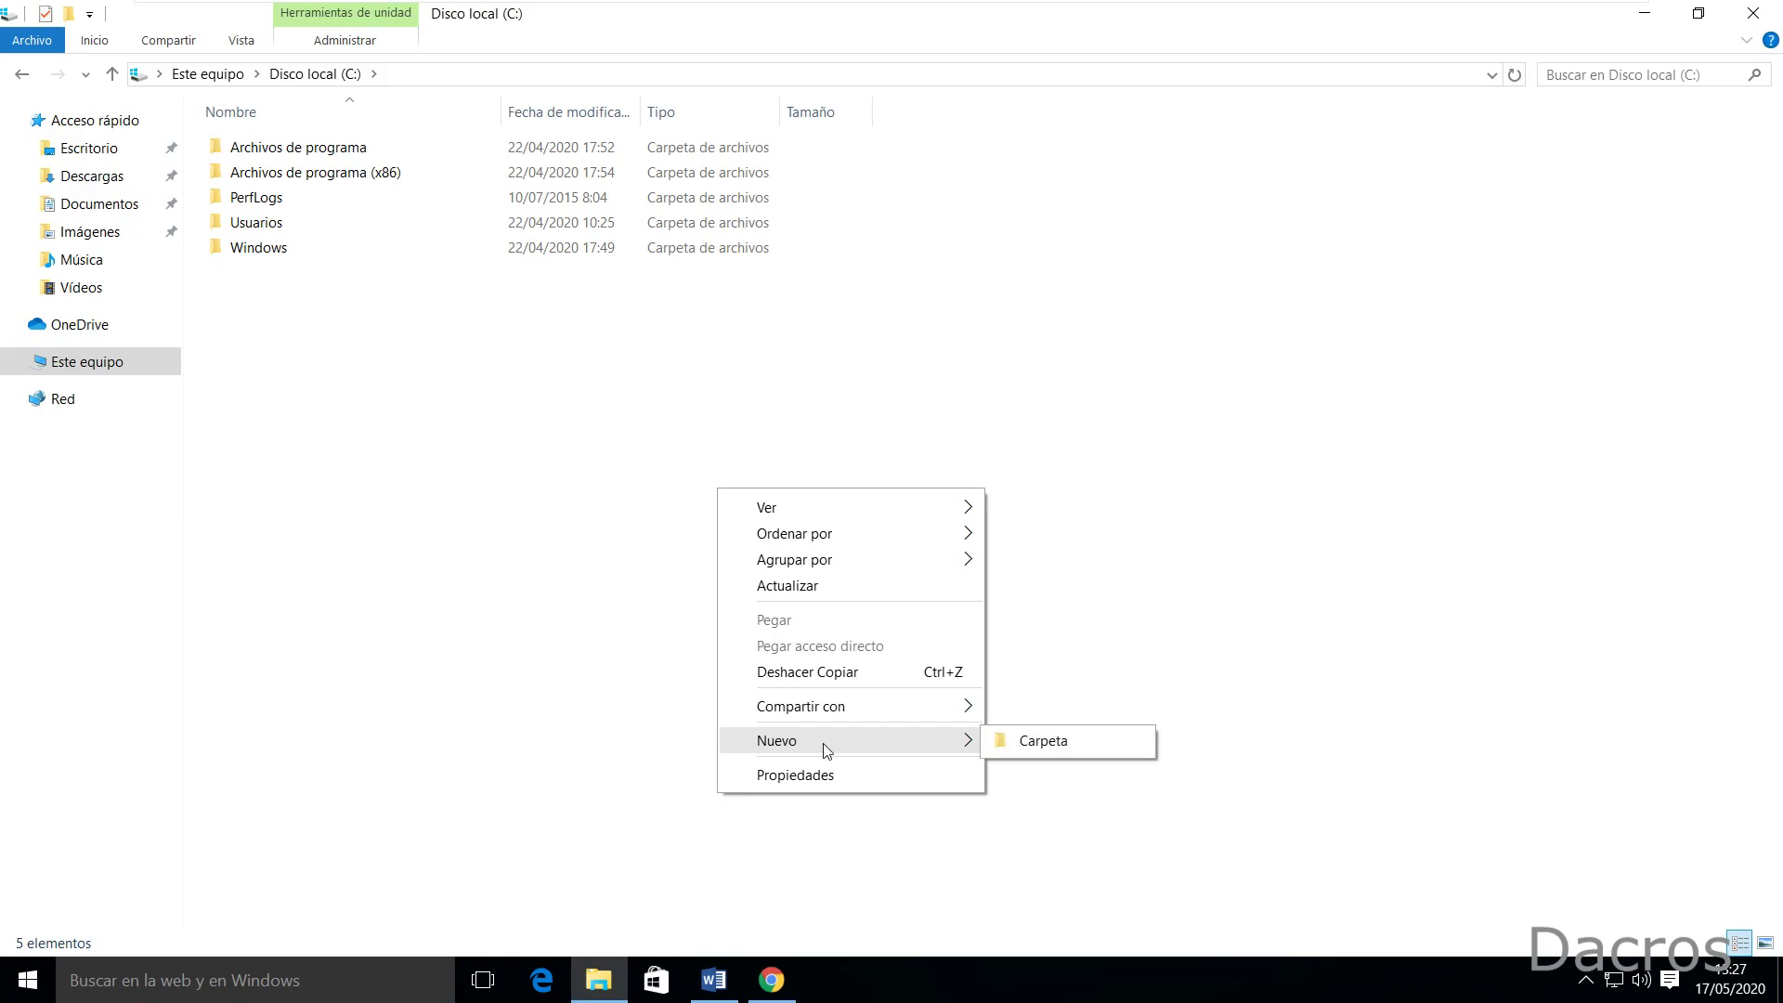
pyautogui.click(1032, 739)
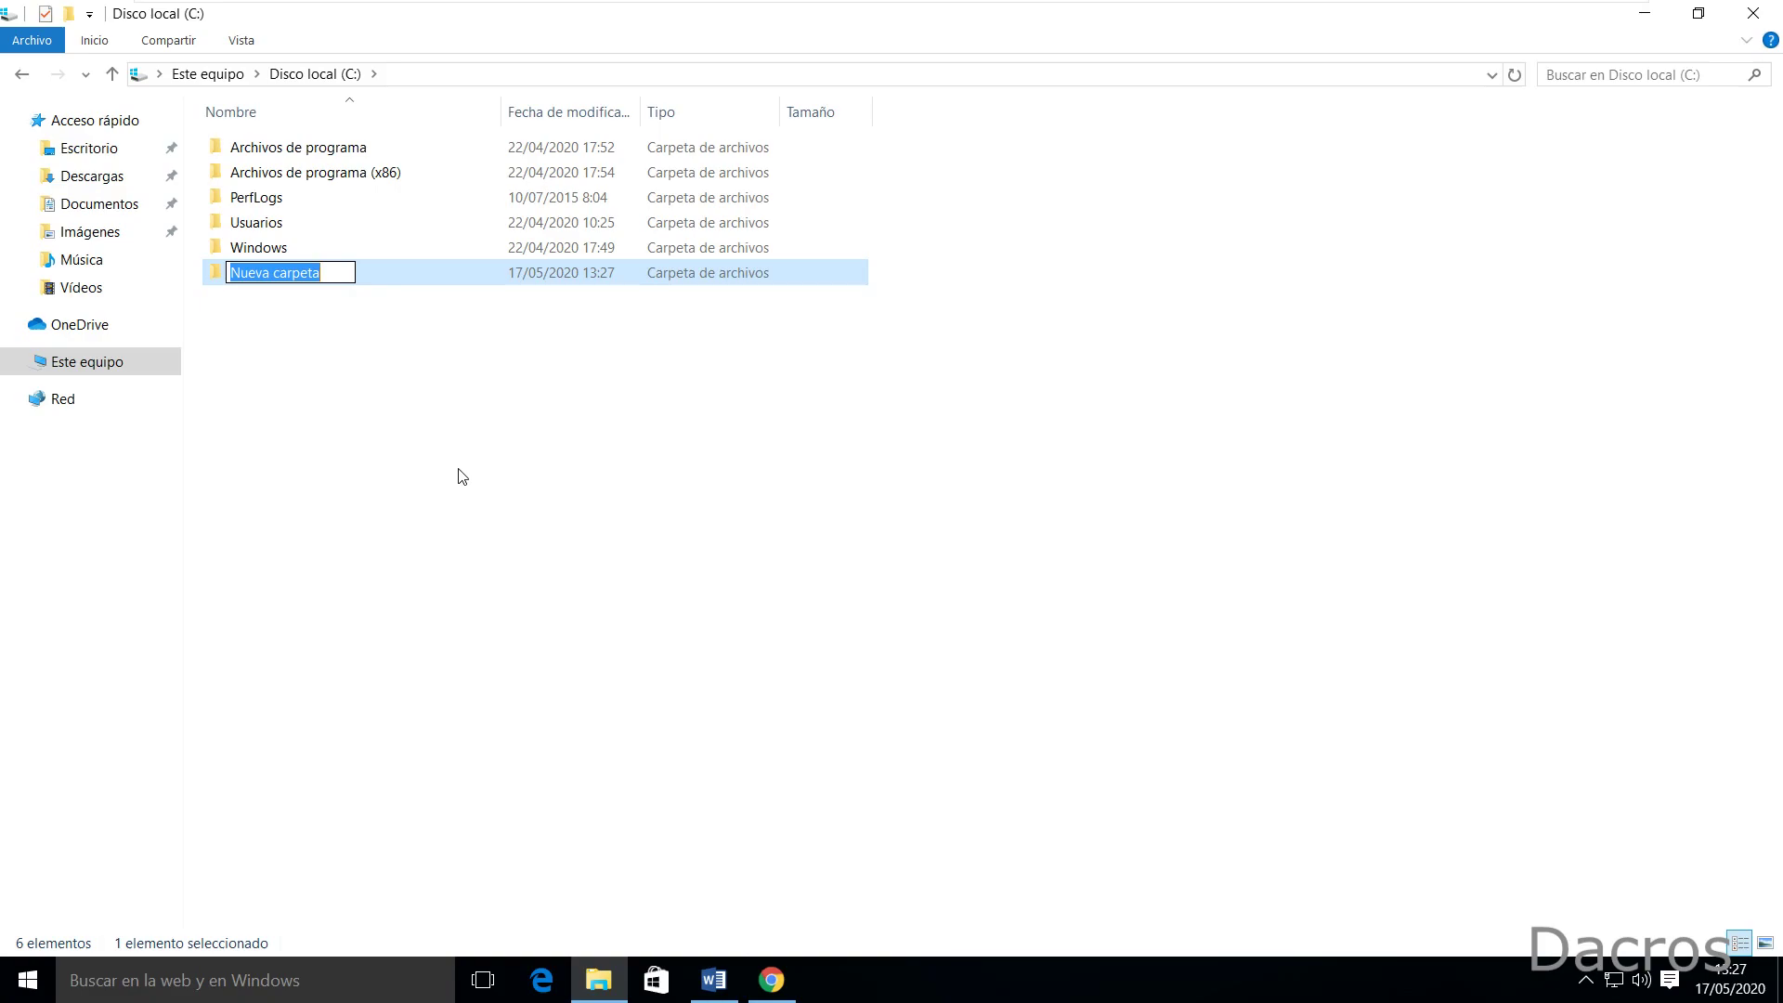
pyautogui.write('Windows NEW')
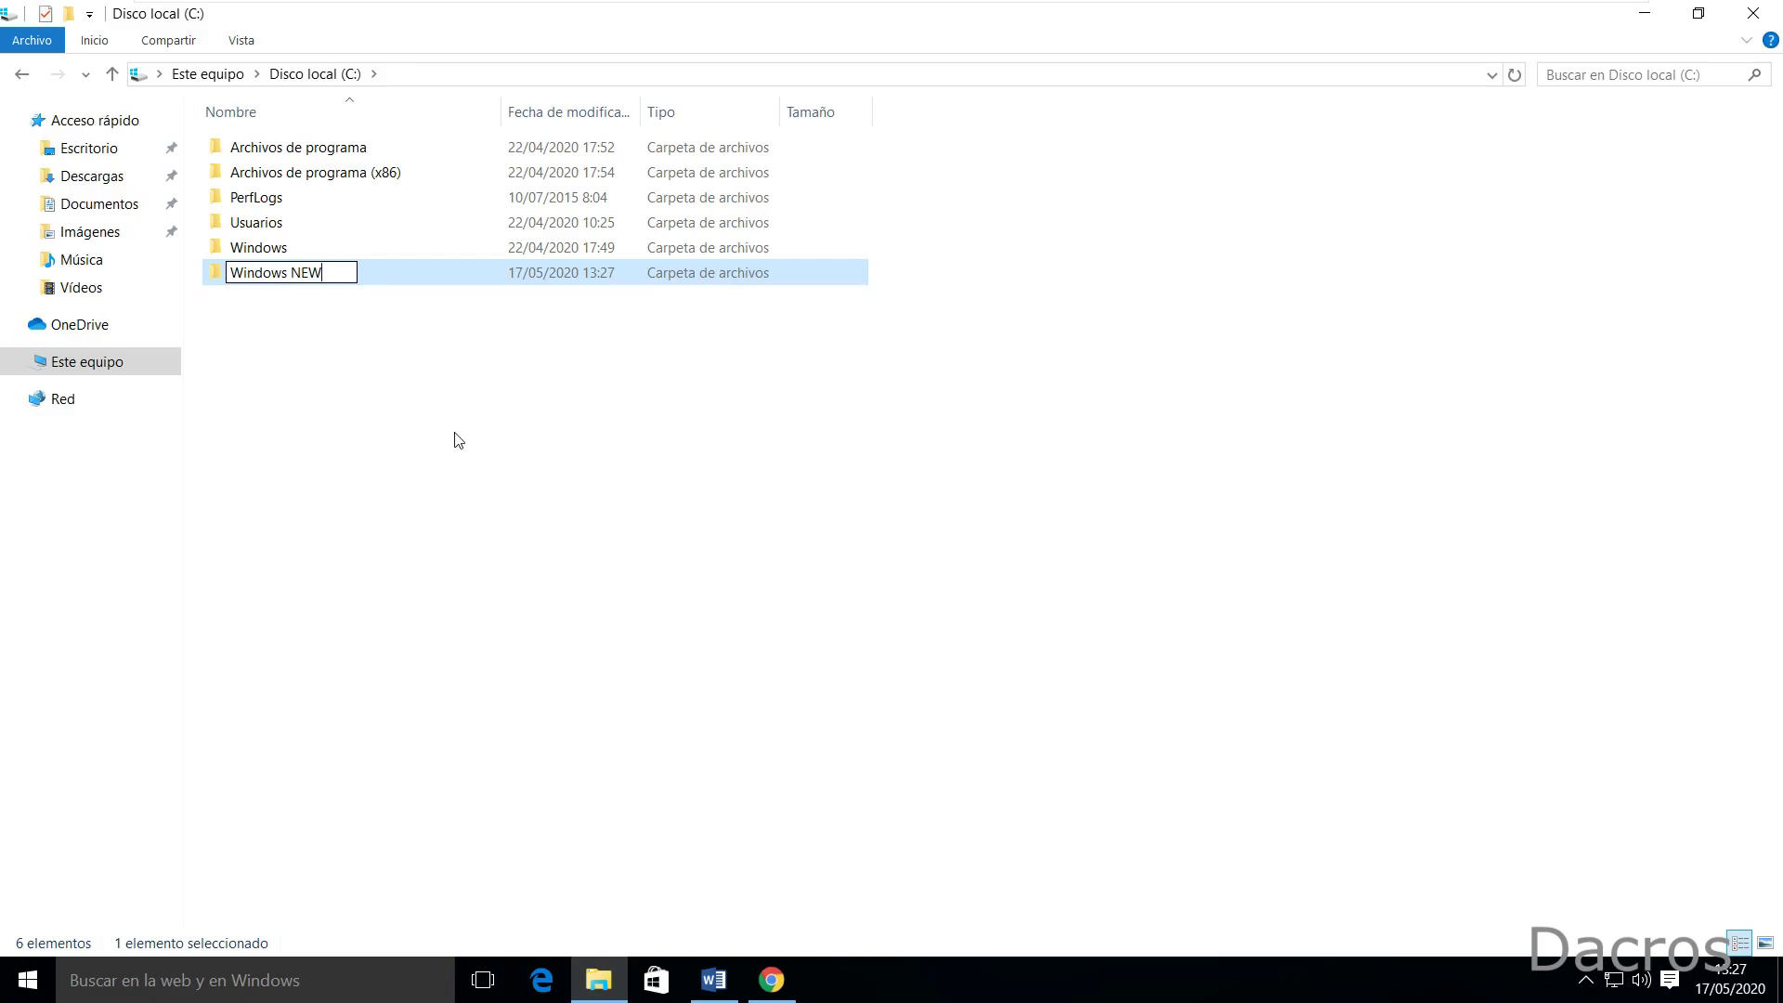
pyautogui.click(606, 504)
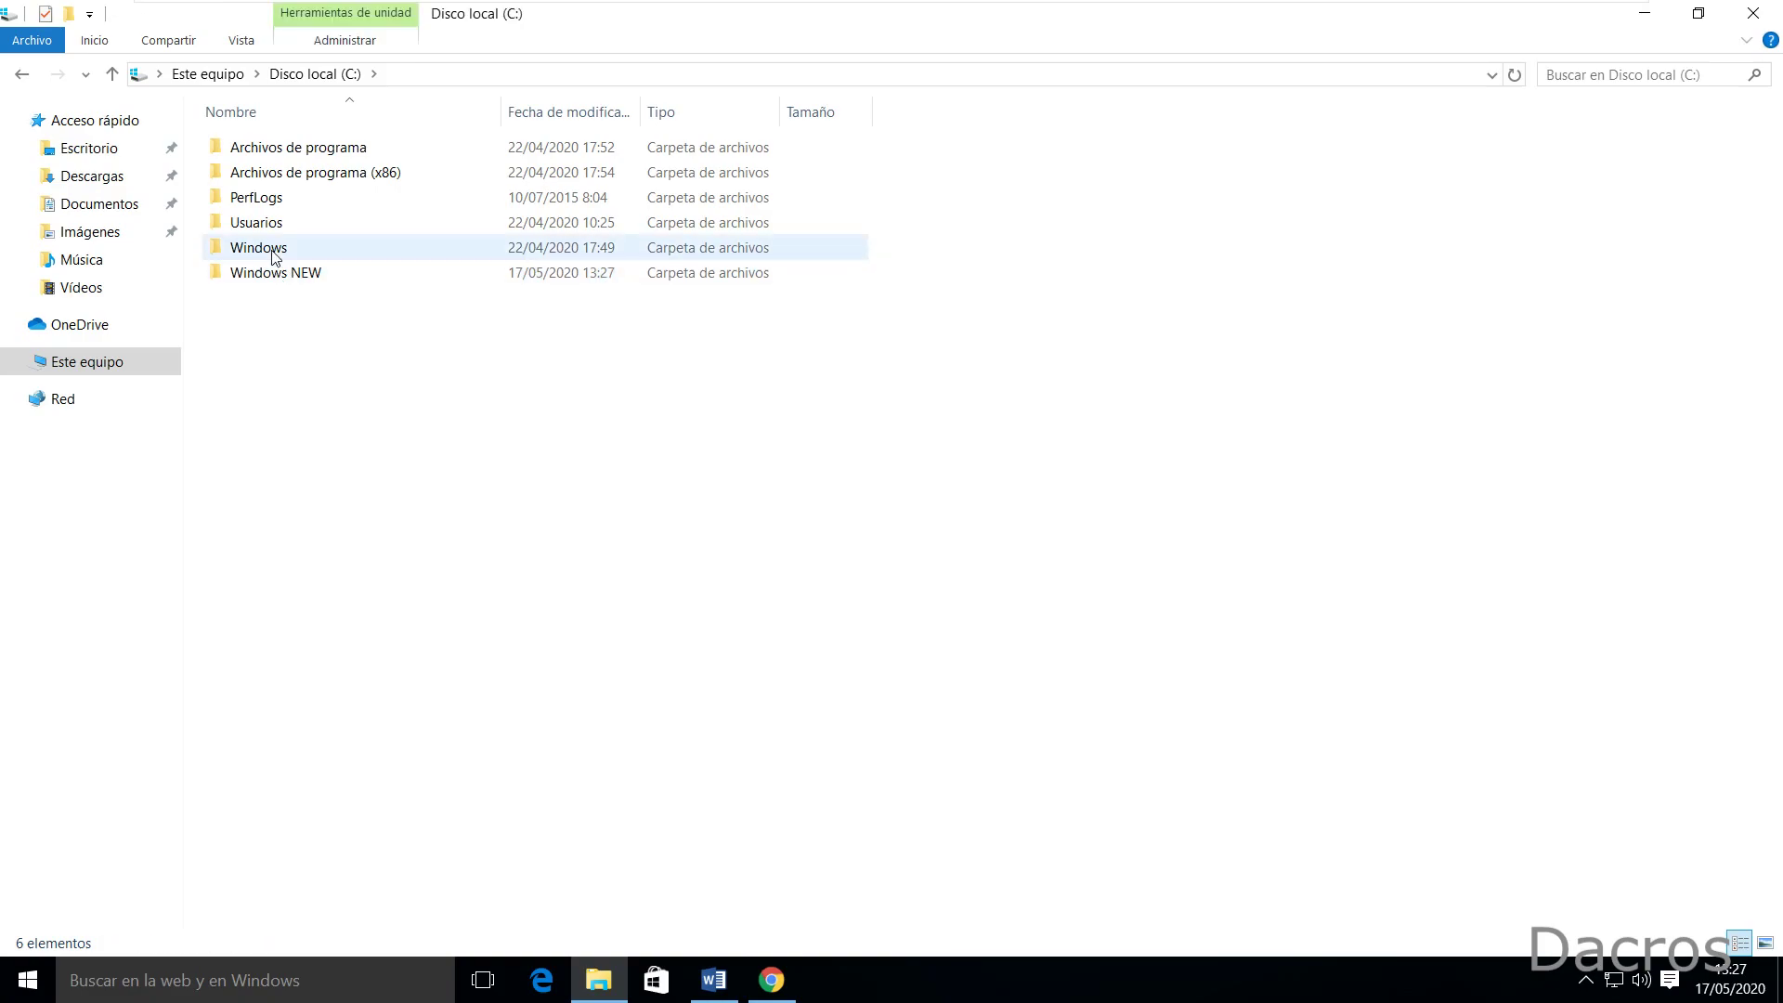
# Step: Rename the Windows NEW folder on drive C with a person's first name in capital letters
pyautogui.moveTo(412, 252)
pyautogui.moveTo(278, 280)
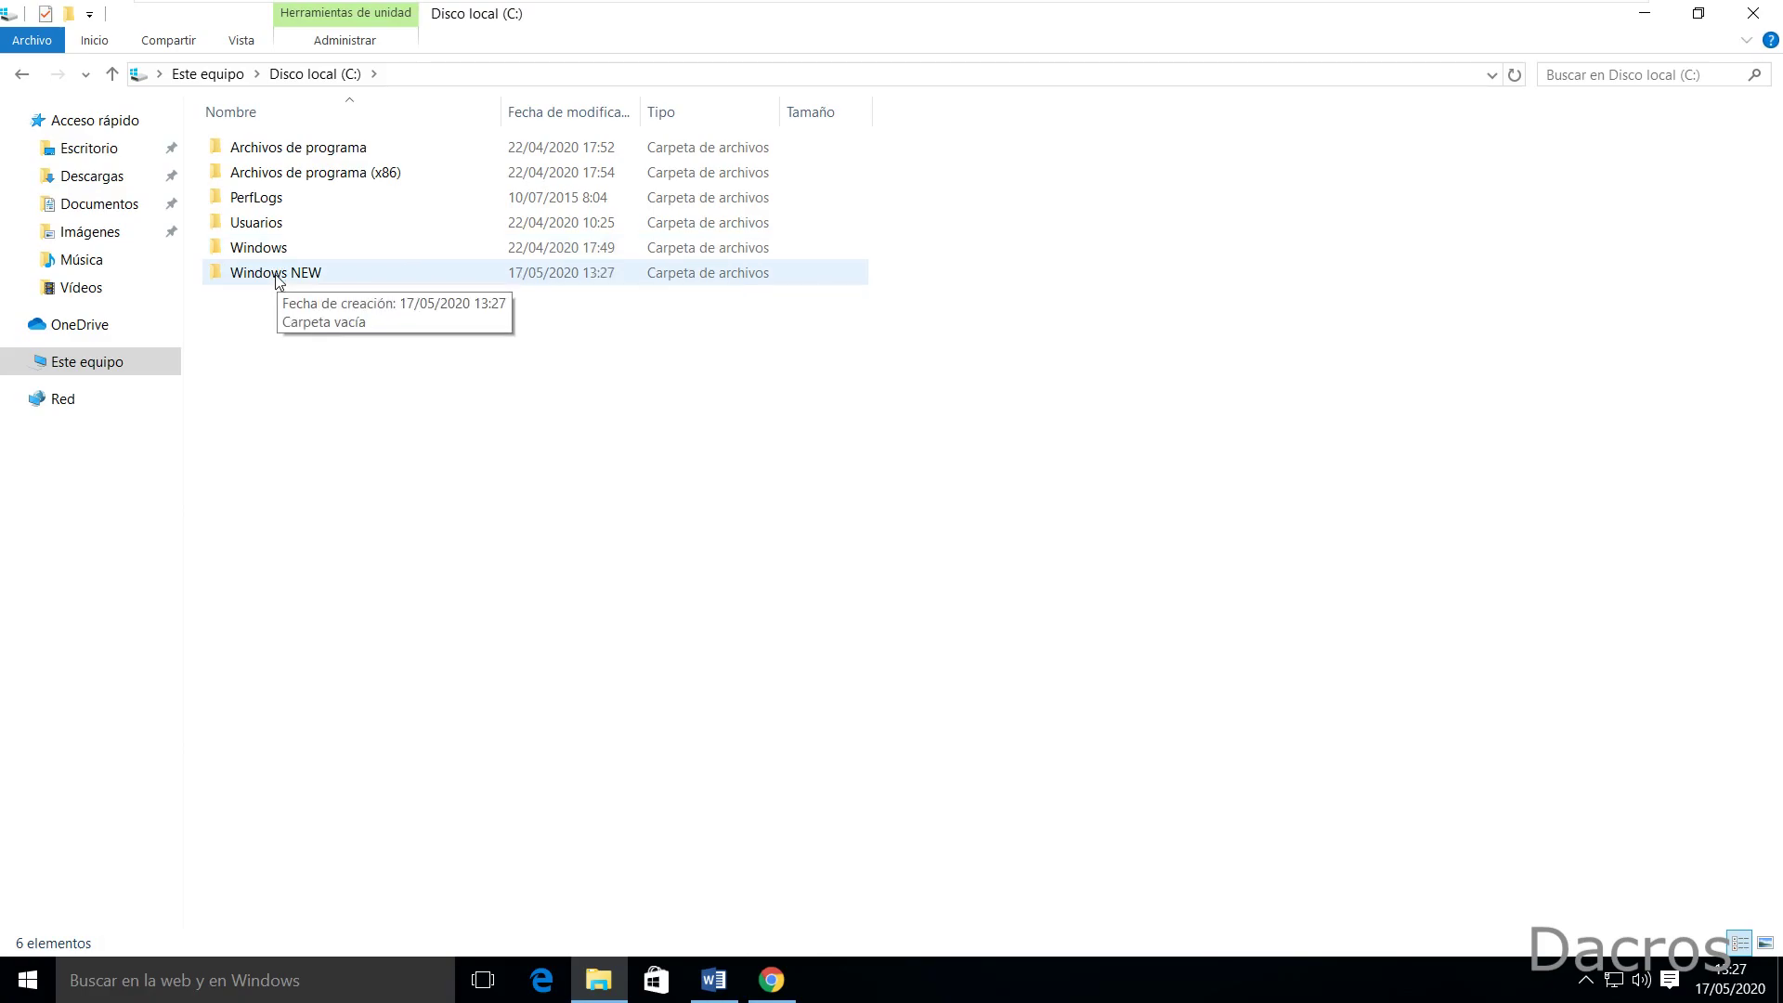
pyautogui.click(278, 279)
pyautogui.rightClick(279, 279)
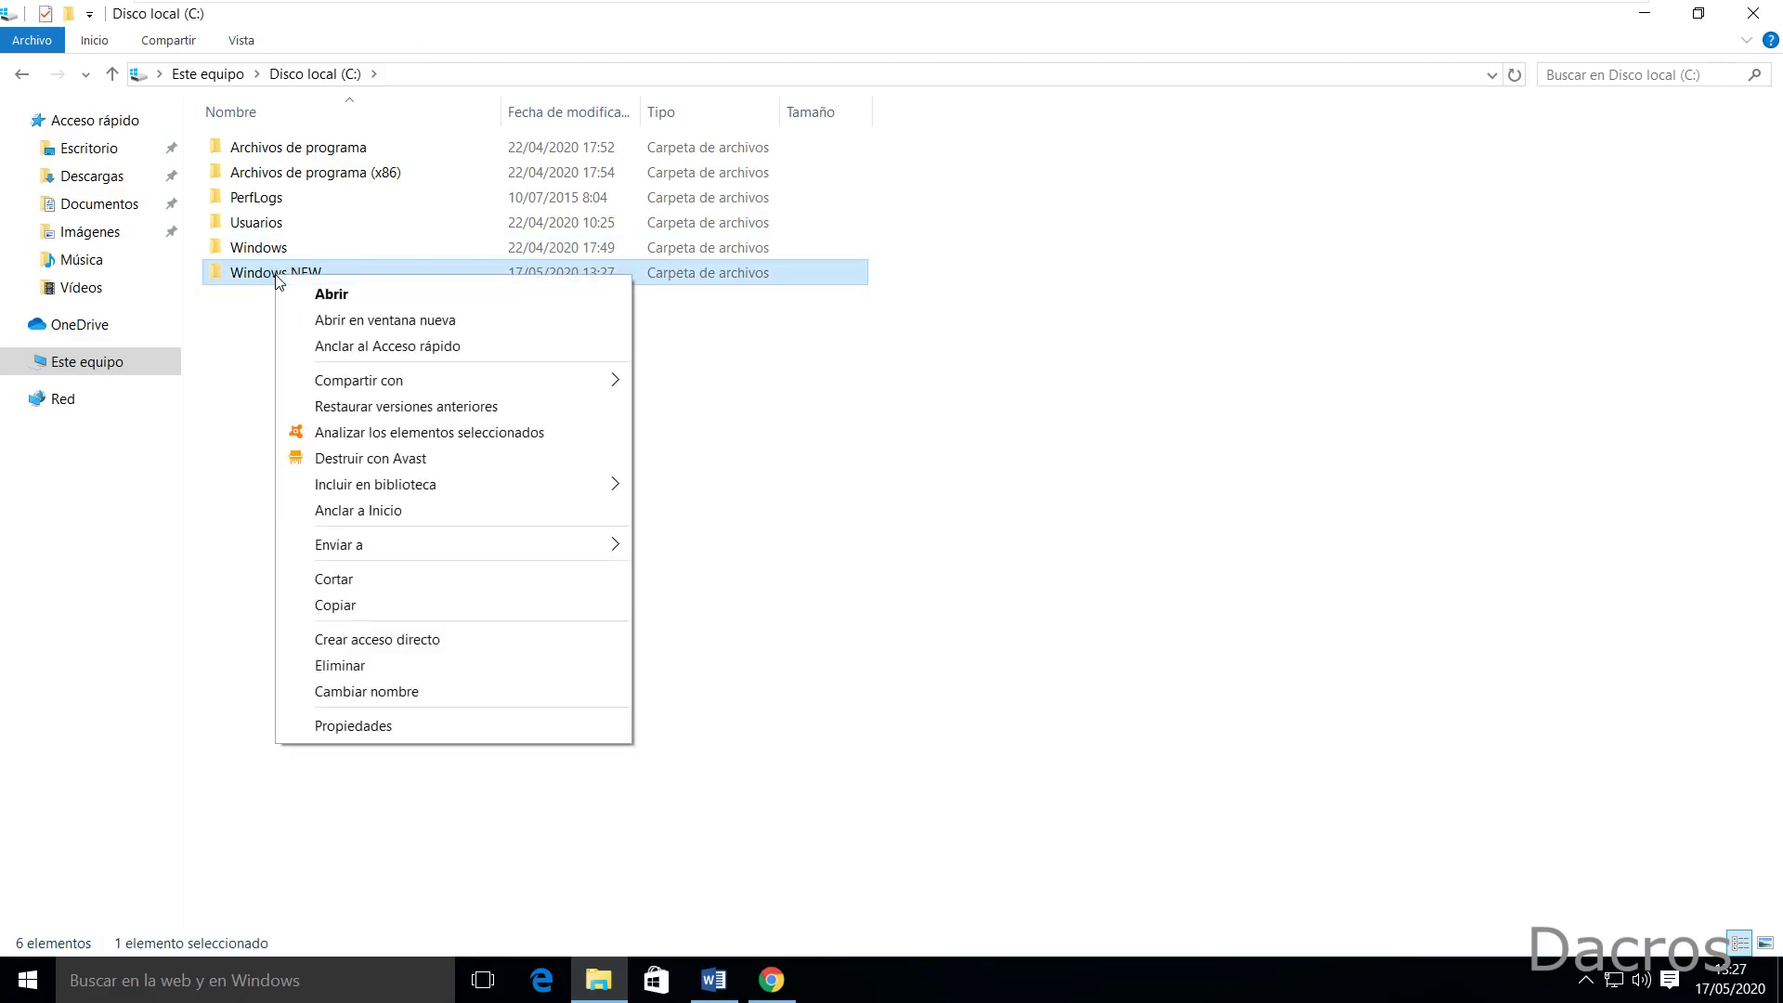
pyautogui.click(407, 692)
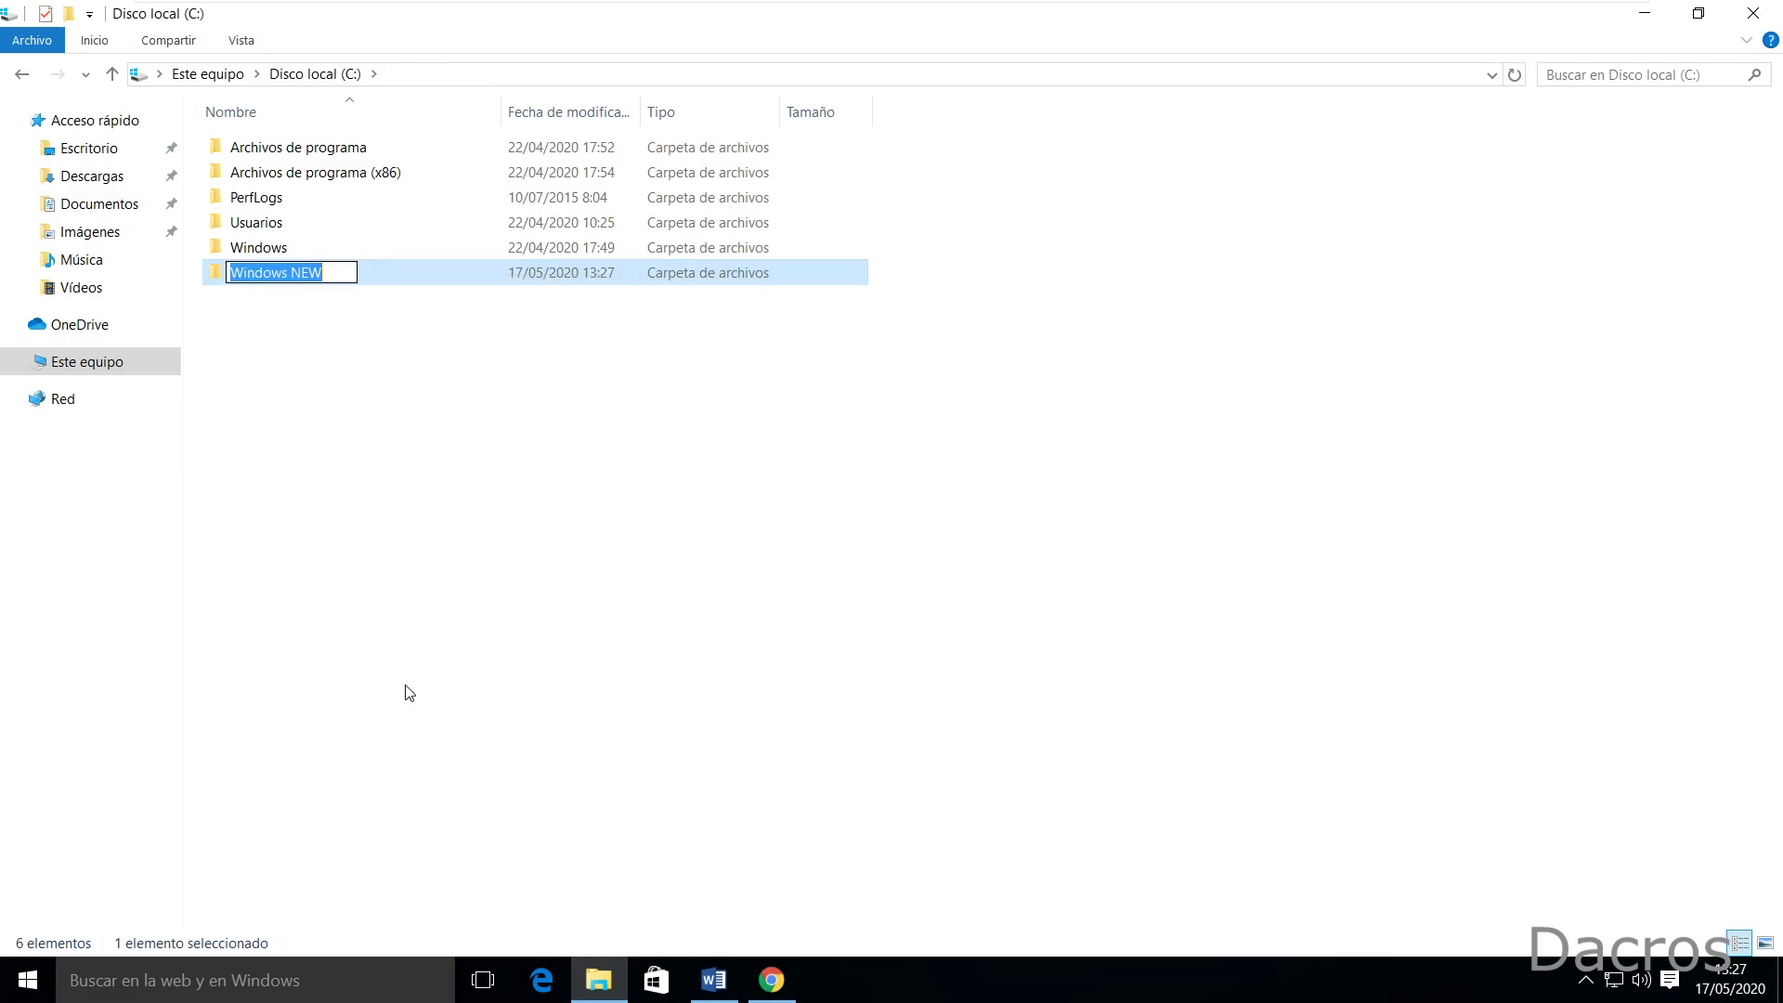
pyautogui.write('PE')
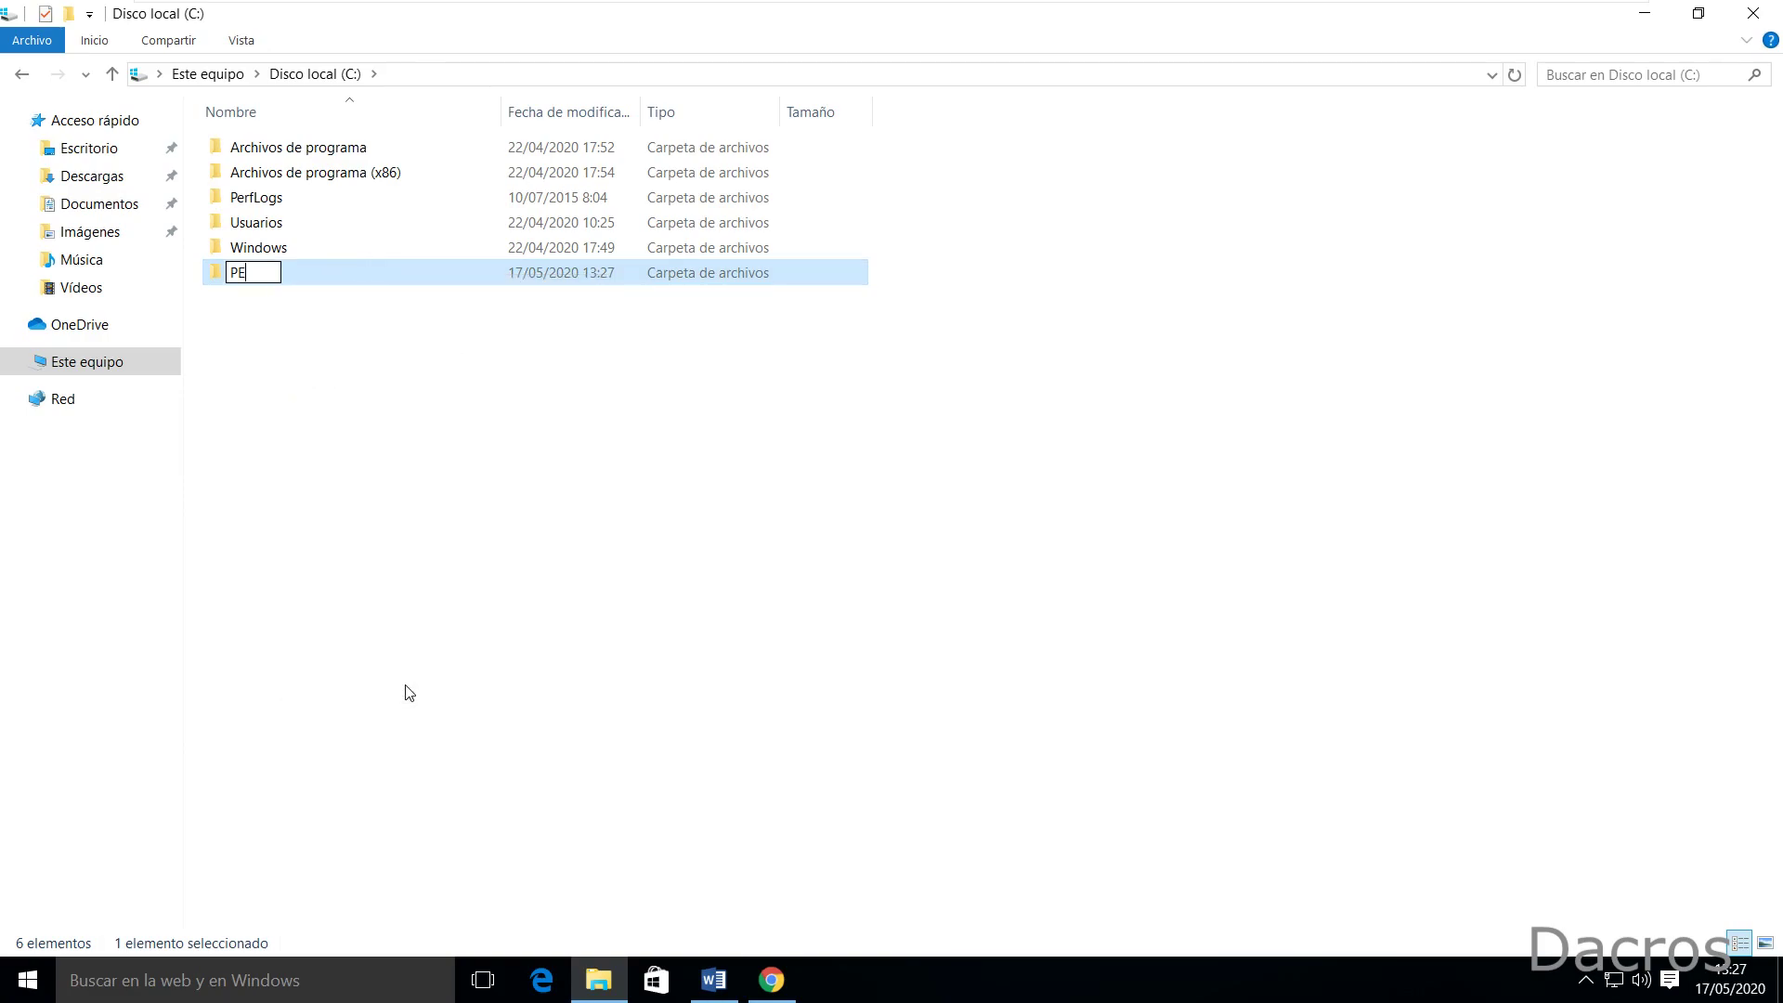
pyautogui.write('DRO')
pyautogui.click(499, 692)
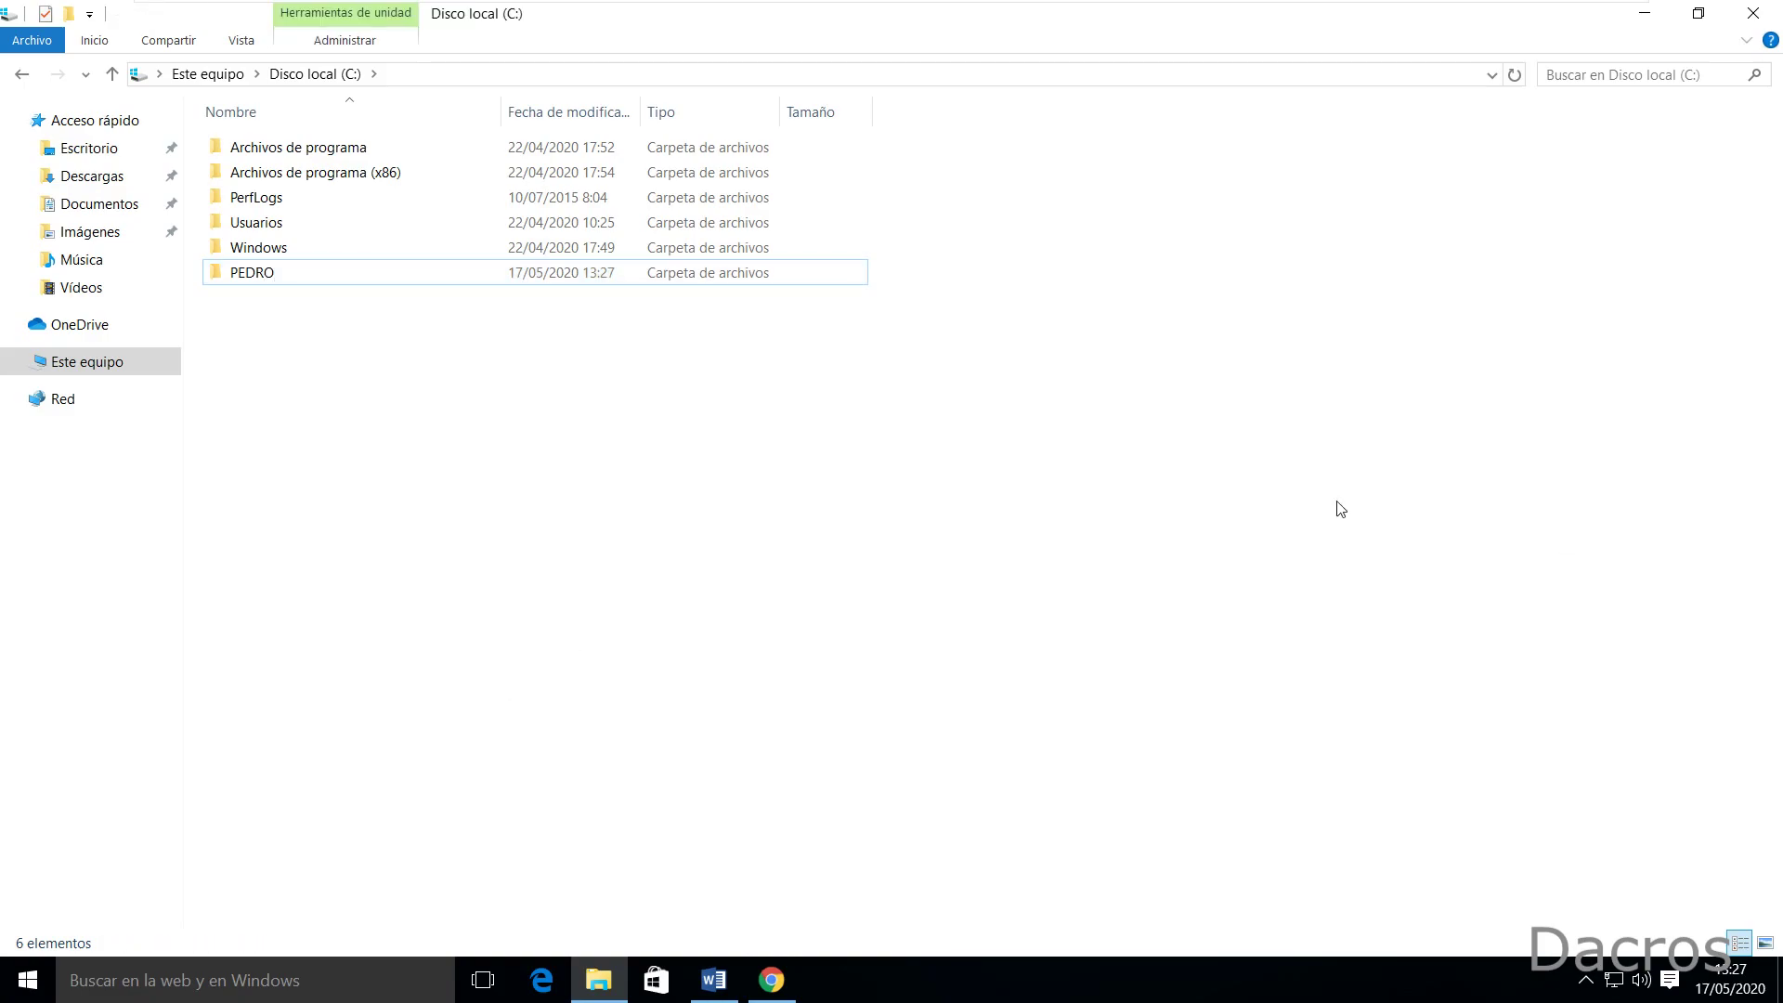
# Step: Open the renamed folder on drive C to check its contents, and minimize the File Explorer window
pyautogui.click(796, 278)
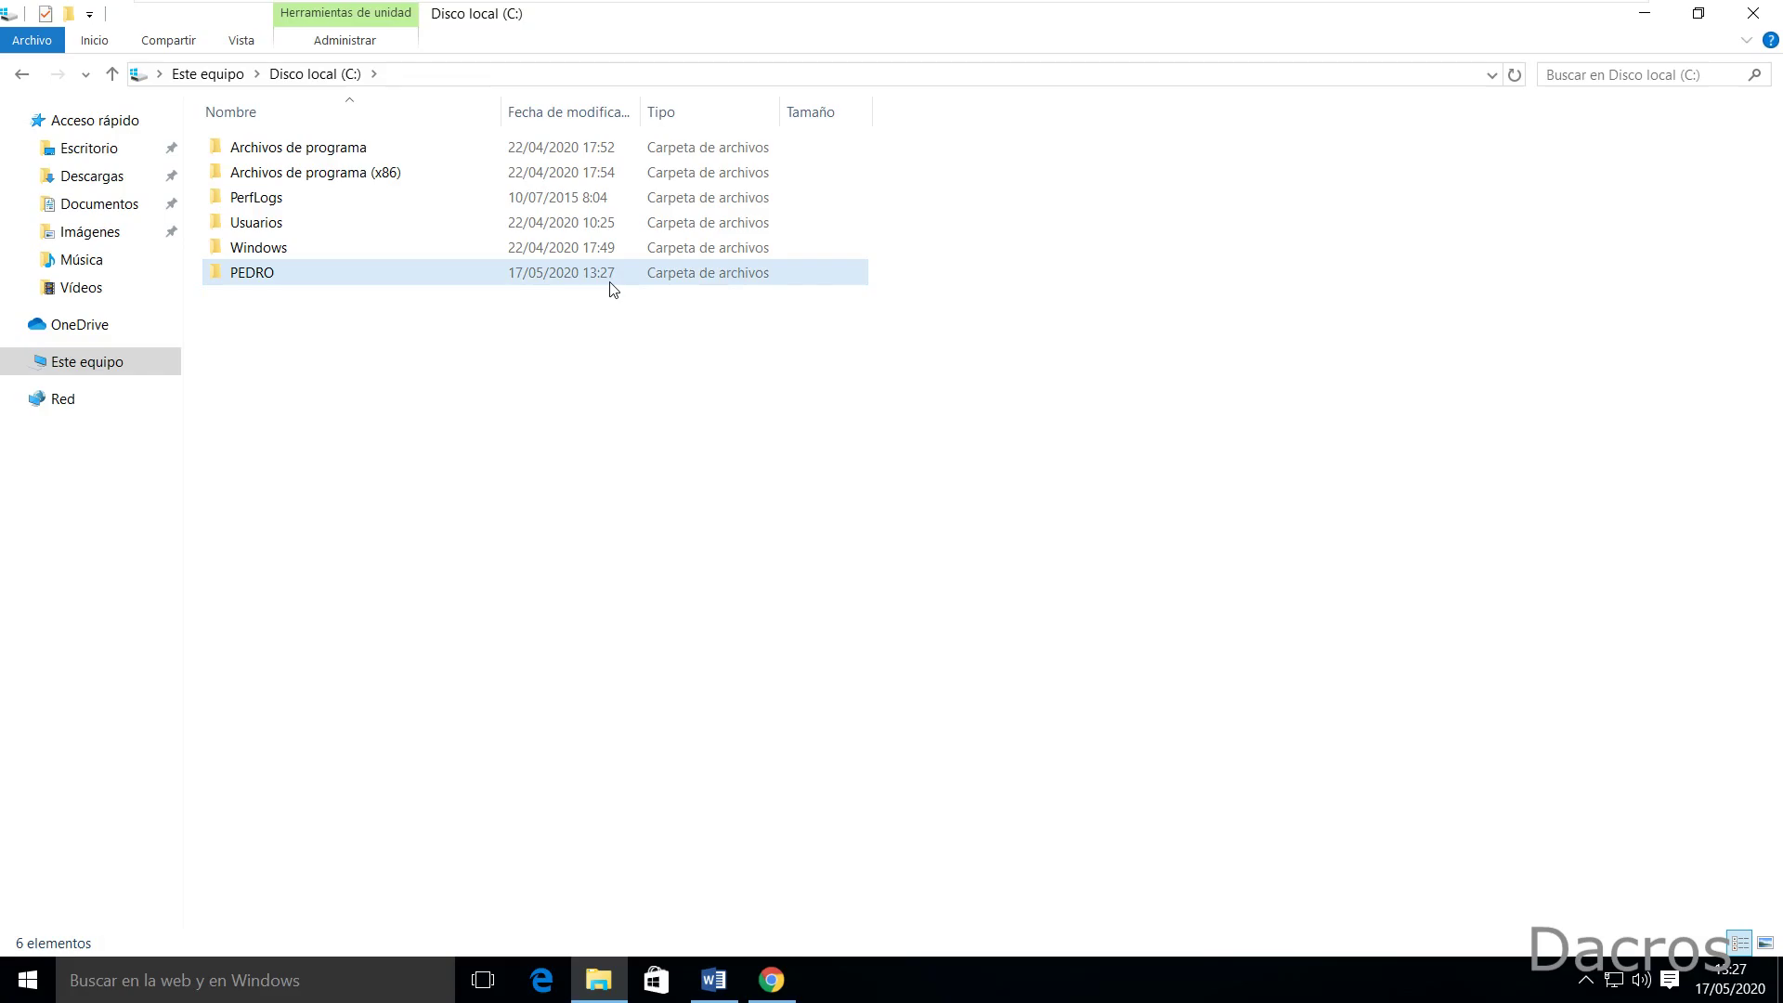
pyautogui.doubleClick(795, 280)
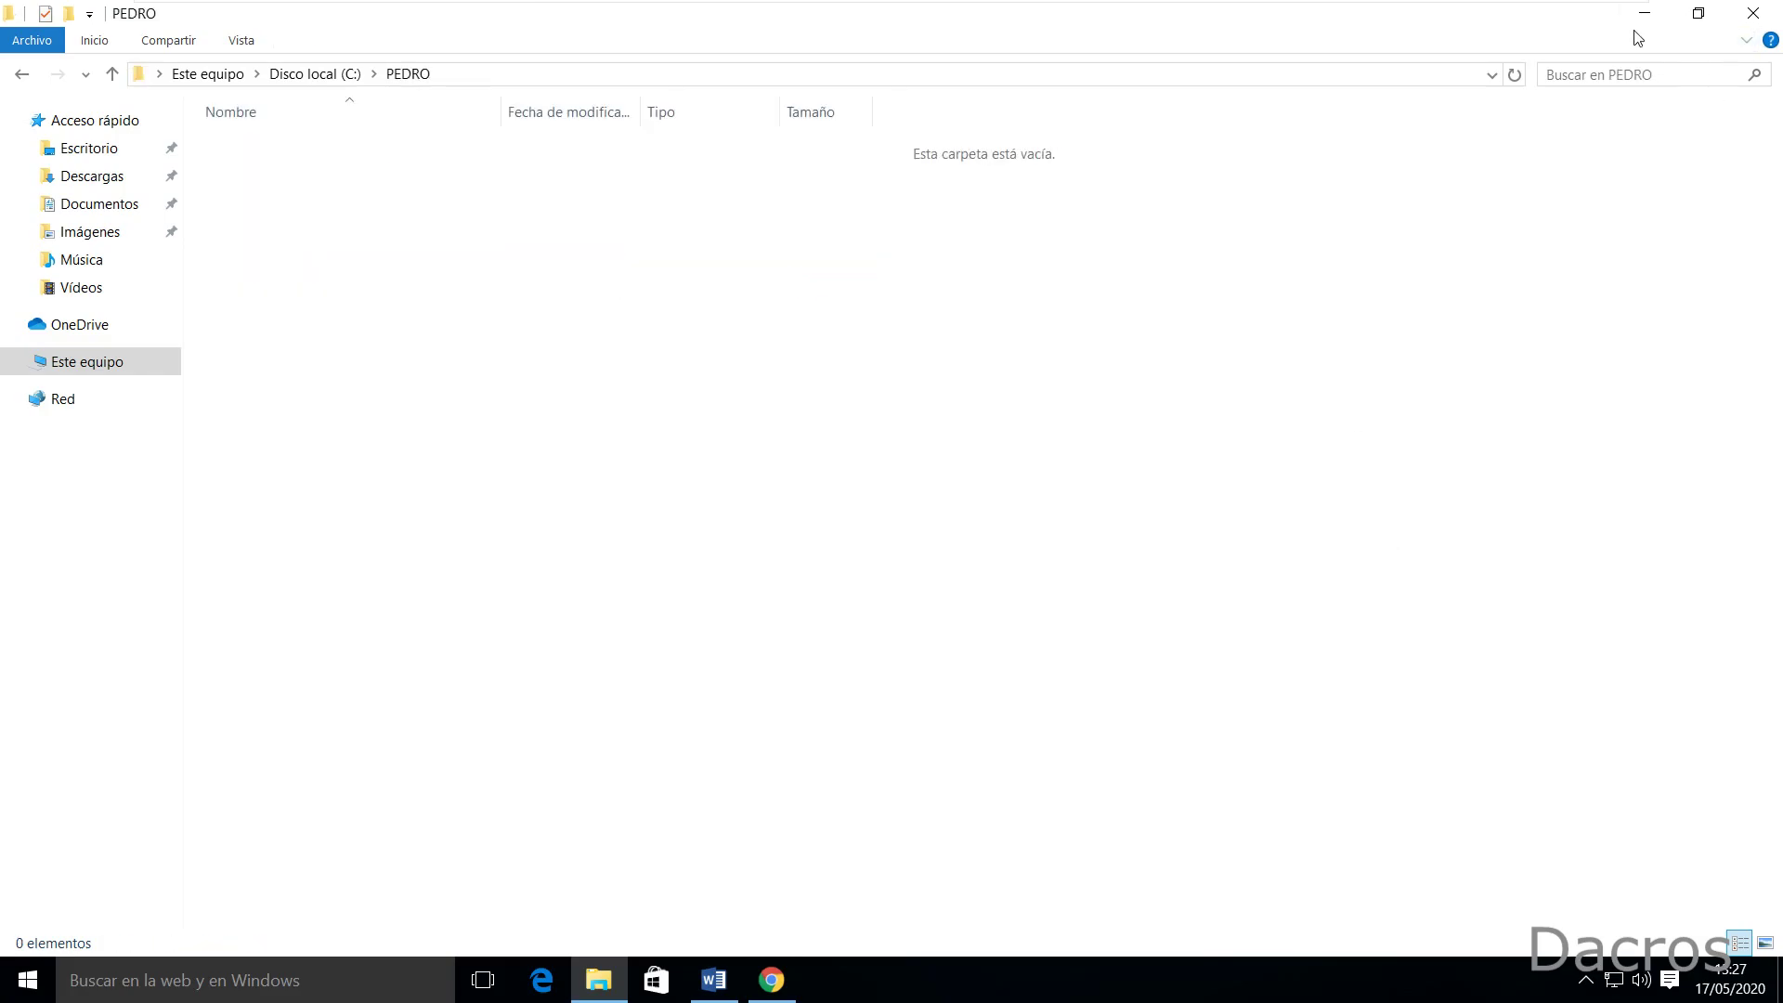
pyautogui.click(596, 983)
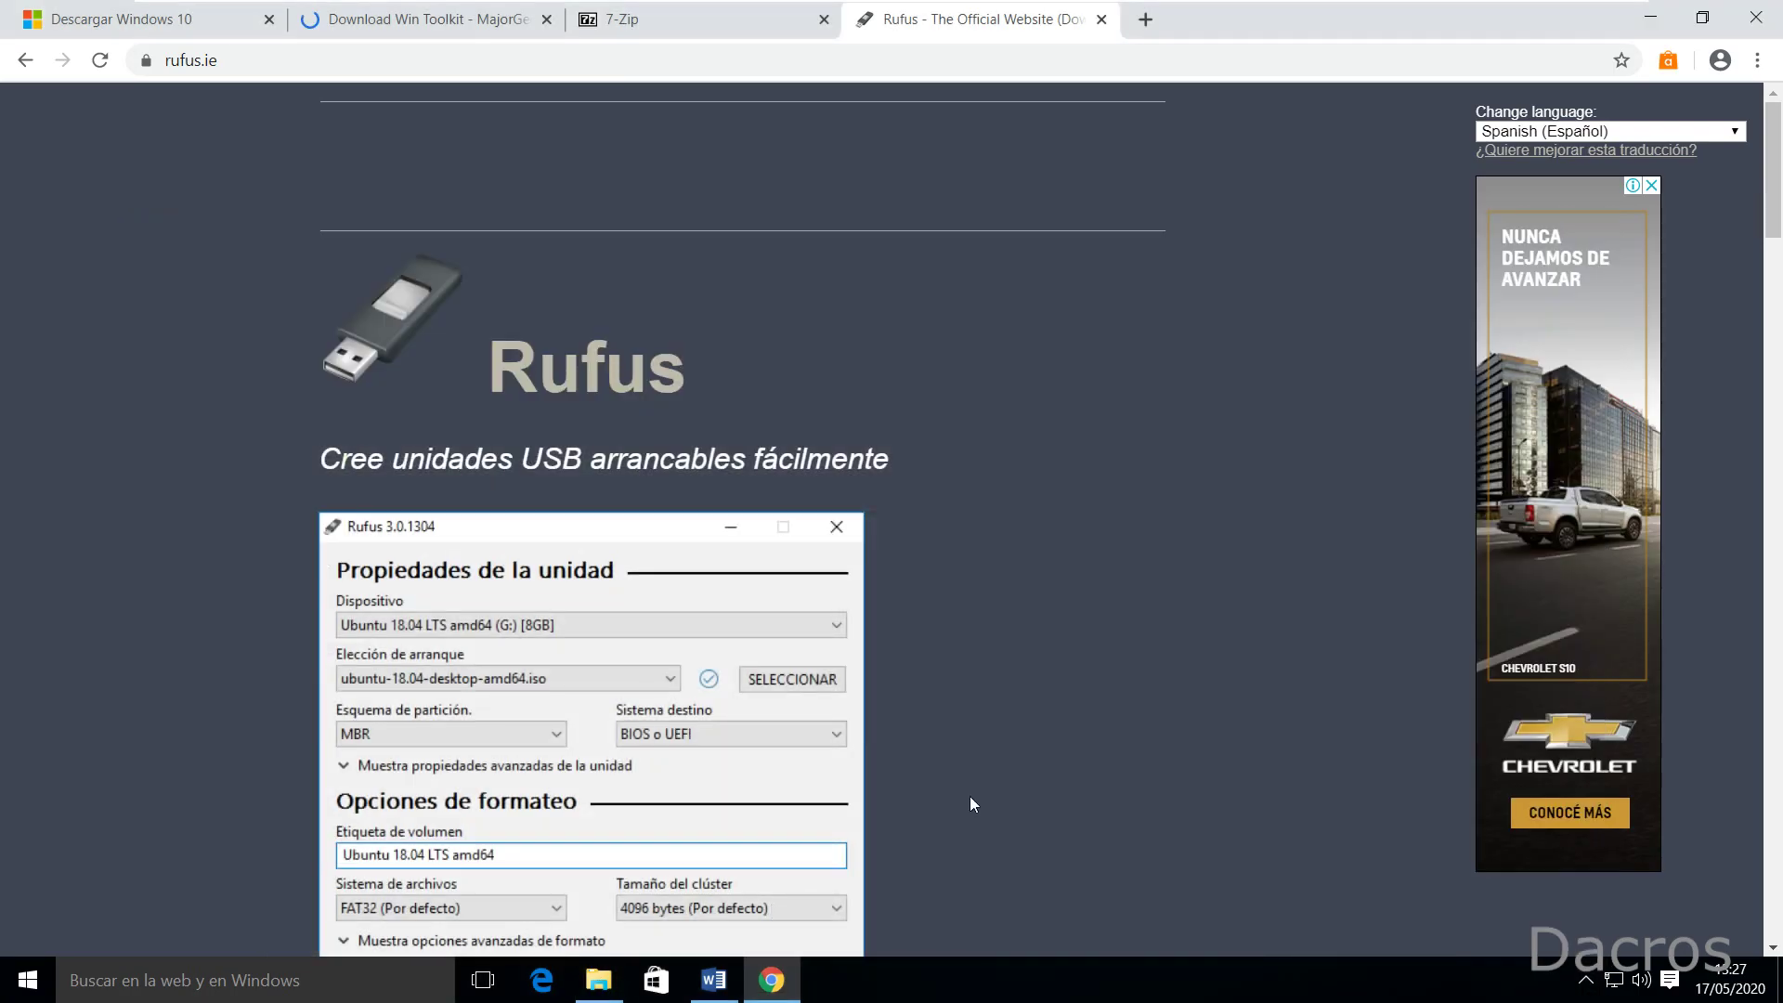
# Step: Close Chrome and minimize the Word document to get back to the desktop
pyautogui.click(1756, 17)
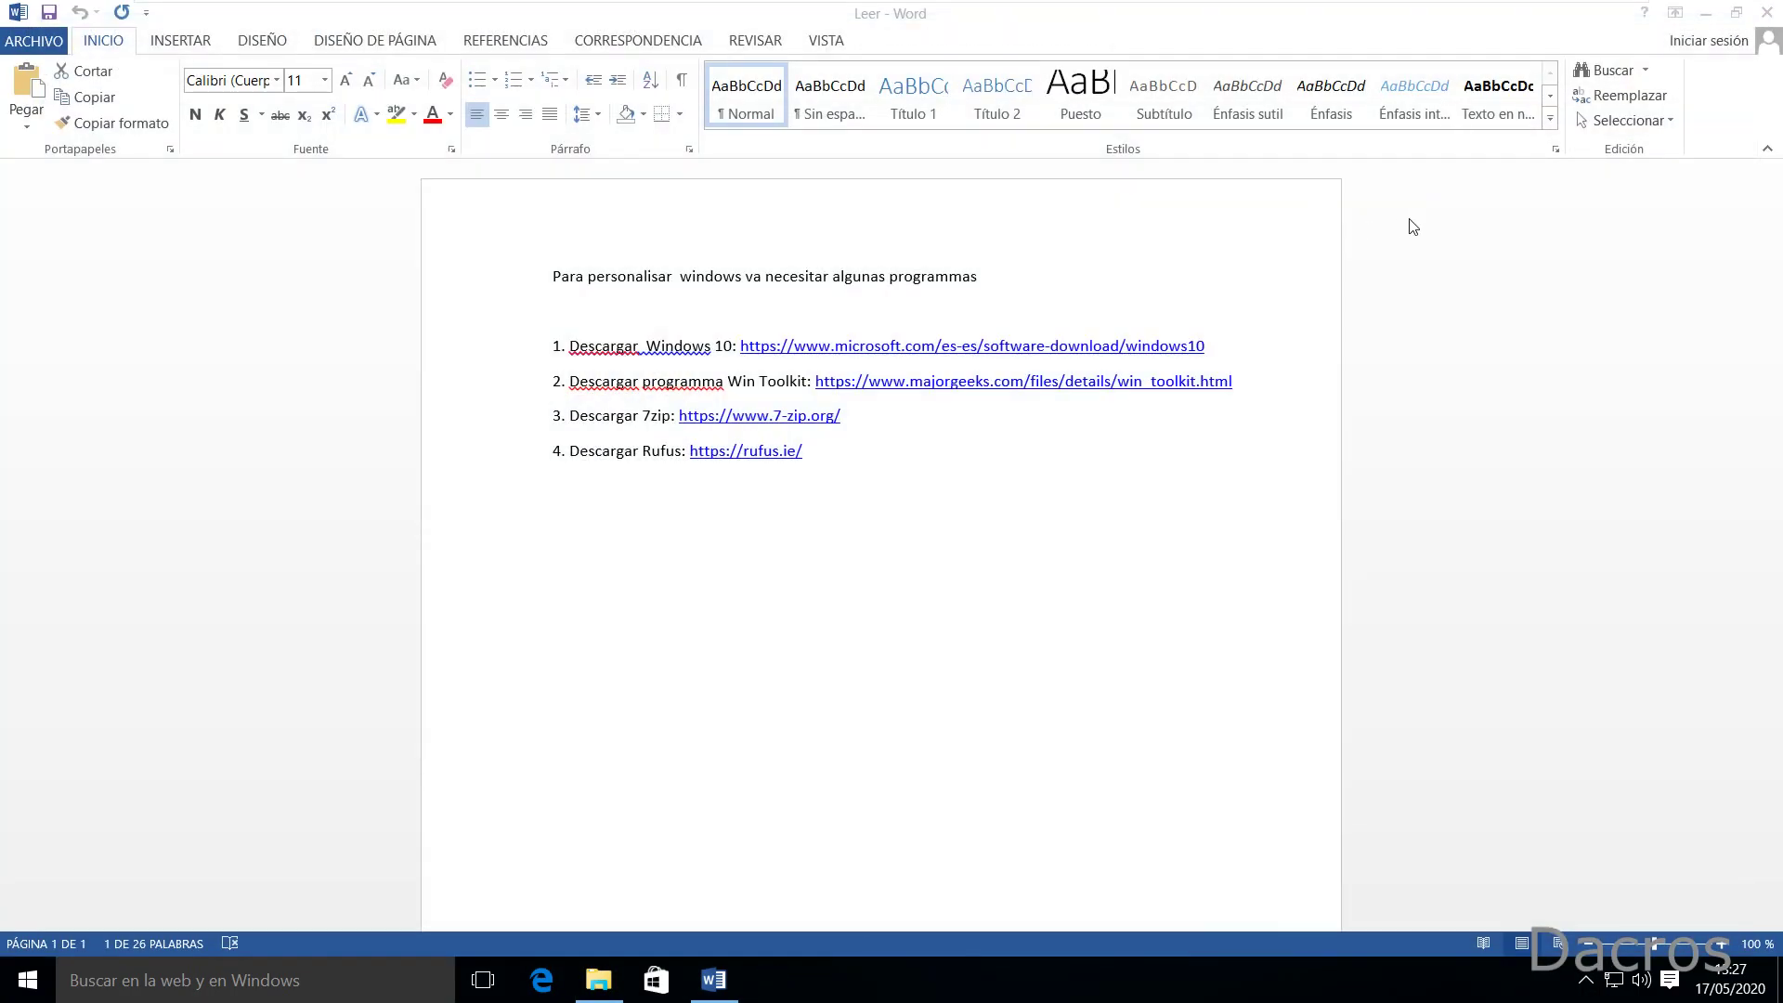
pyautogui.click(1714, 13)
# Step: Copy 7z1900-x64, rufus-3.10, Win10_1909_Spanish_x64 and WinToolkit_1.7.0.14.7z from the desktop folder Personalizar windows
pyautogui.doubleClick(1611, 195)
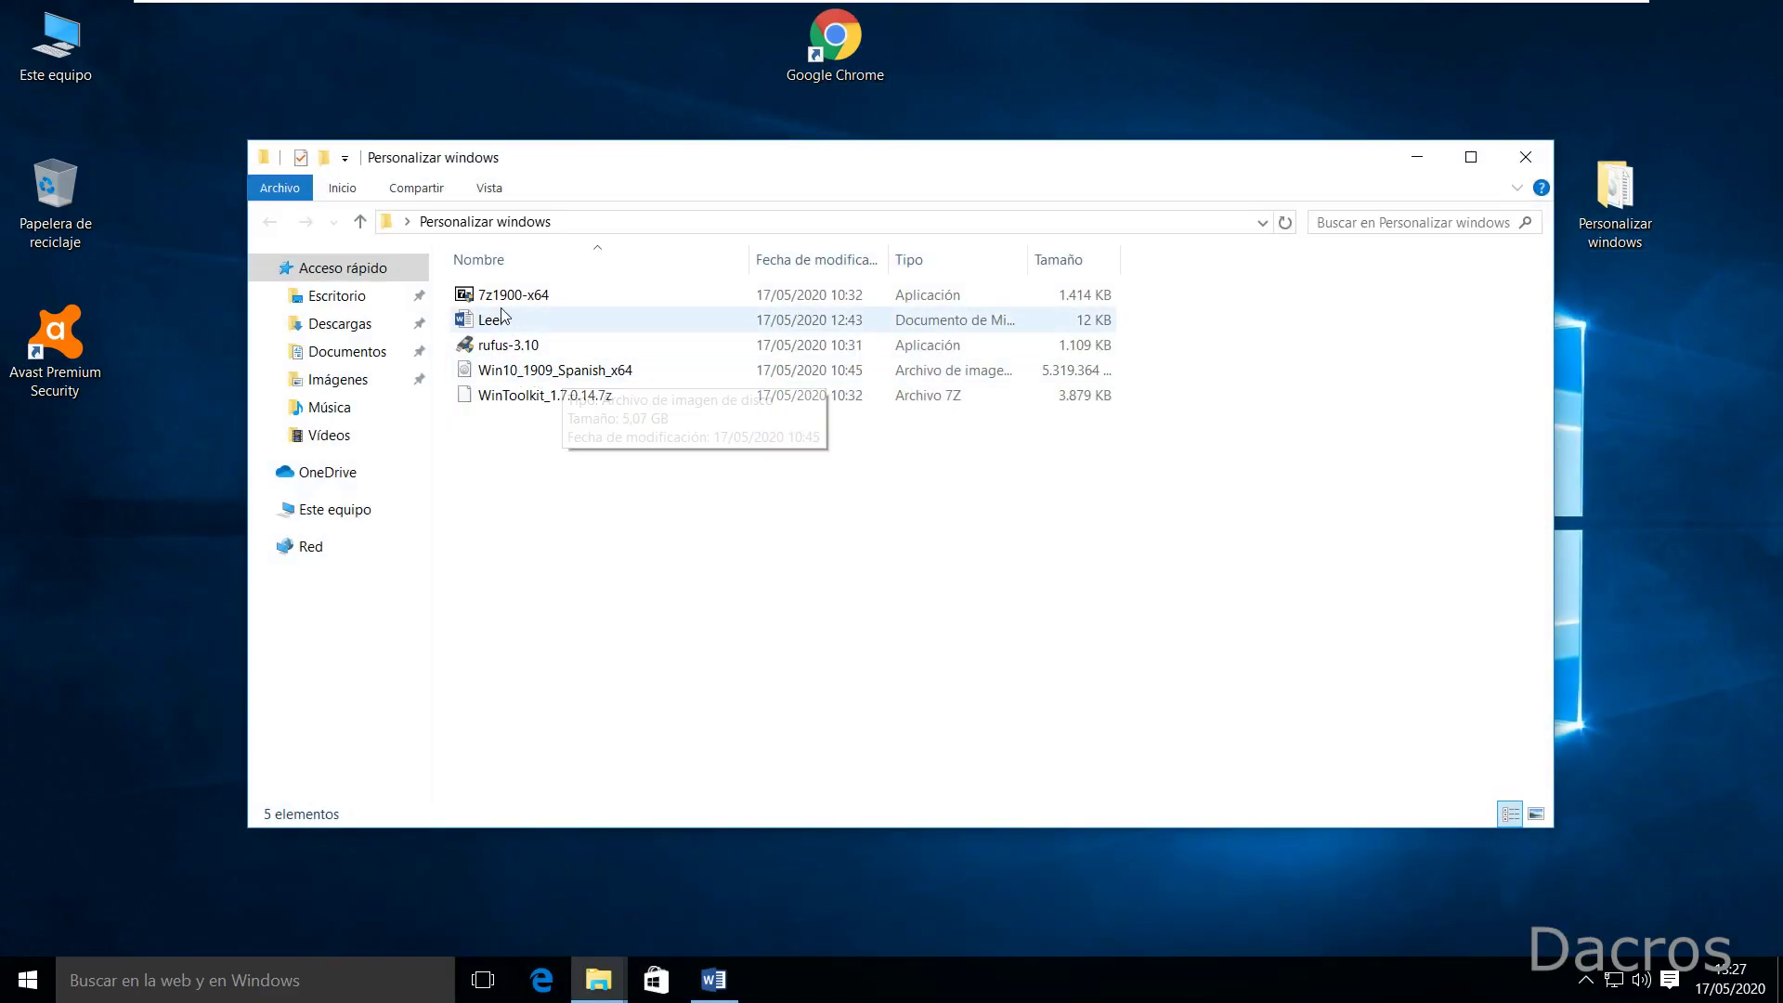
pyautogui.click(862, 296)
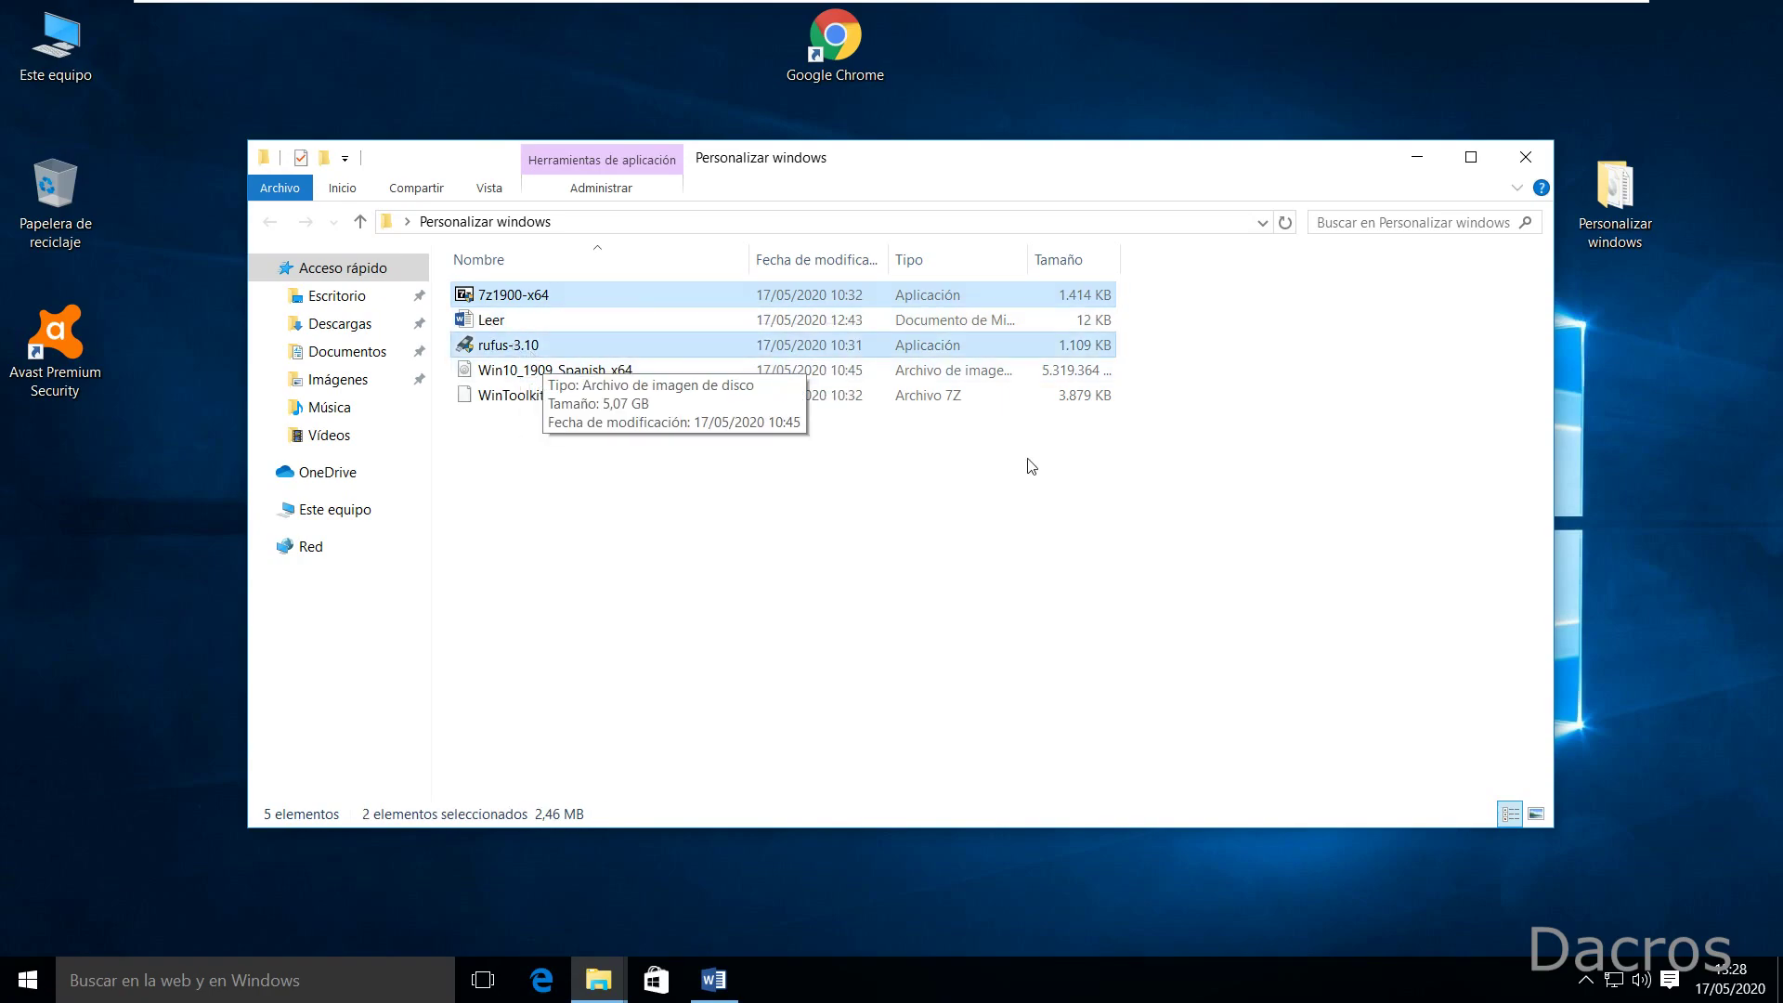
pyautogui.keyDown('ctrl'); pyautogui.click(542, 372); pyautogui.keyUp('ctrl')
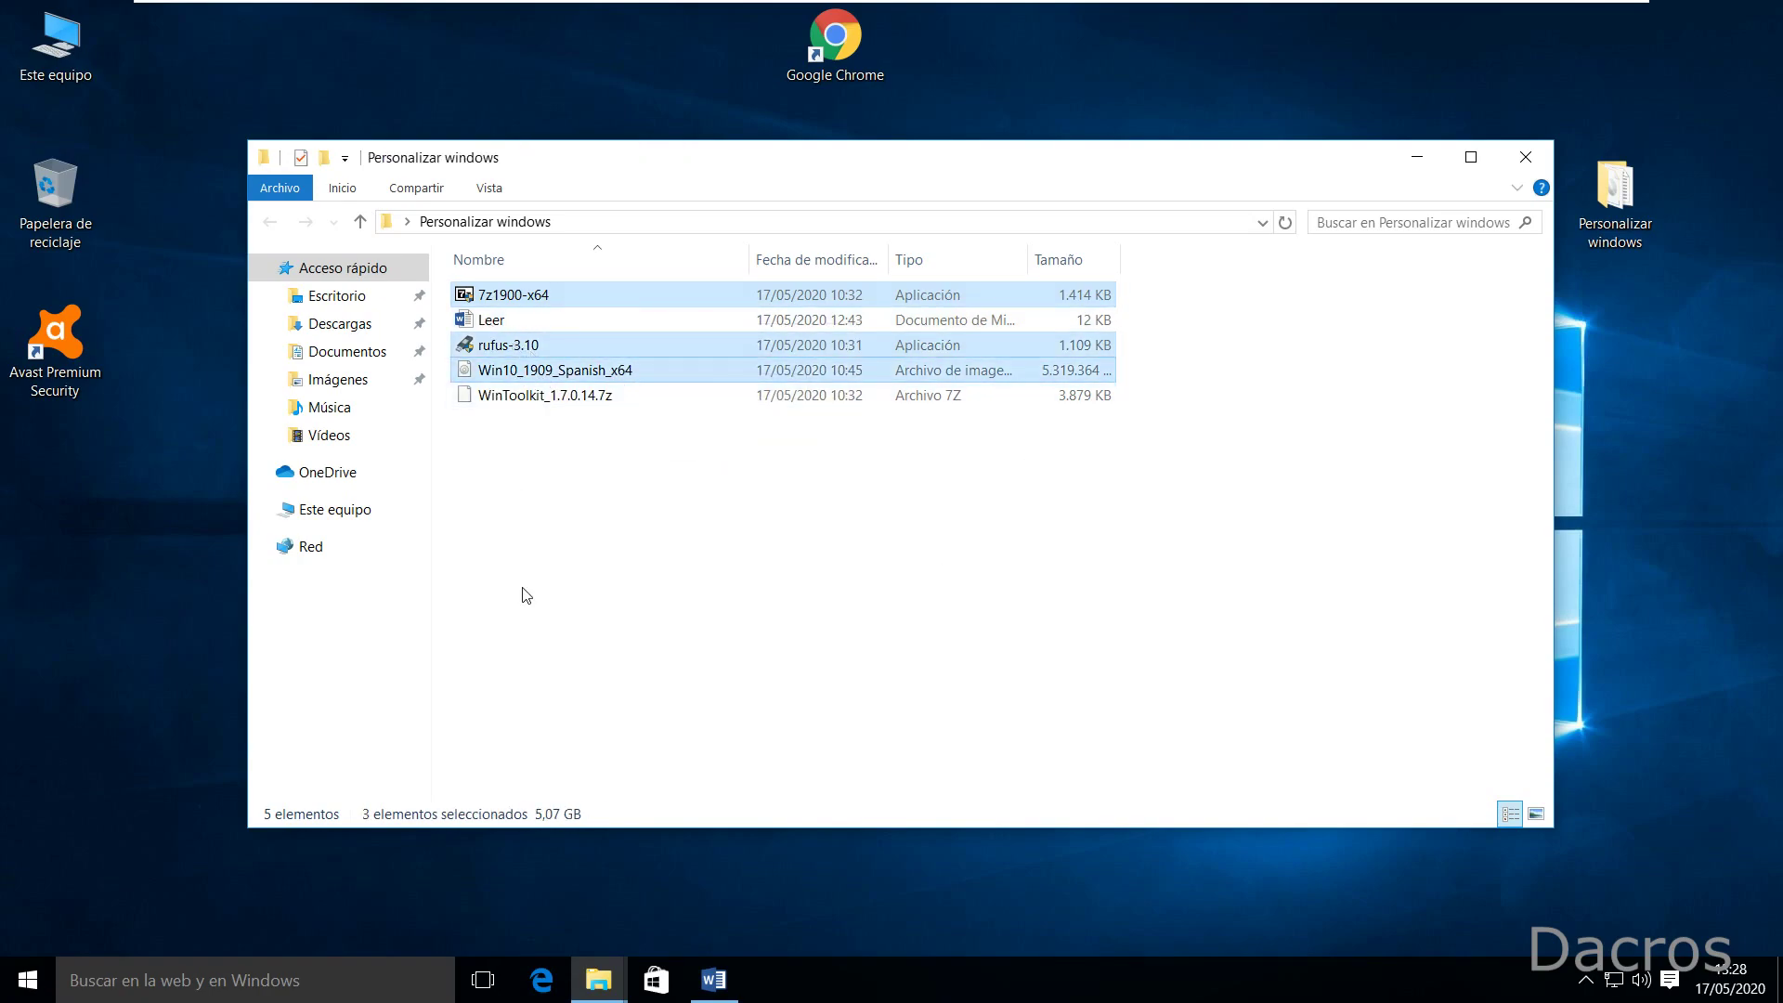
pyautogui.keyDown('ctrl'); pyautogui.click(508, 401); pyautogui.keyUp('ctrl')
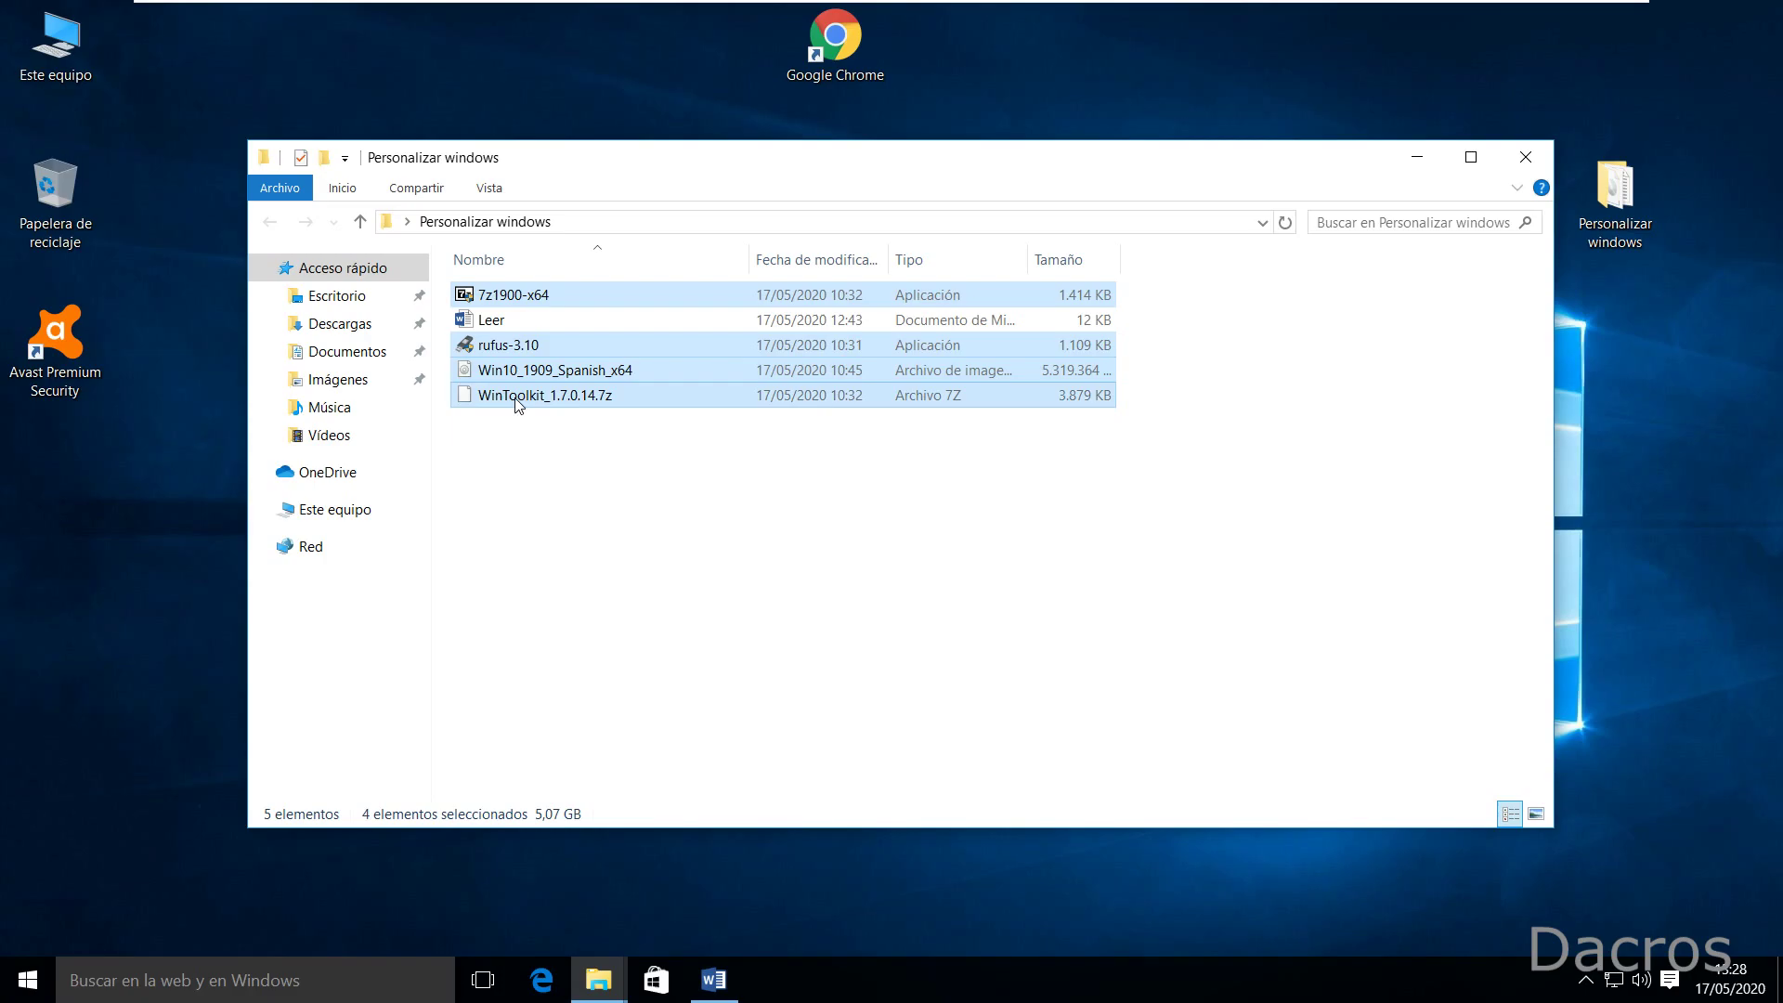
pyautogui.rightClick(516, 398)
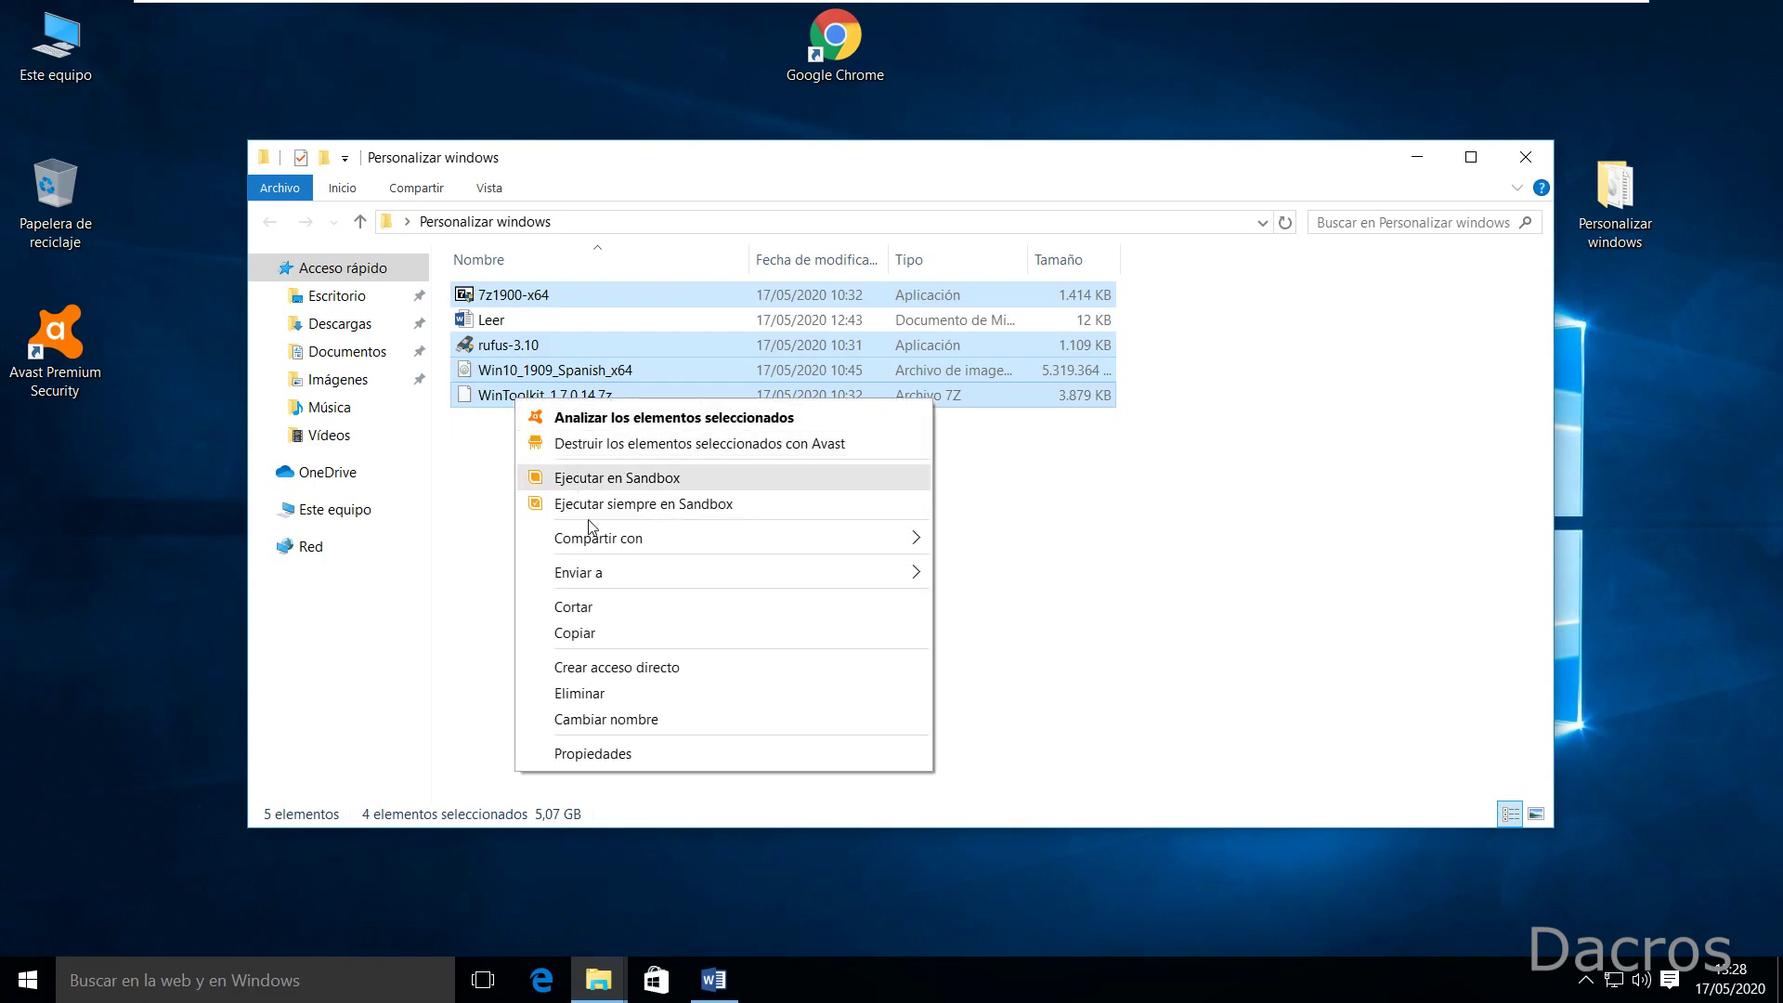
pyautogui.click(525, 633)
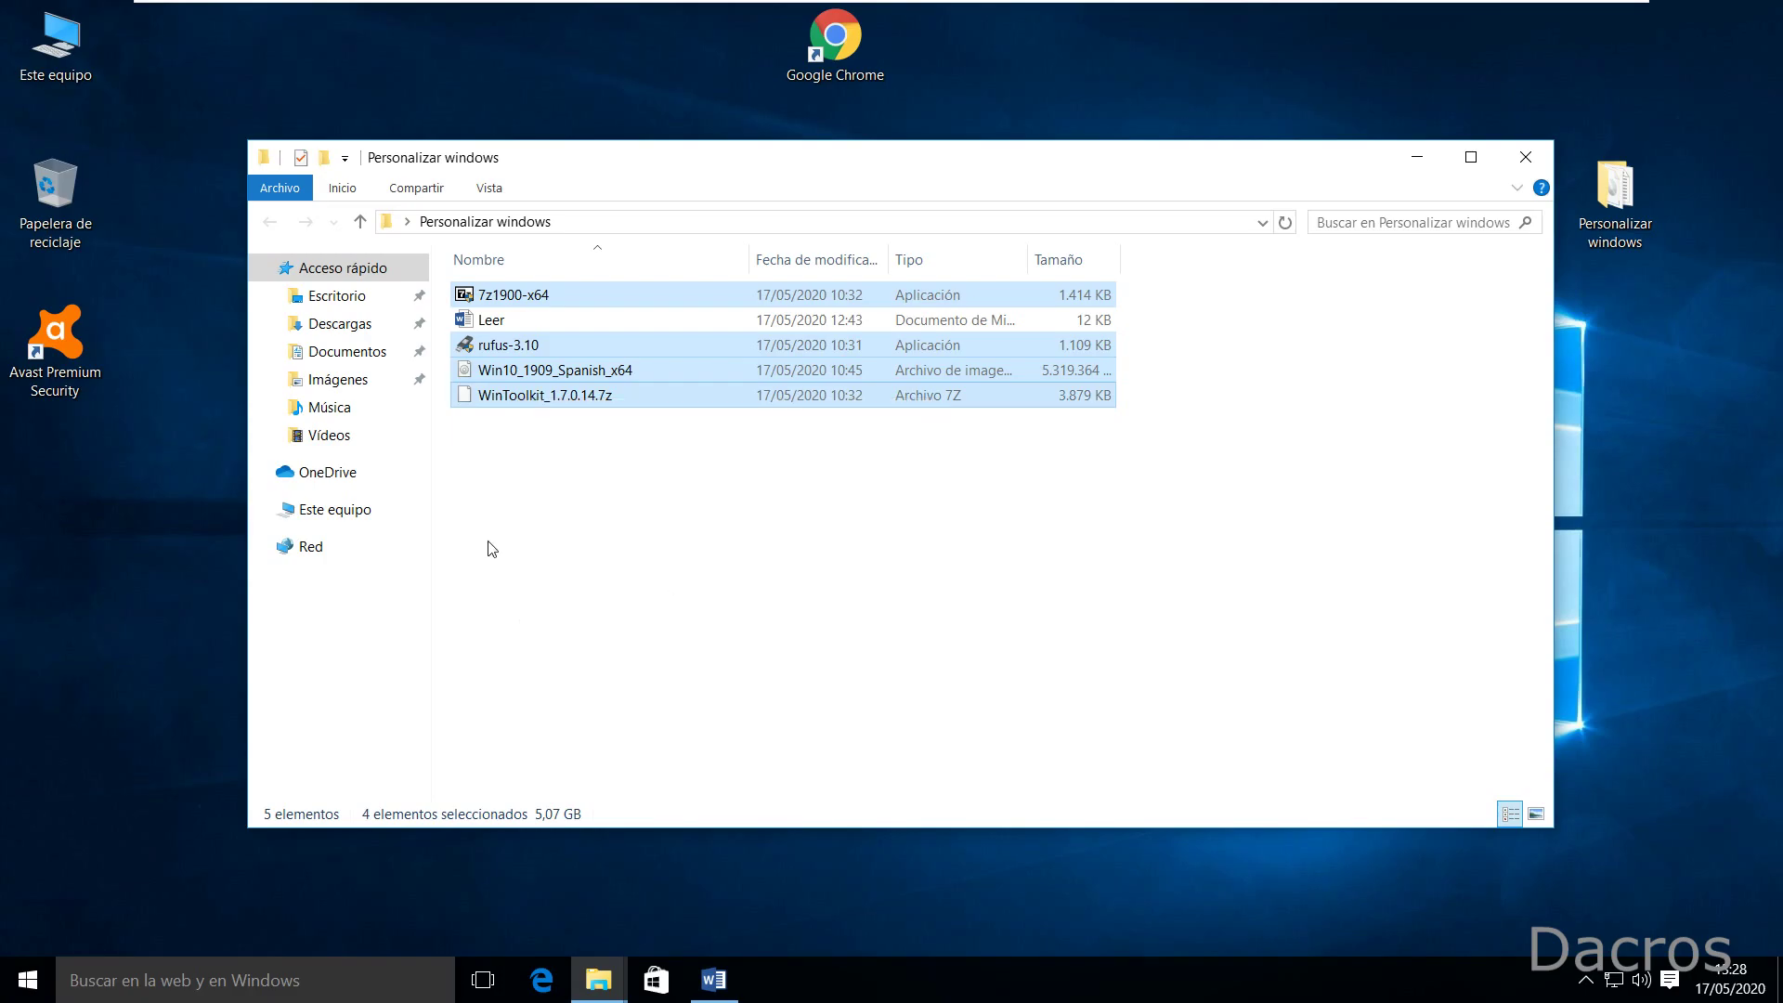
# Step: Paste the four copied files into the renamed working folder on local disk C
pyautogui.click(367, 511)
pyautogui.doubleClick(637, 498)
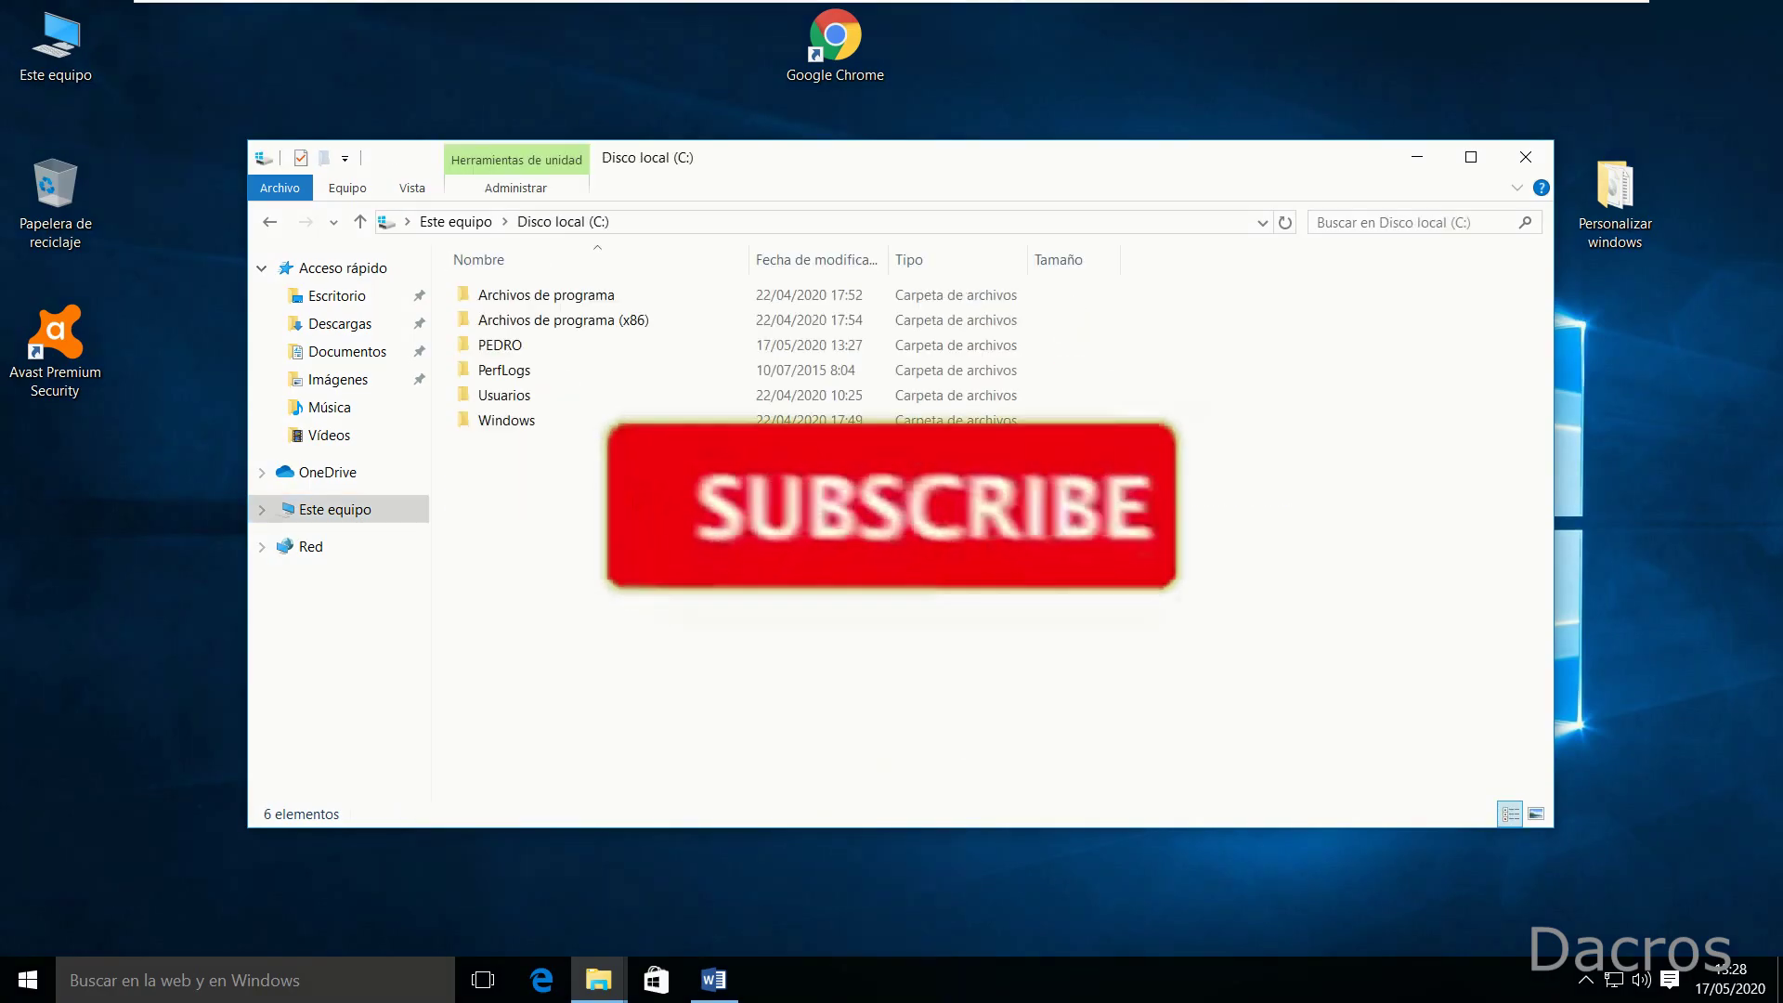
pyautogui.doubleClick(510, 351)
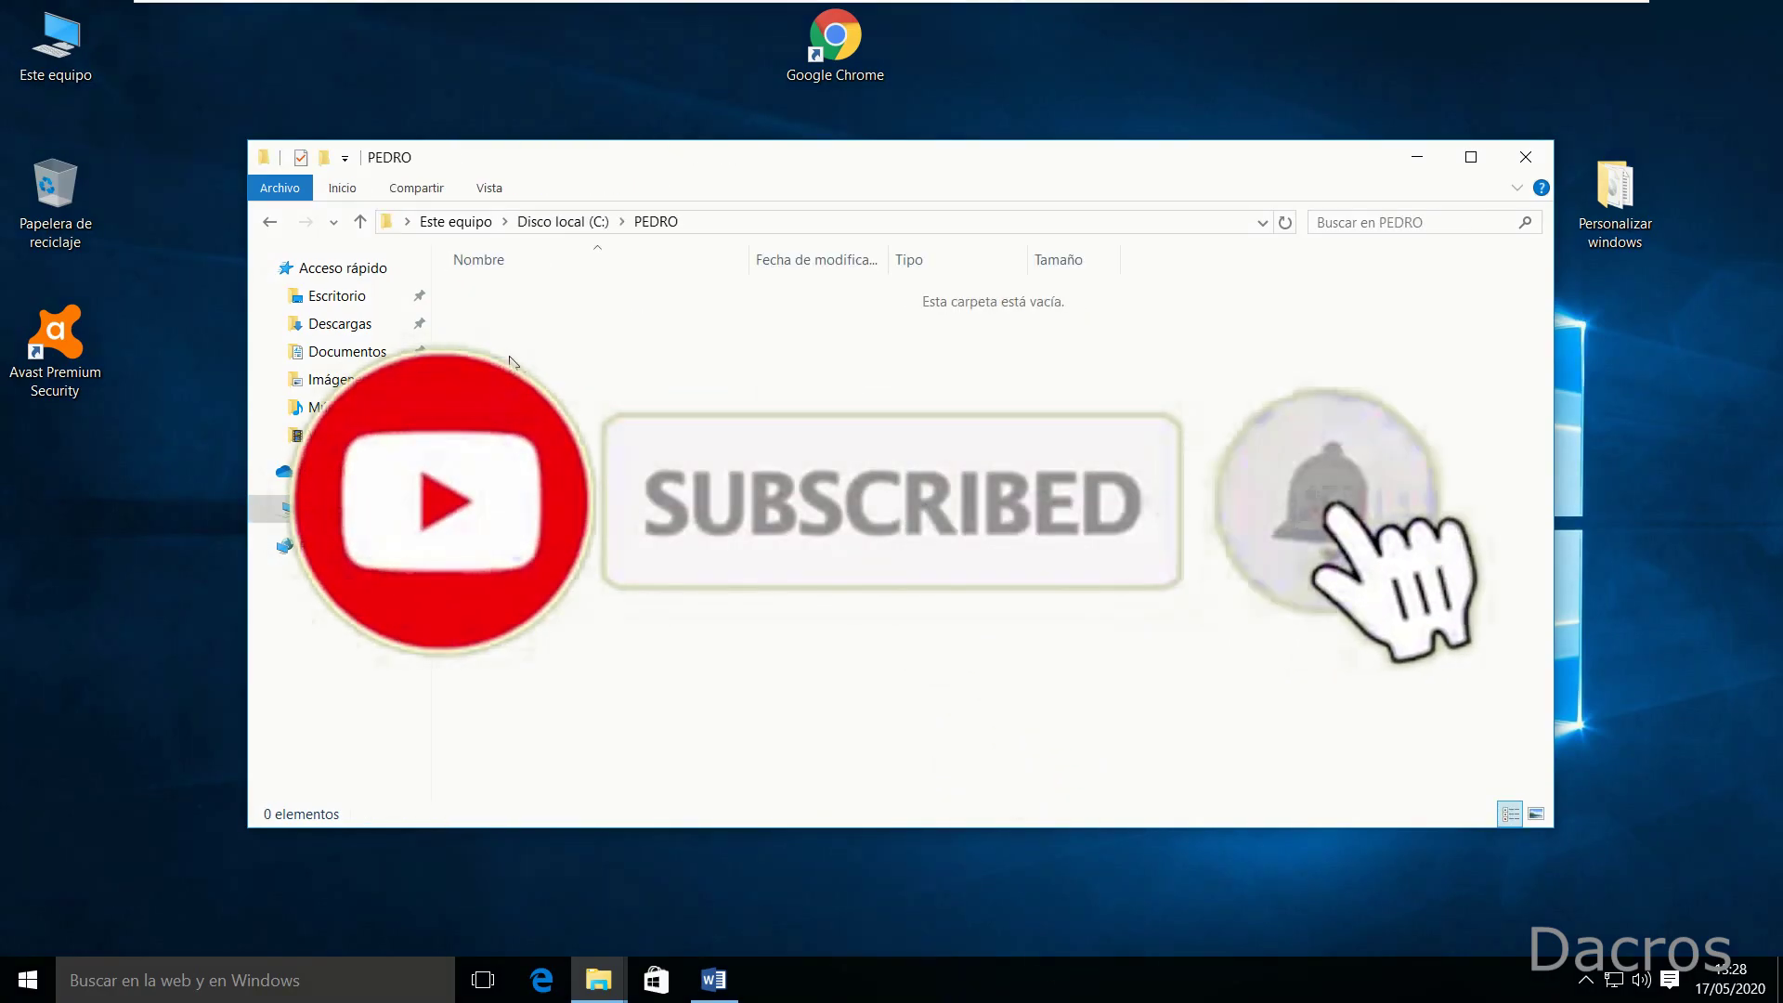
pyautogui.rightClick(874, 584)
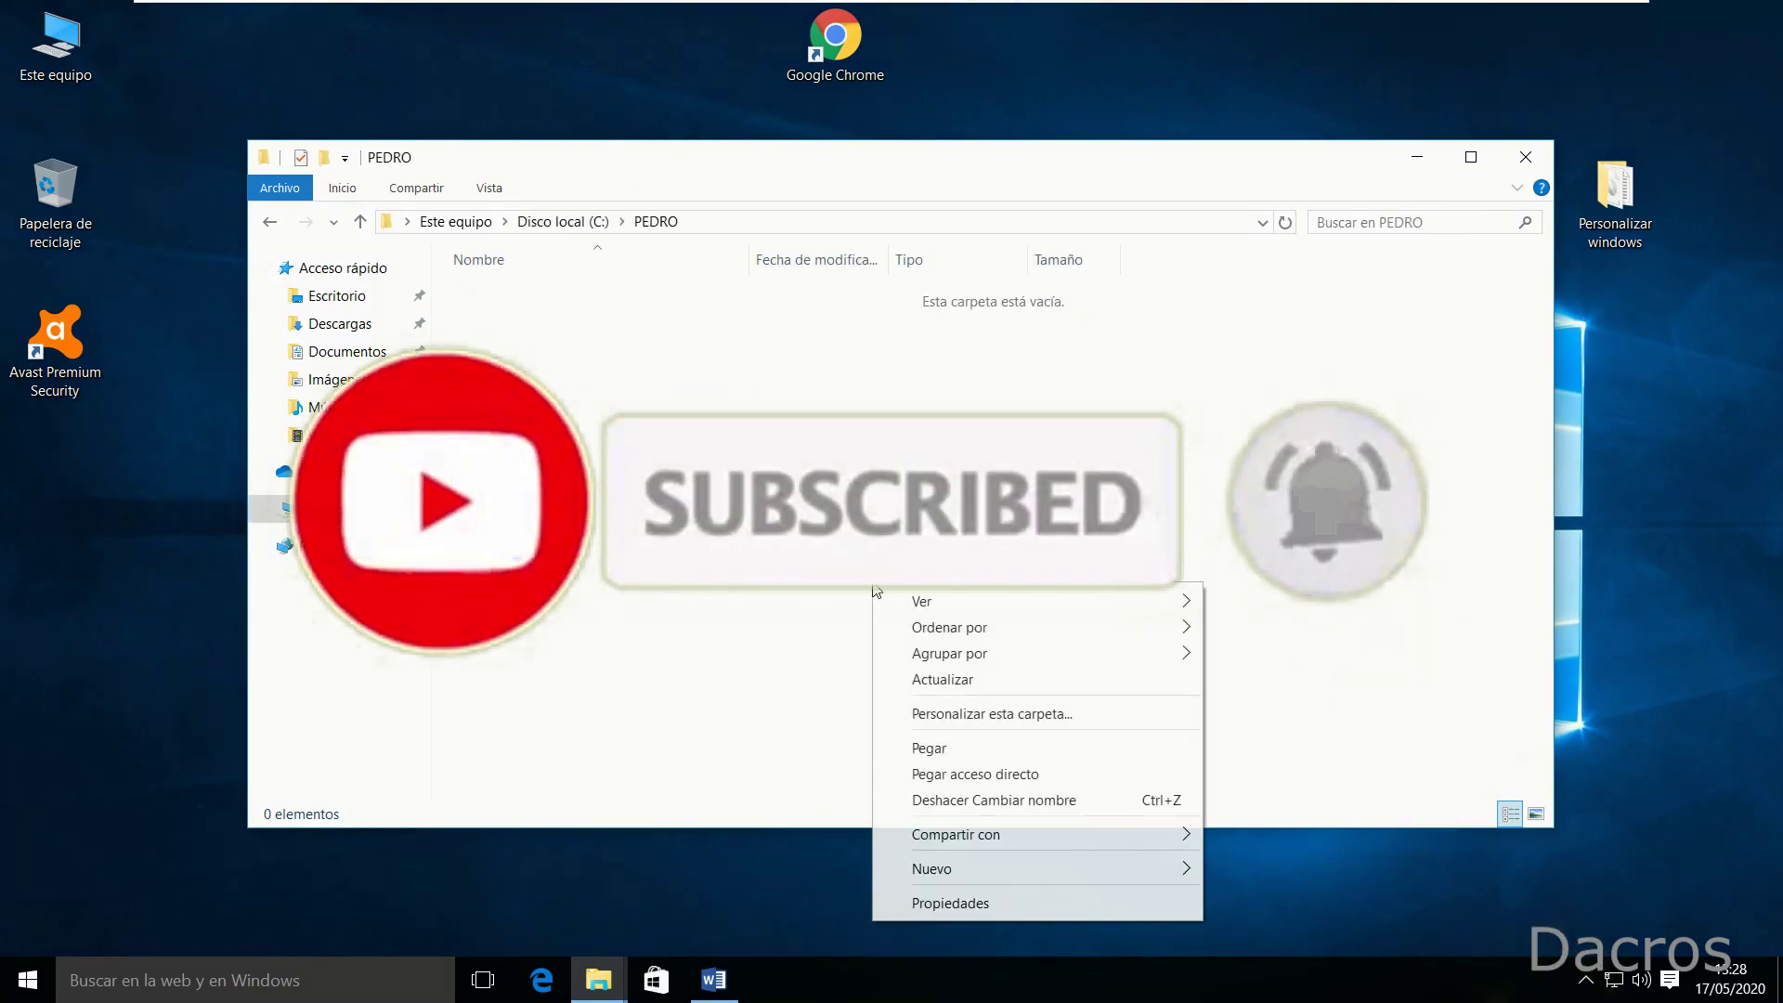
pyautogui.click(927, 749)
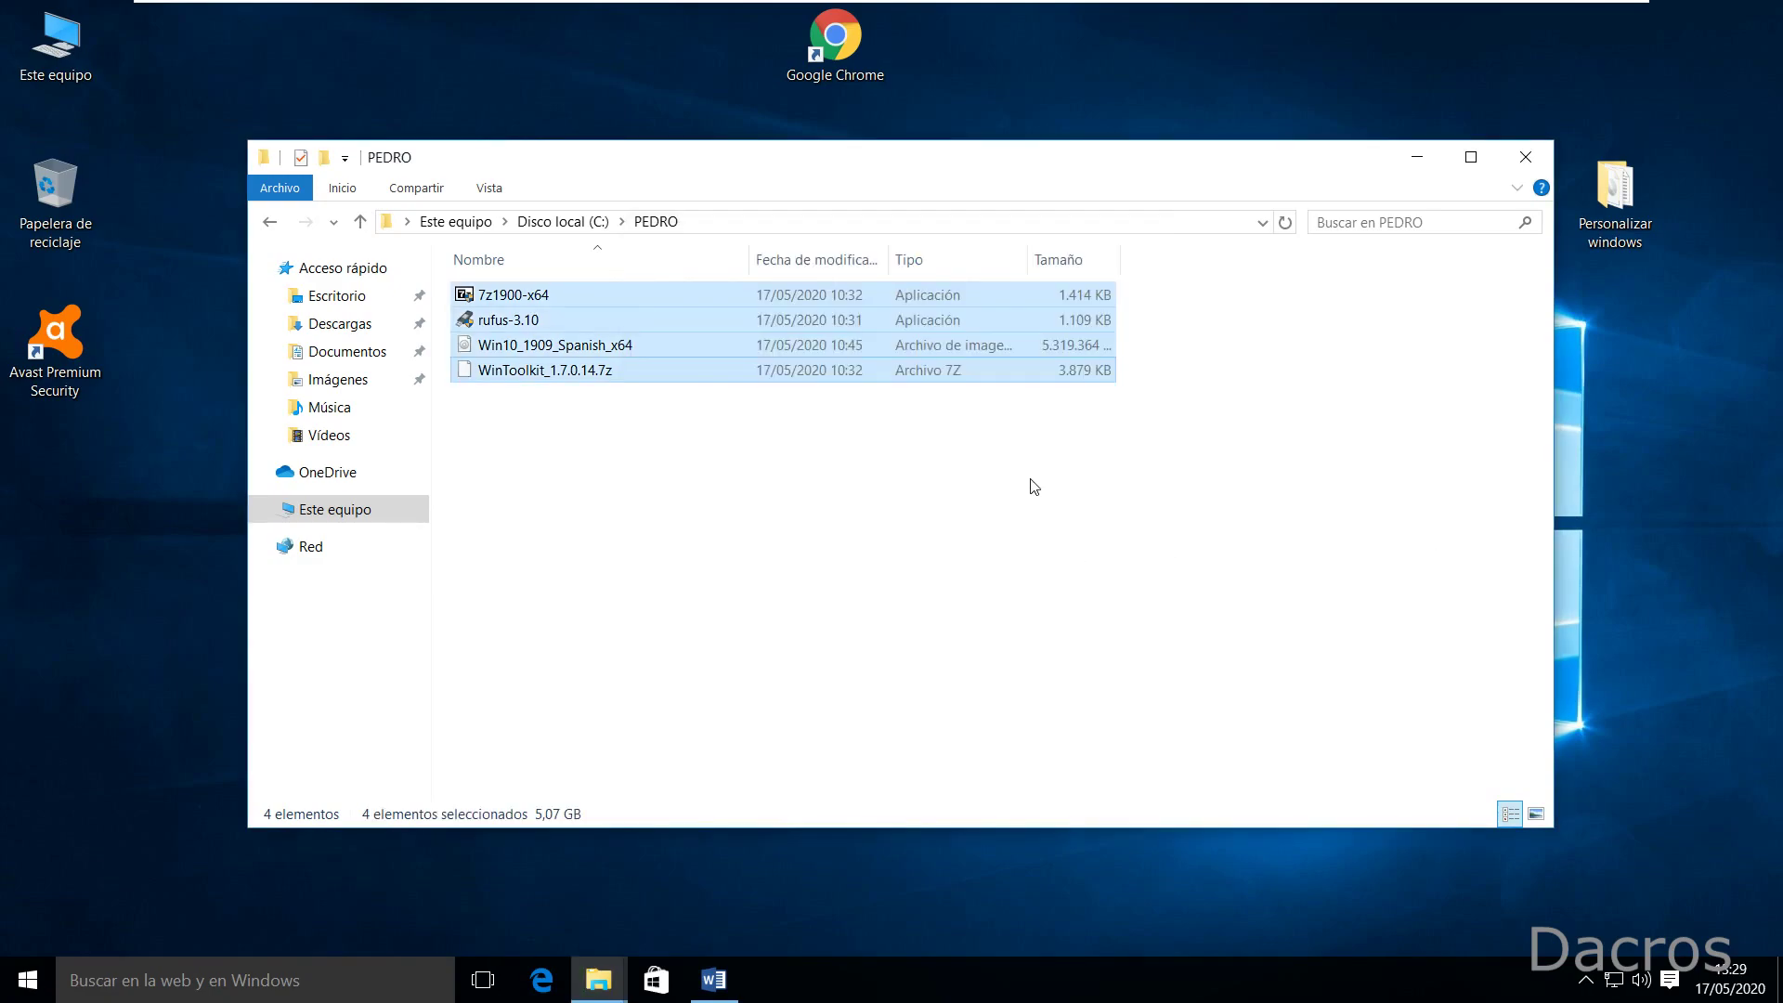
pyautogui.click(1026, 510)
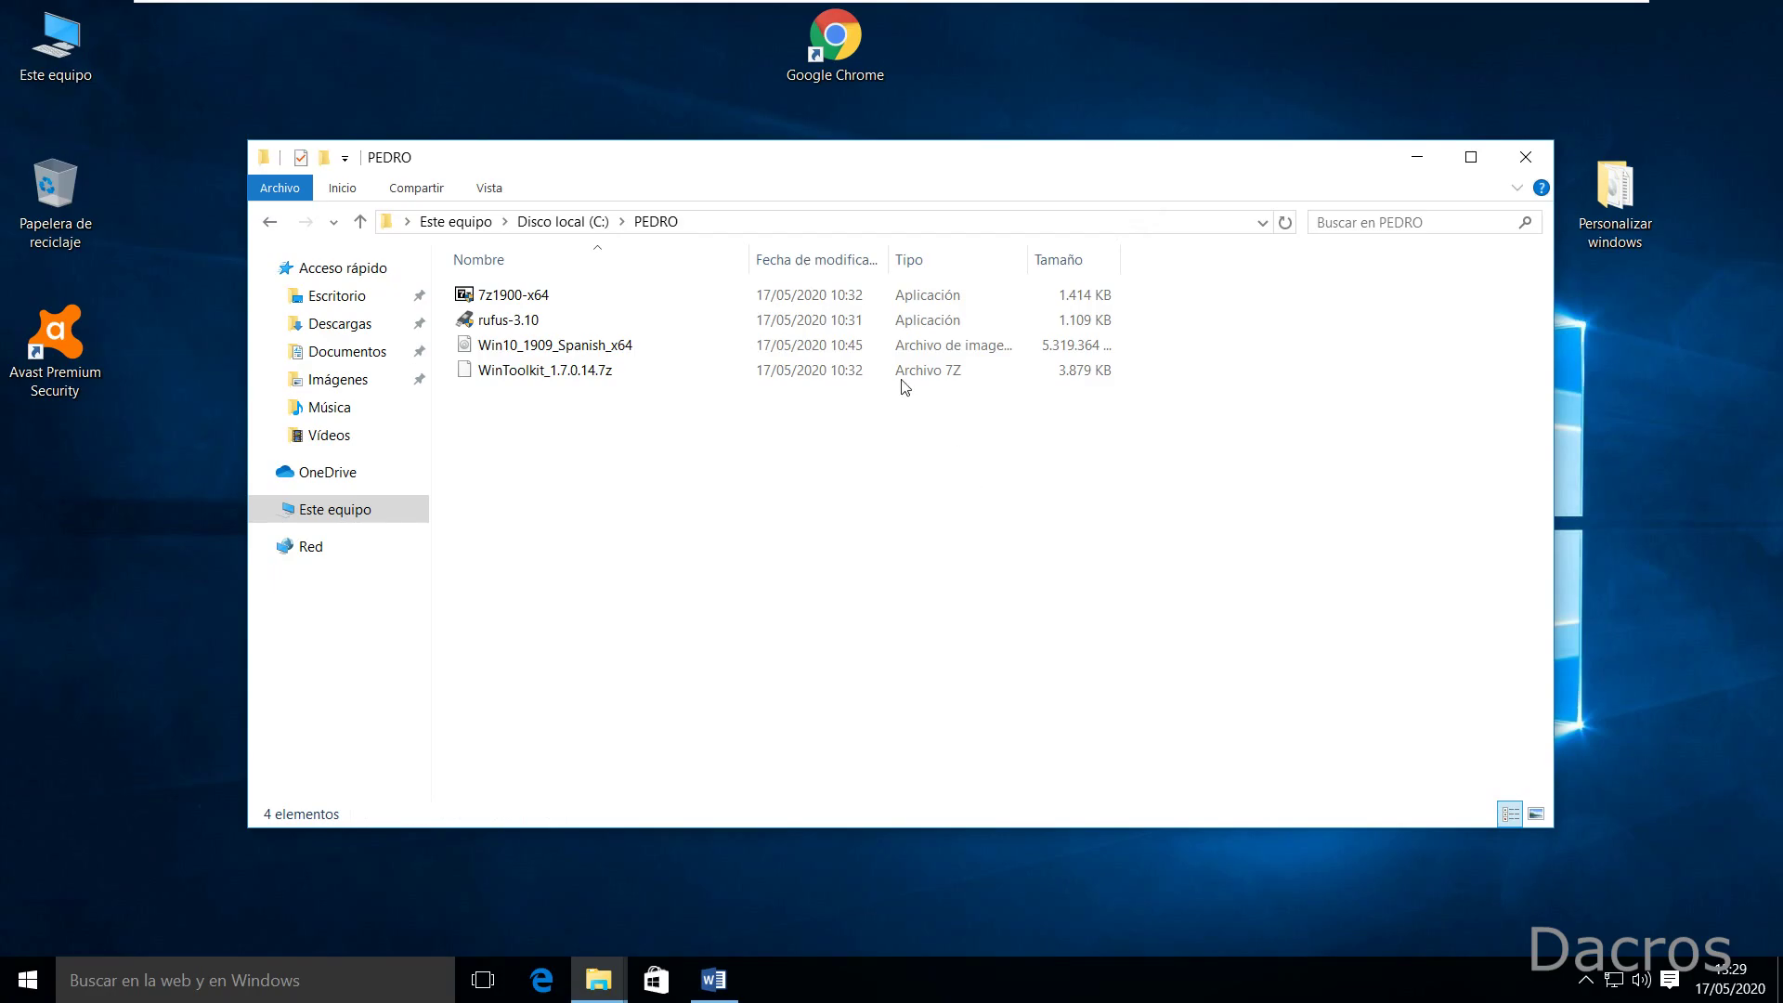
# Step: Run 7z1900-x64, allow it to make changes, install 7-Zip 19.00 in its default destination folder and close the setup
pyautogui.doubleClick(548, 295)
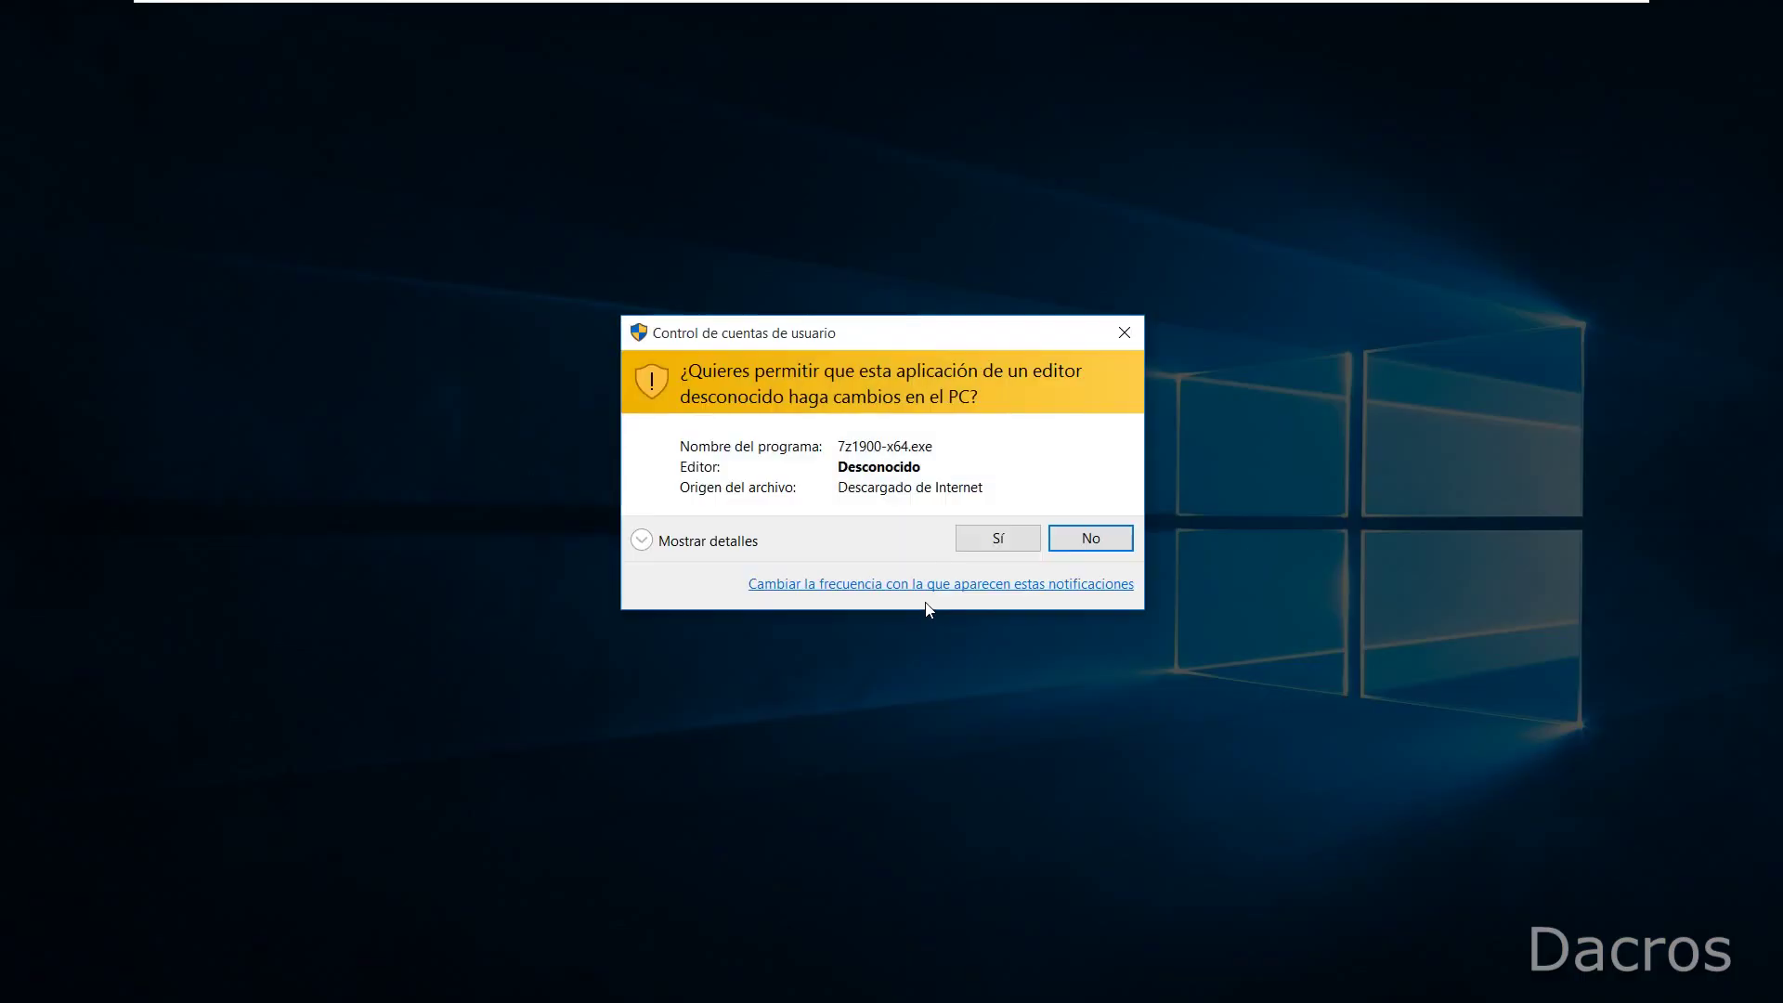
pyautogui.click(1011, 544)
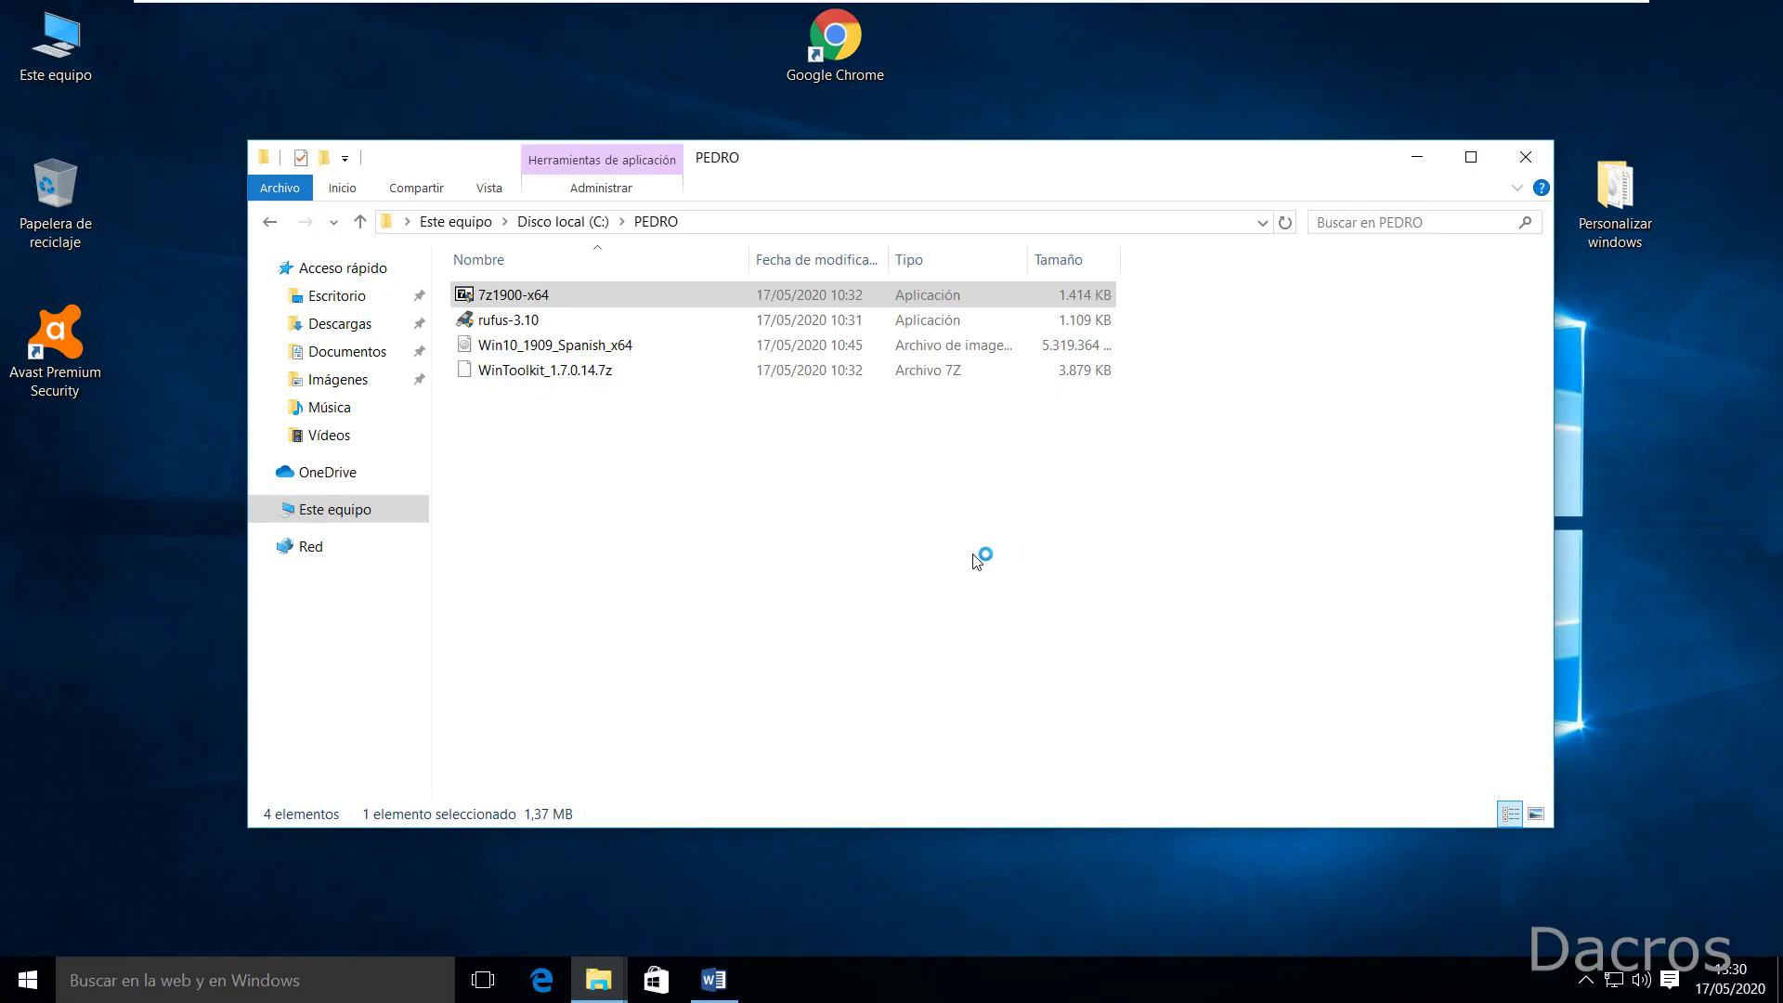
pyautogui.click(877, 565)
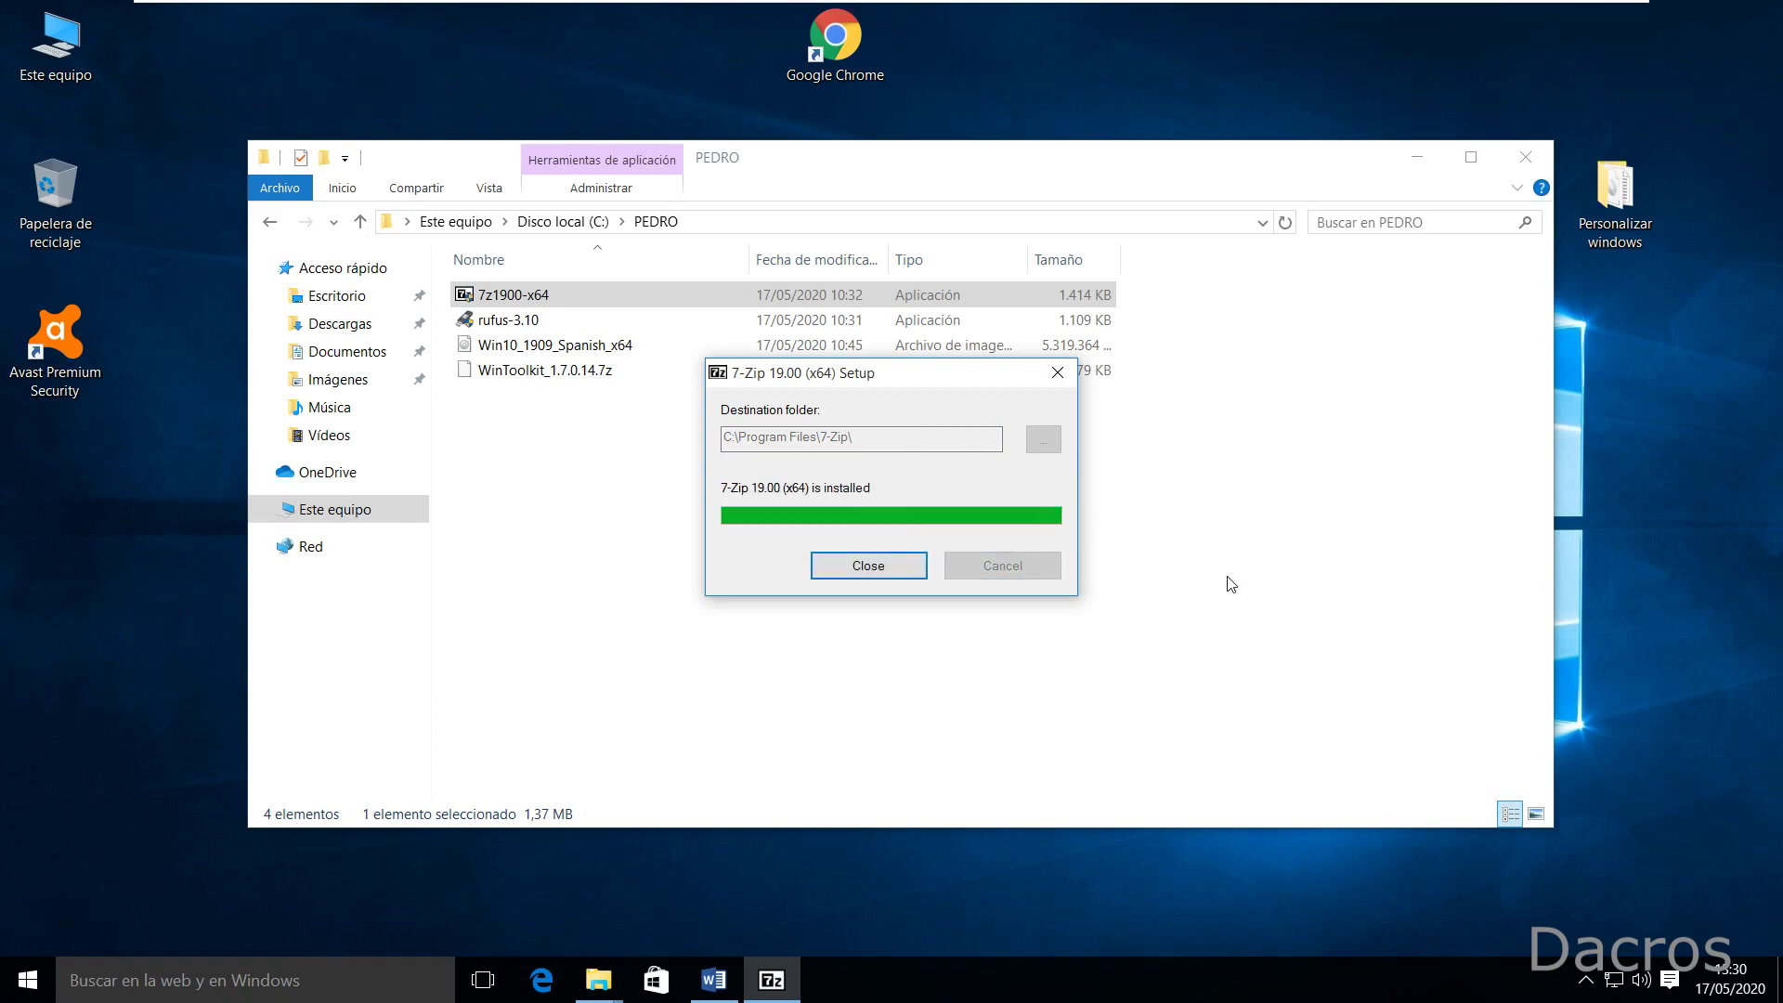
pyautogui.click(879, 566)
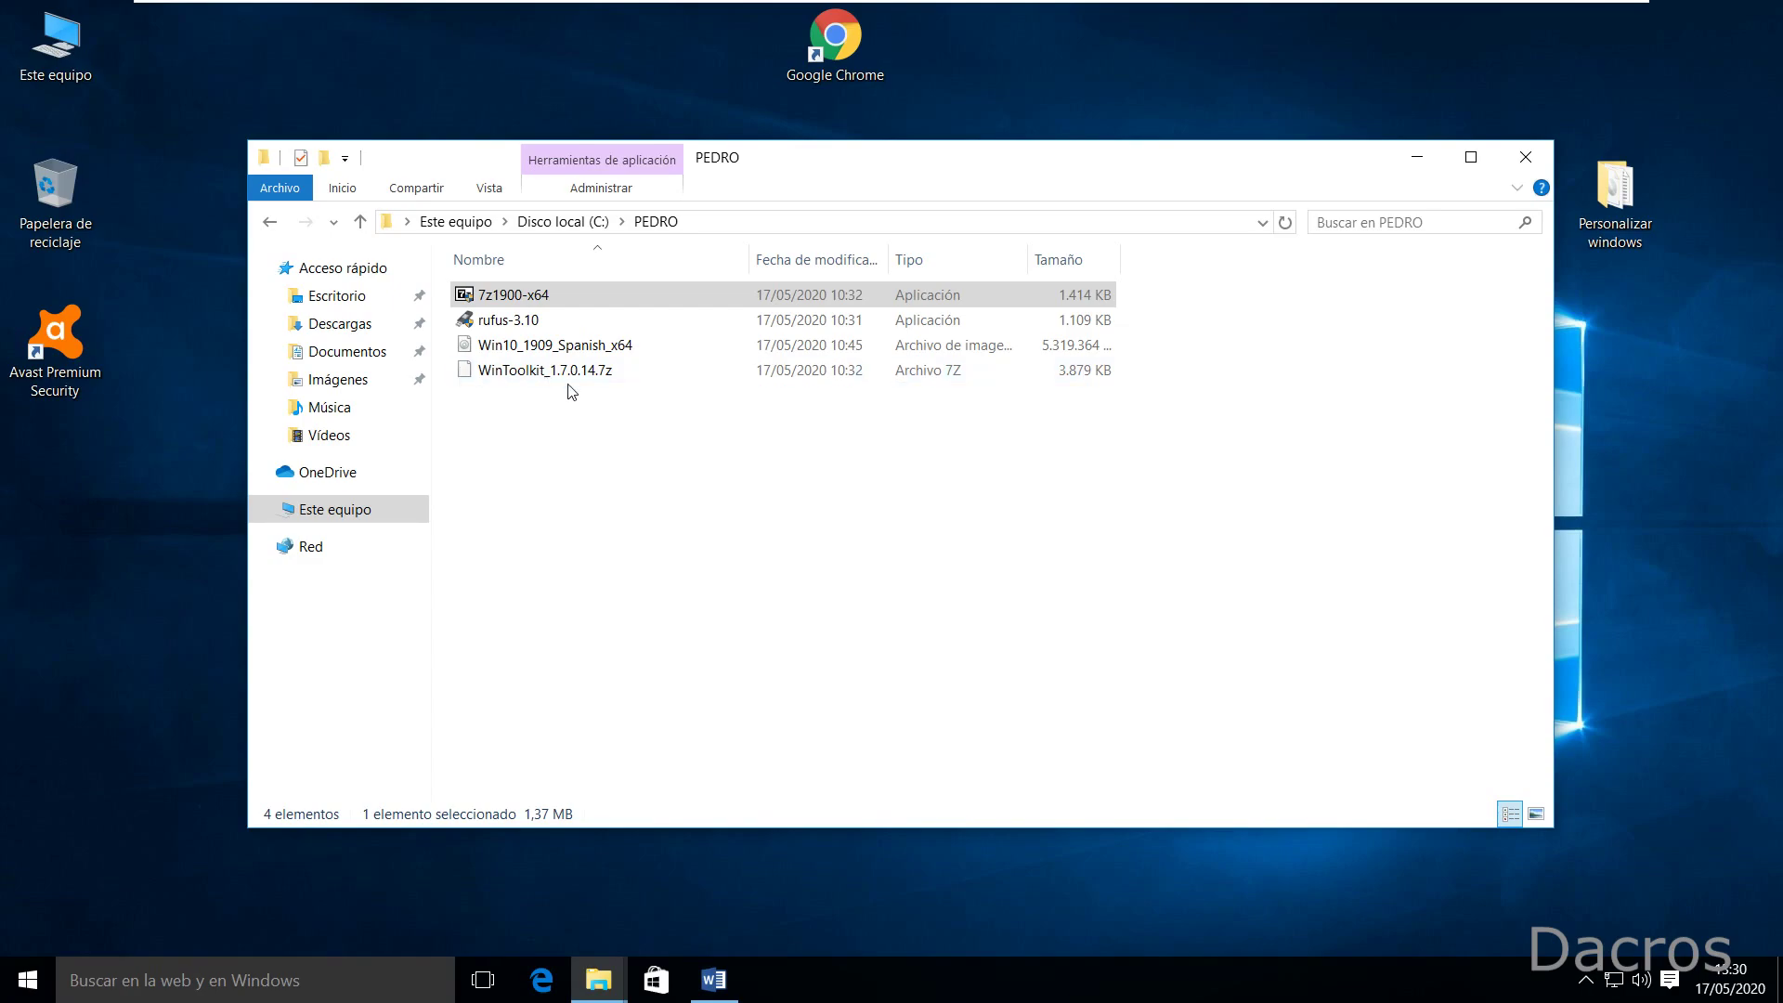
# Step: Extract the WinToolkit_1.7.0.14.7z archive directly into the working folder with 7-Zip
pyautogui.click(561, 422)
pyautogui.click(564, 374)
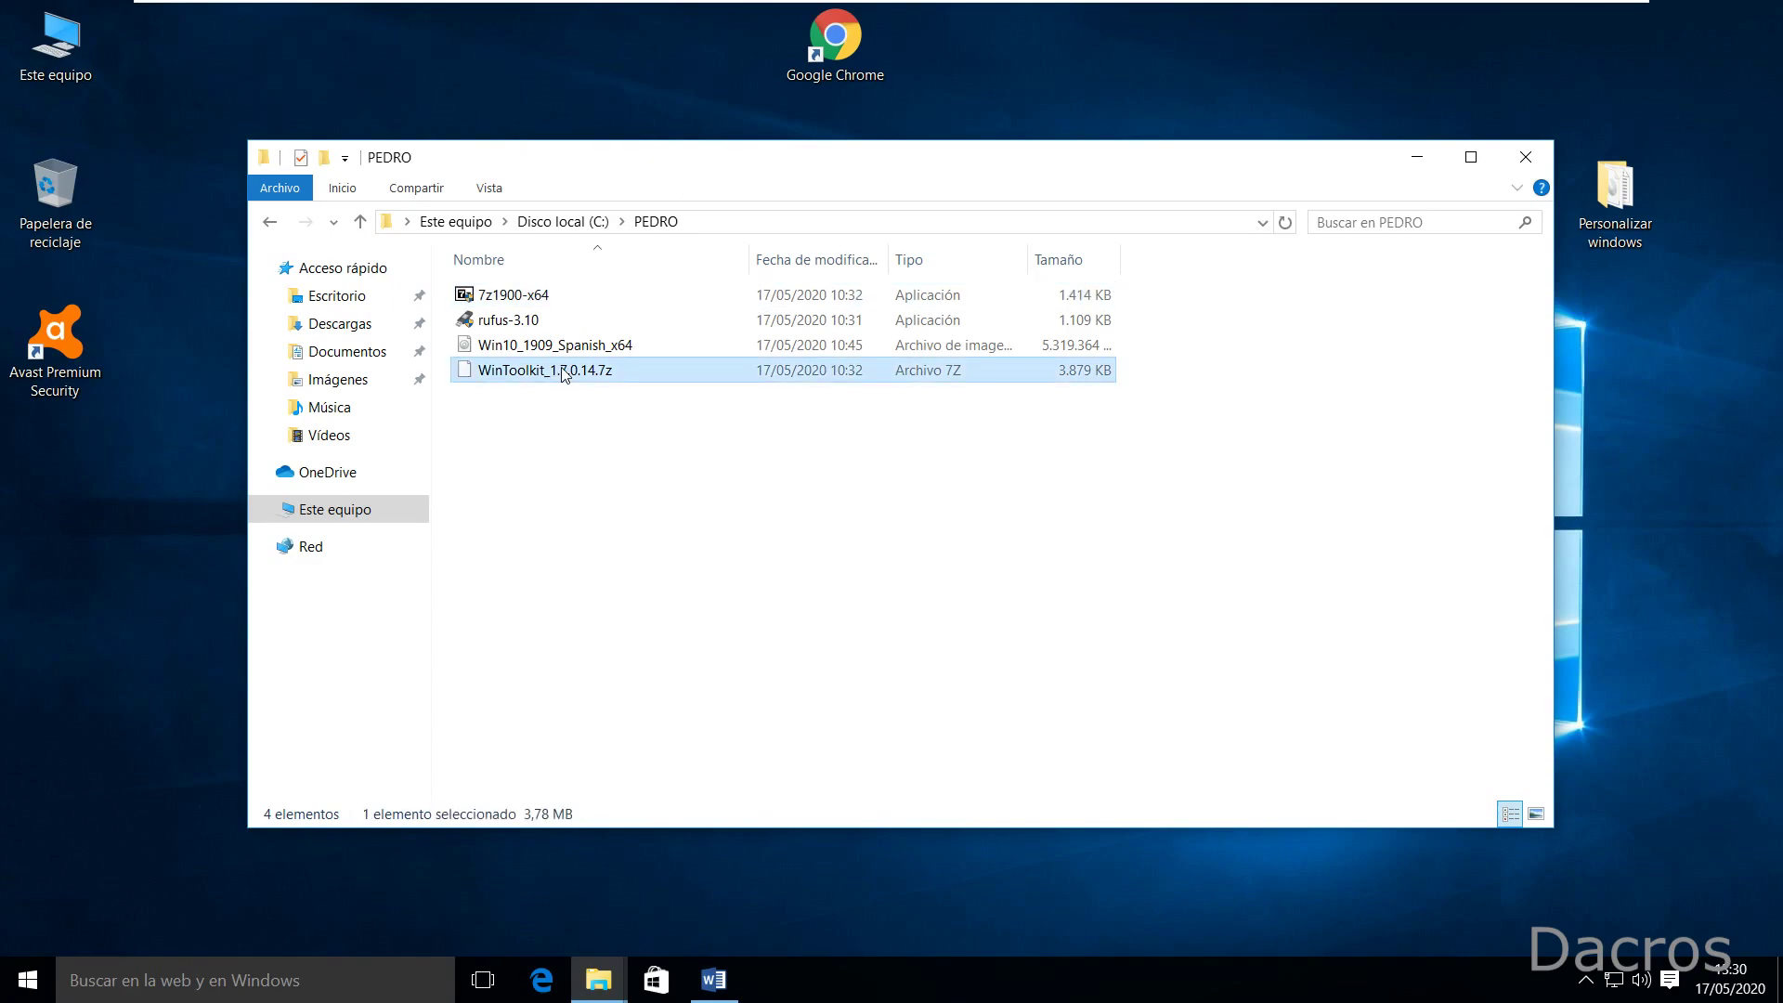
pyautogui.rightClick(563, 374)
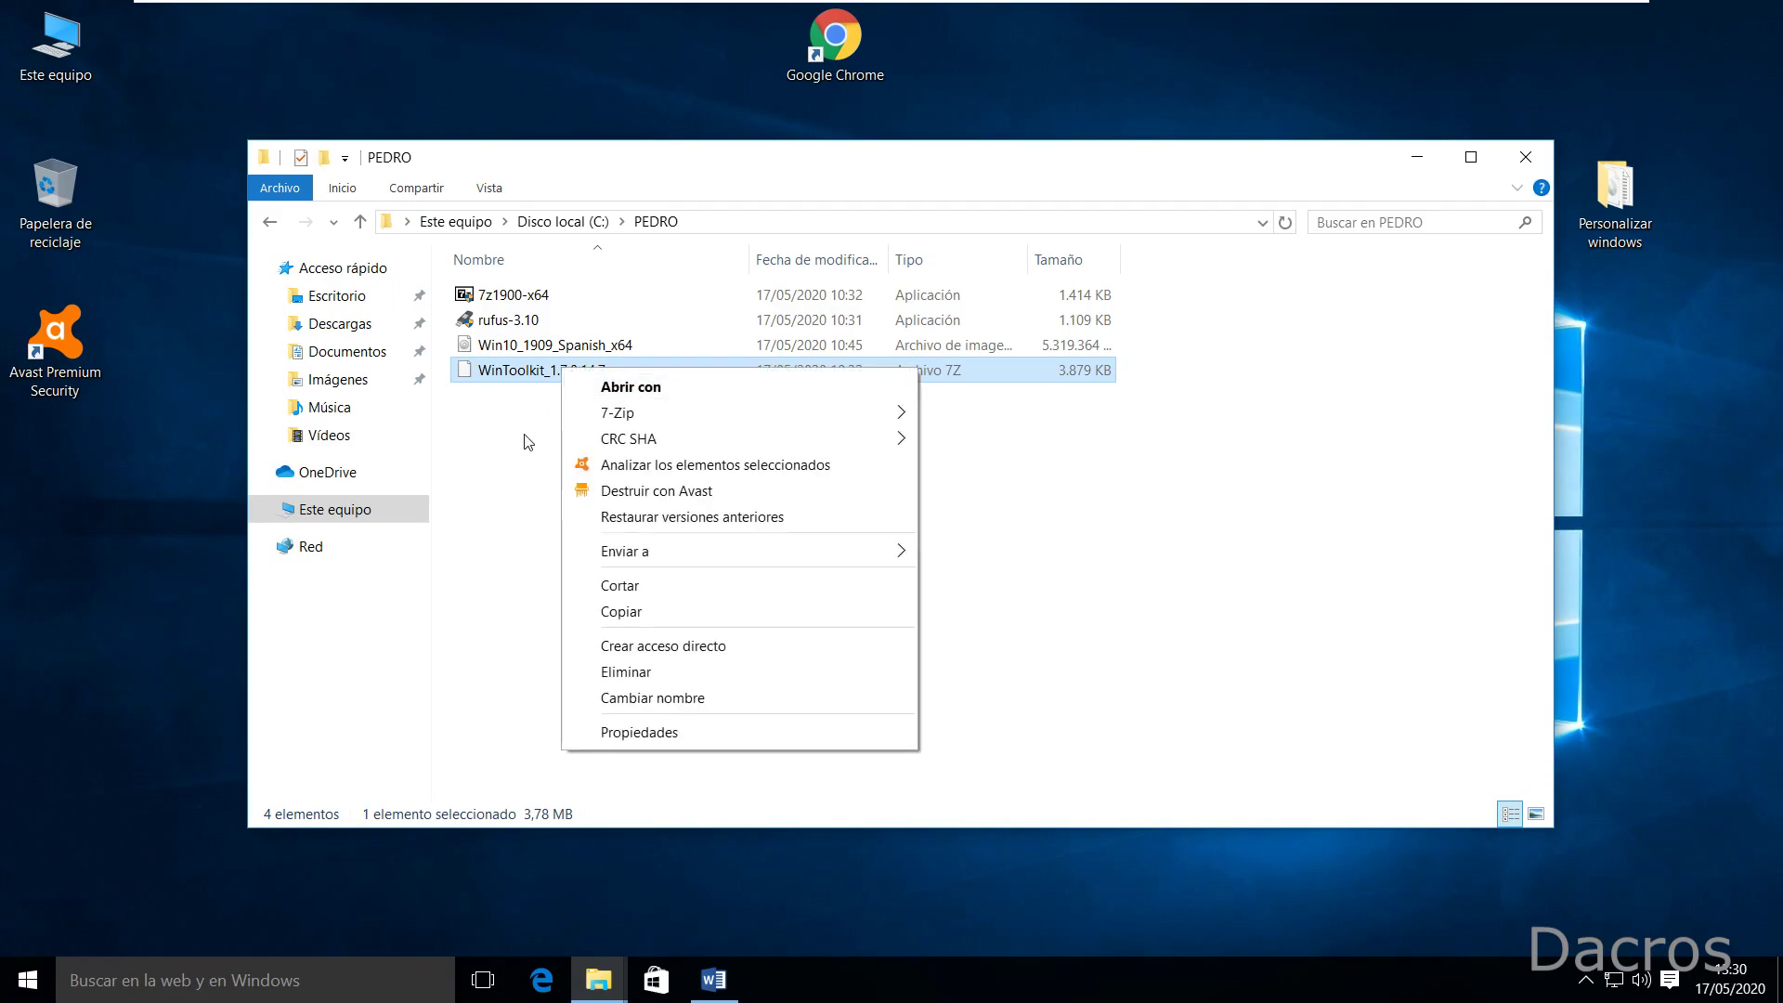
pyautogui.moveTo(623, 412)
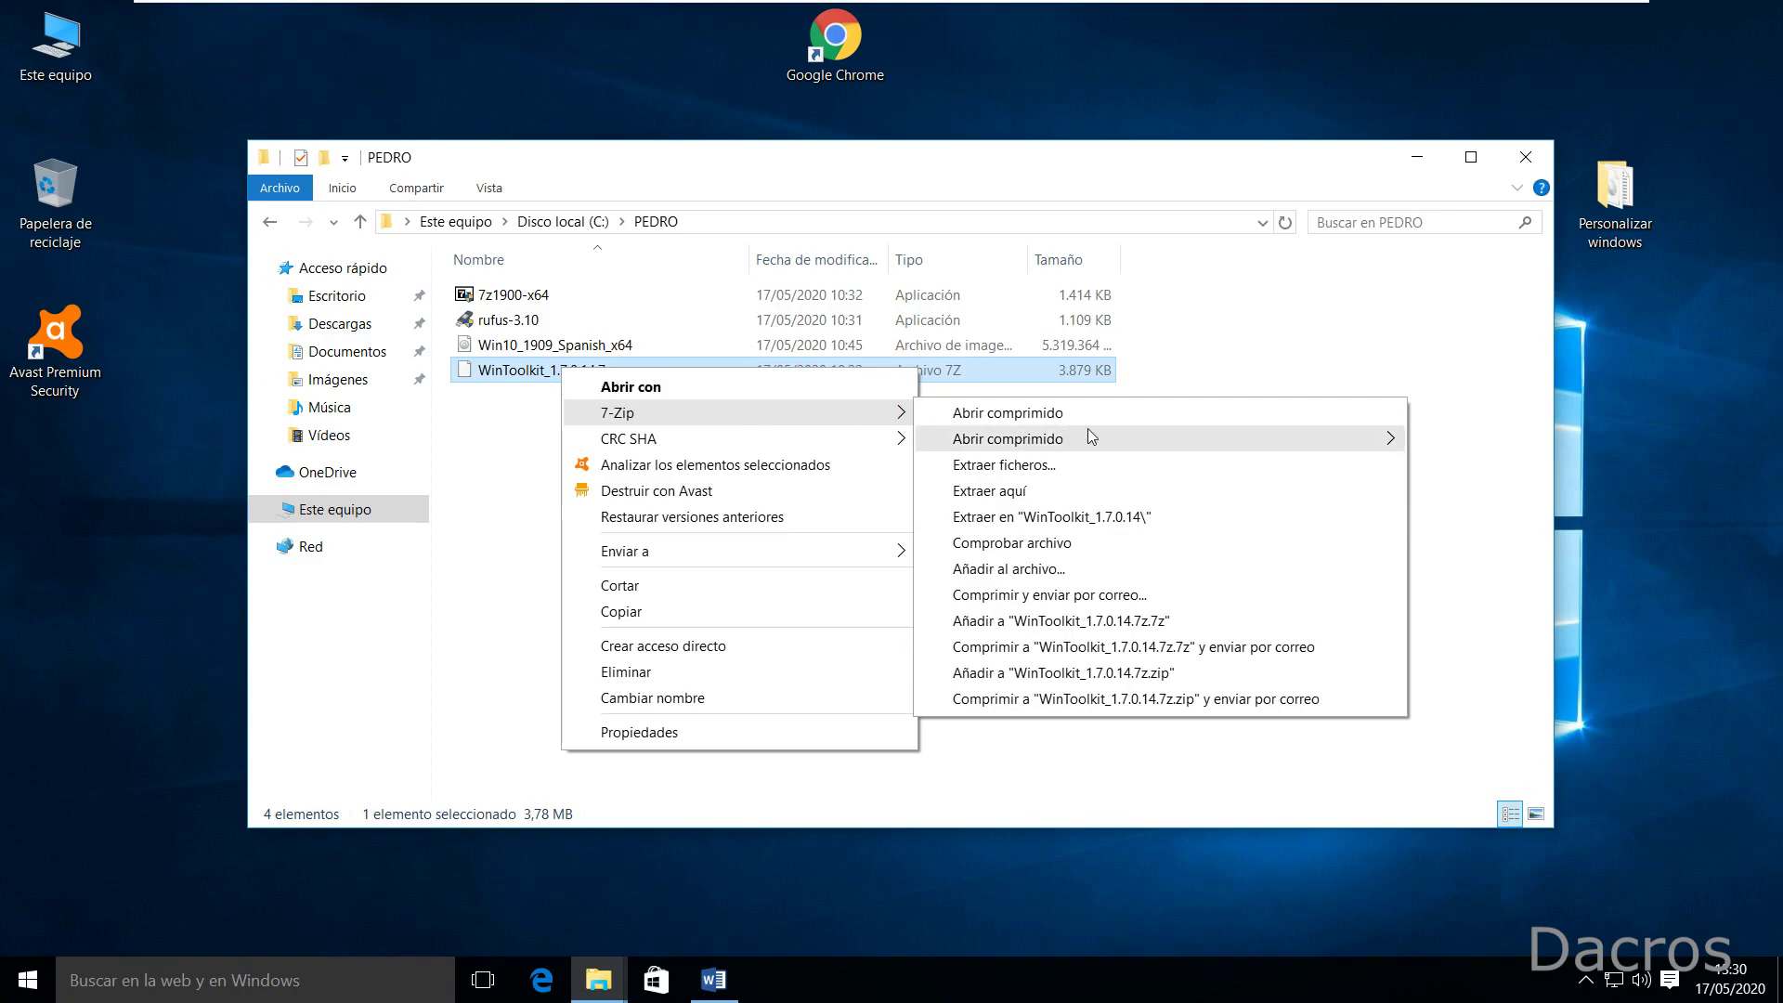
pyautogui.click(1056, 489)
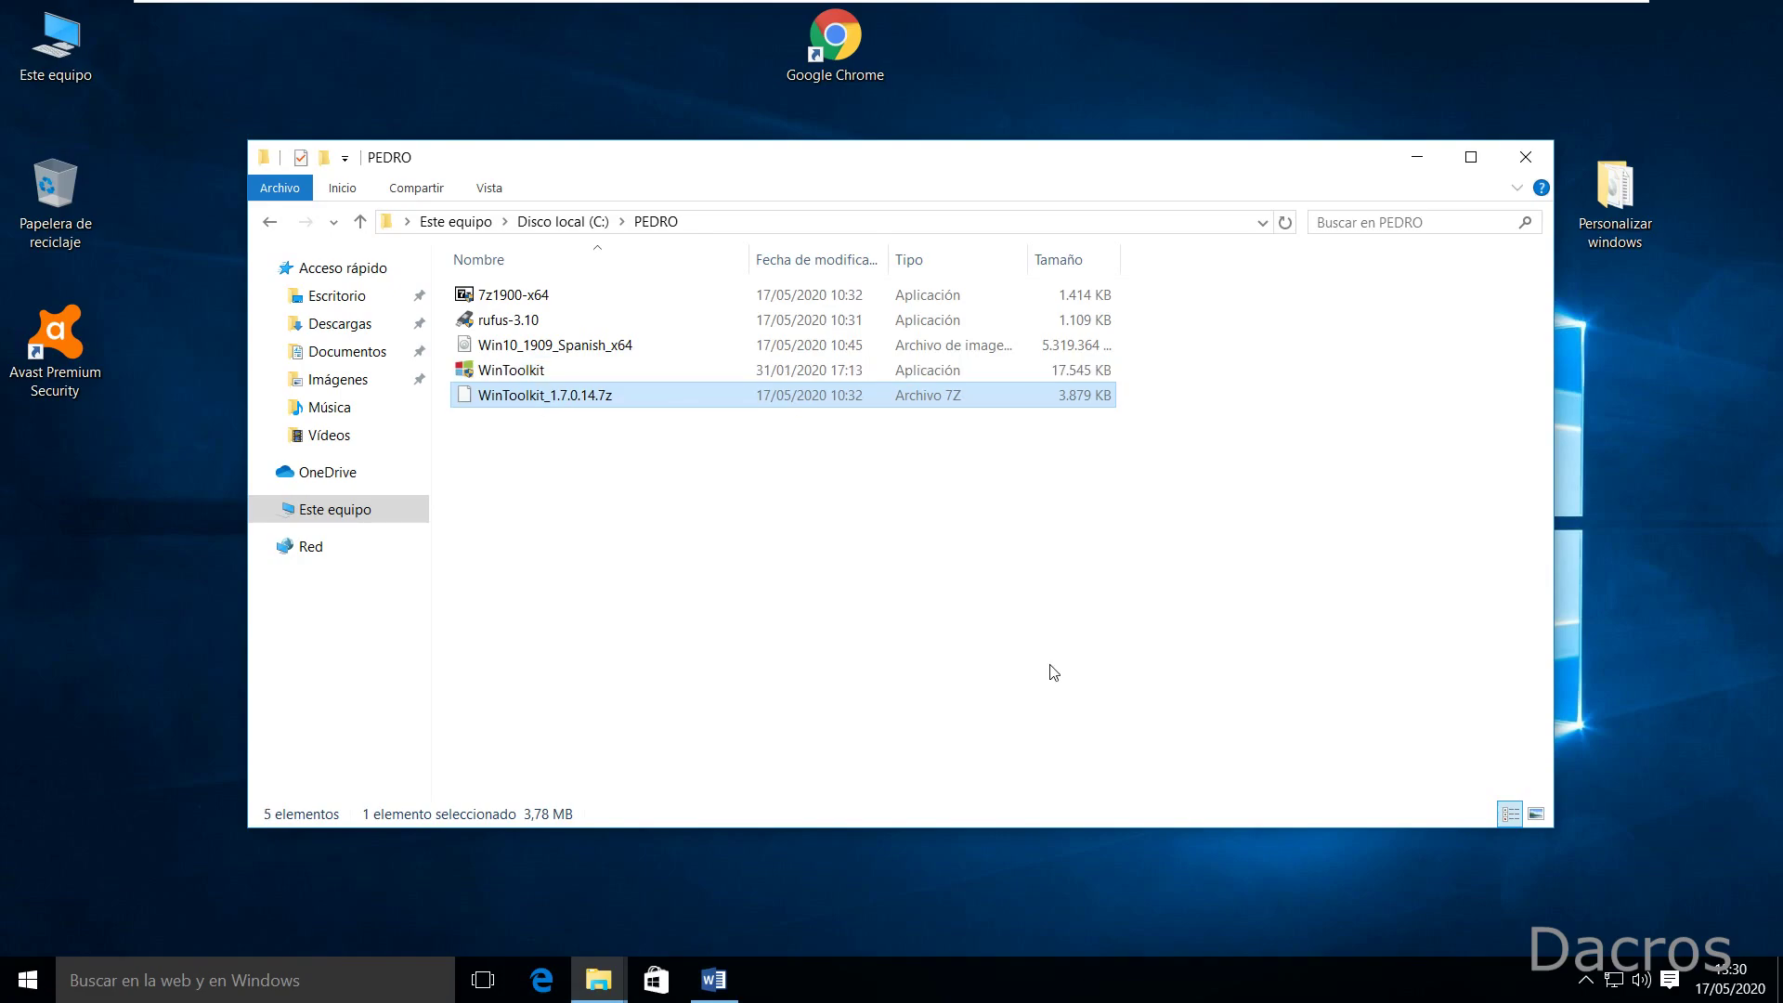
pyautogui.click(1054, 672)
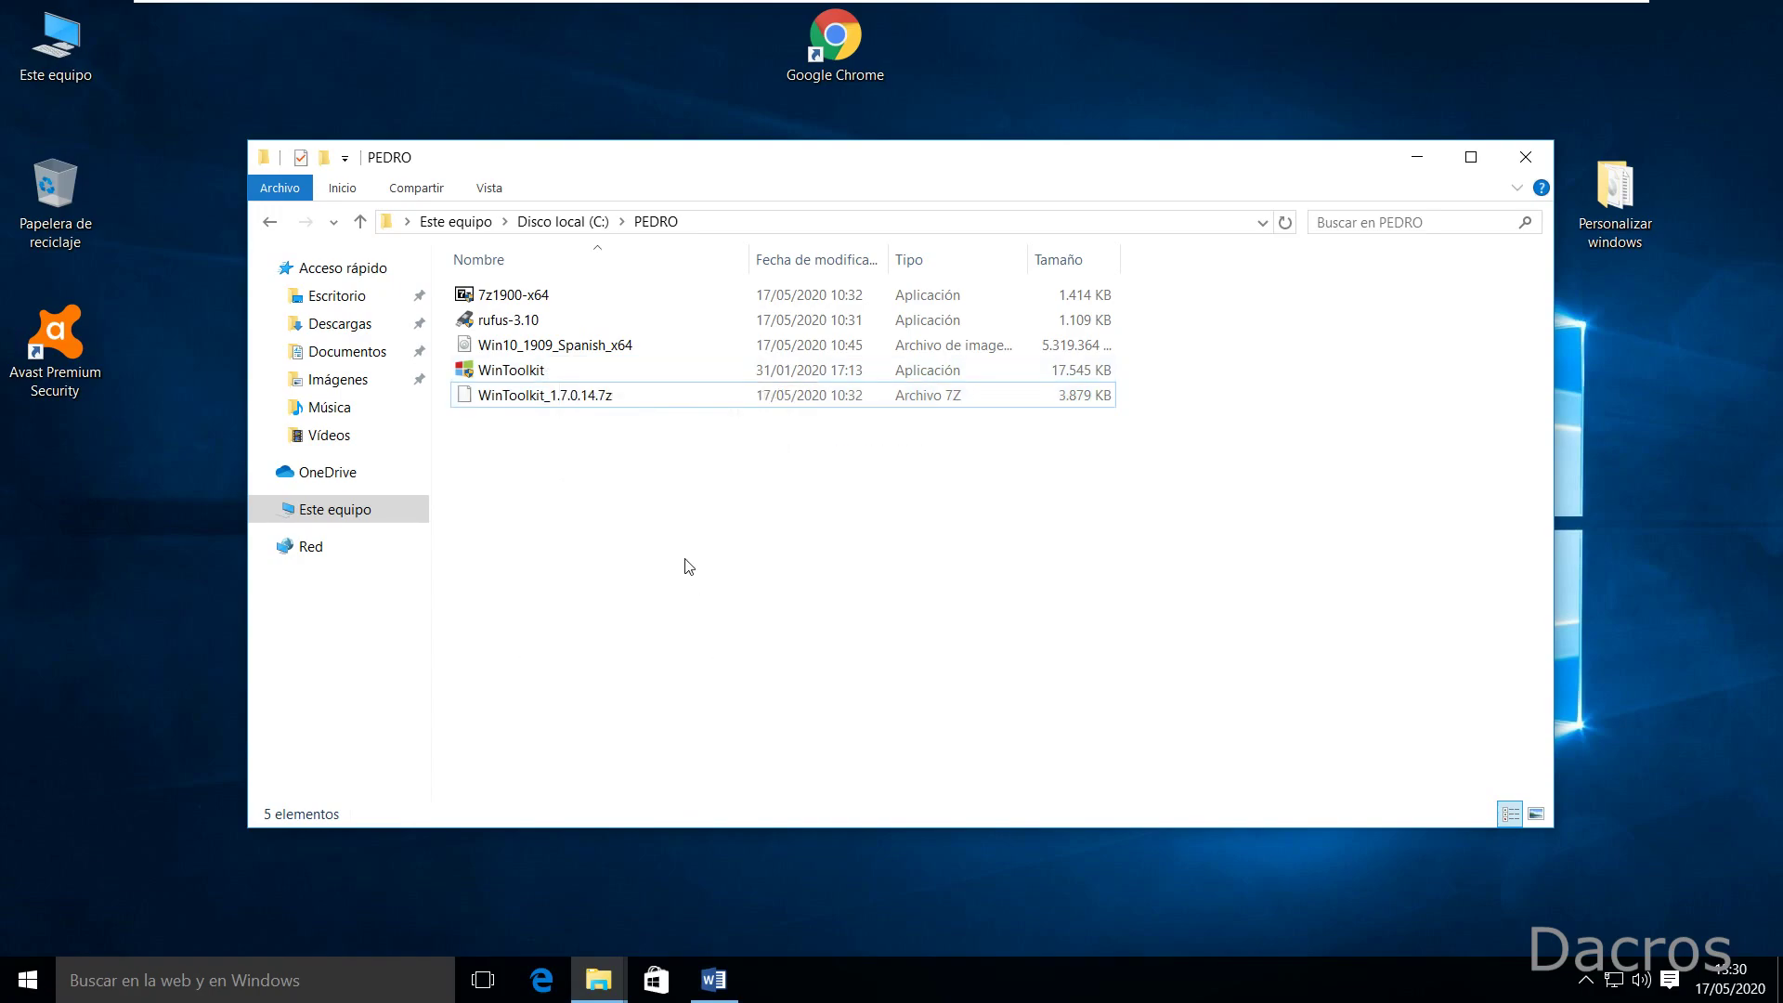
# Step: Extract the Win10_1909_Spanish_x64 disc image with 7-Zip into a folder of the same name
pyautogui.click(596, 352)
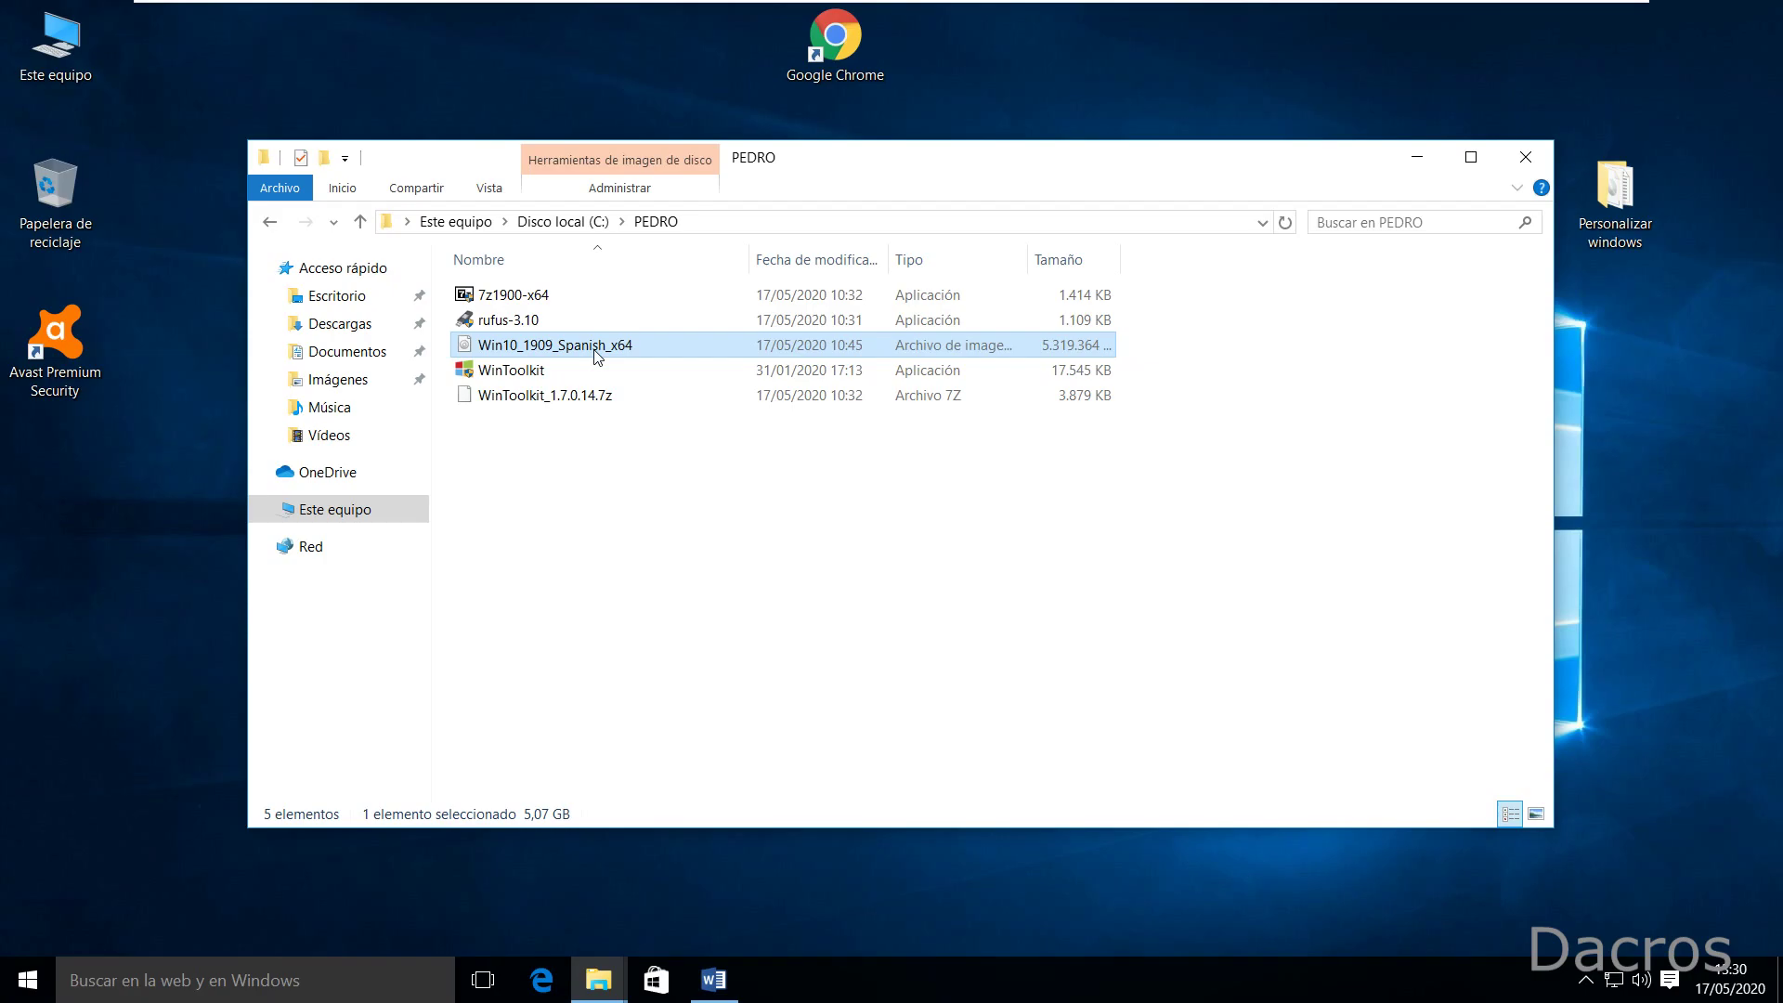
pyautogui.rightClick(597, 356)
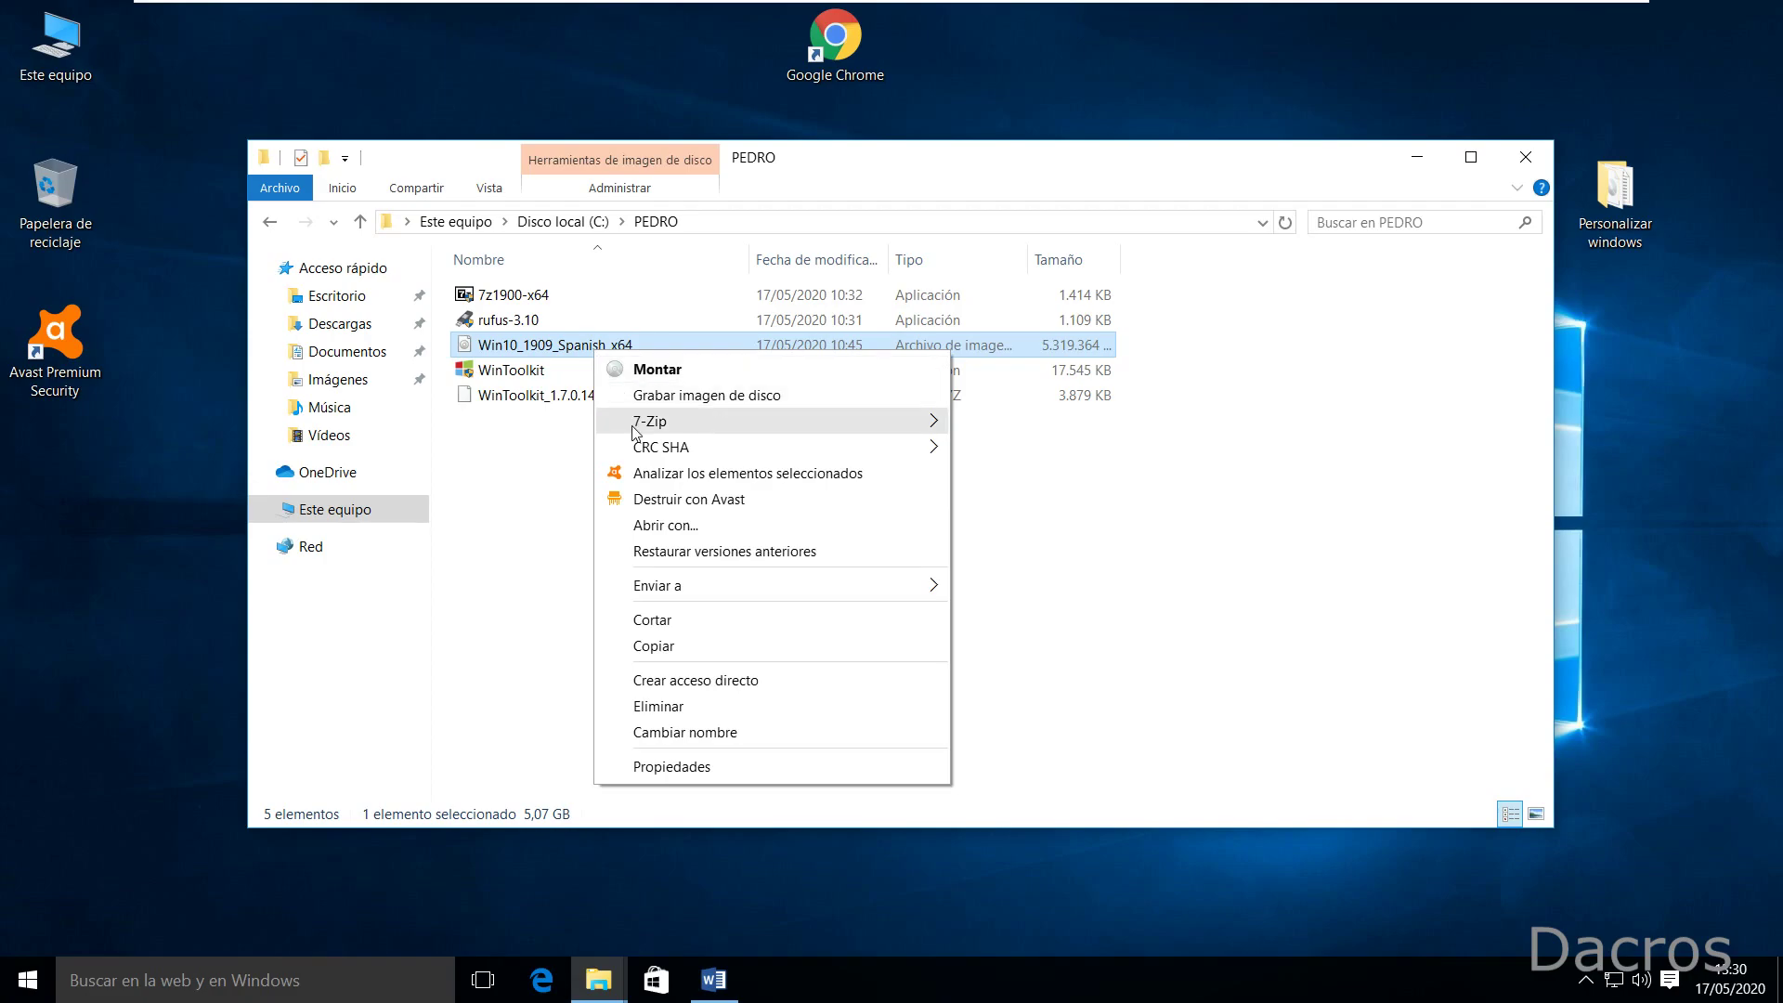
pyautogui.moveTo(635, 430)
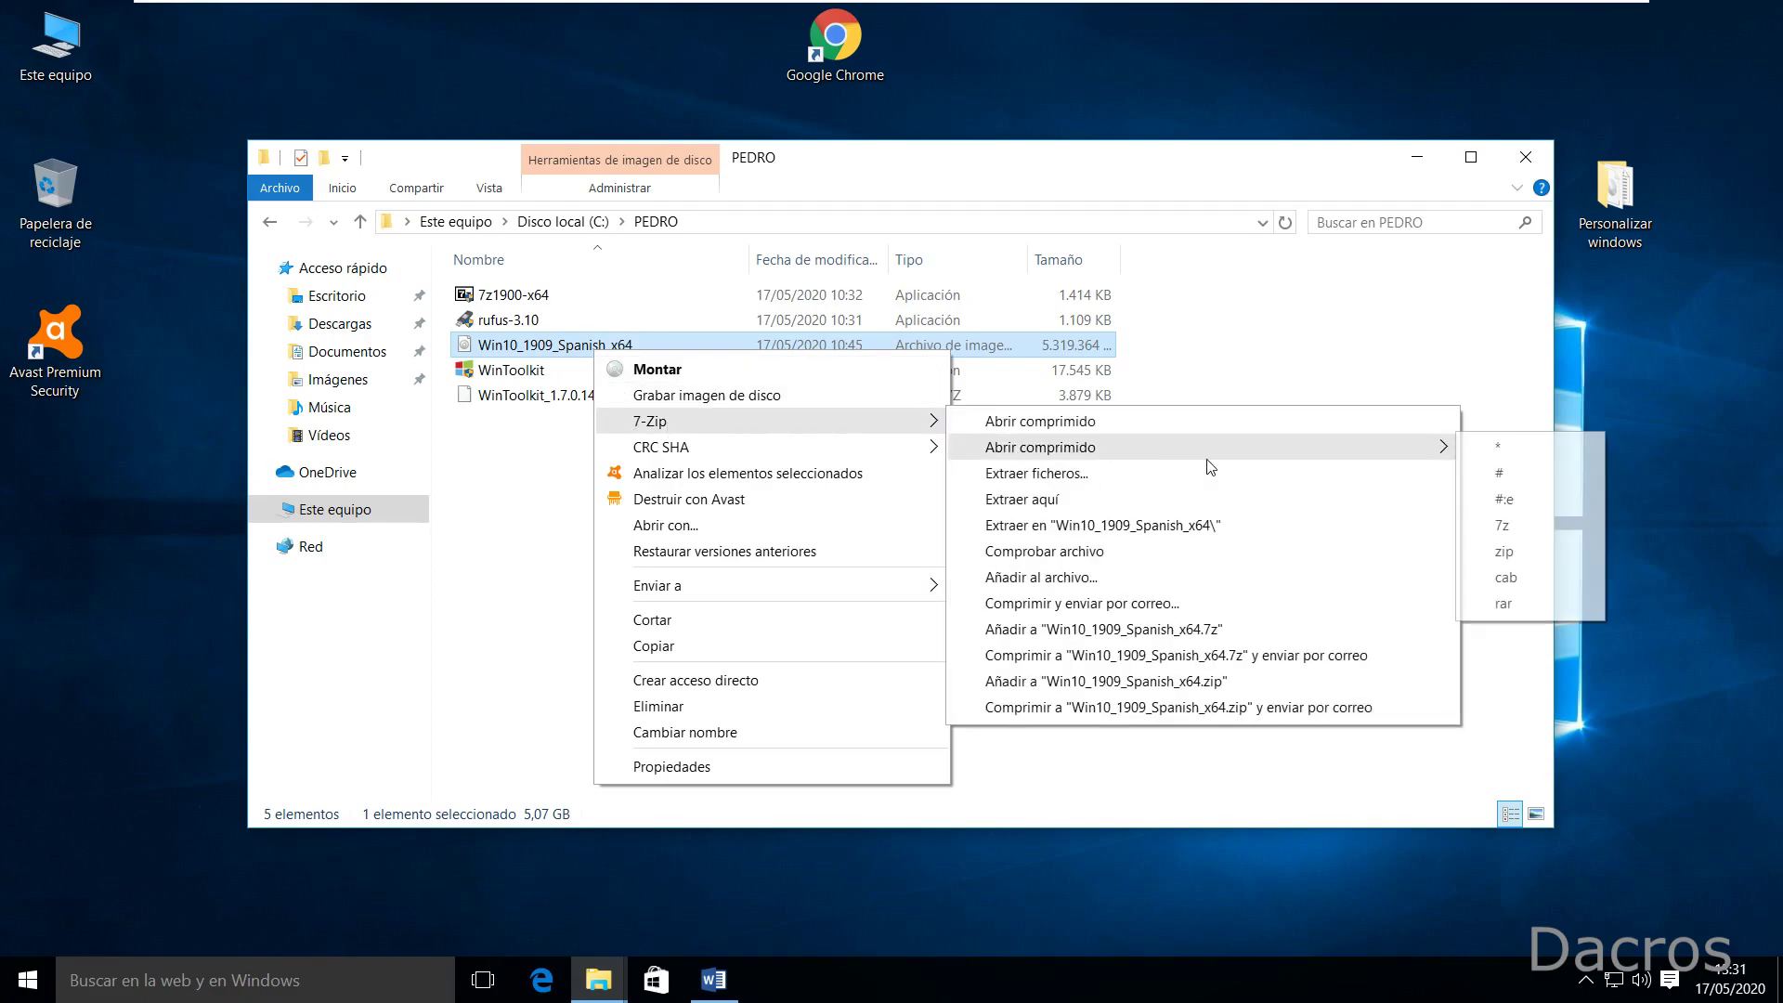
pyautogui.click(1204, 527)
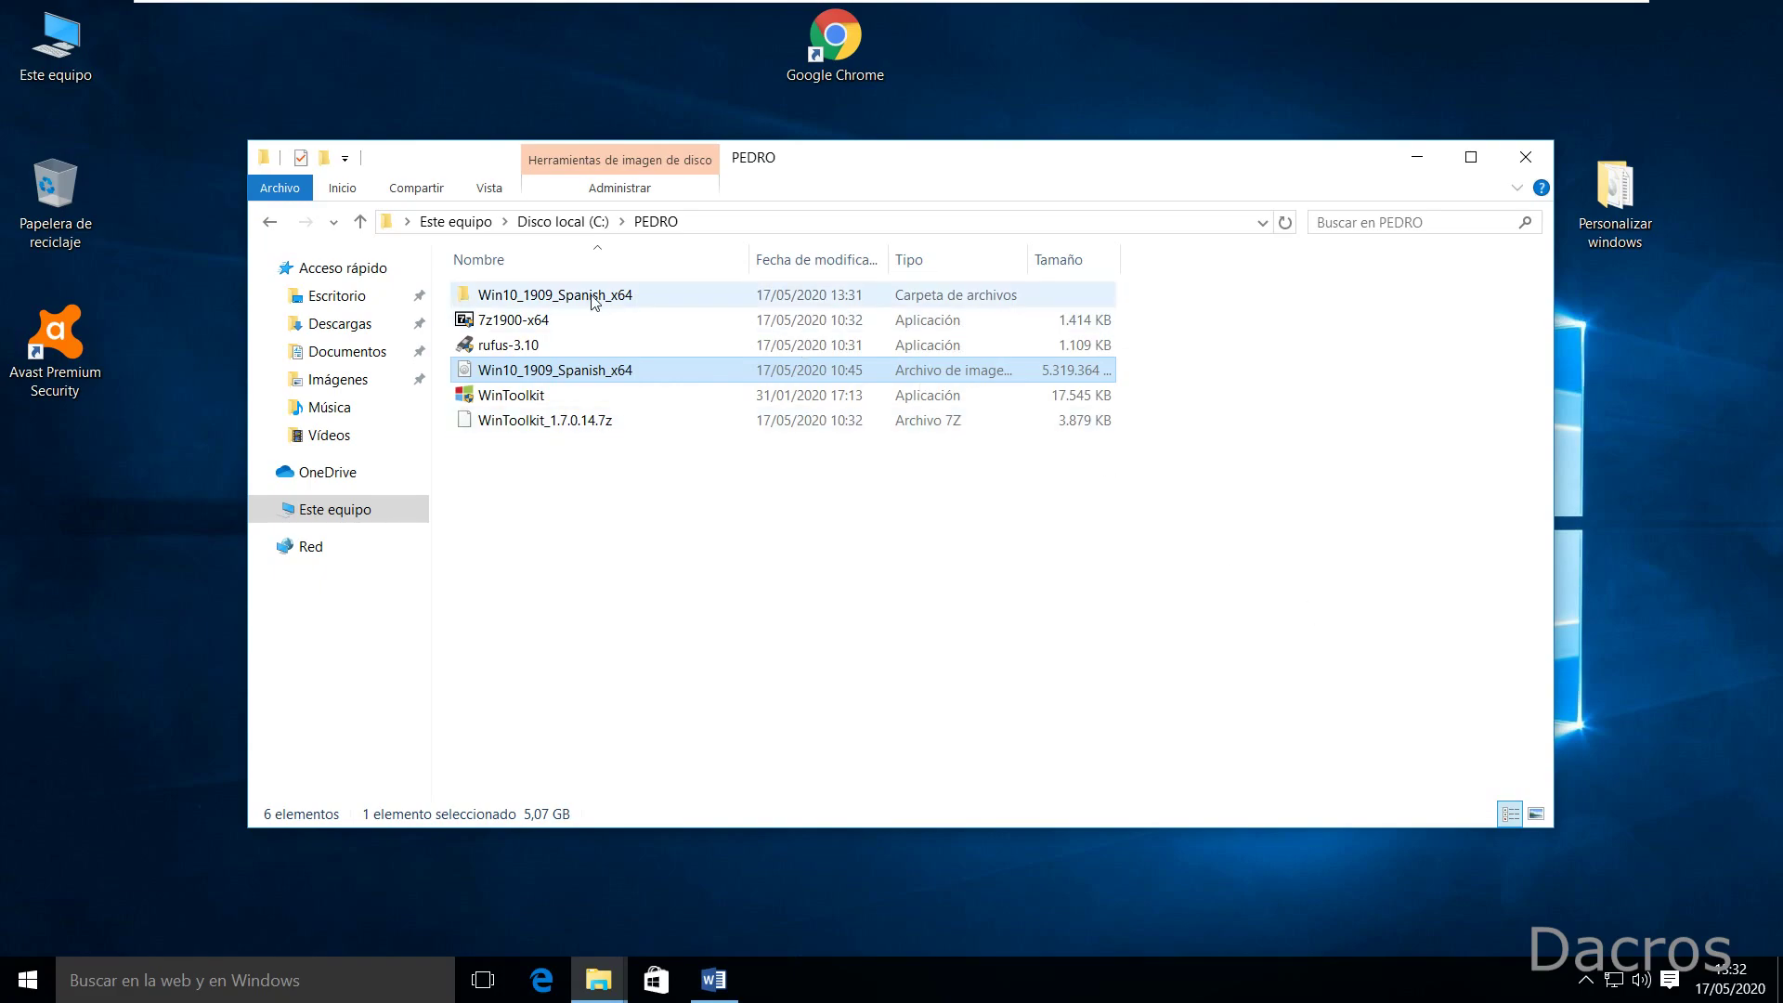
# Step: Examine the contents of the extracted Win10_1909_Spanish_x64 folder and return to the working folder
pyautogui.click(698, 297)
pyautogui.click(698, 297)
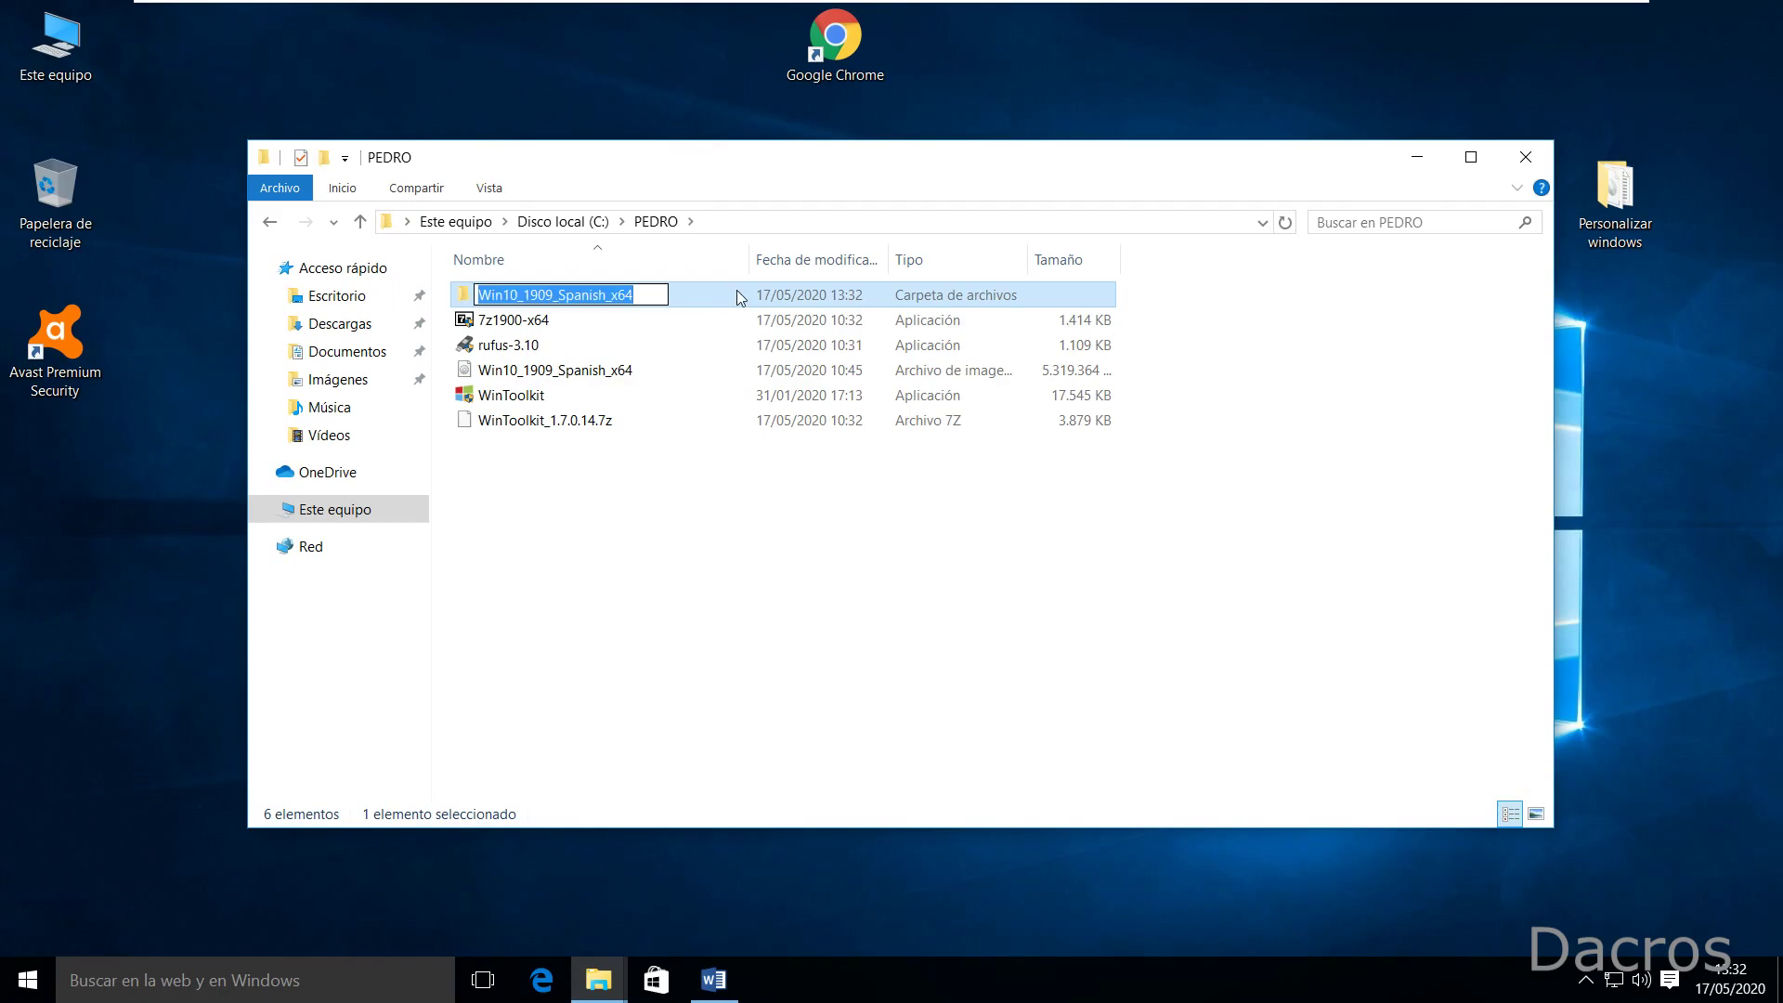
pyautogui.doubleClick(738, 290)
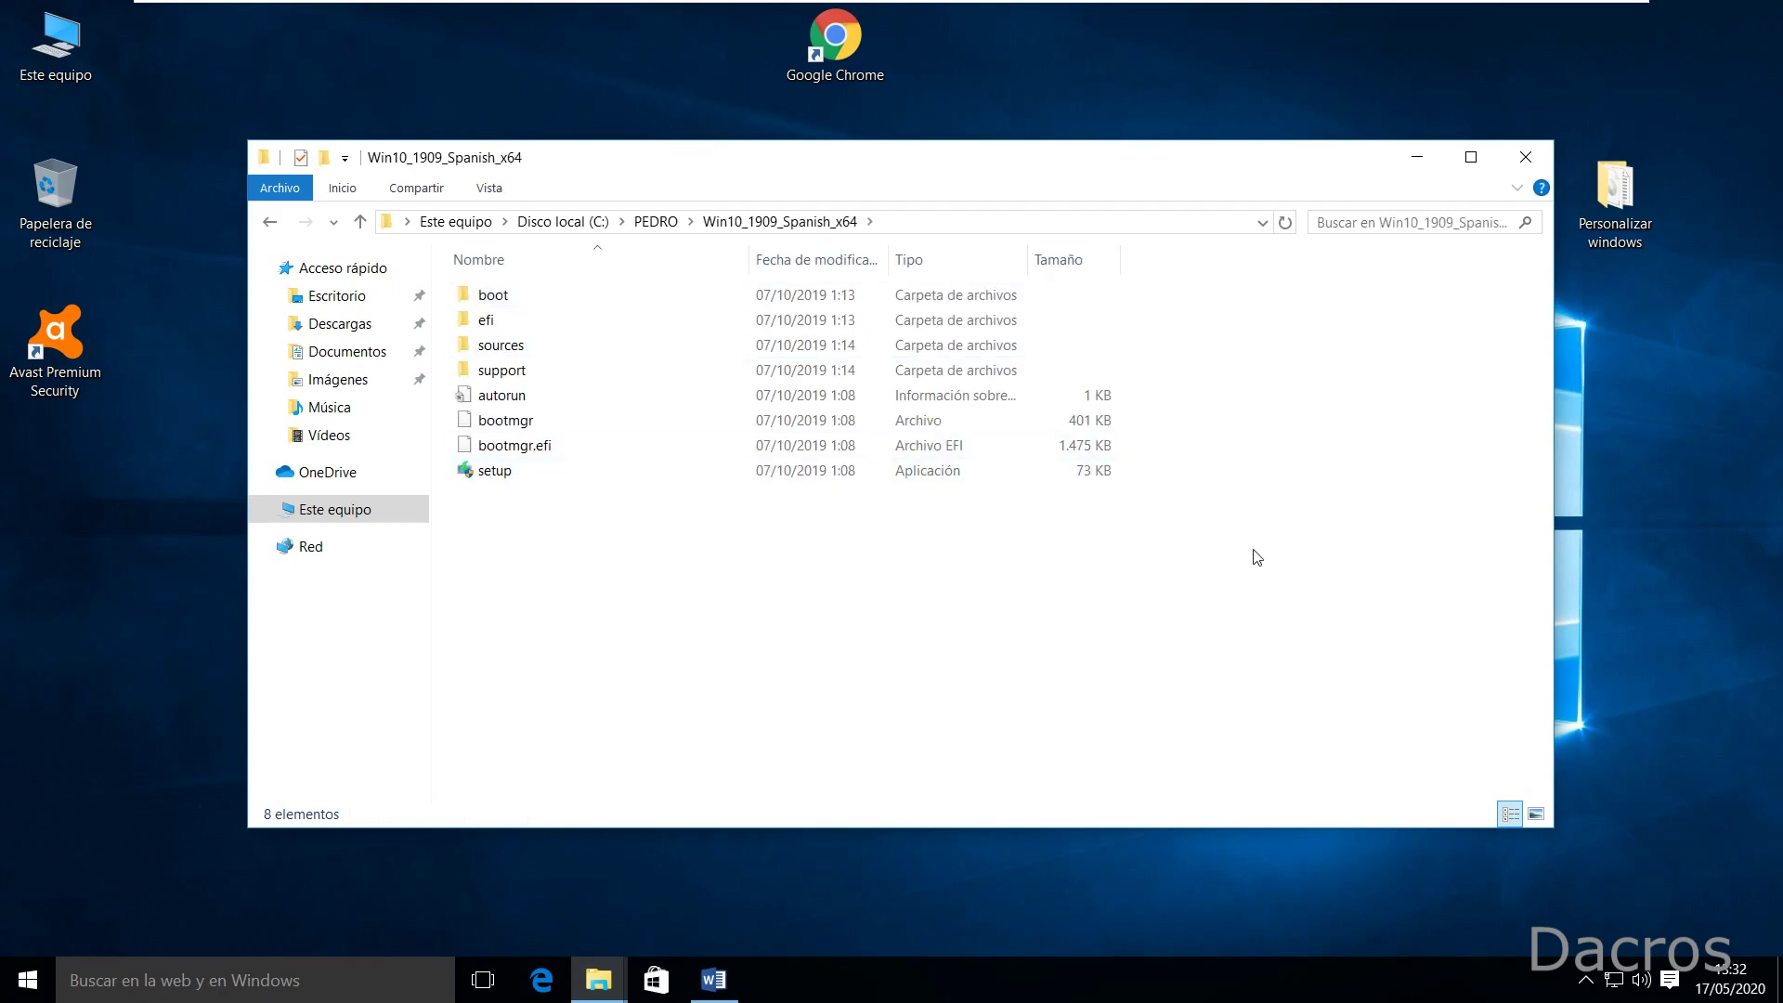
pyautogui.click(273, 222)
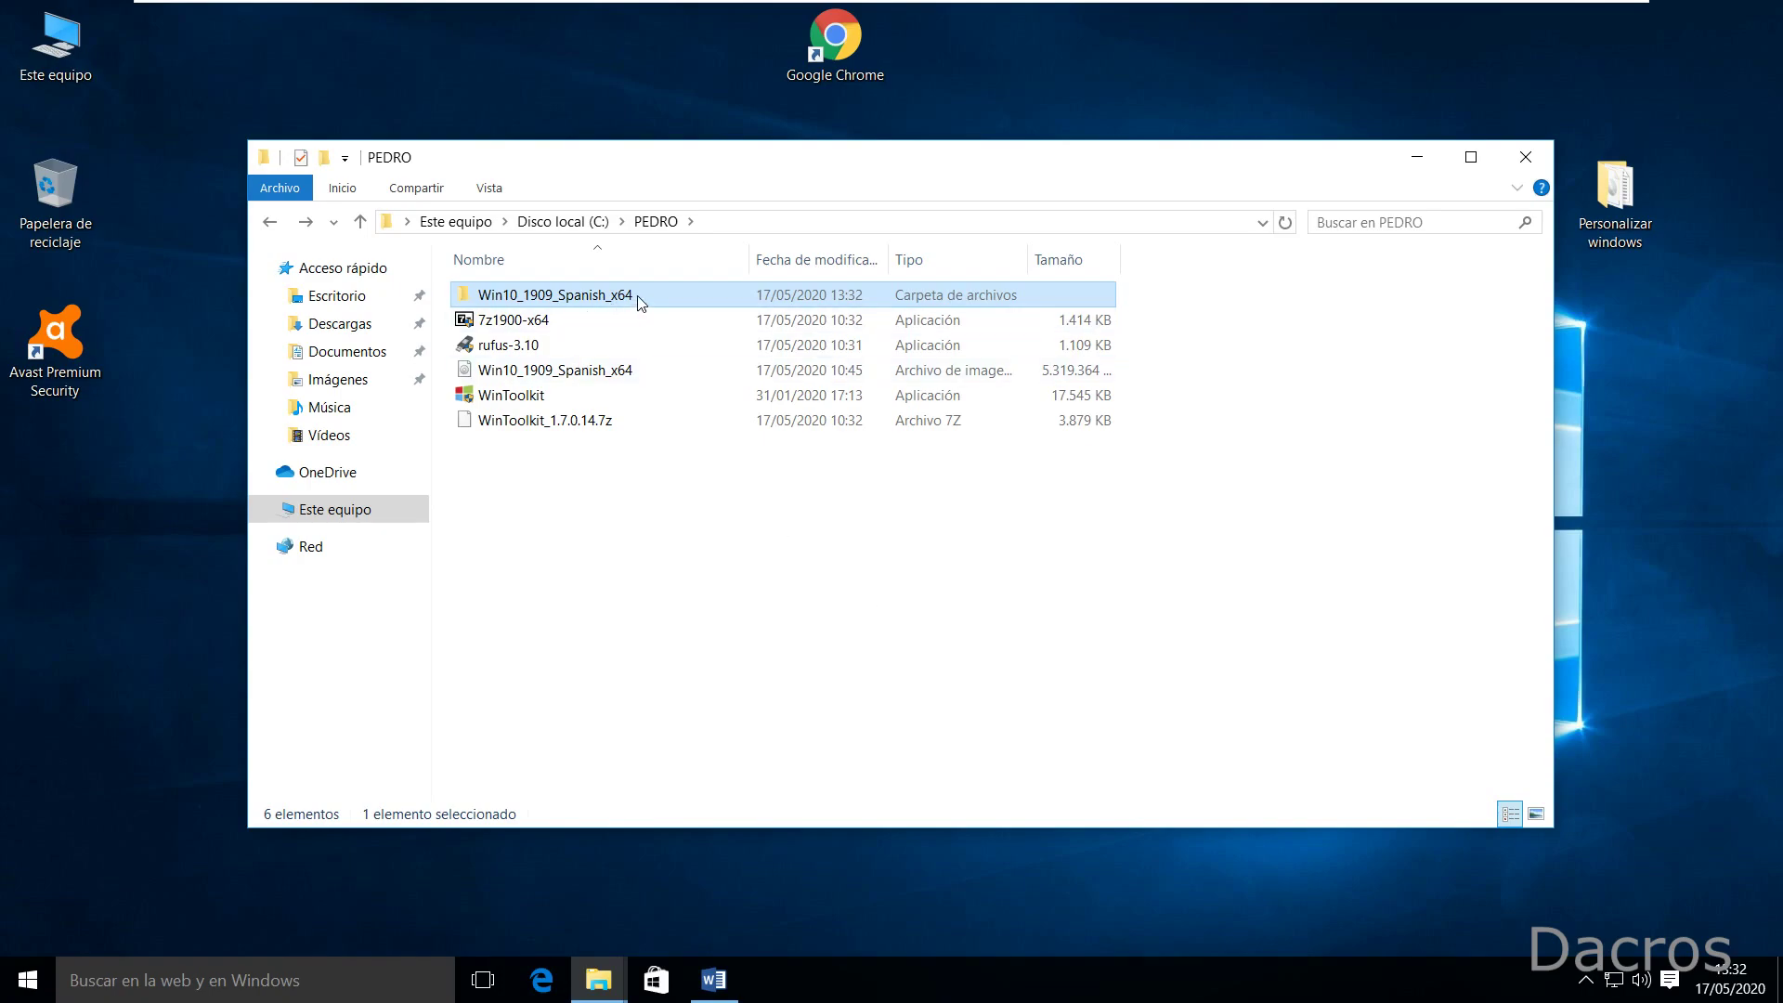
pyautogui.moveTo(637, 295)
# Step: Run WinToolkit, allow it to make changes, and dismiss its notice and welcome windows
pyautogui.doubleClick(504, 399)
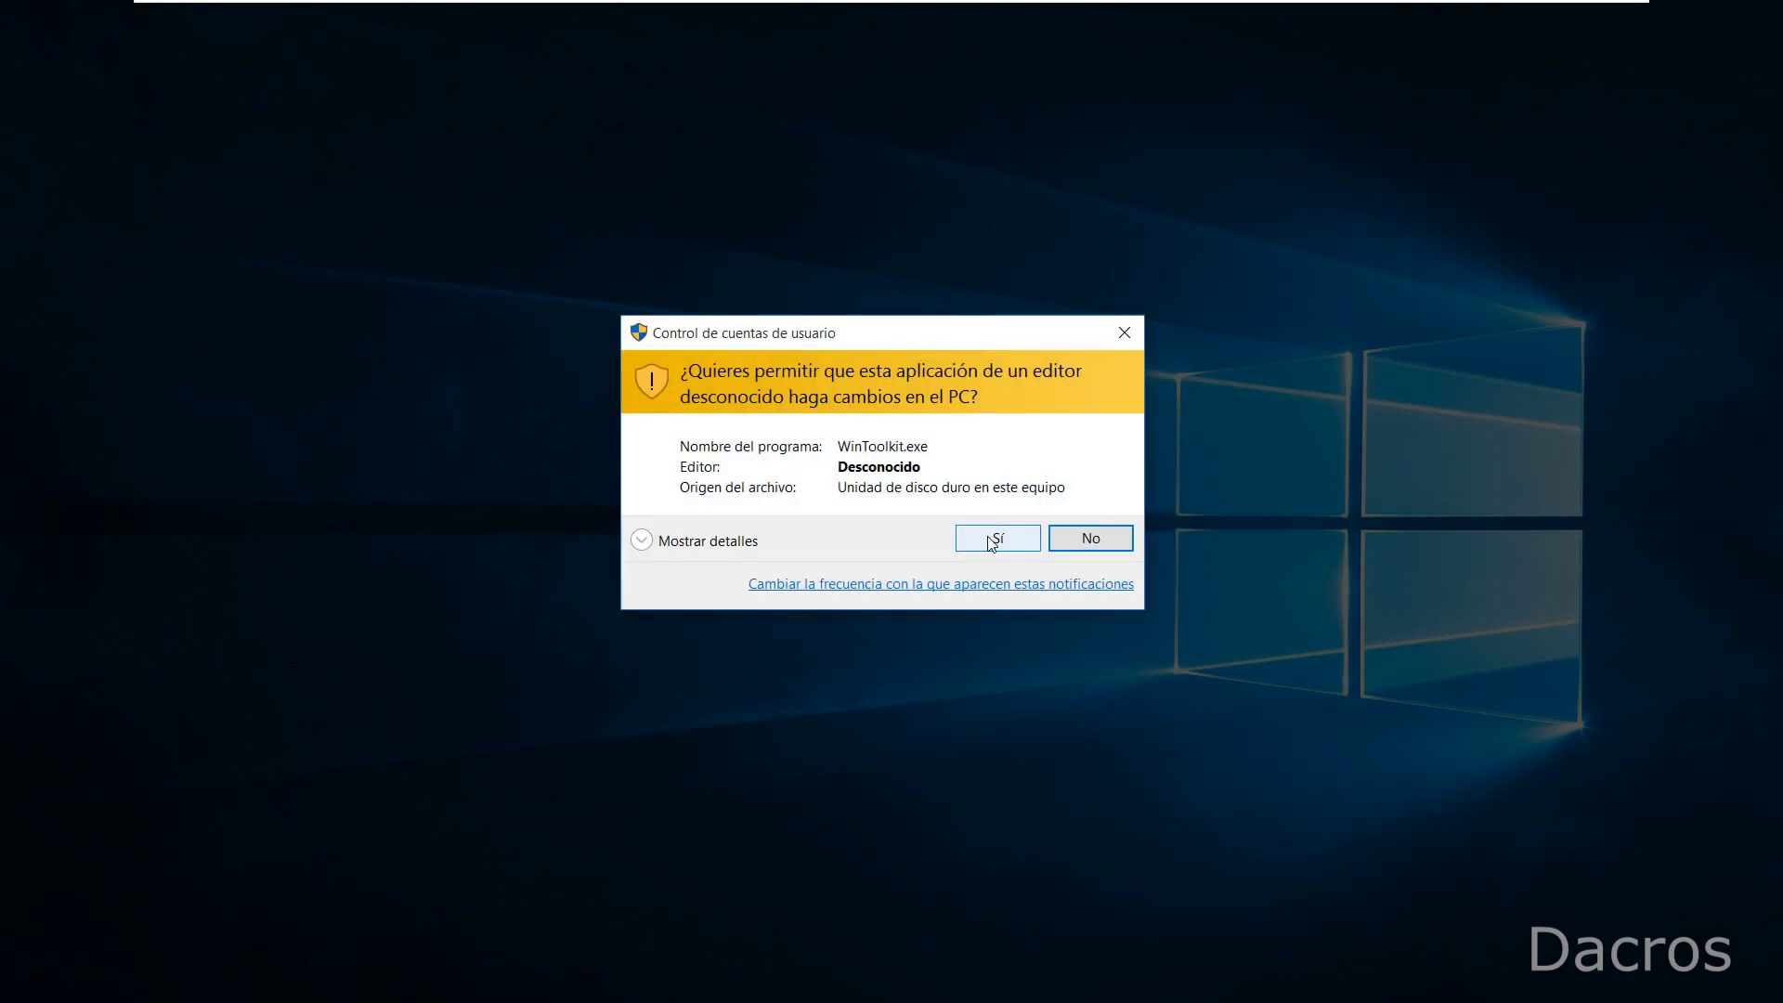
pyautogui.click(993, 541)
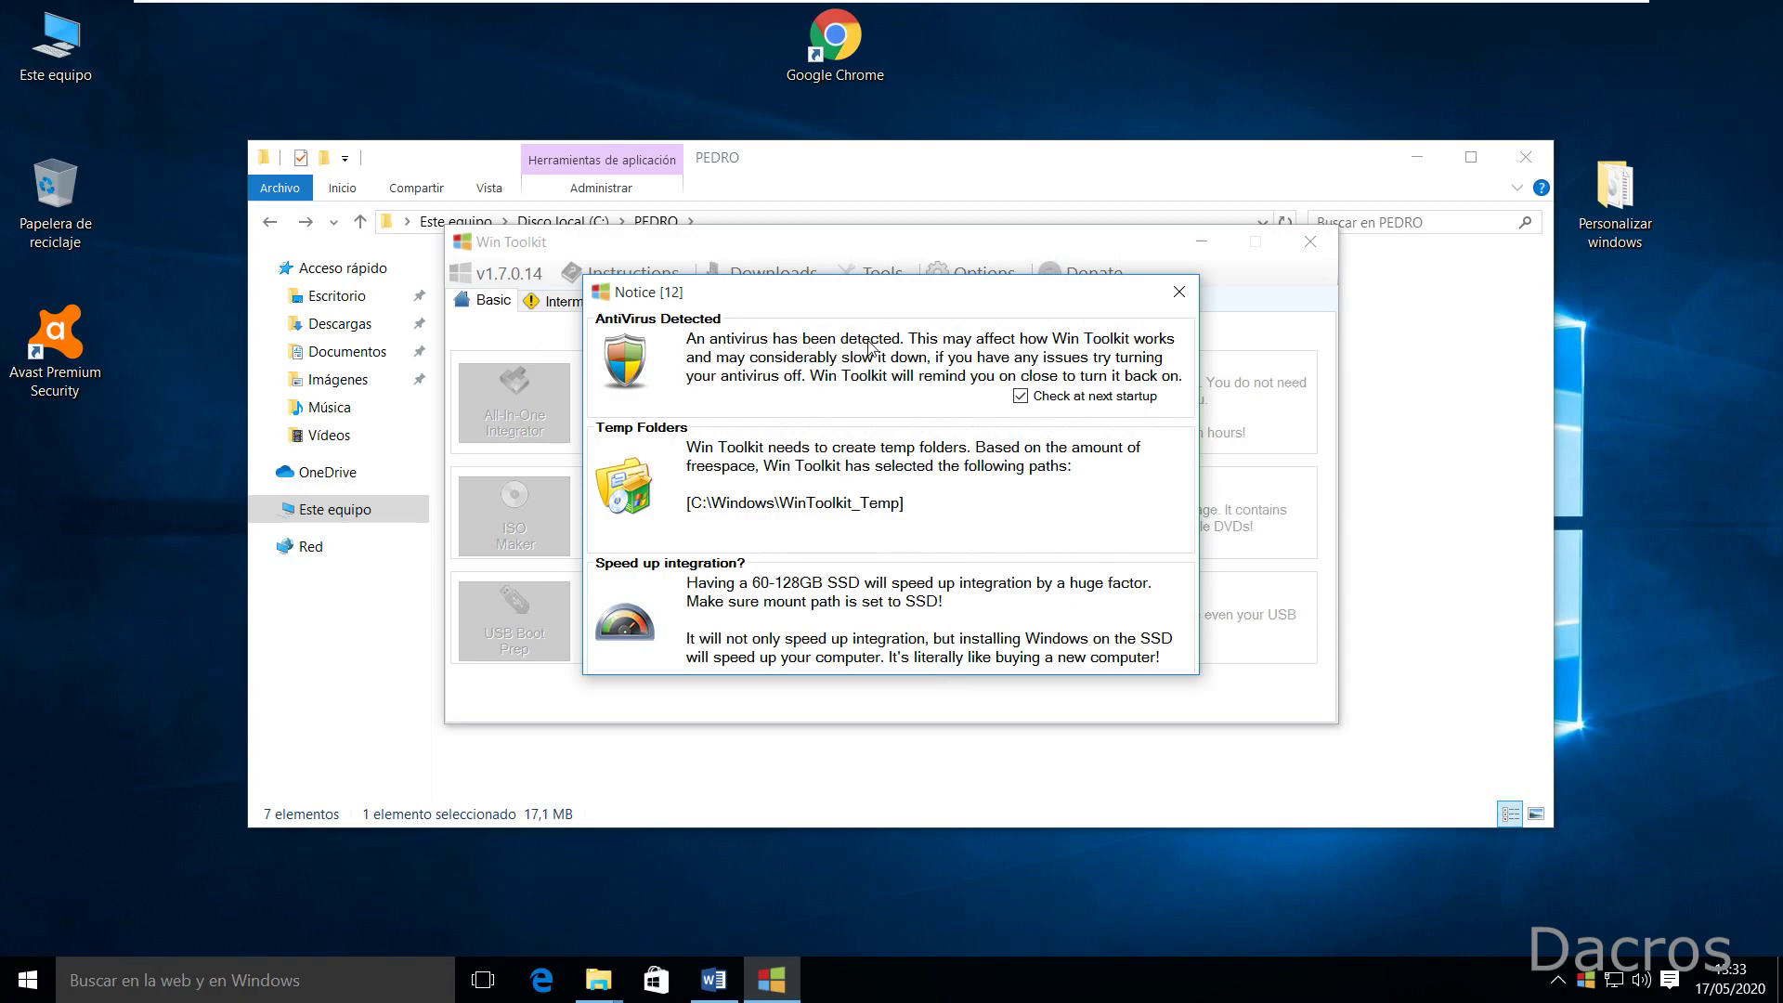
pyautogui.click(1194, 292)
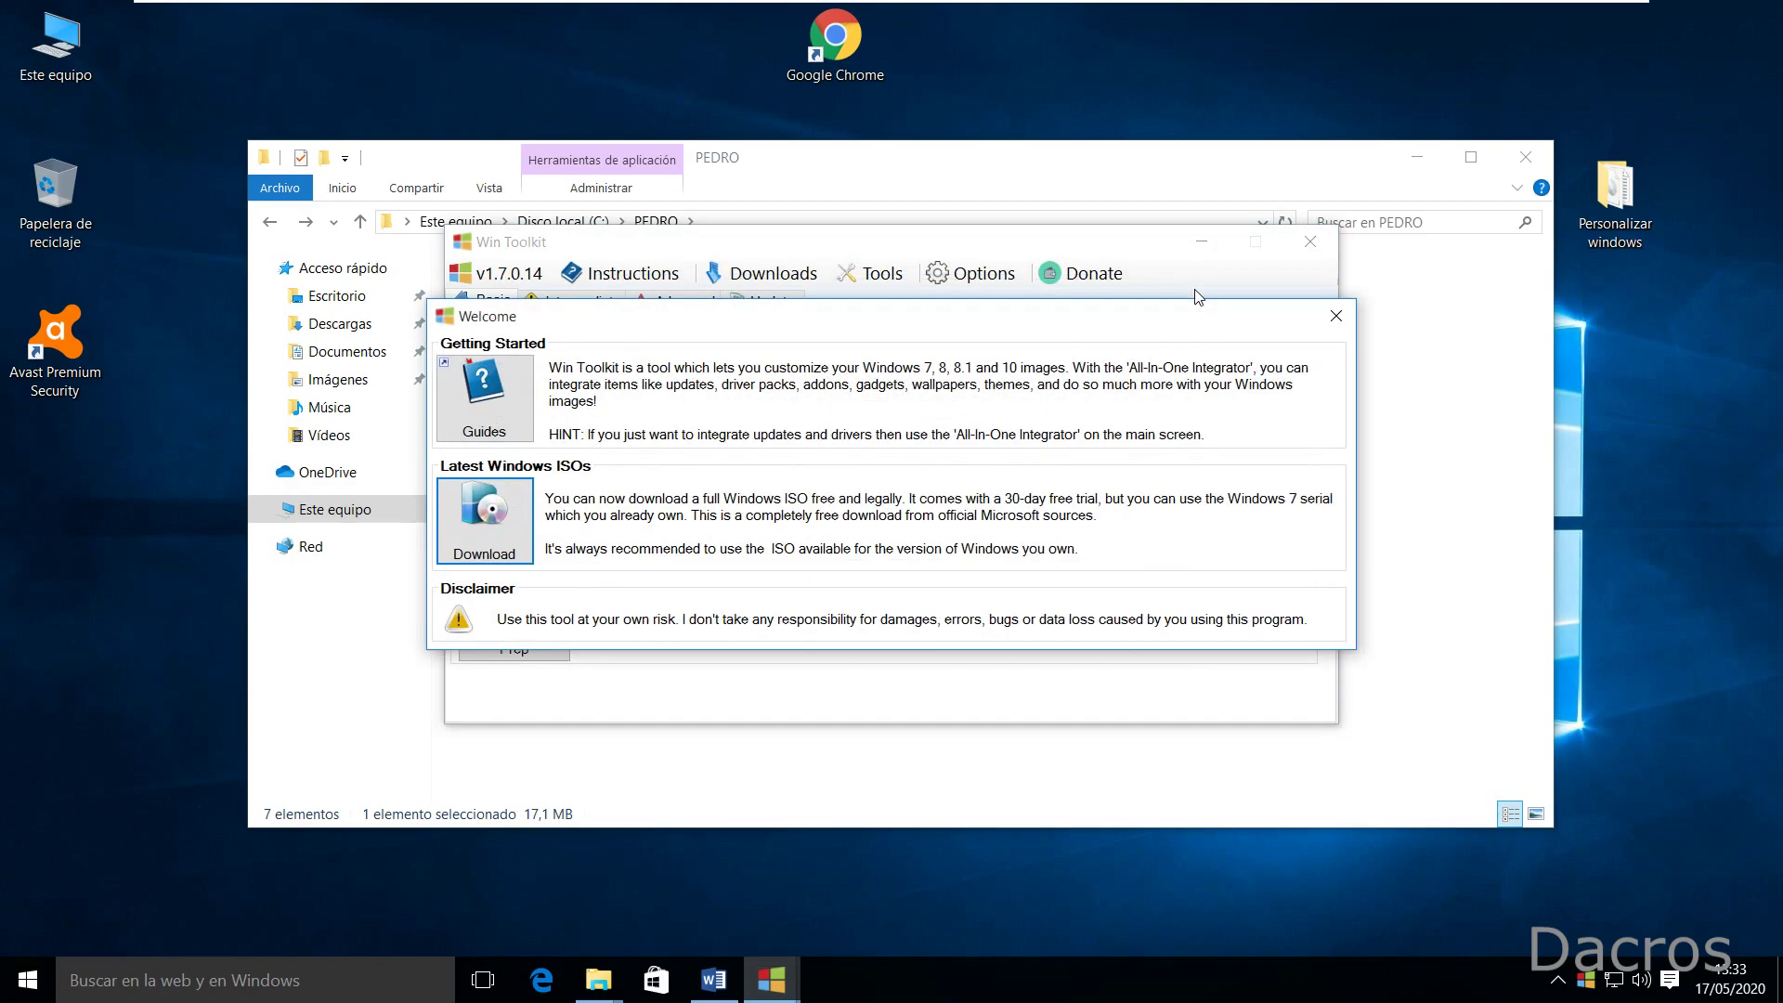
pyautogui.click(1336, 317)
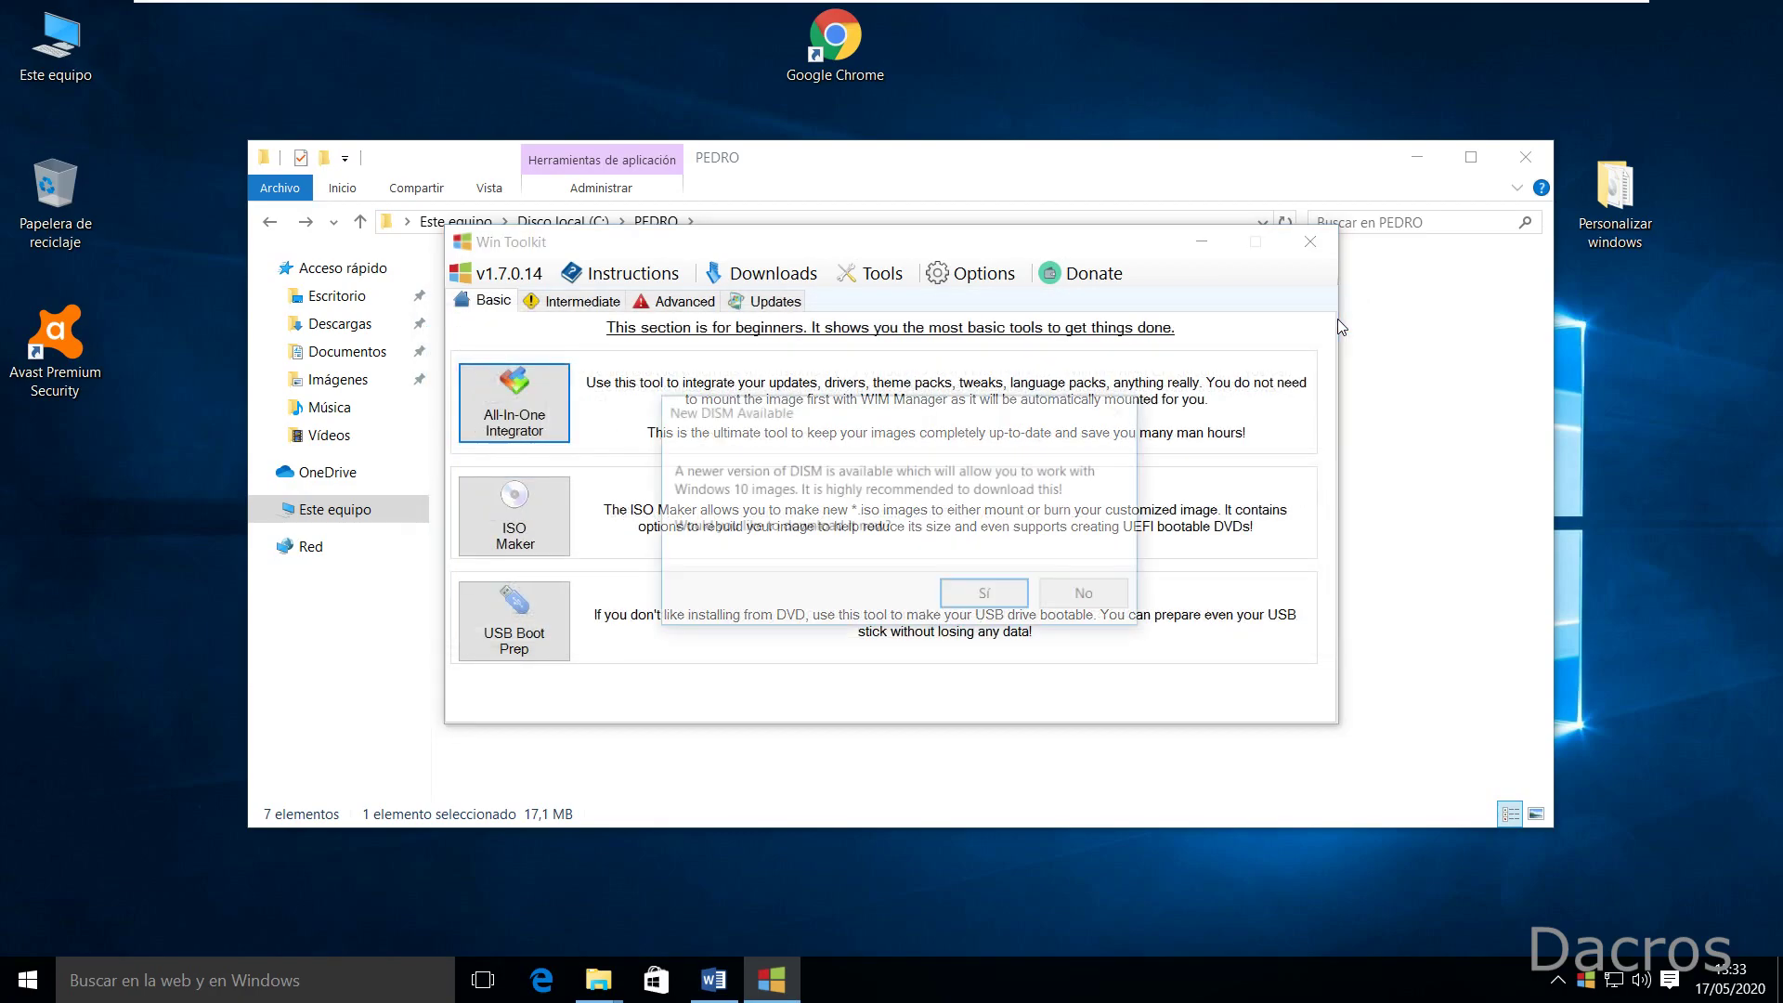
# Step: Accept the offer to download the newer DISM version, then close Win Toolkit and the browser page it opens
pyautogui.click(989, 587)
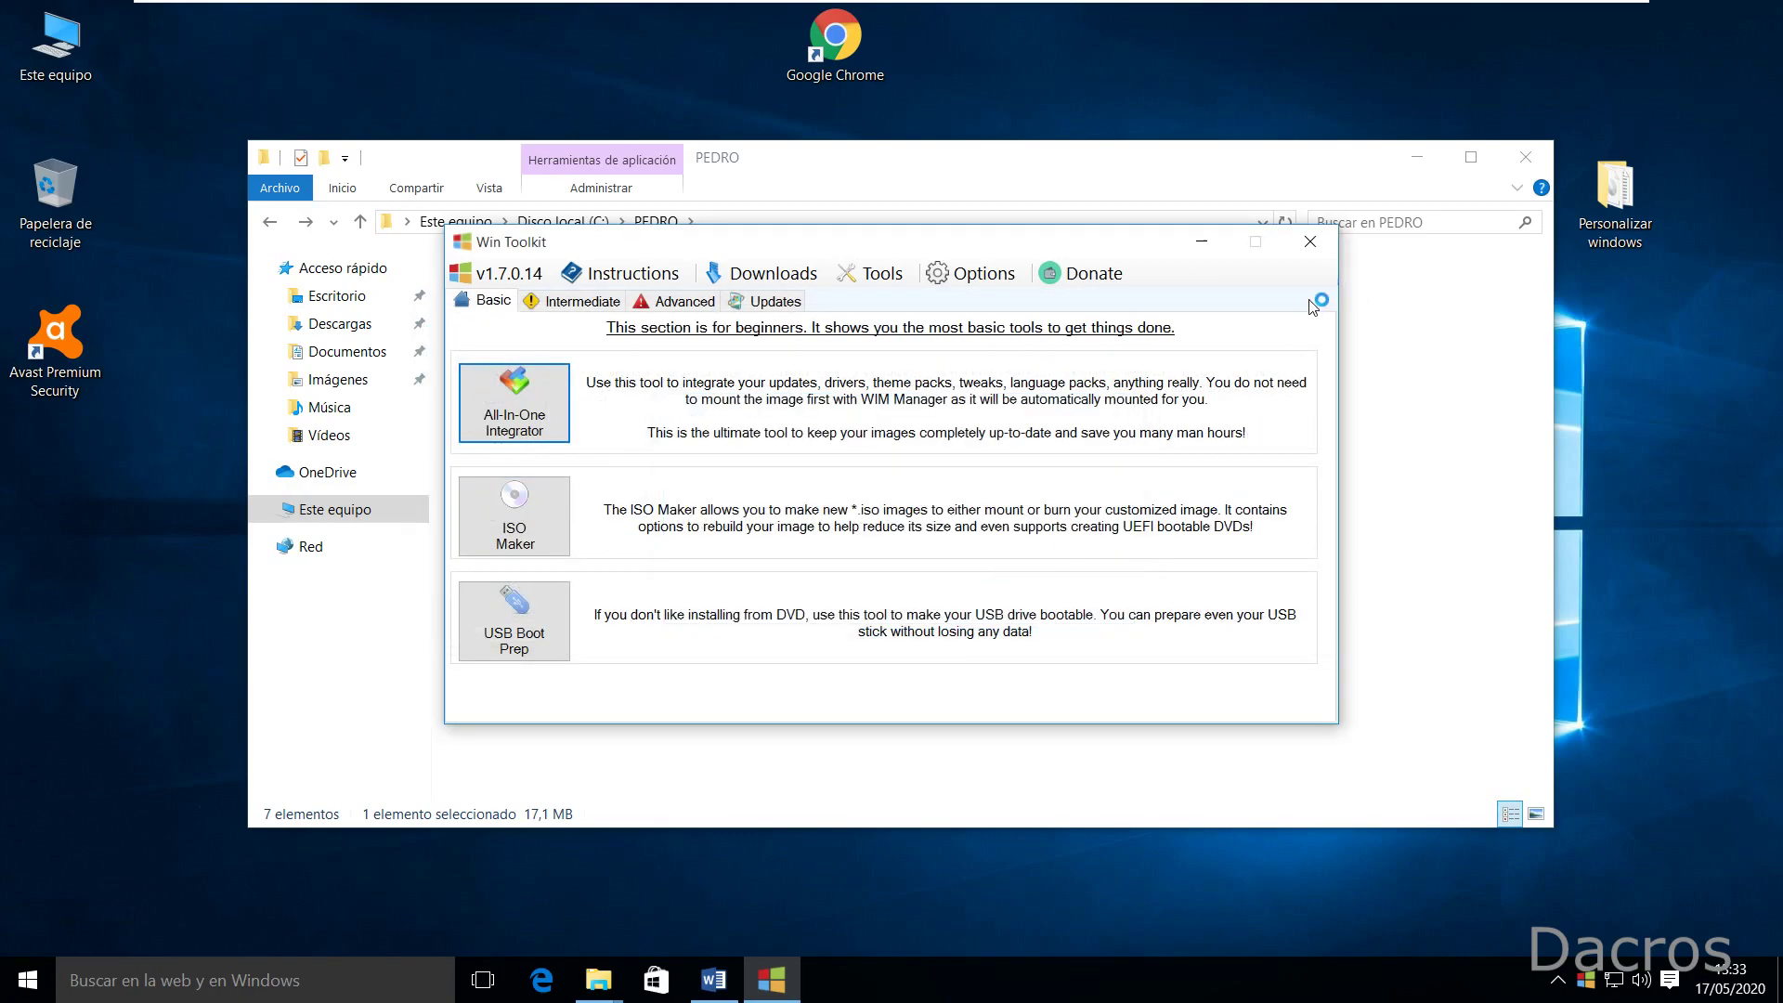
pyautogui.click(1307, 245)
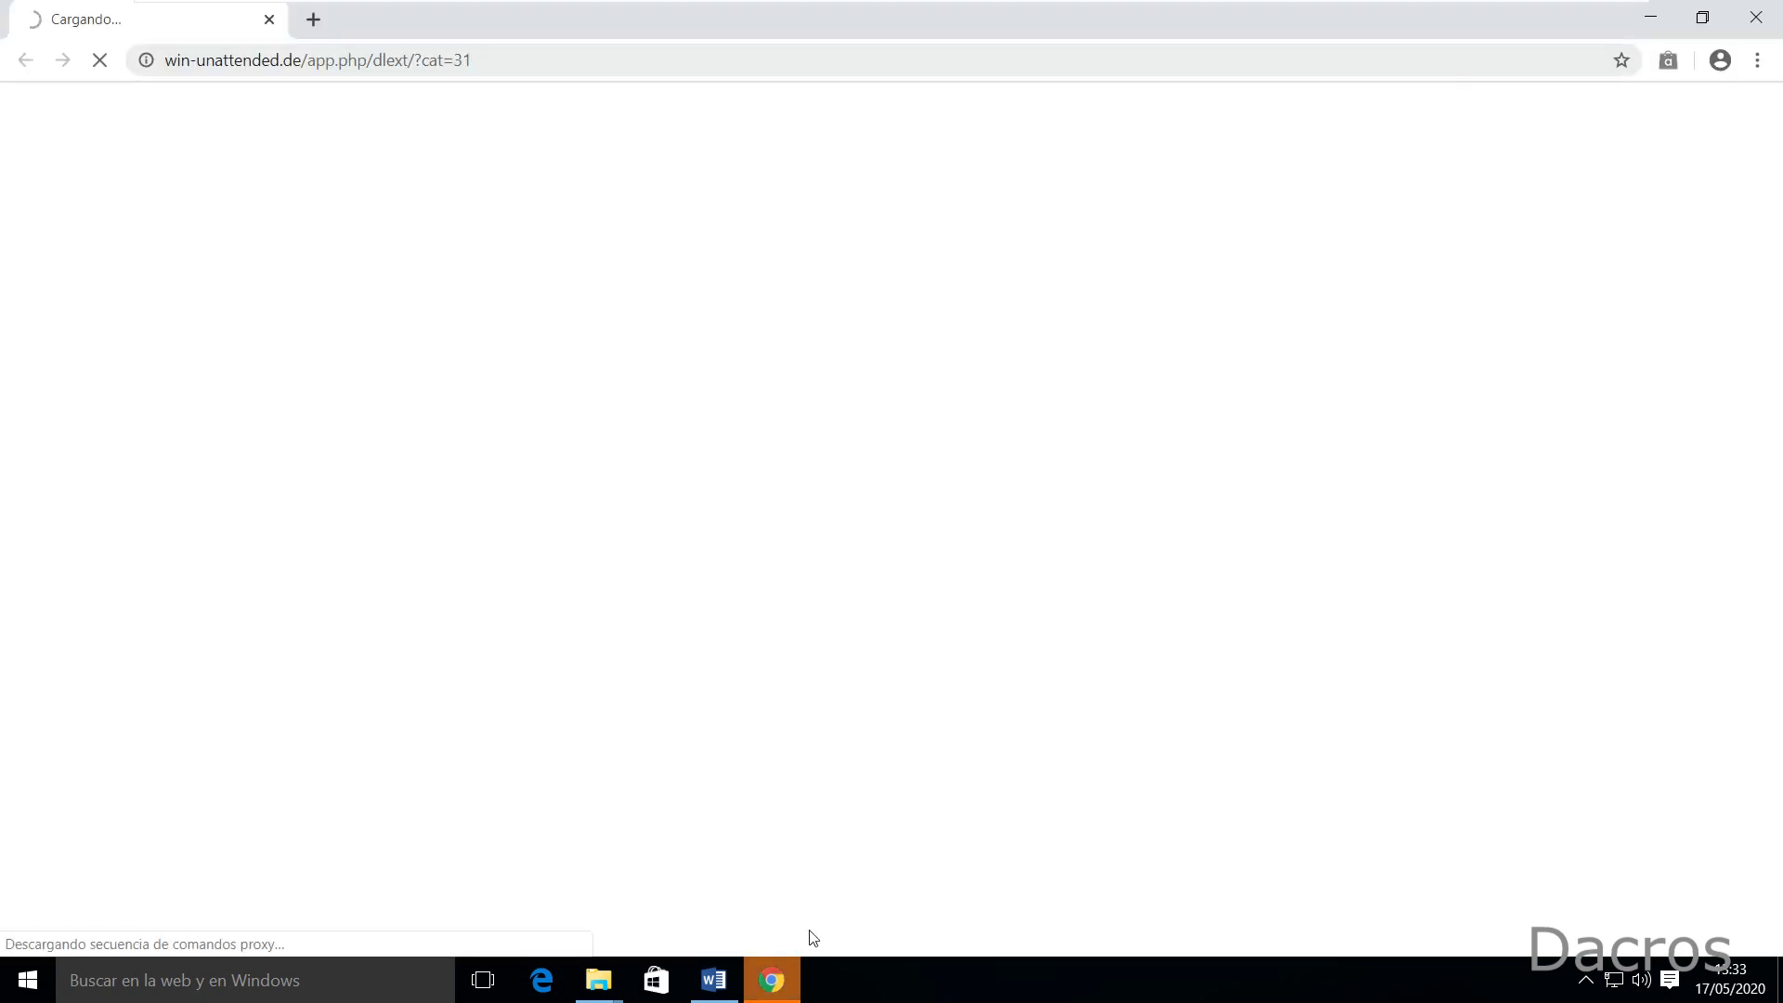
pyautogui.click(1755, 17)
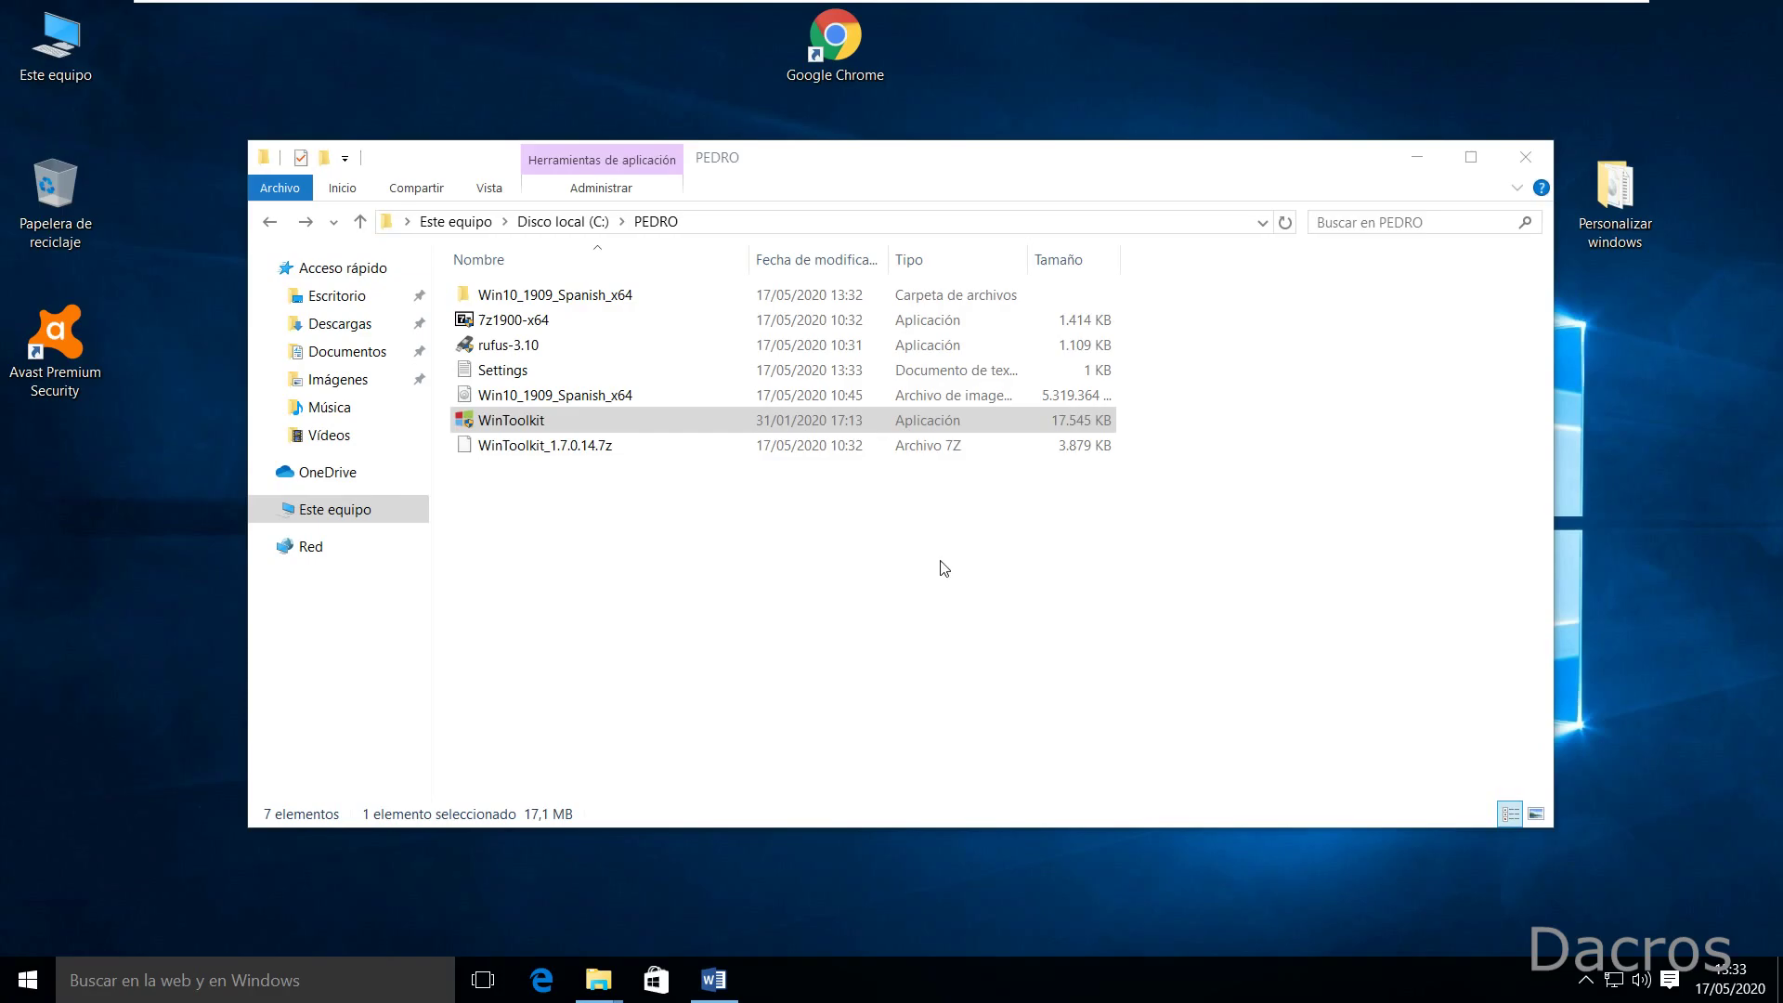
# Step: Check the Windows Defender protection options in the Windows update and security settings, then close the settings
pyautogui.click(30, 993)
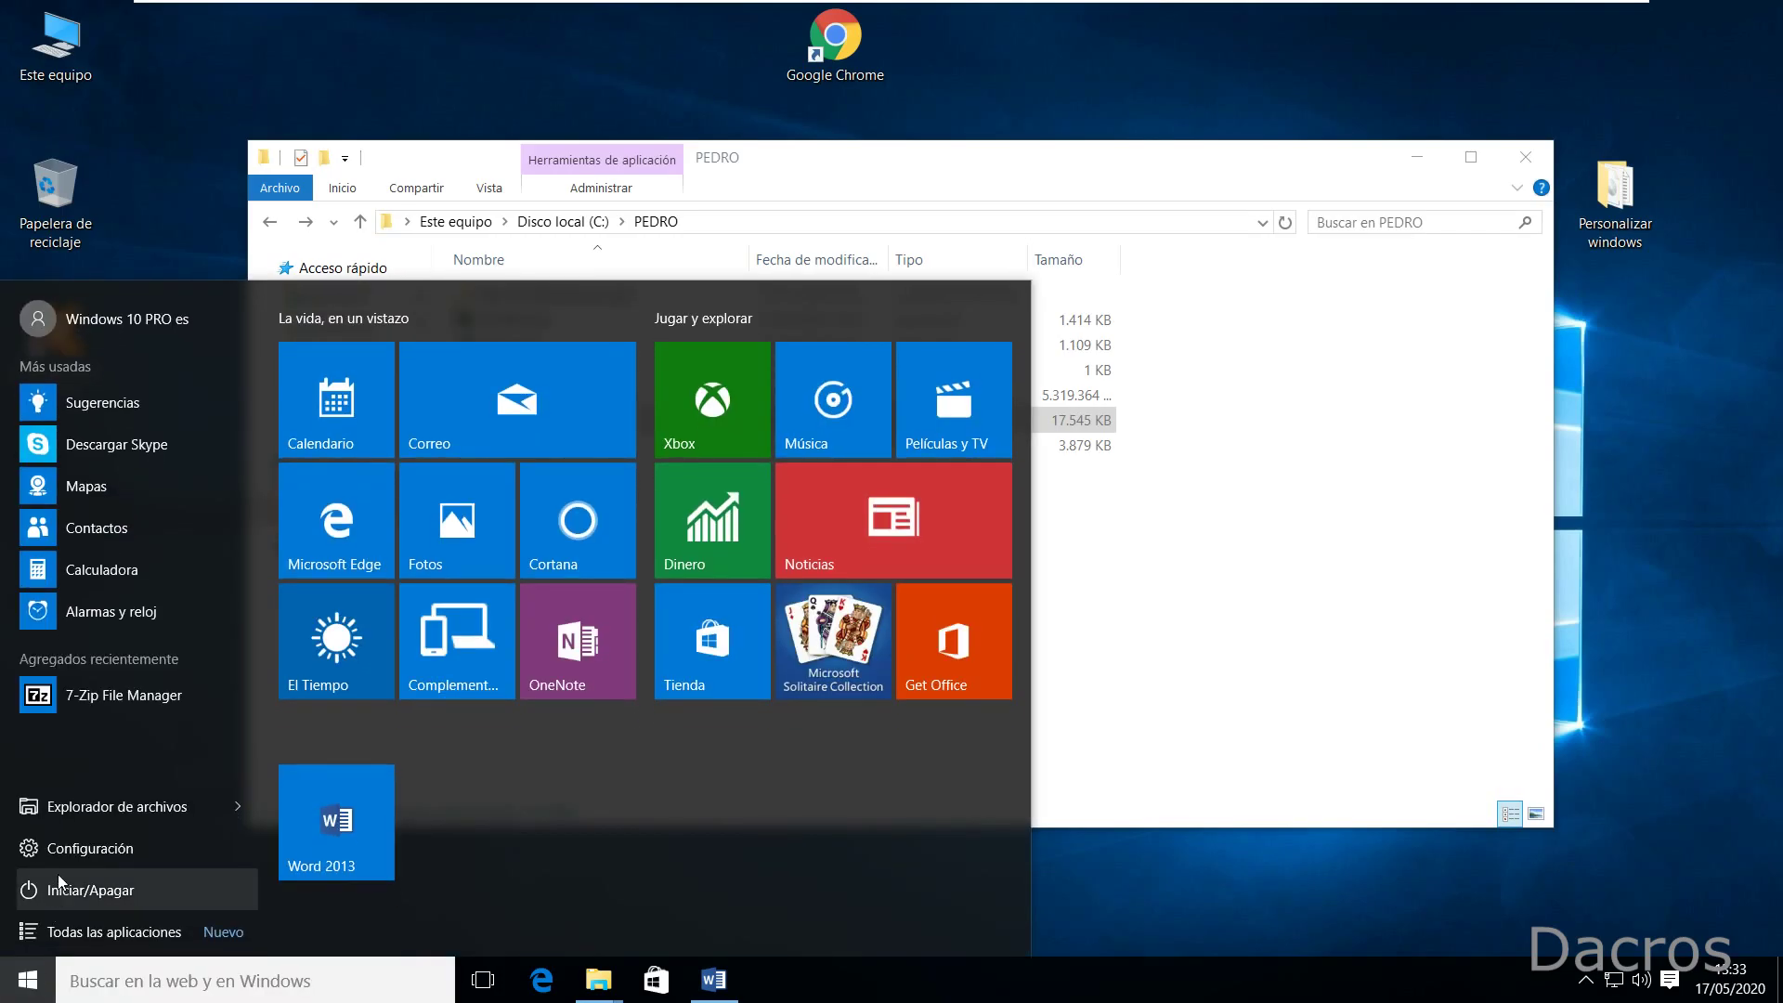
pyautogui.click(78, 847)
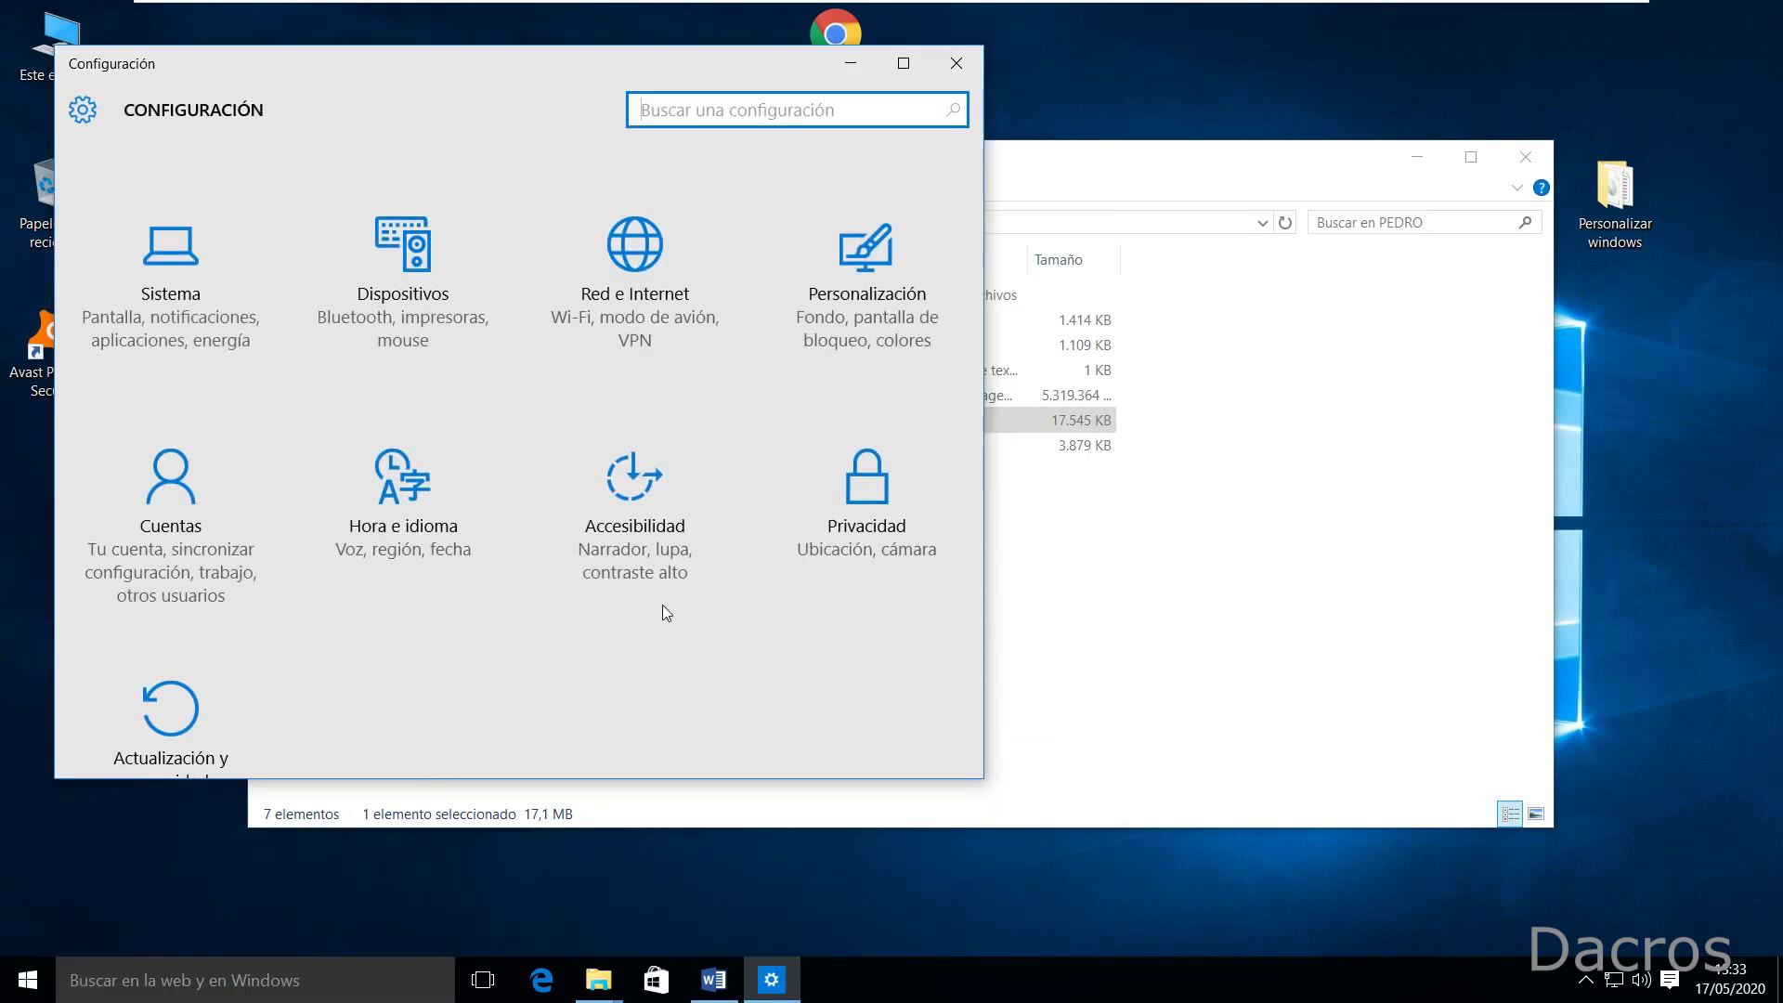
pyautogui.moveTo(969, 325); pyautogui.dragTo(966, 449)
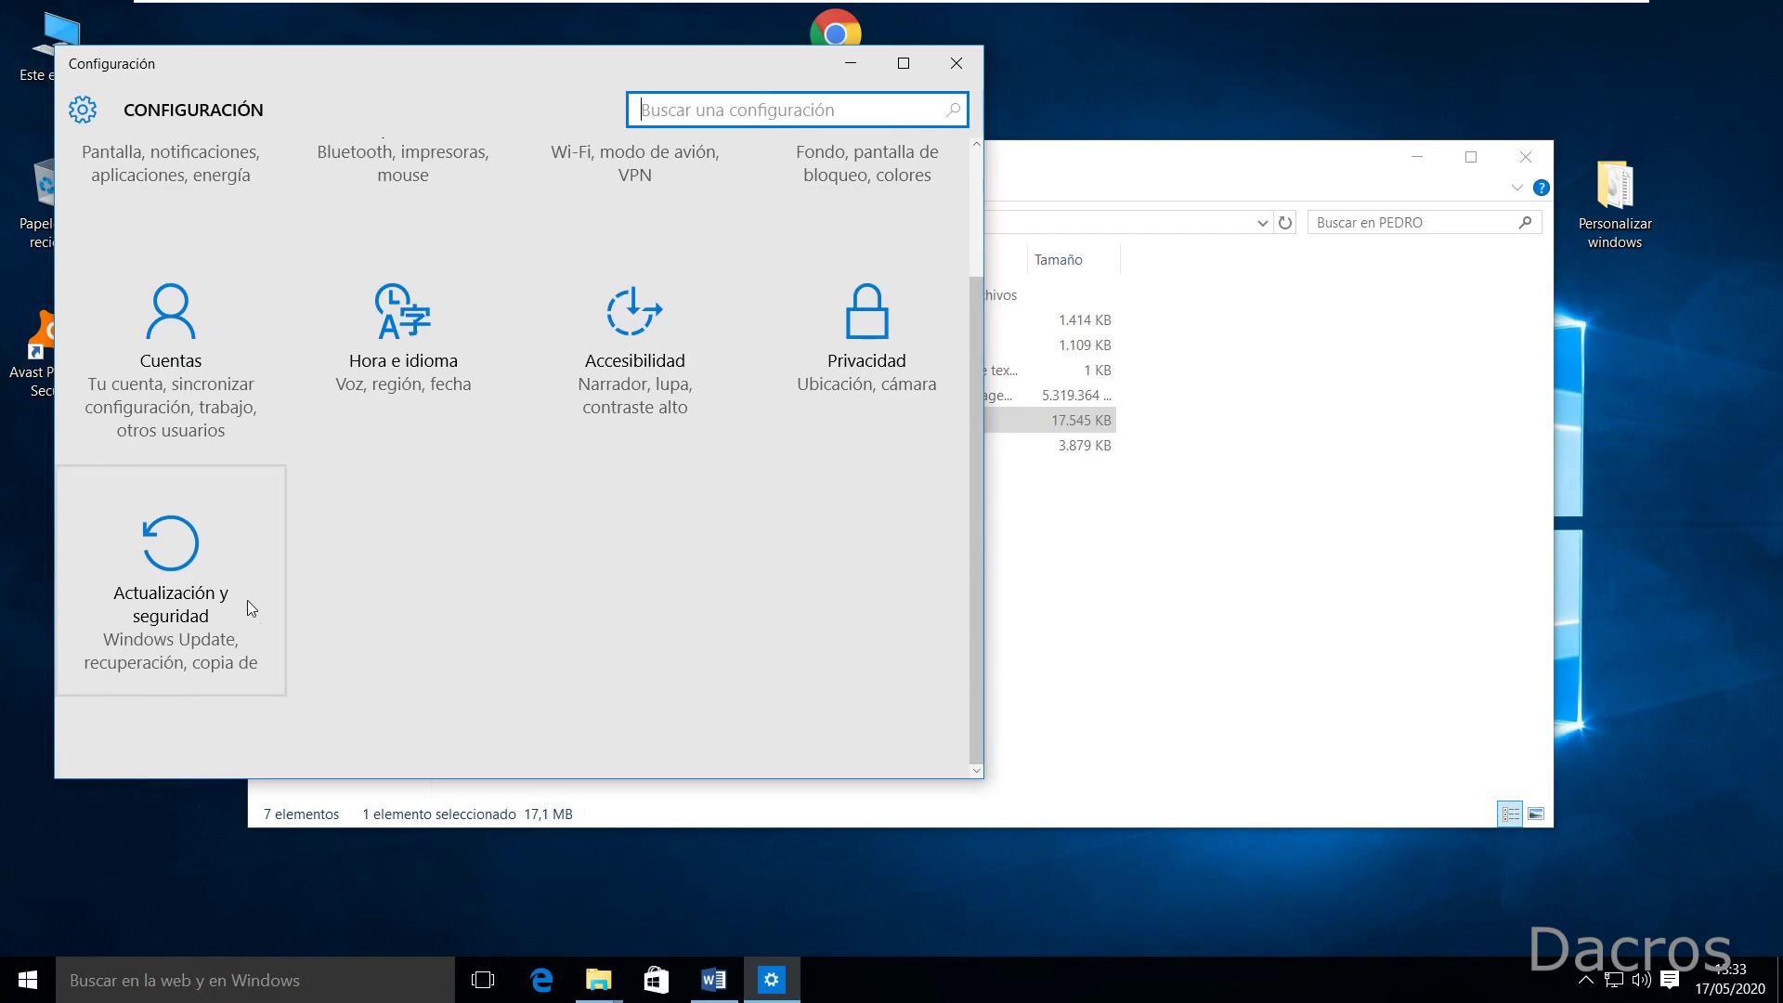
pyautogui.click(190, 628)
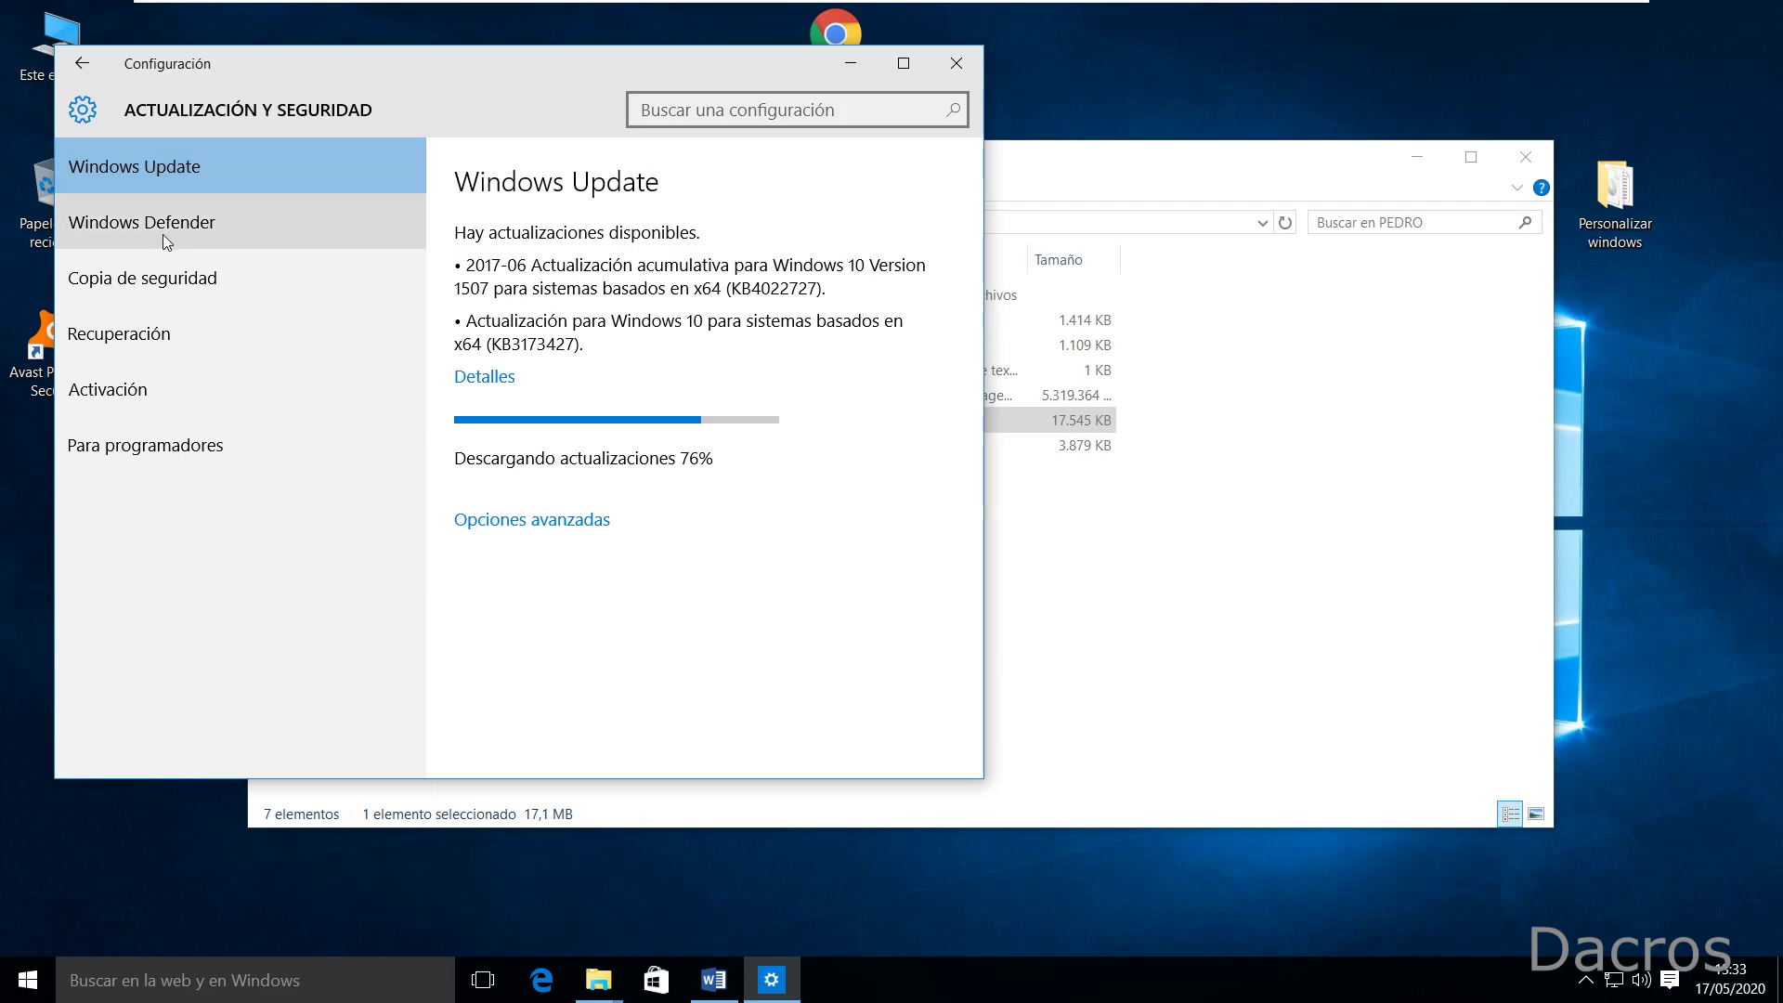
pyautogui.click(198, 235)
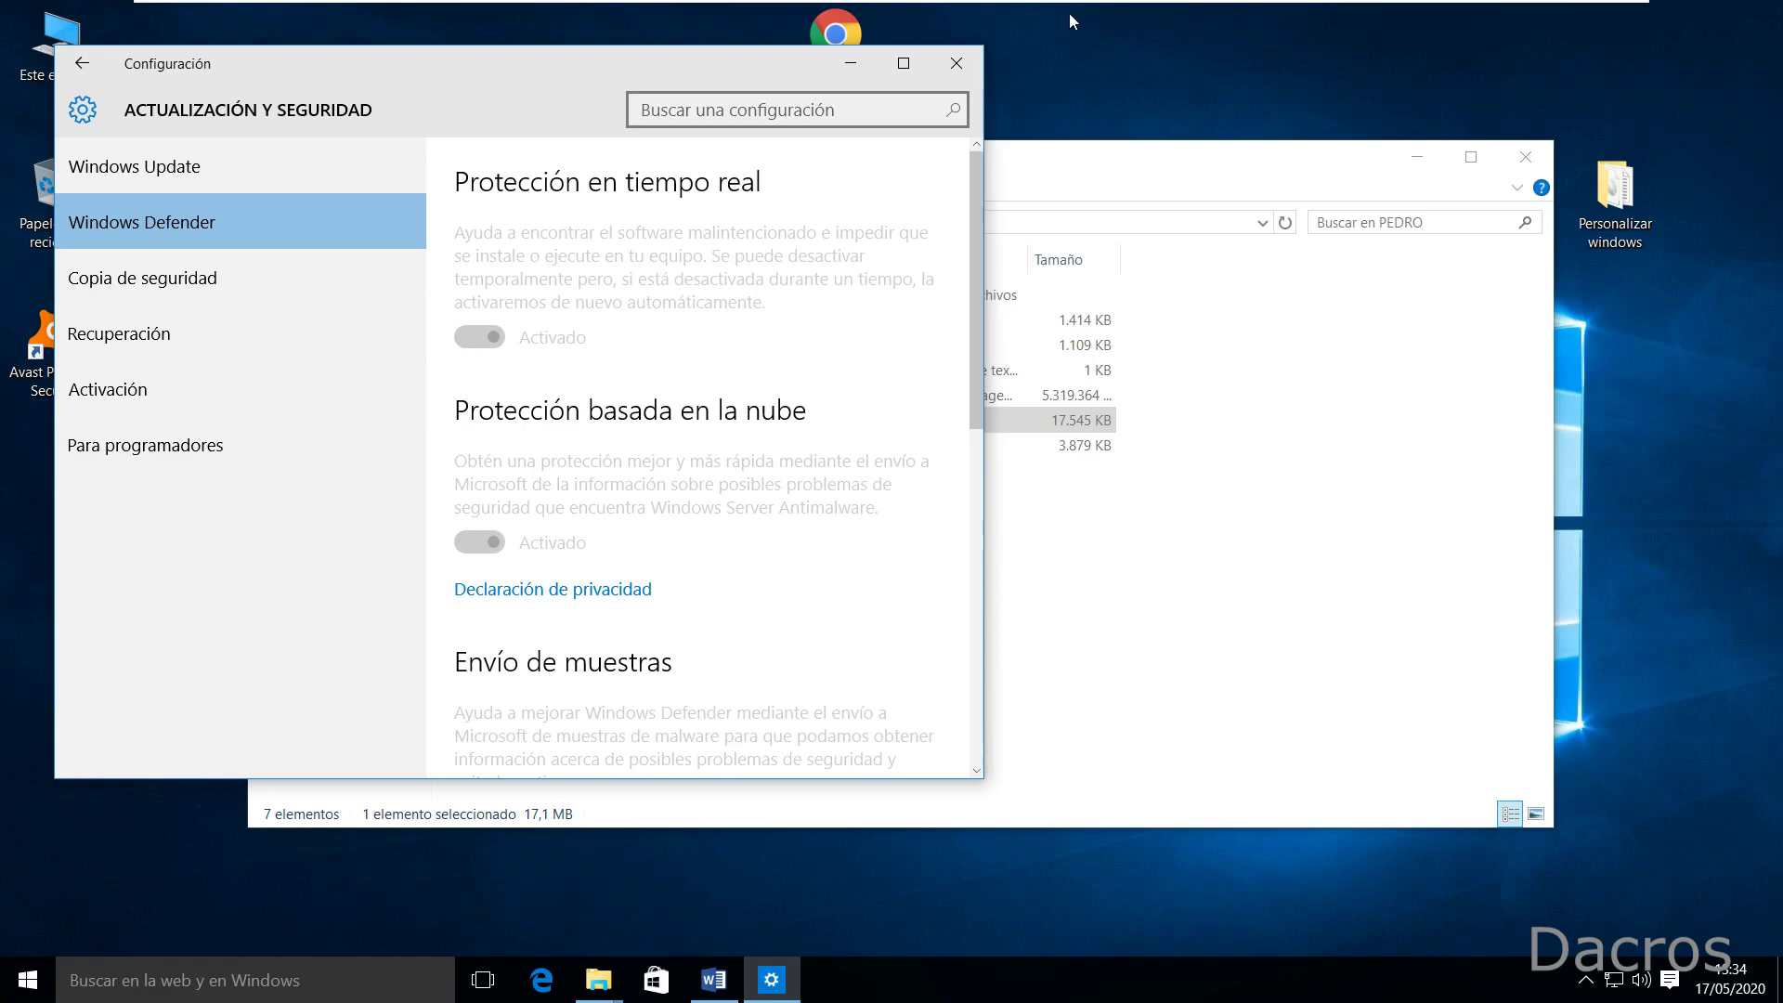
pyautogui.click(954, 63)
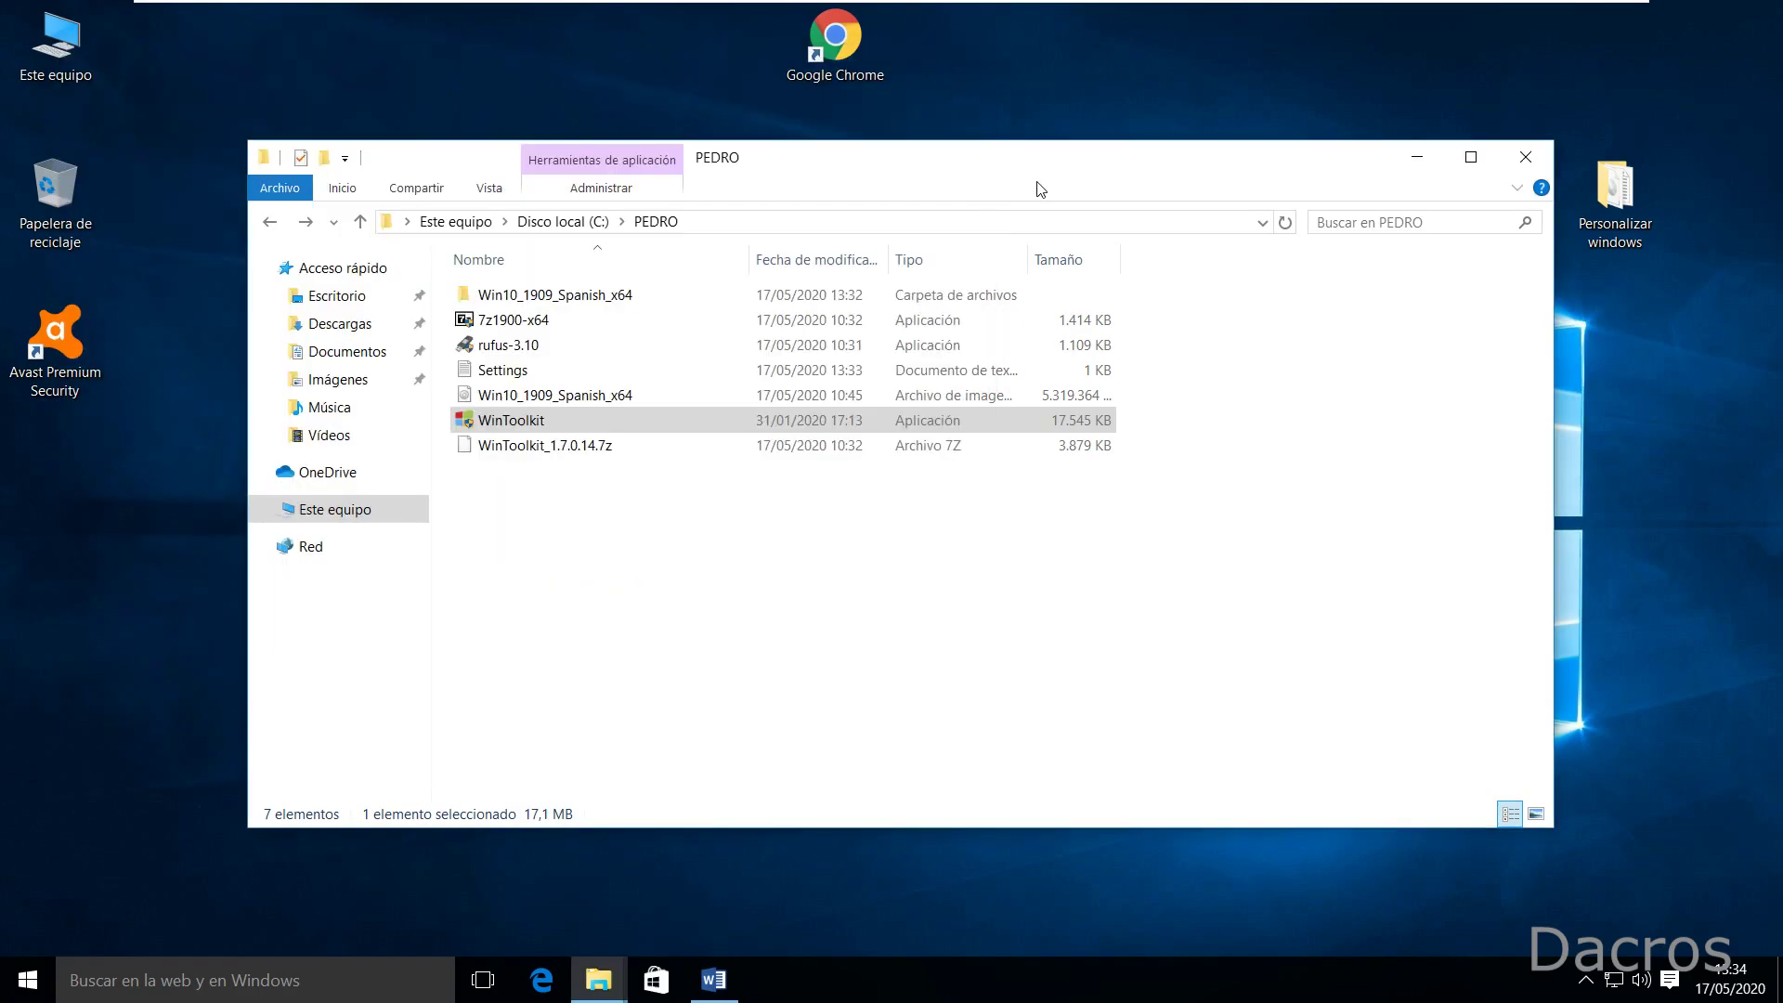
# Step: Disable all Avast shields for 1 hour and confirm stopping them
pyautogui.click(1584, 977)
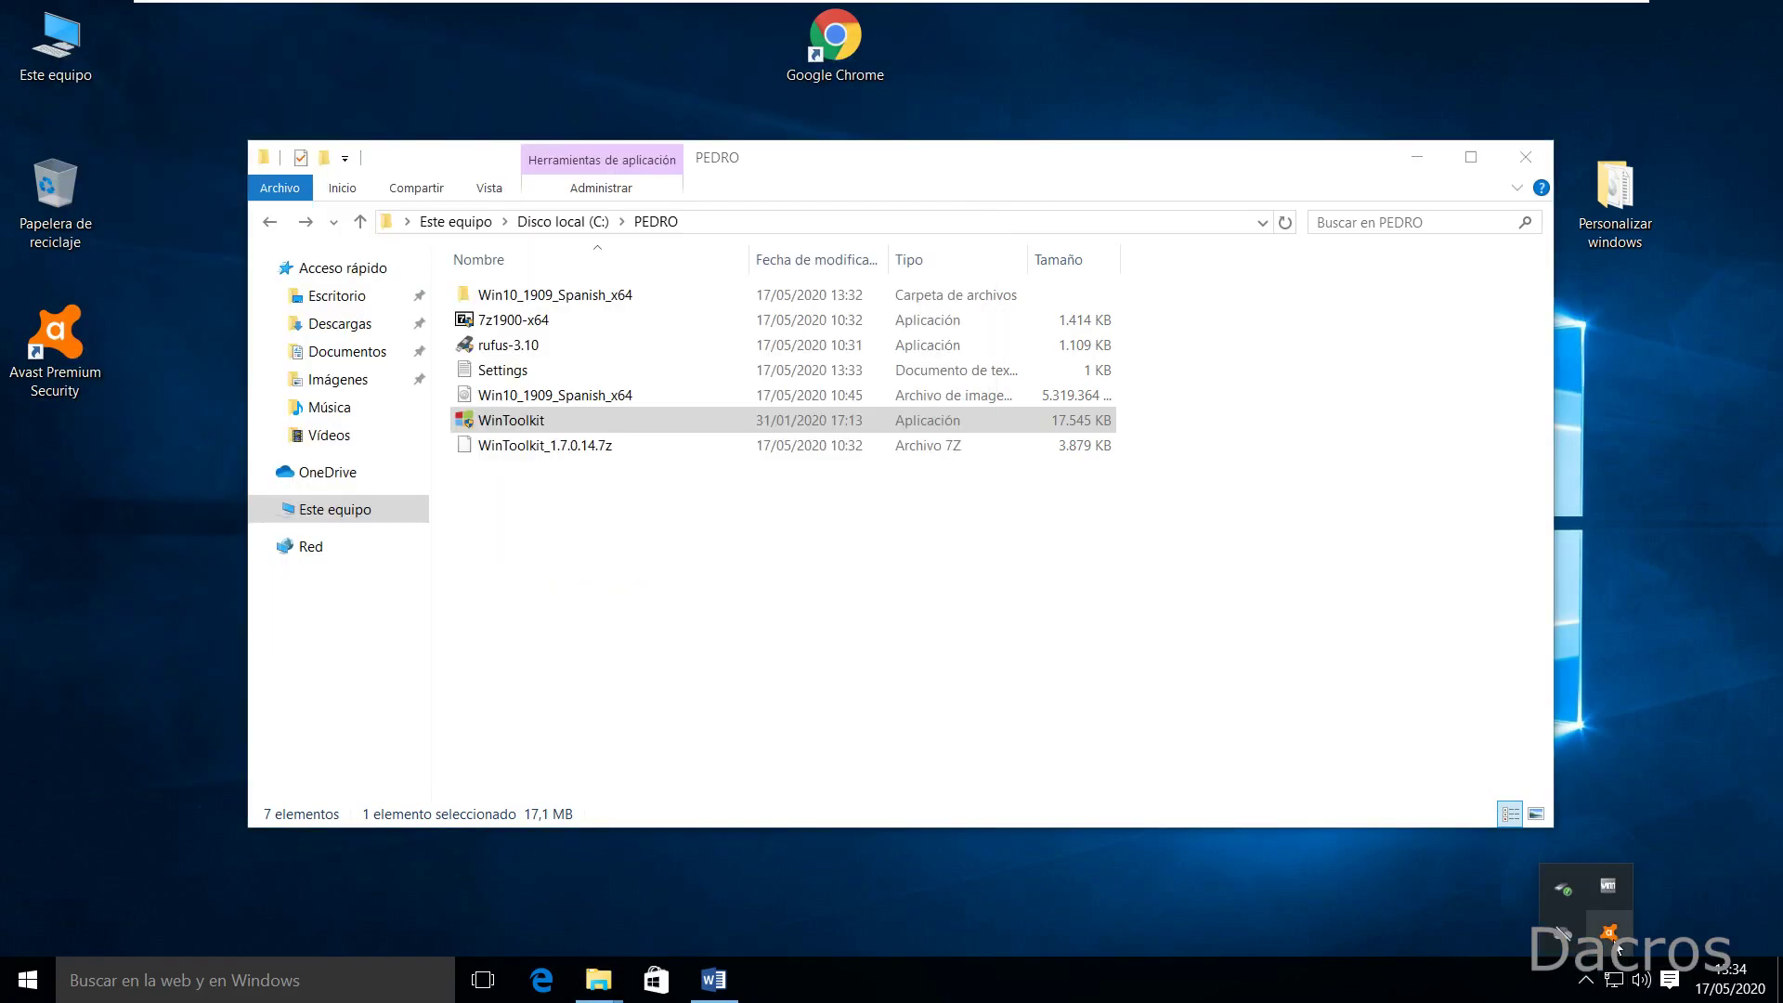
pyautogui.rightClick(1616, 945)
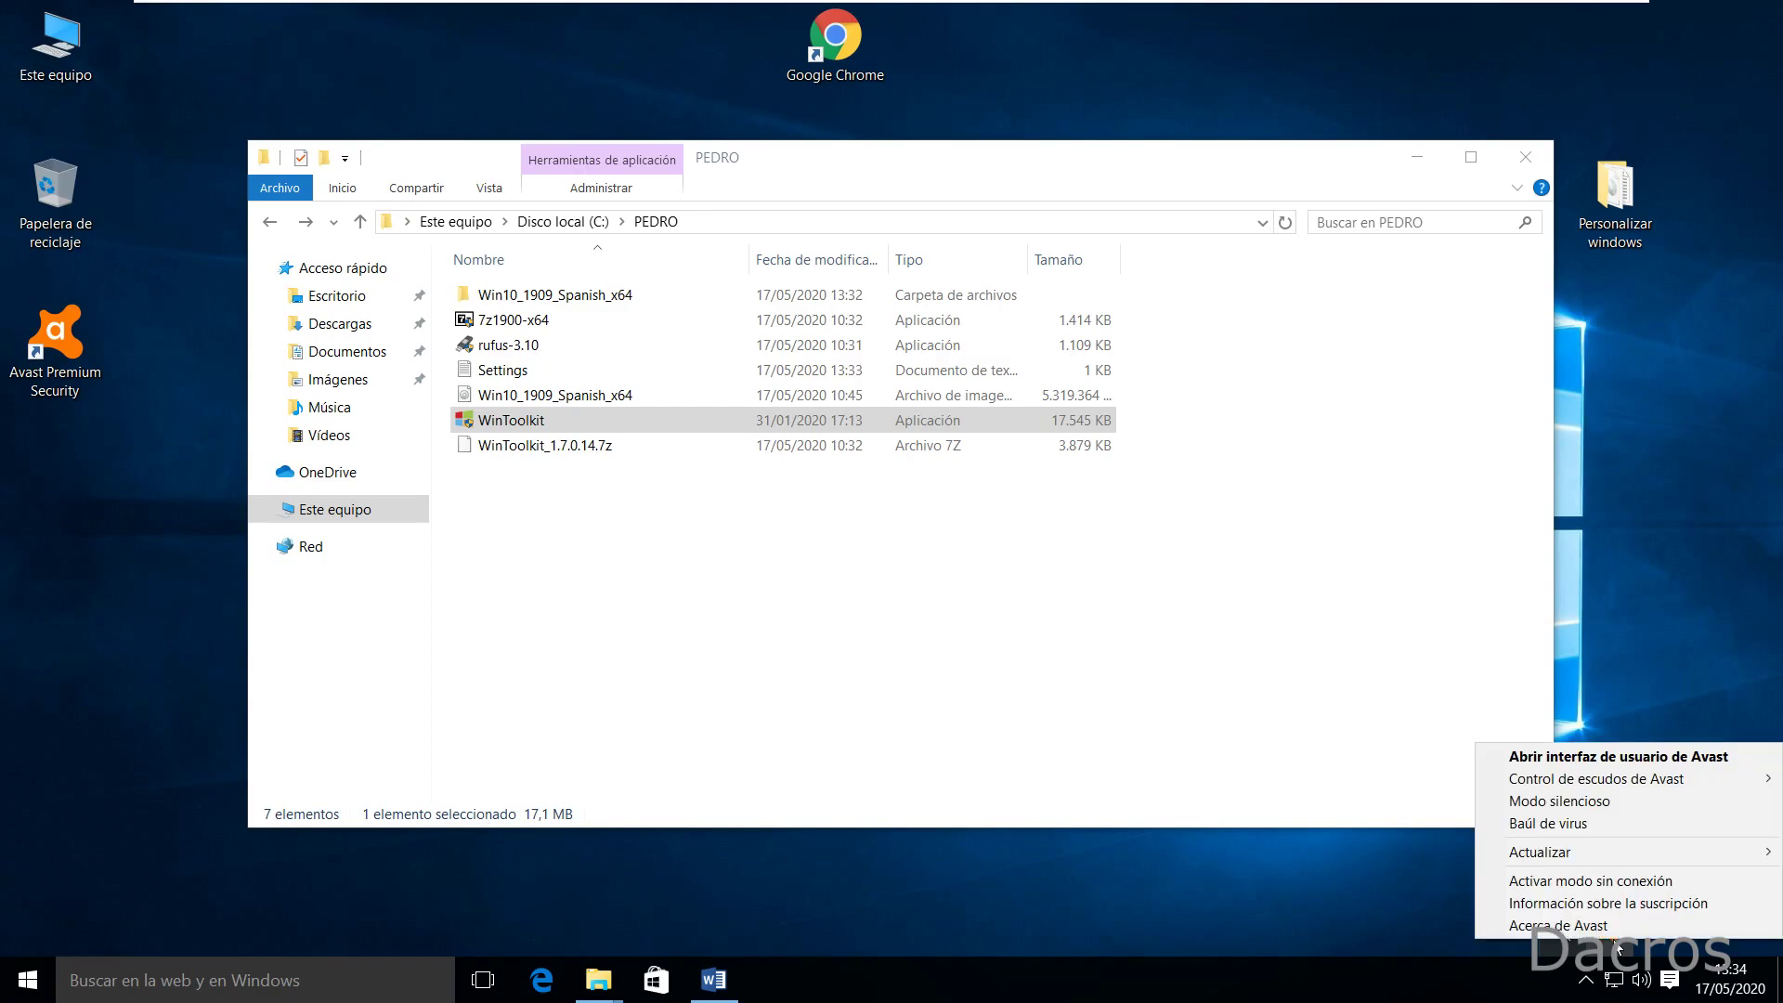
pyautogui.moveTo(1673, 787)
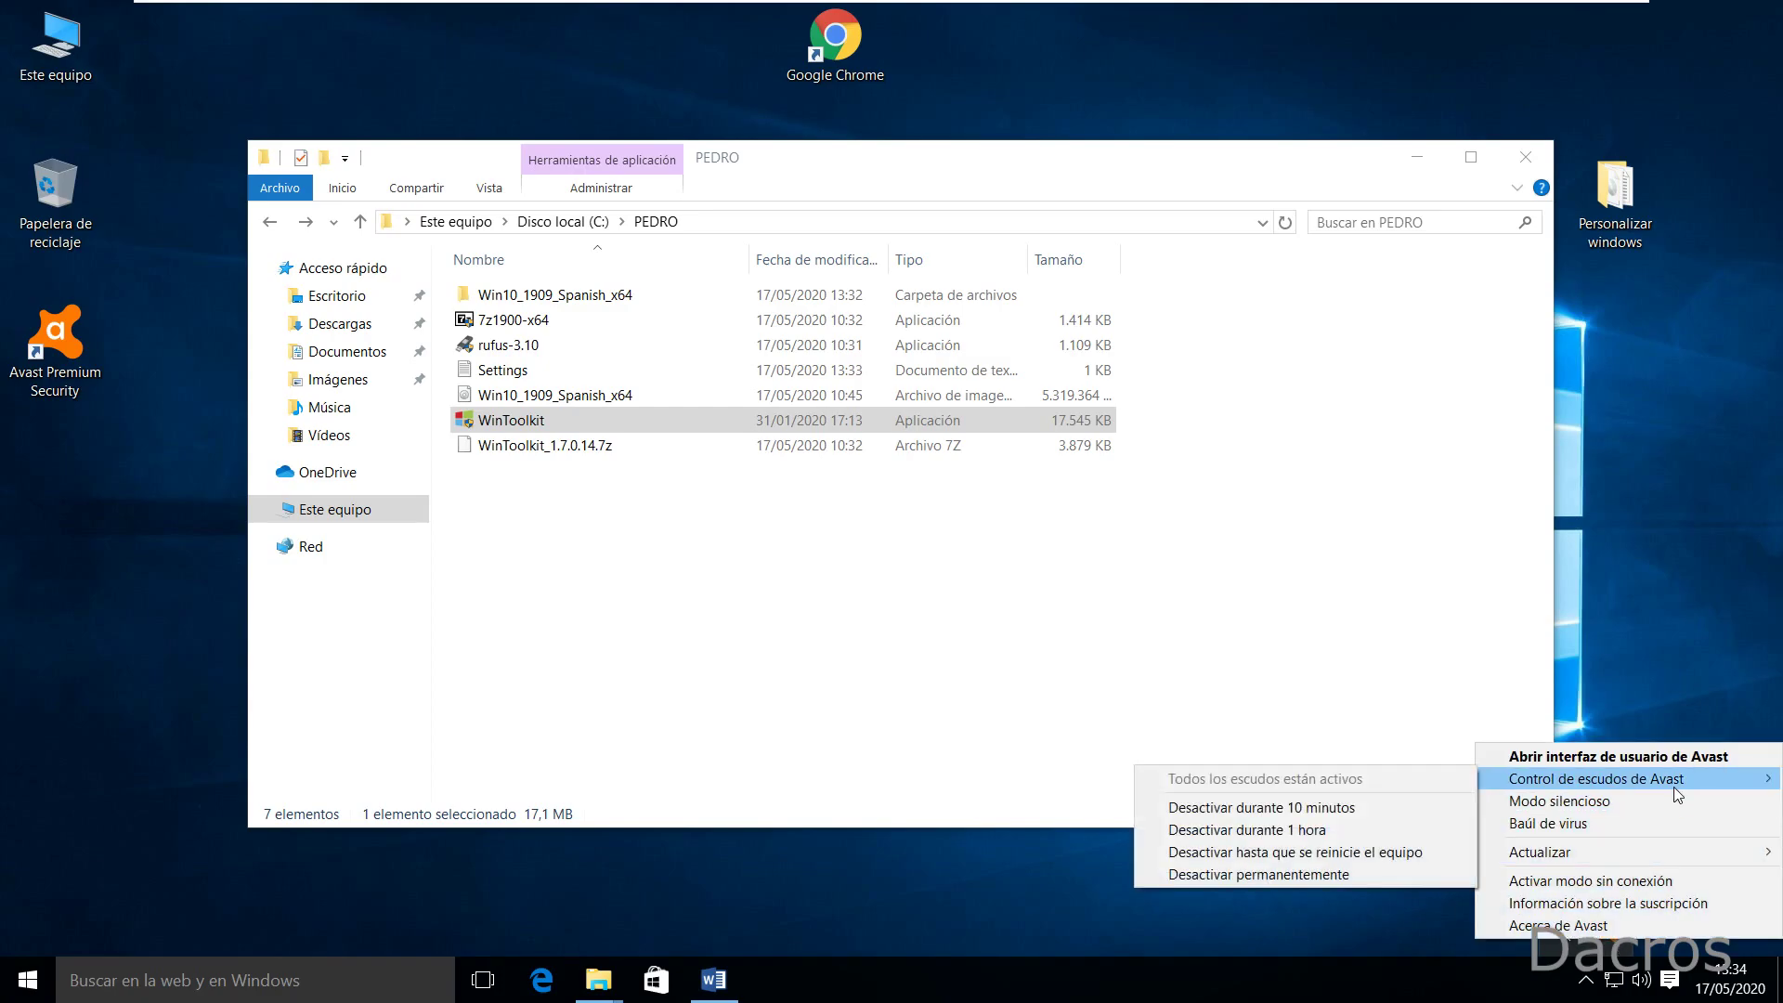
pyautogui.click(1324, 837)
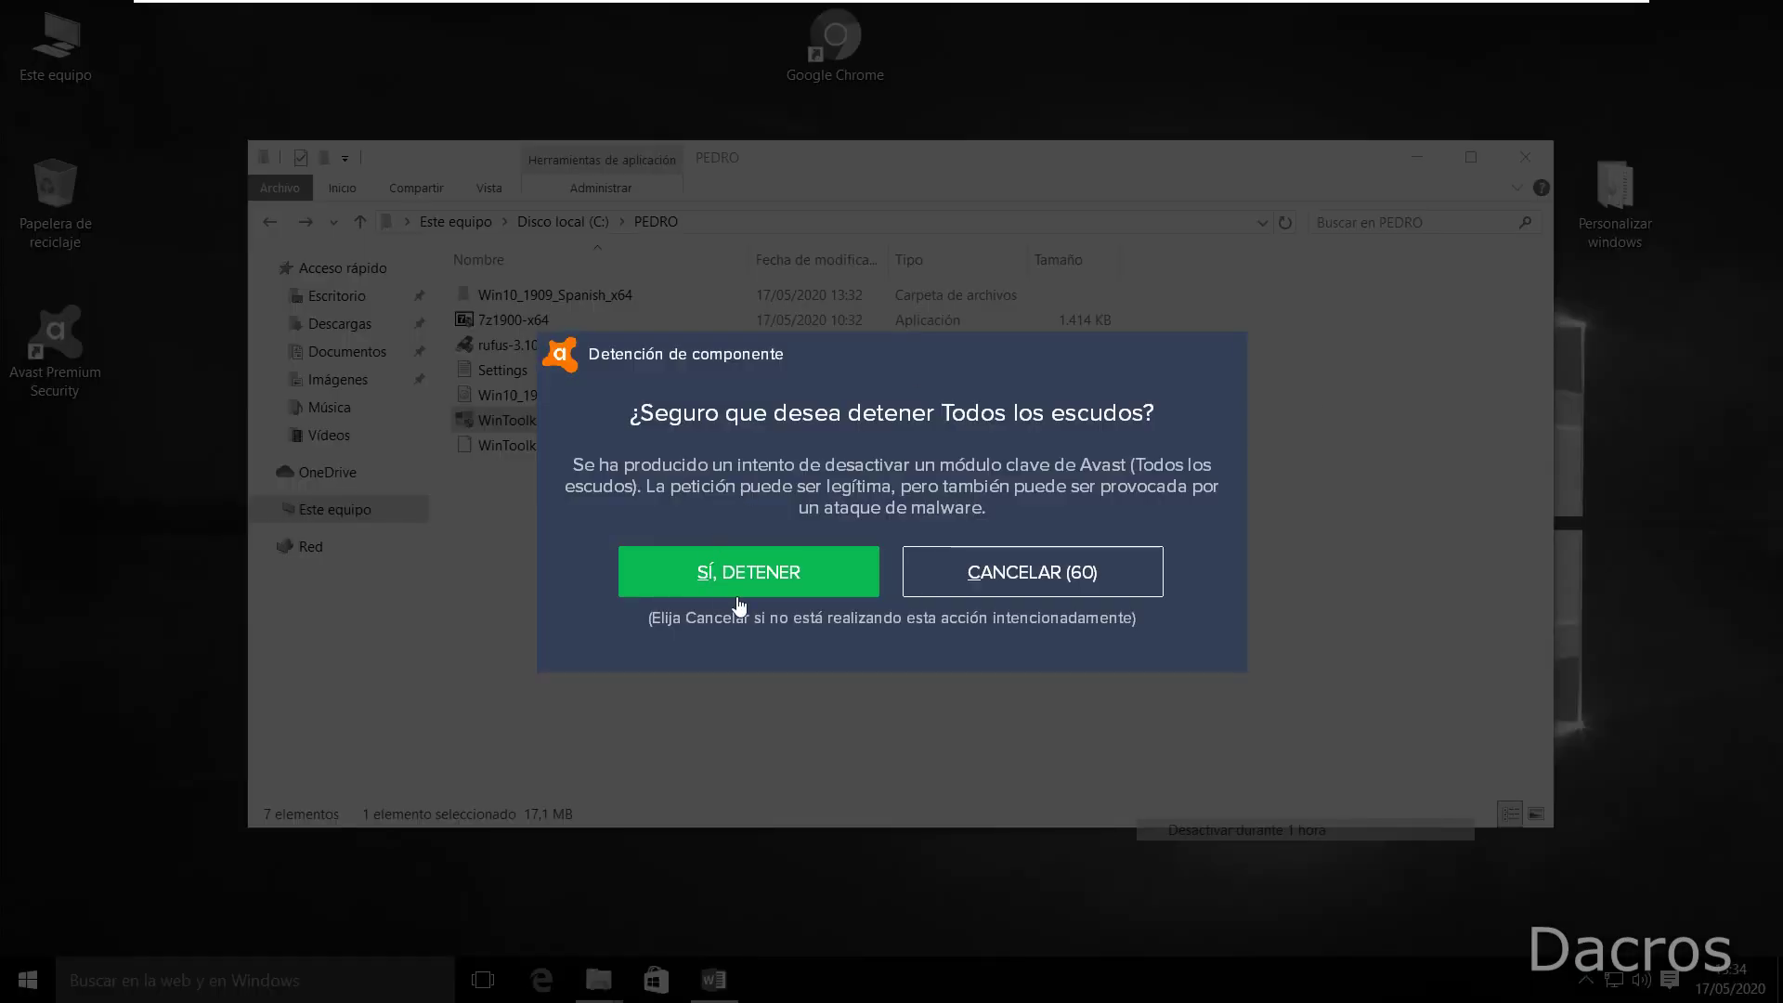
pyautogui.click(743, 594)
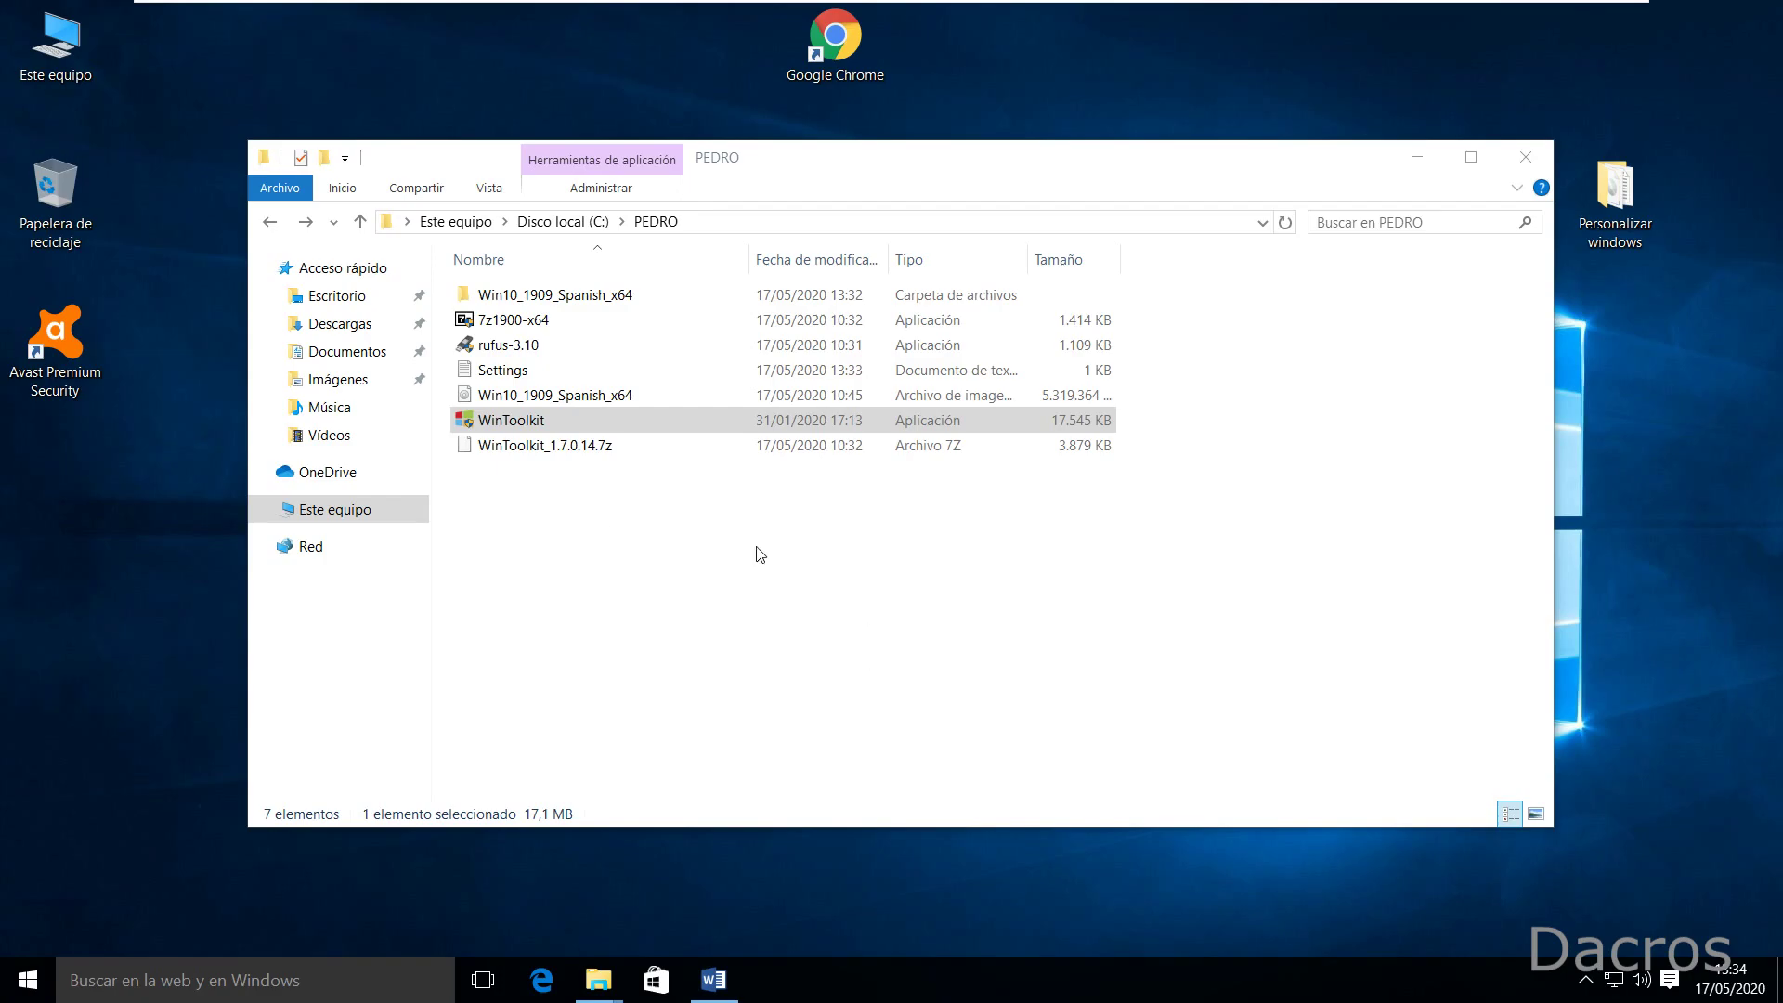
# Step: Run WinToolkit again, allow it to make changes, and decline the download of the newer DISM version
pyautogui.doubleClick(534, 422)
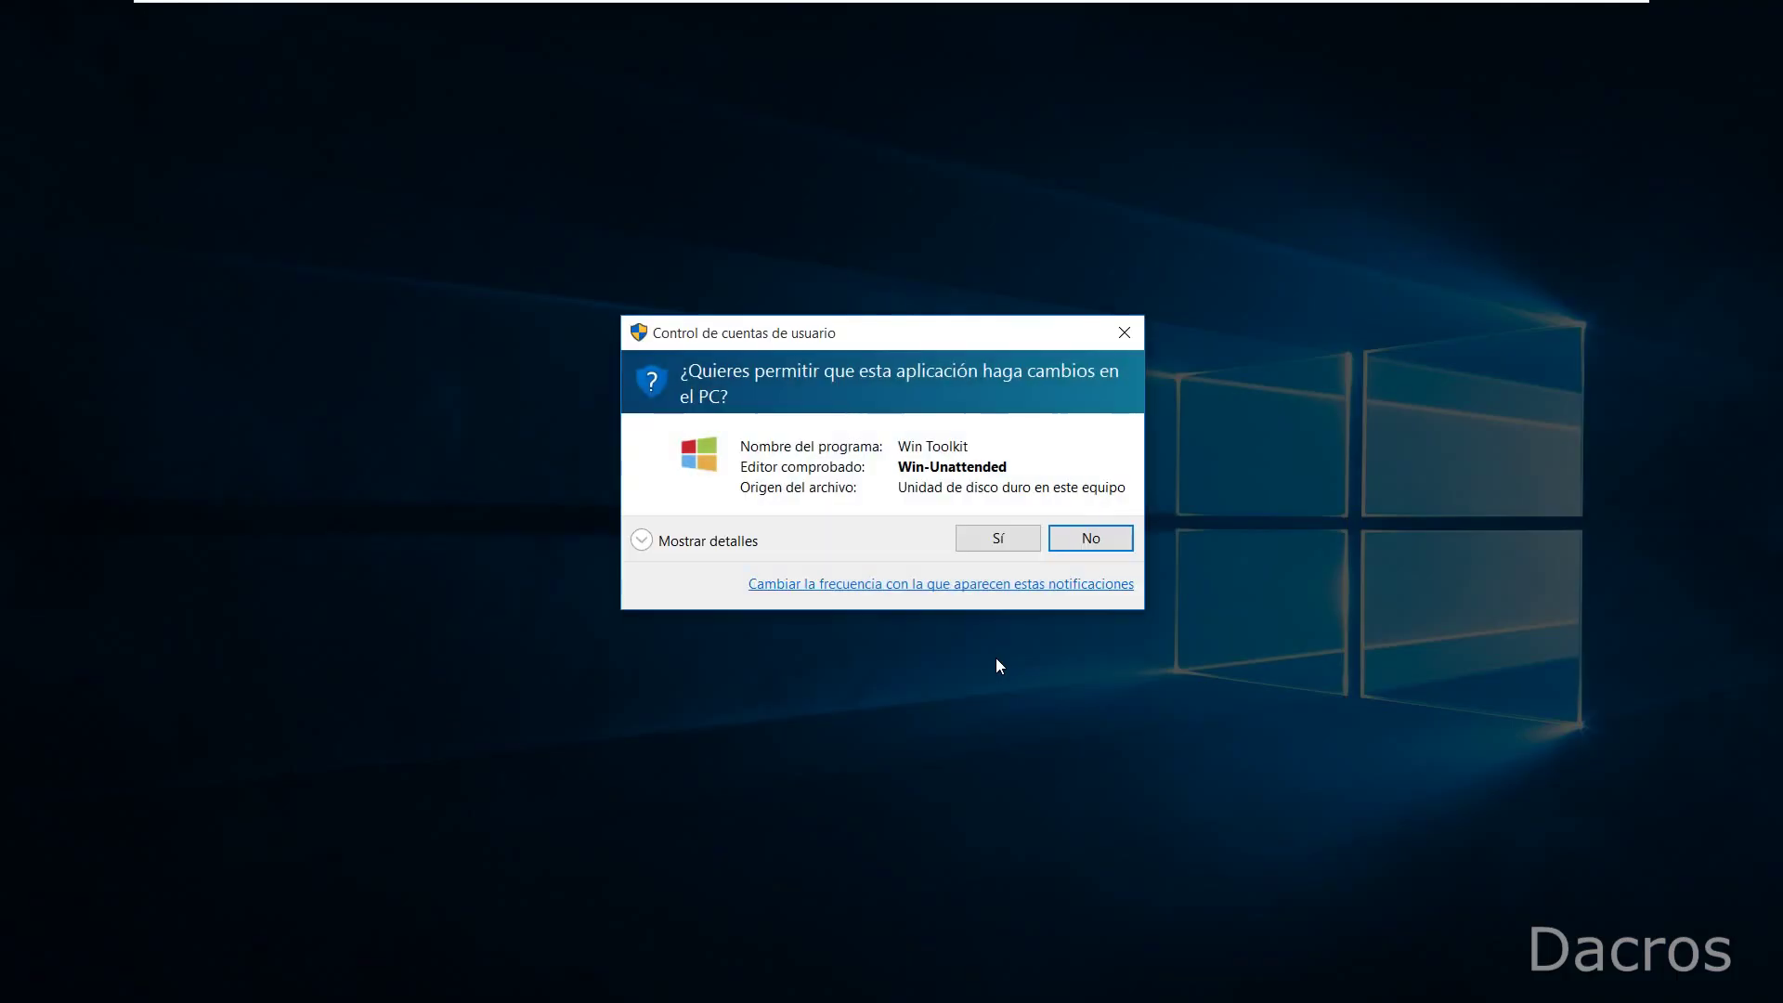
pyautogui.click(998, 542)
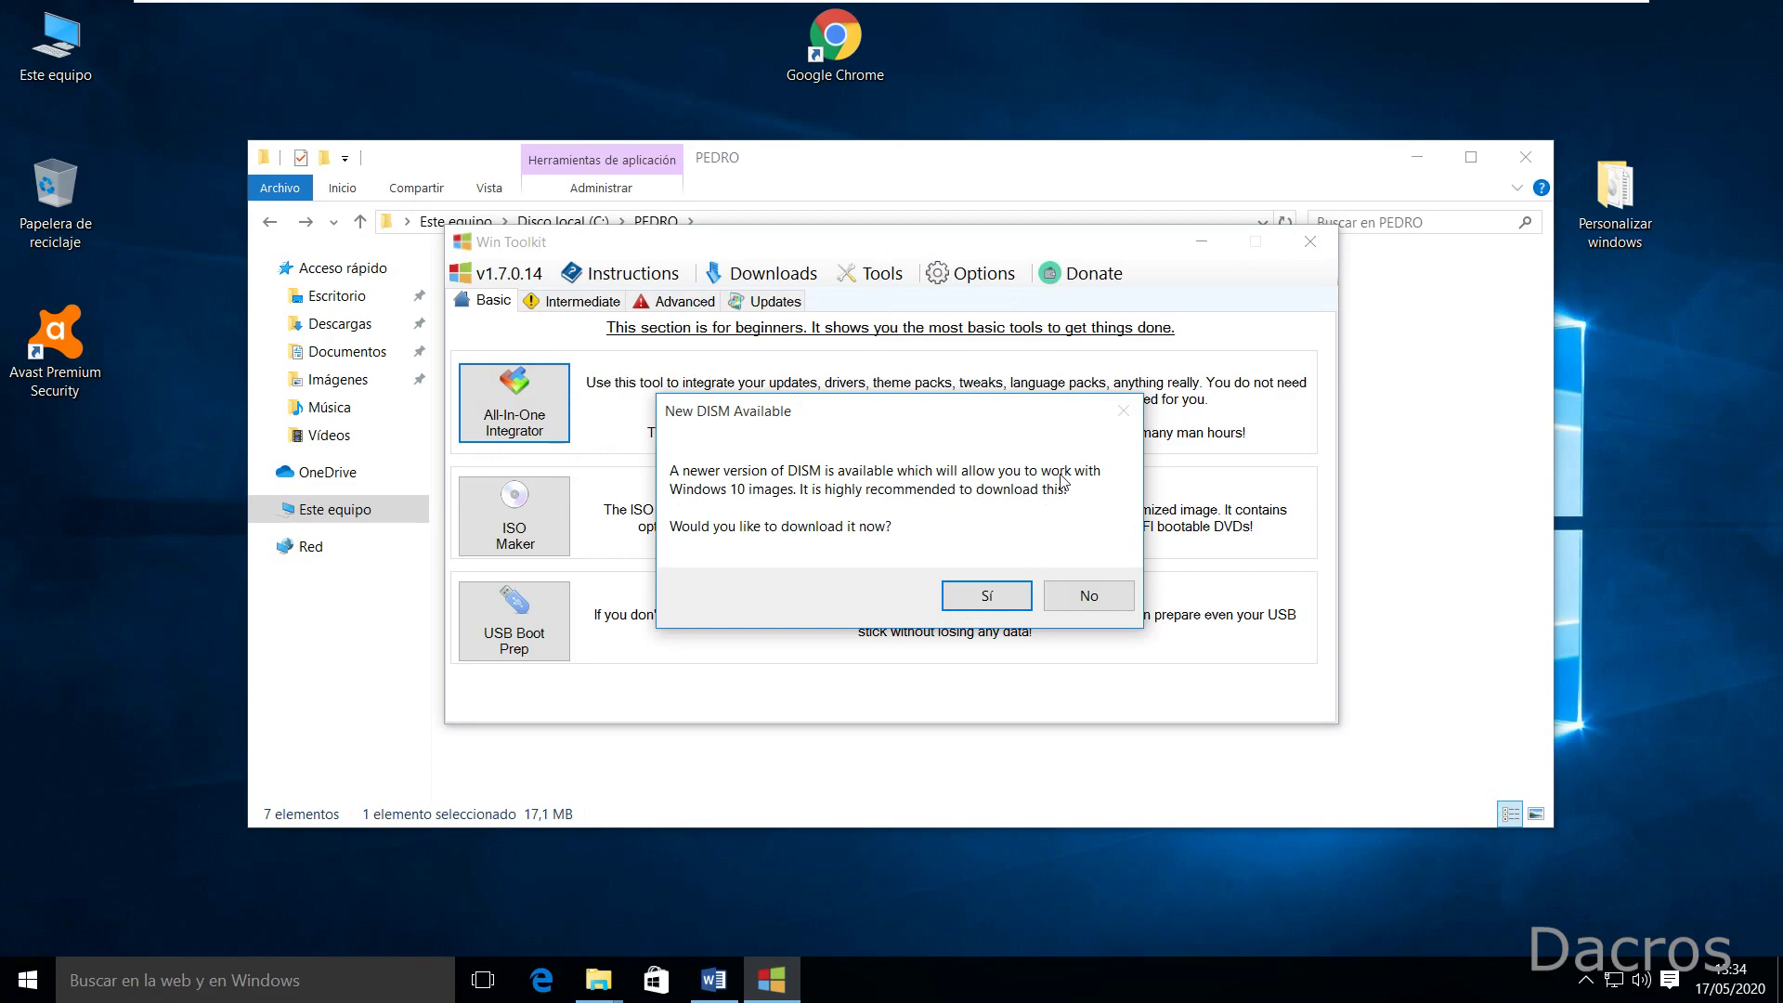
pyautogui.click(1107, 594)
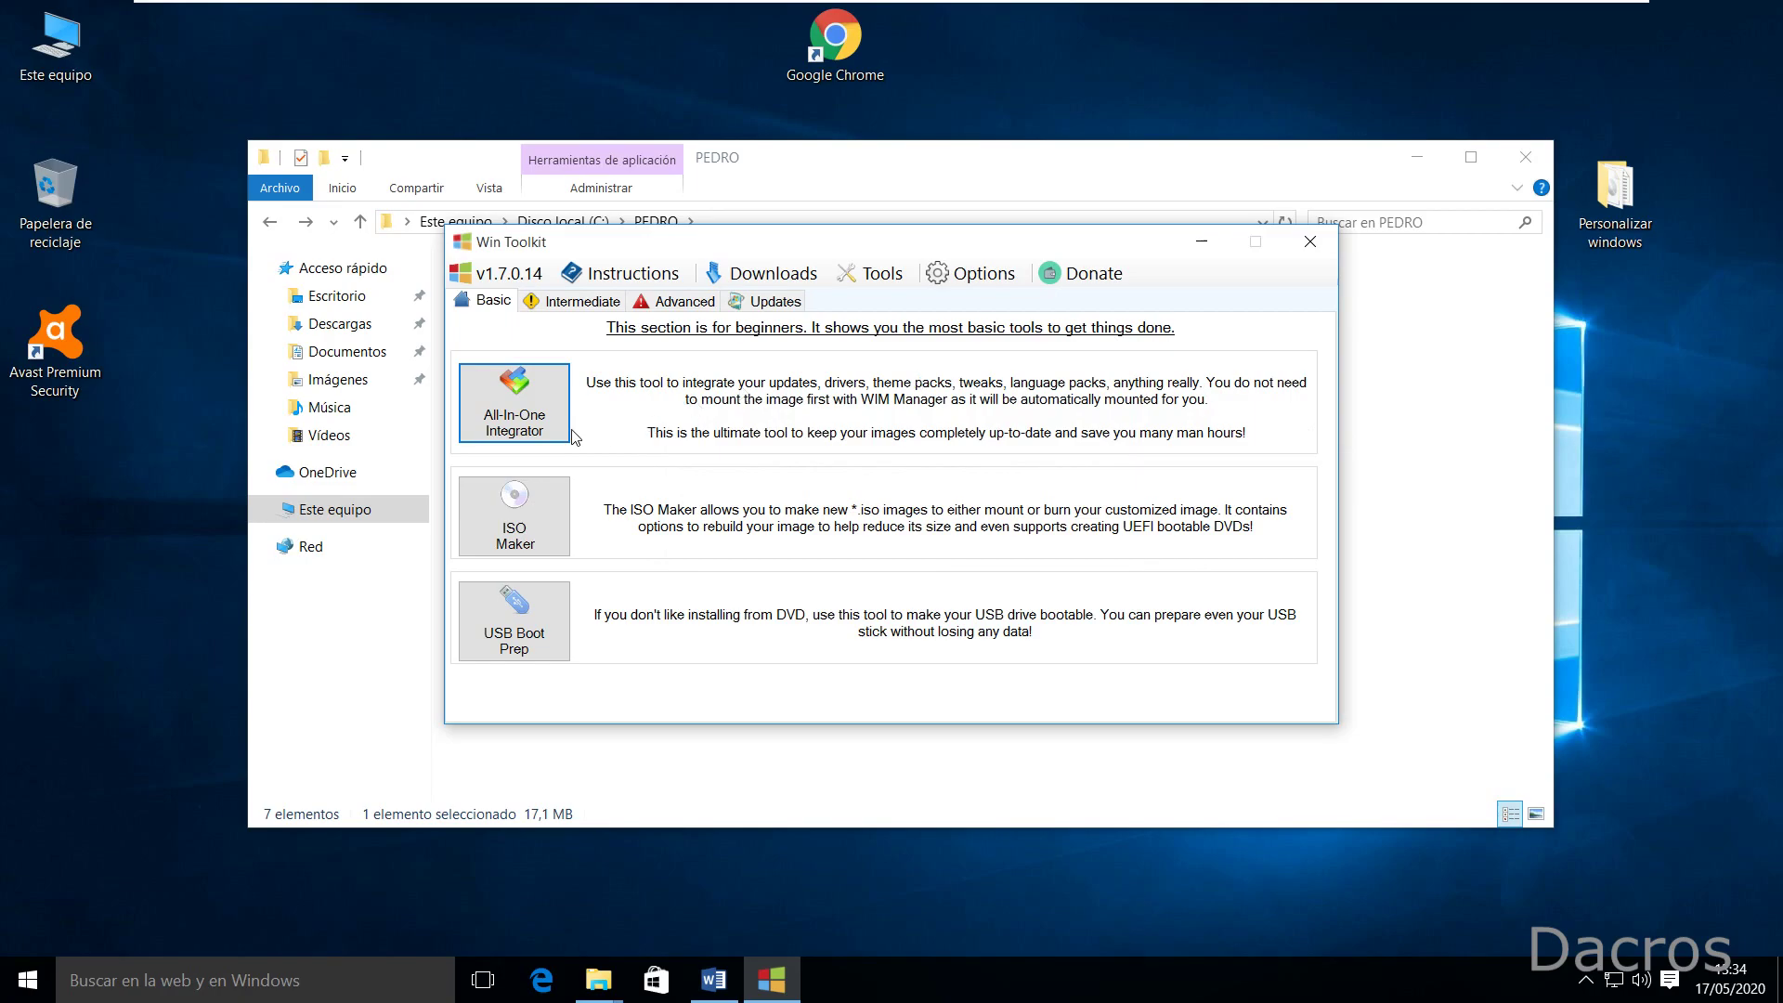
# Step: Start the All-In-One Integrator and load the WIM file install.wim from C:\PEDRO\Win10_1909_Spanish_x64\sources
pyautogui.click(517, 421)
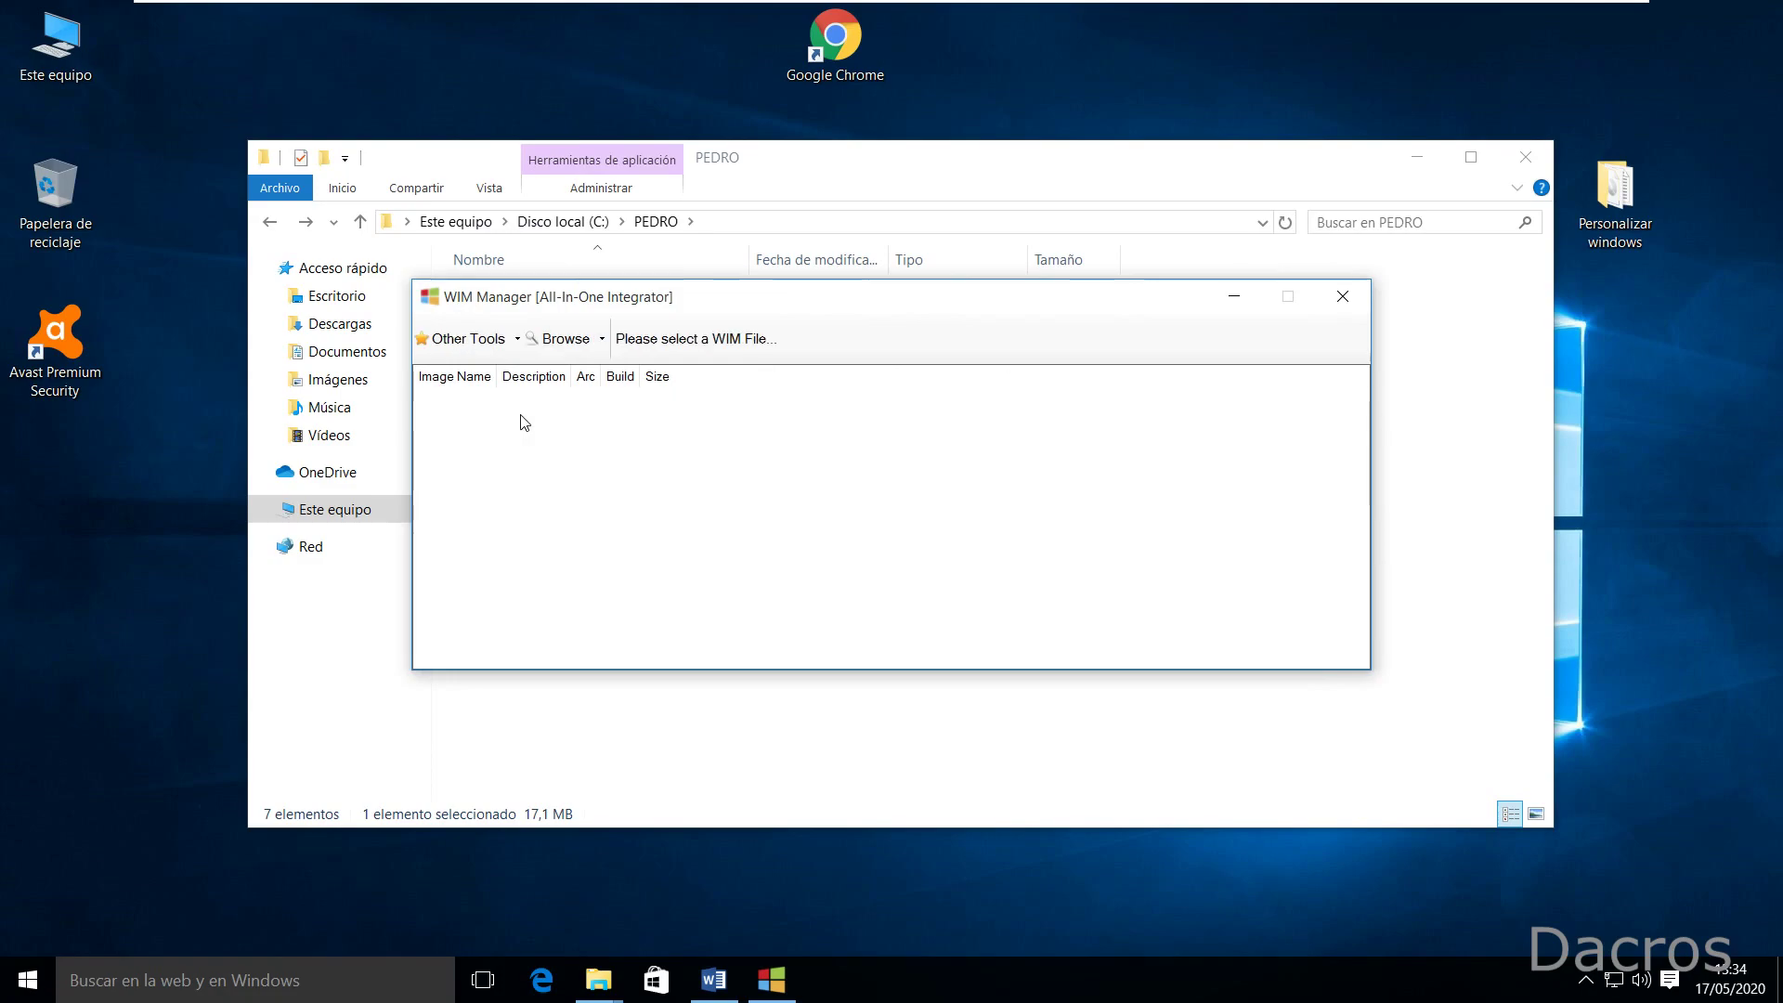
pyautogui.click(599, 351)
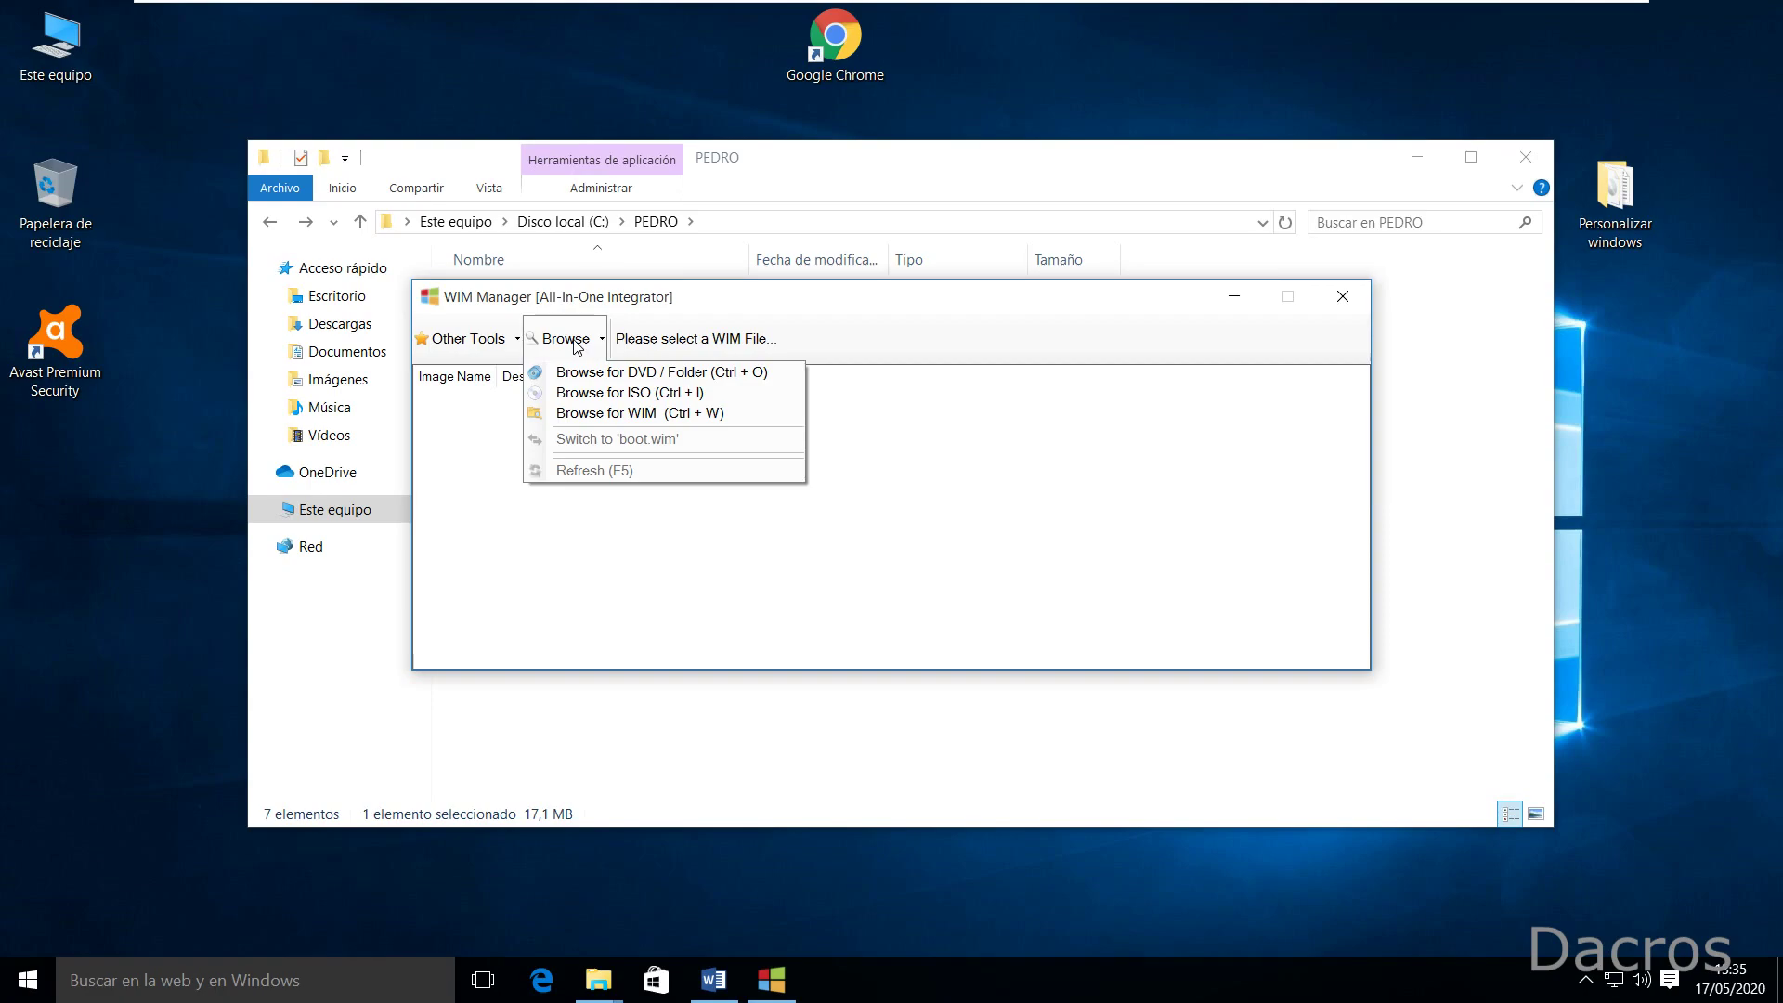
pyautogui.click(628, 414)
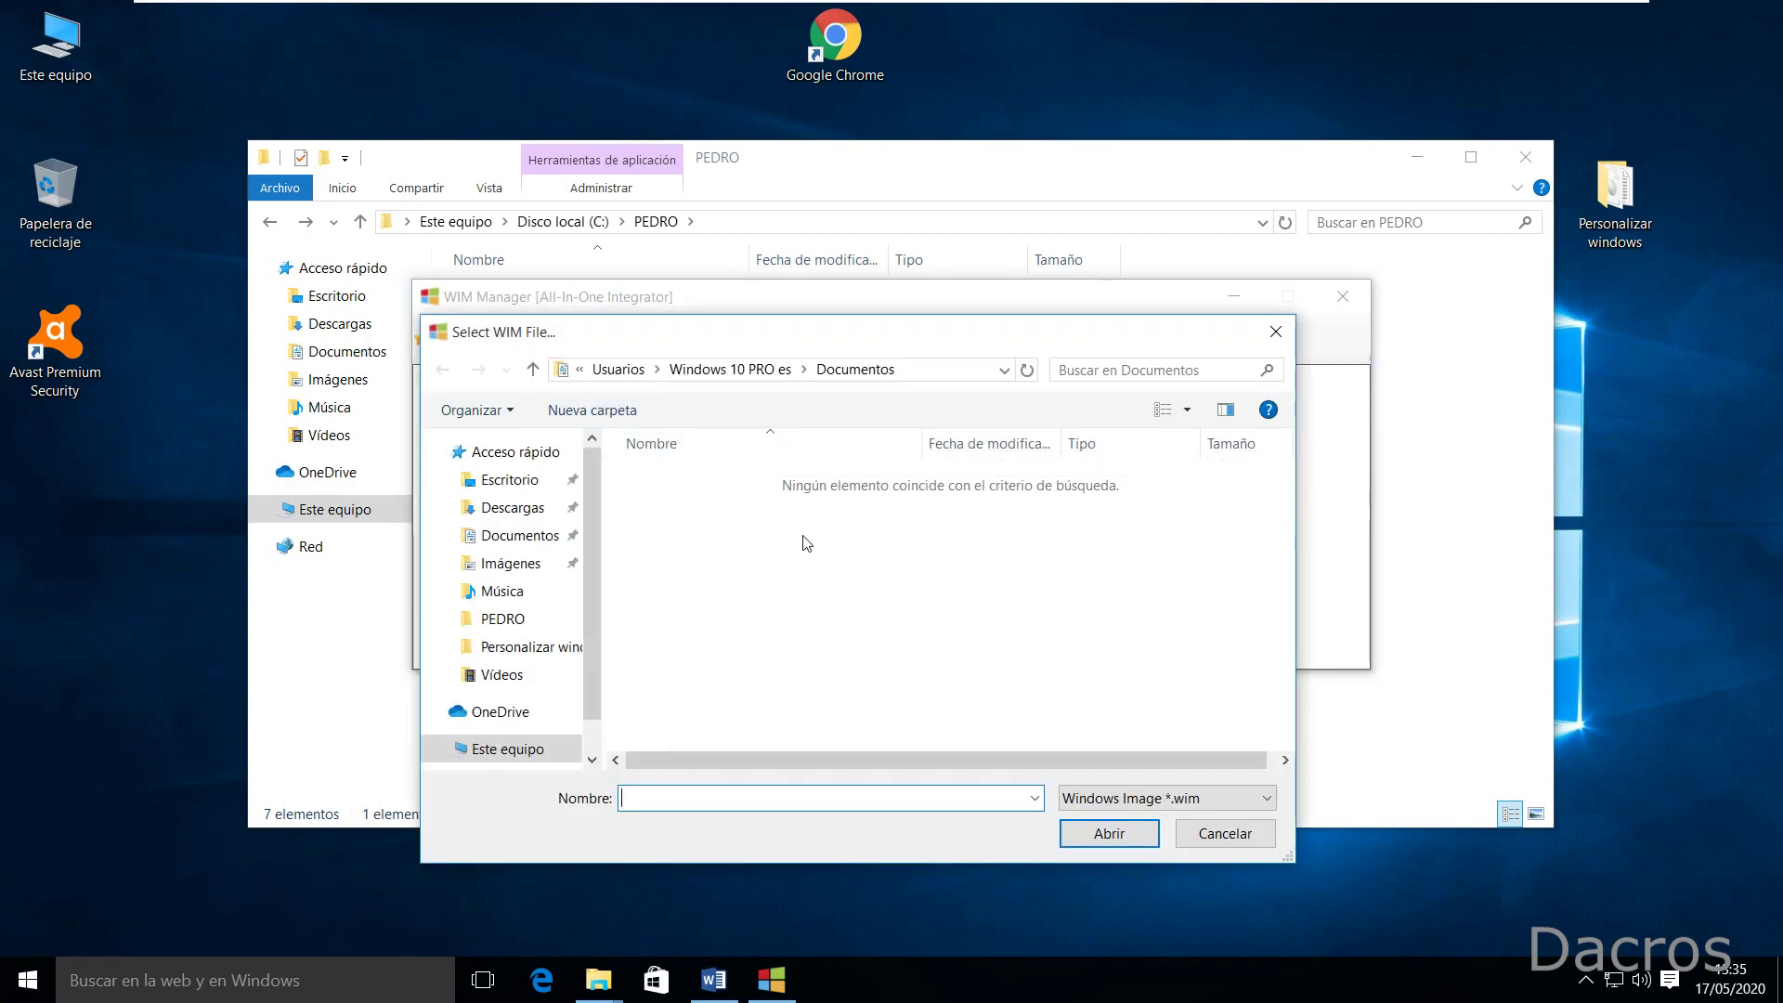
pyautogui.scroll(-1, 557, 632)
pyautogui.click(513, 686)
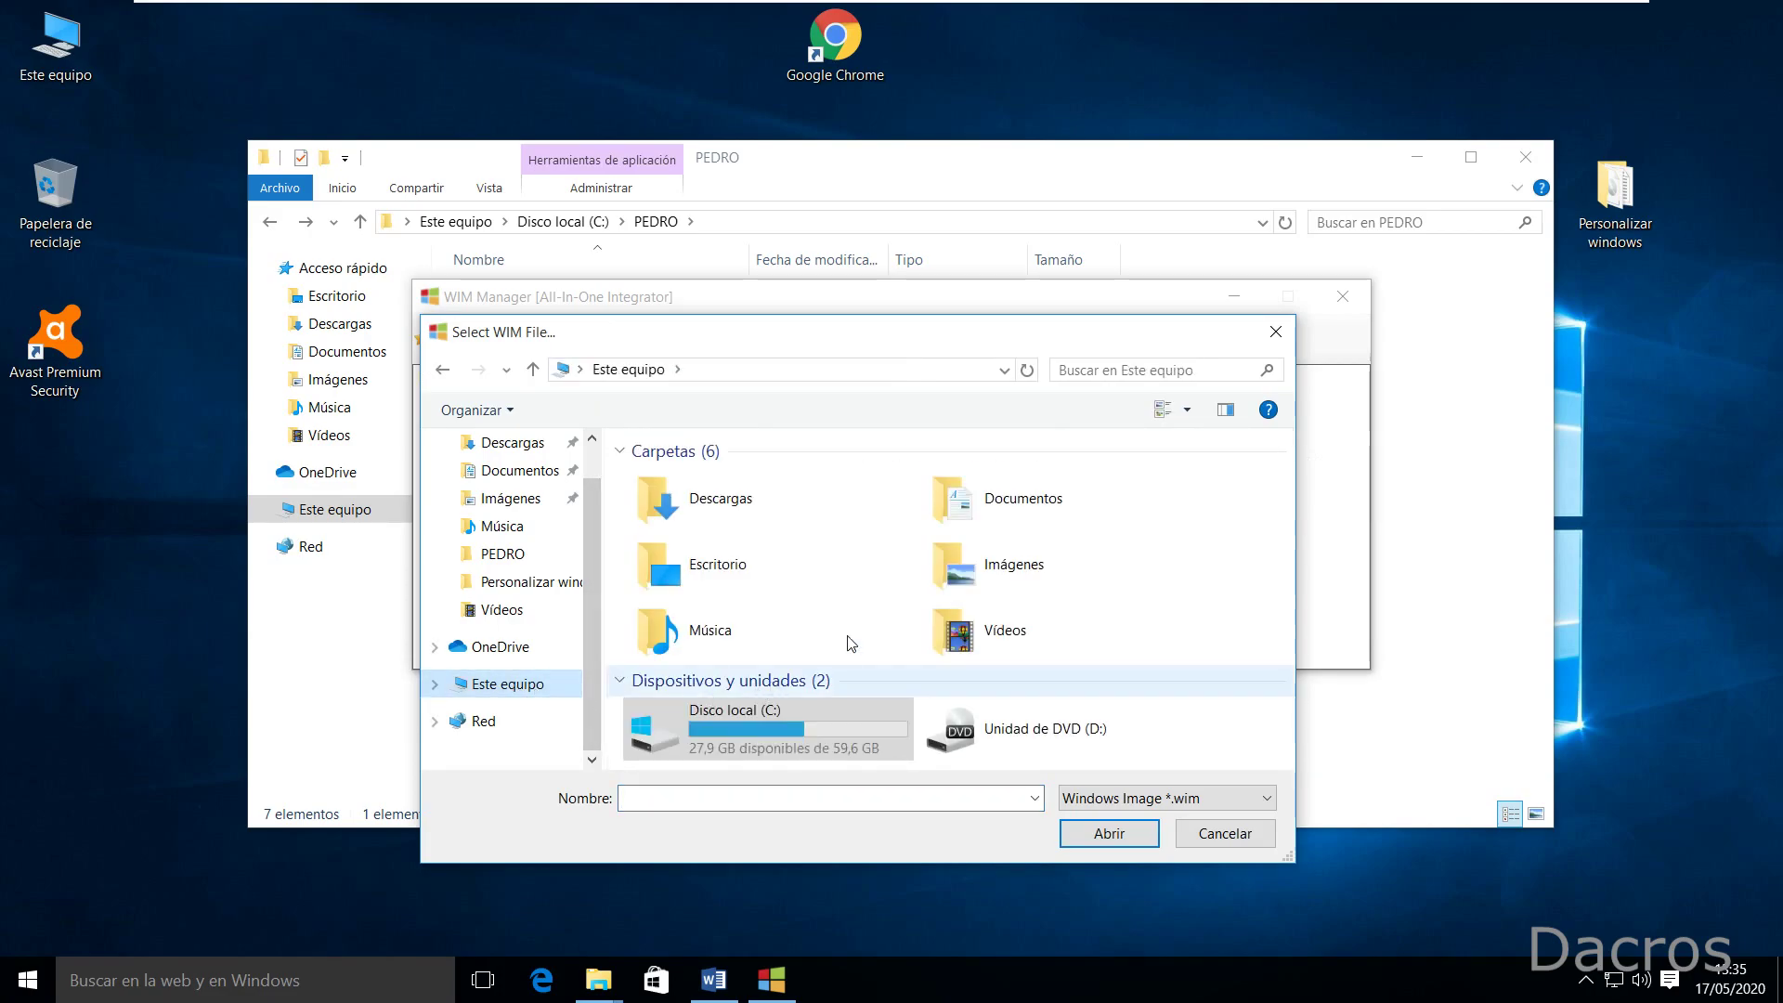
pyautogui.doubleClick(830, 705)
pyautogui.doubleClick(695, 528)
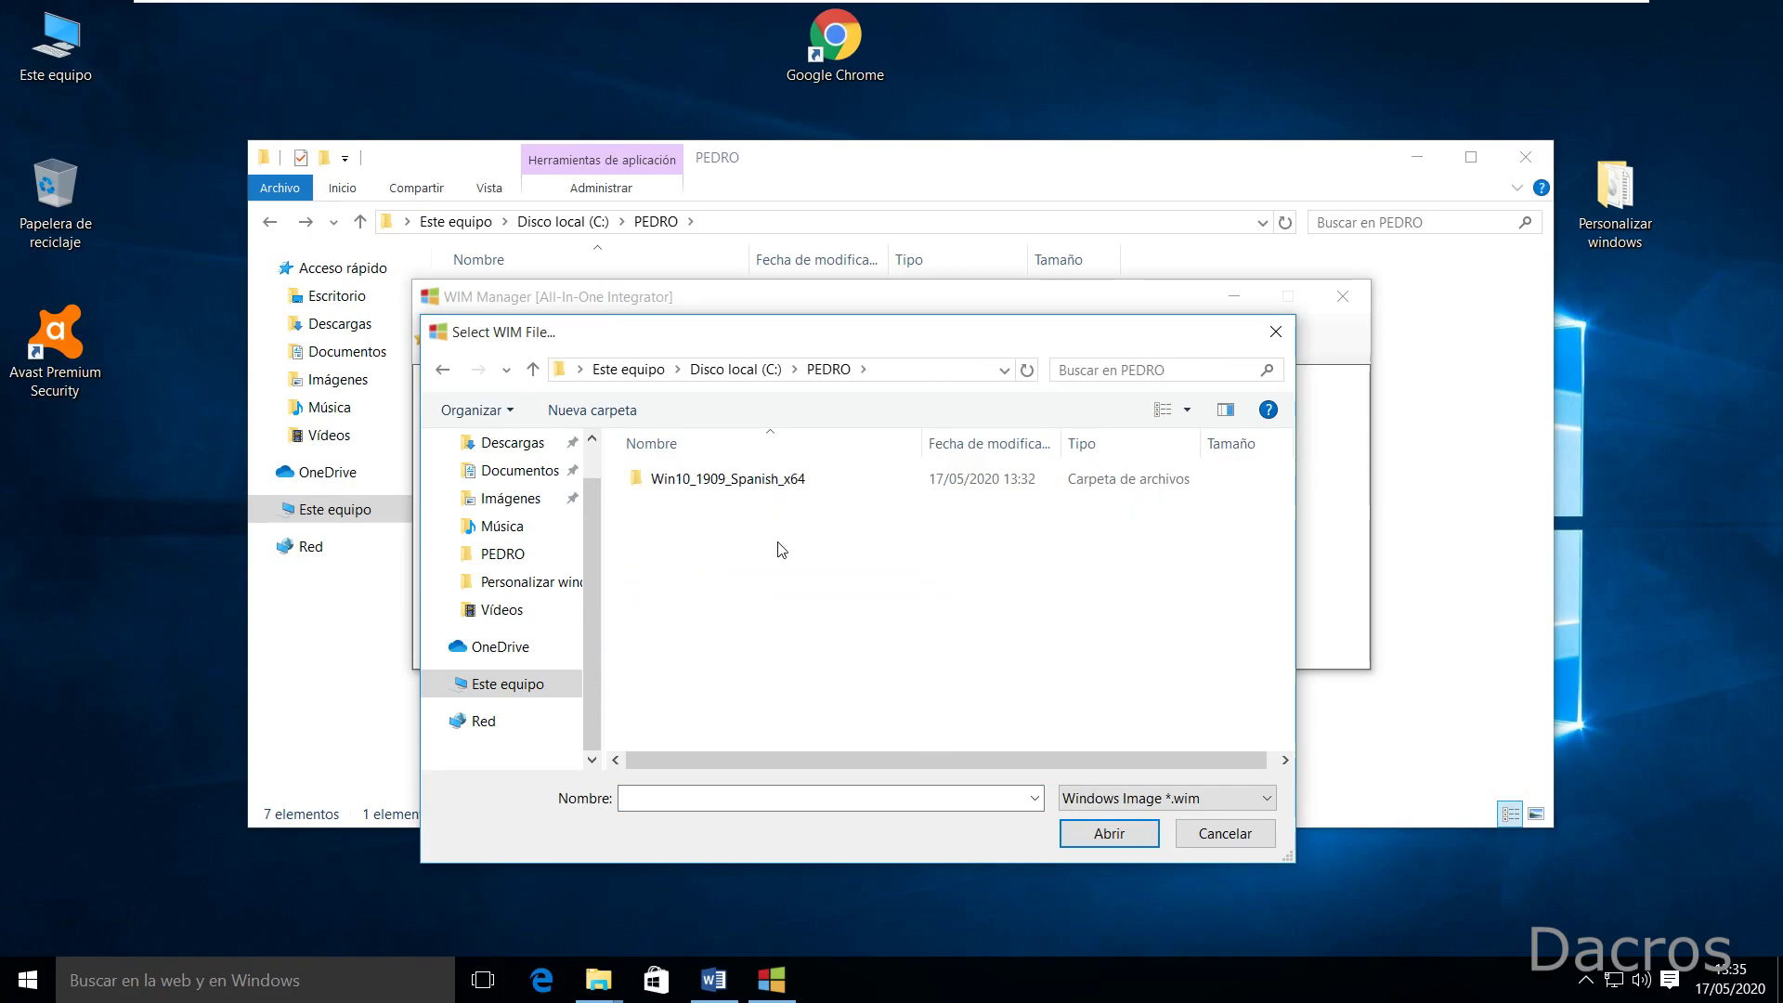
pyautogui.click(746, 482)
pyautogui.doubleClick(745, 483)
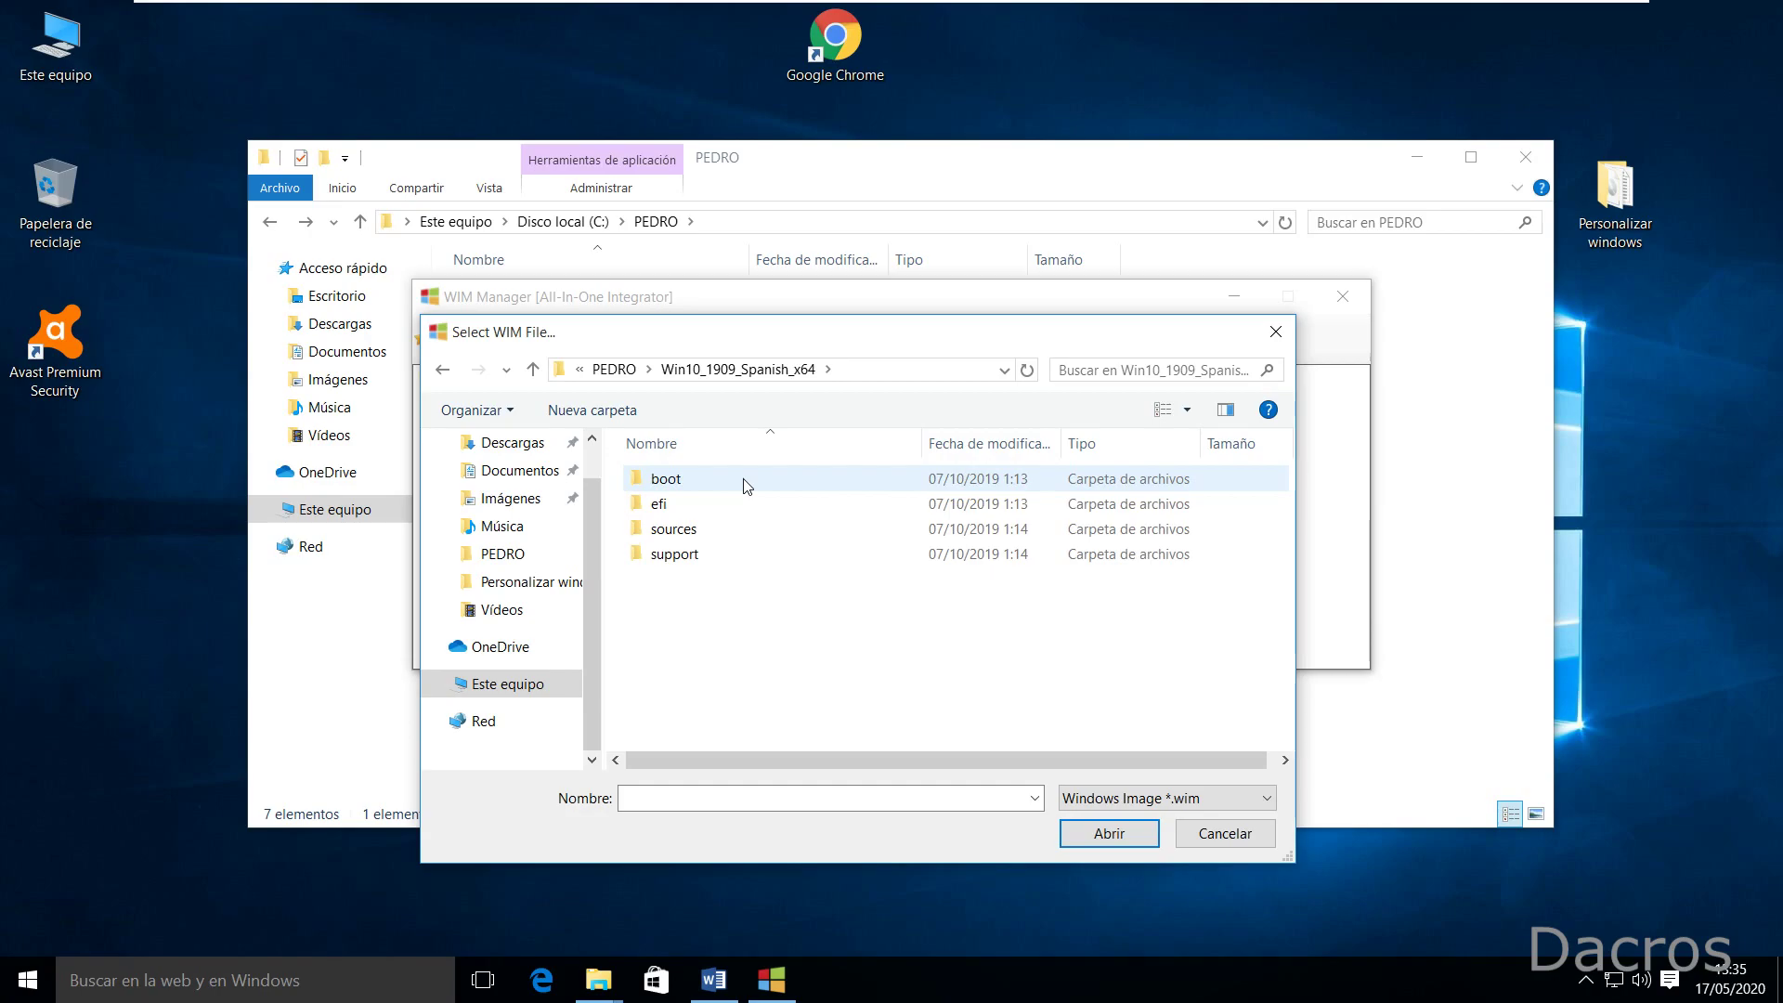
pyautogui.doubleClick(723, 543)
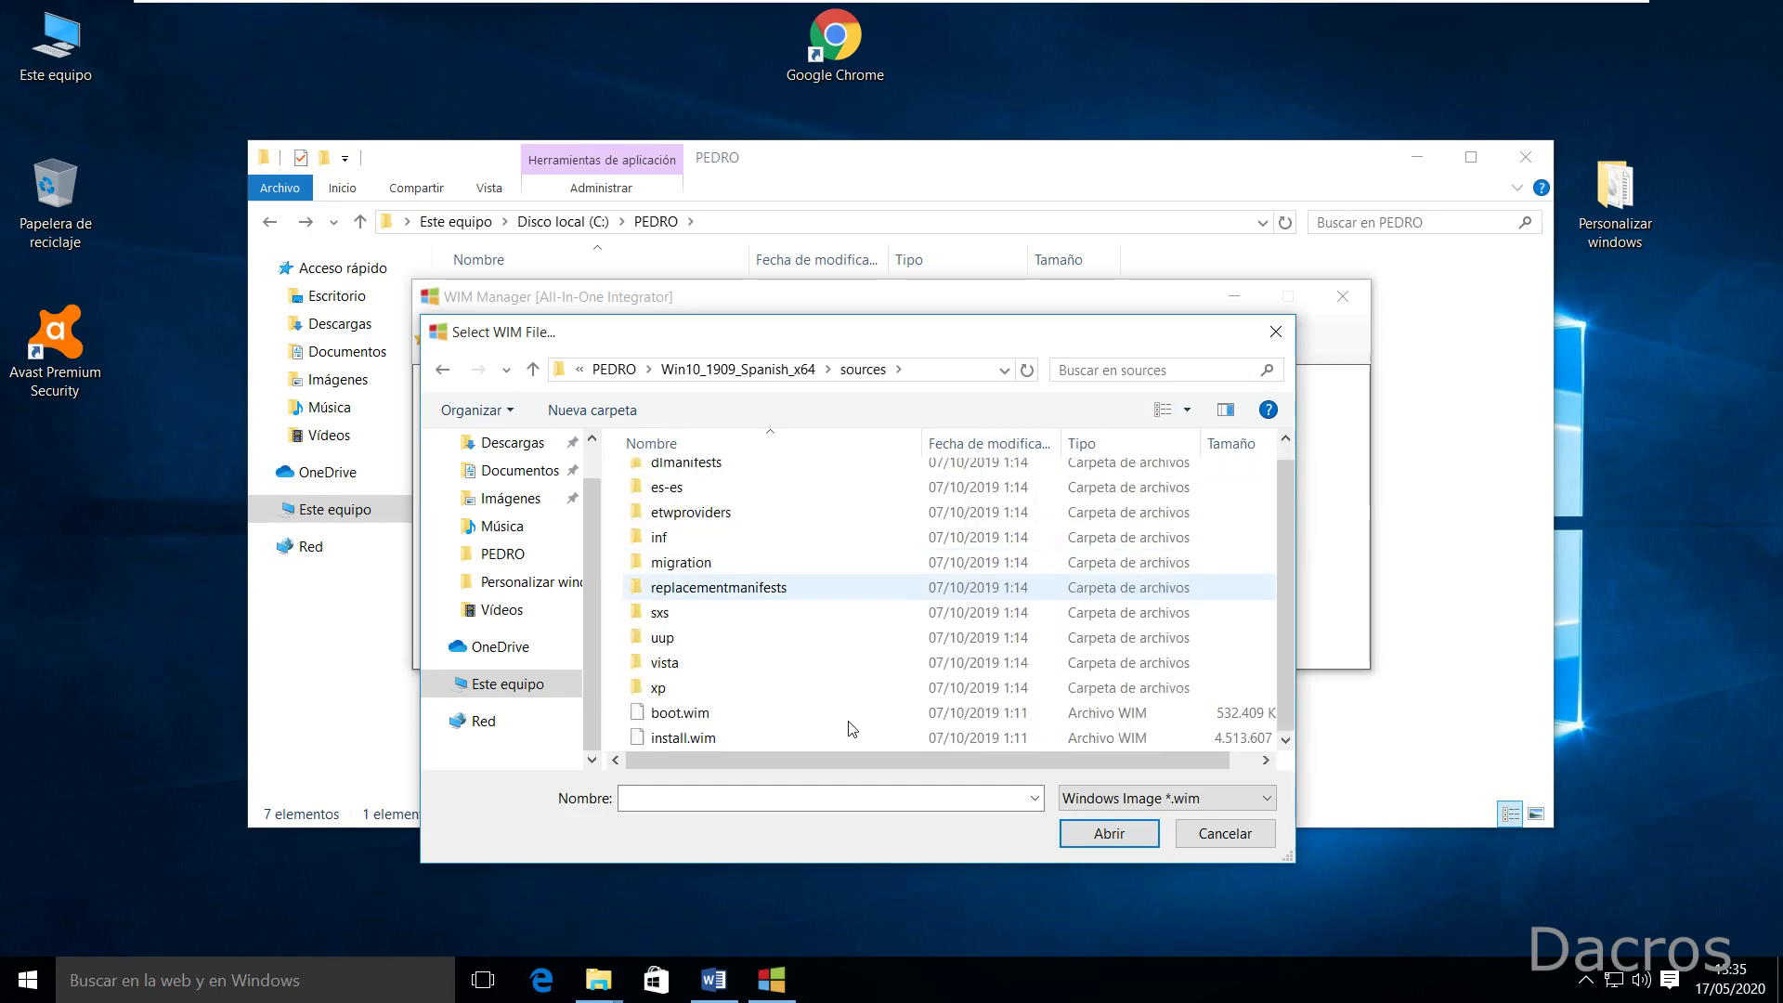
pyautogui.click(675, 739)
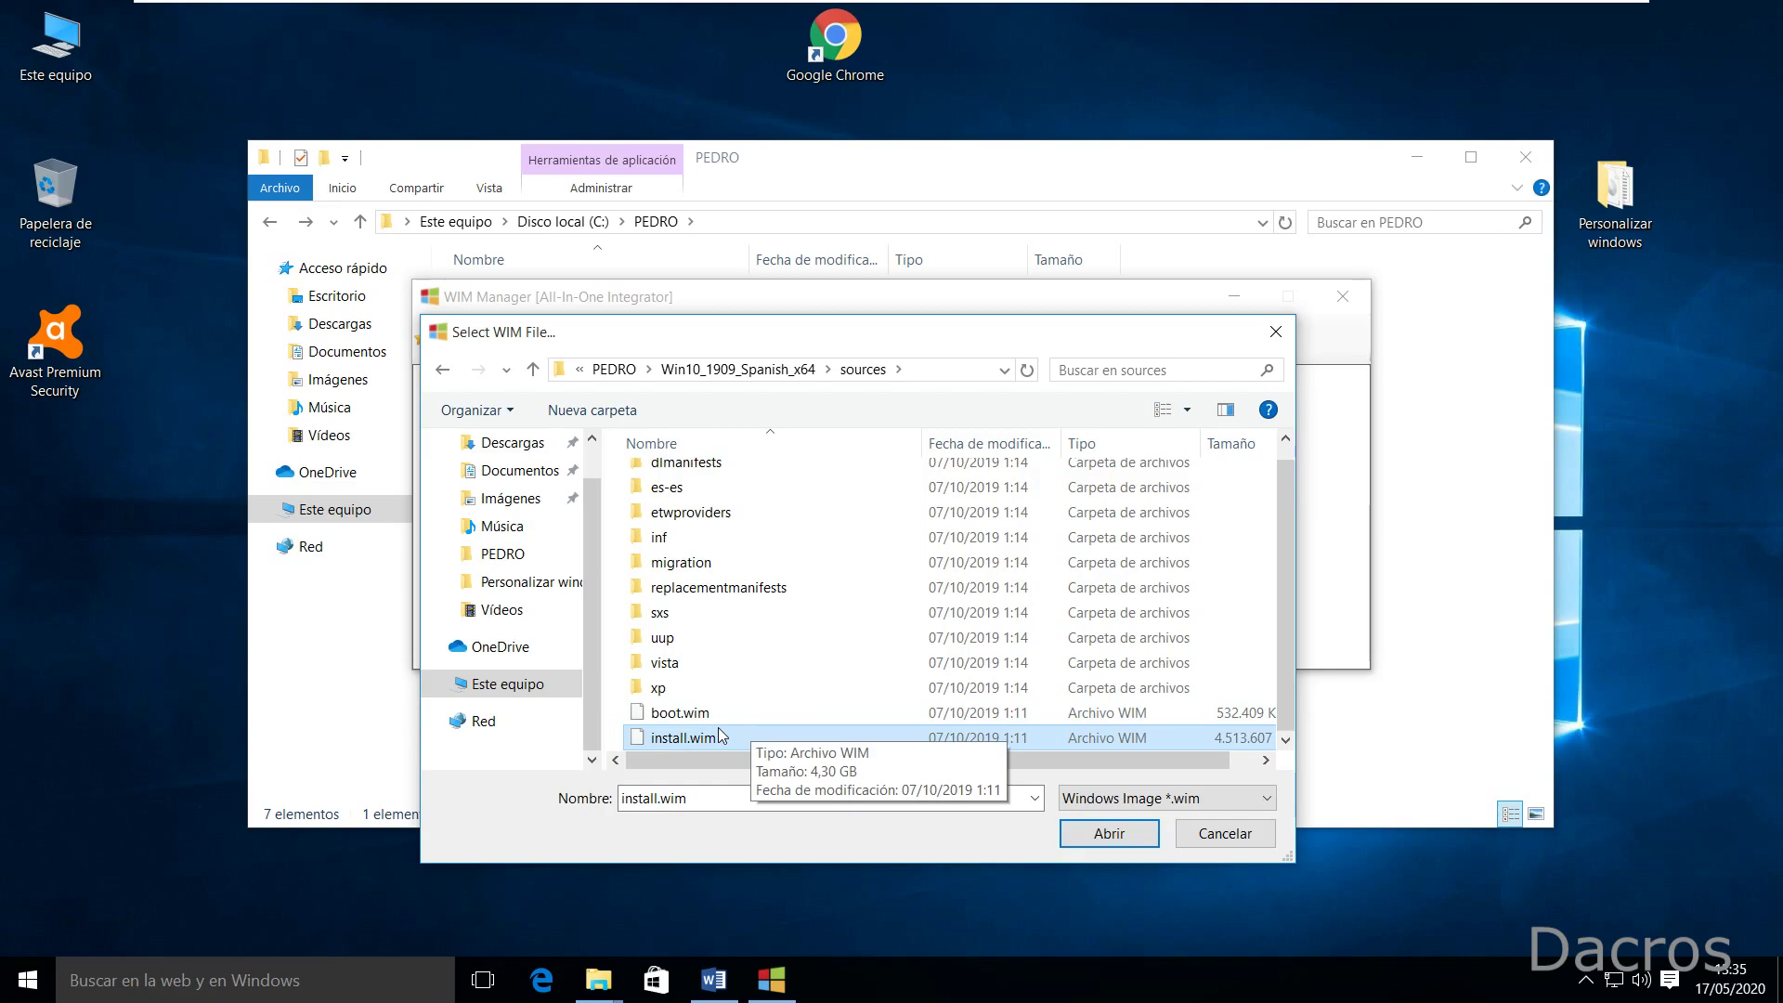
pyautogui.click(1114, 833)
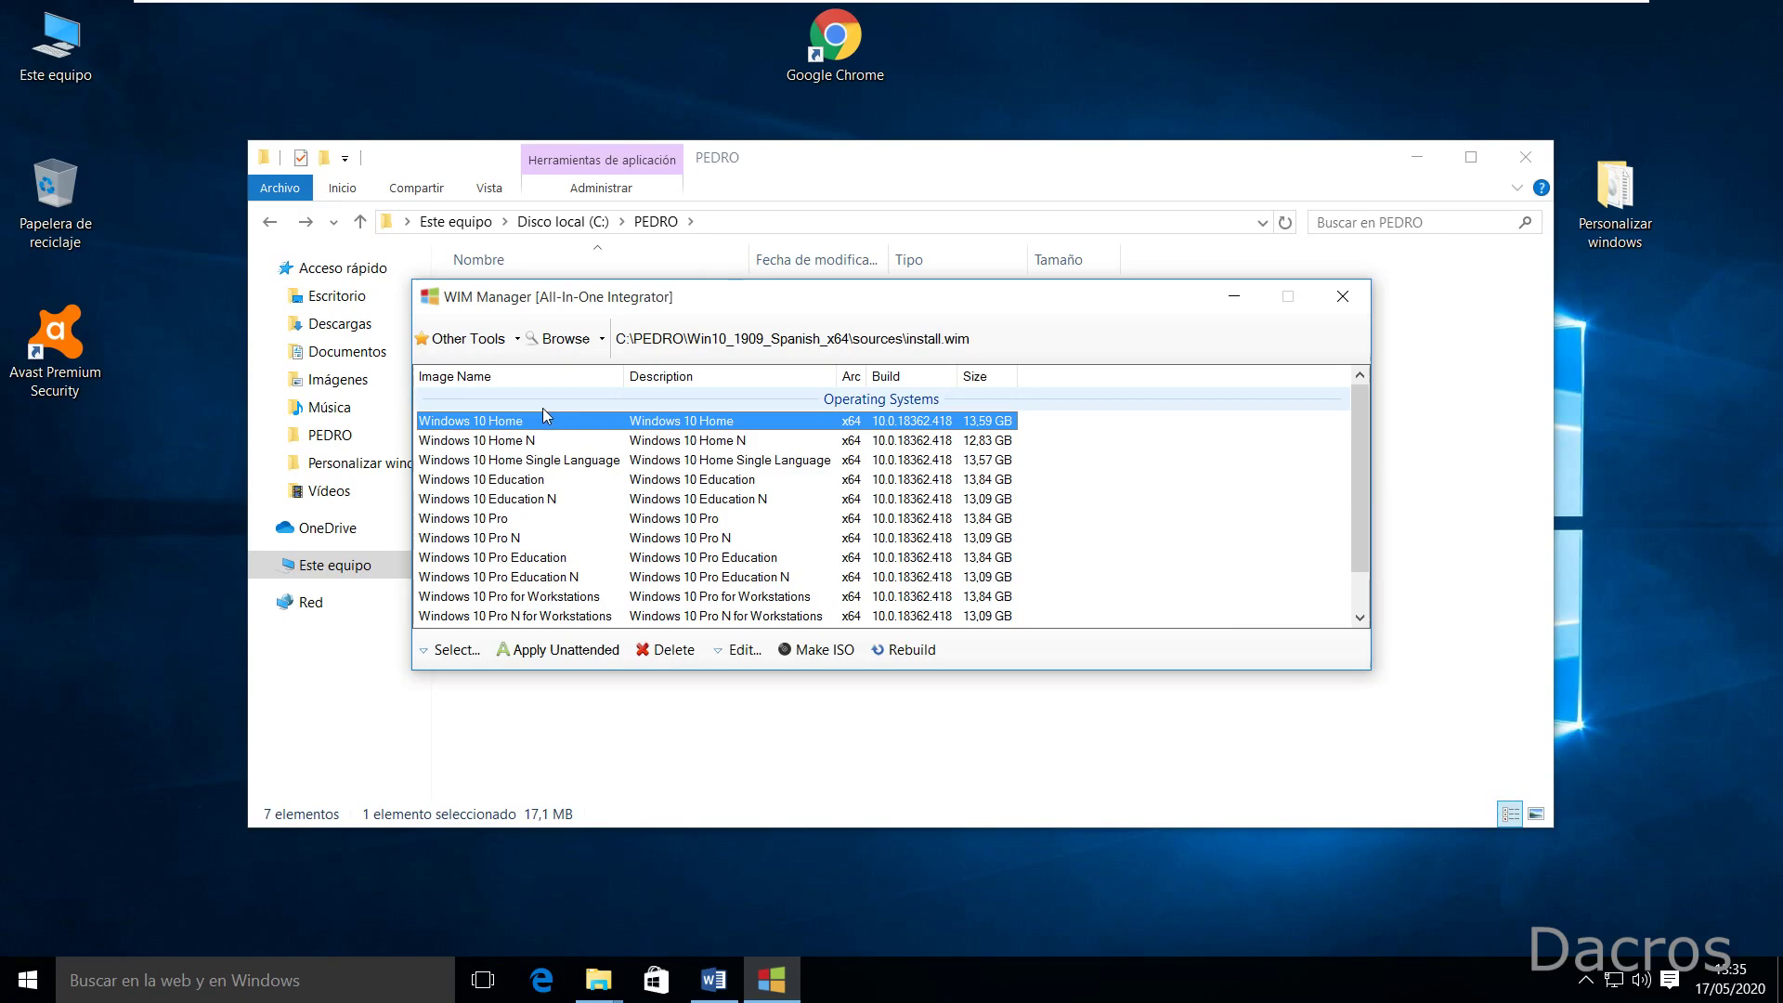
# Step: Switch to the Component Removal tool and select the Windows 10 Pro image for it
pyautogui.click(706, 520)
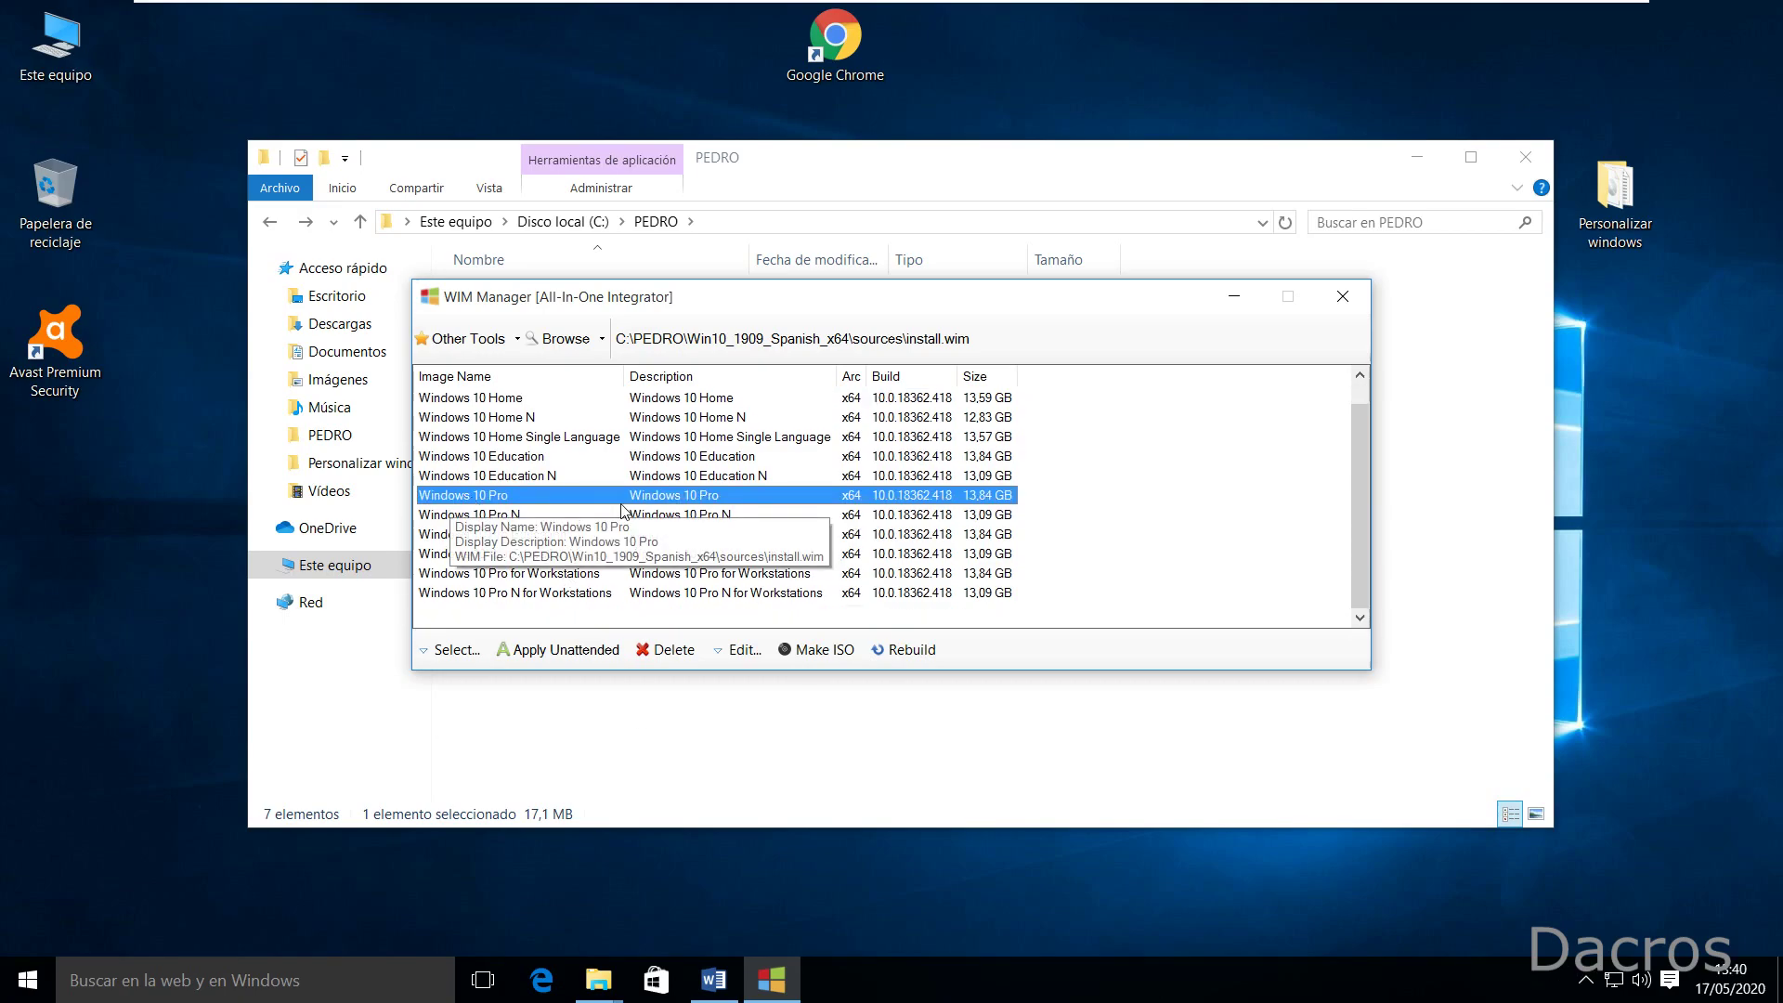
pyautogui.click(489, 340)
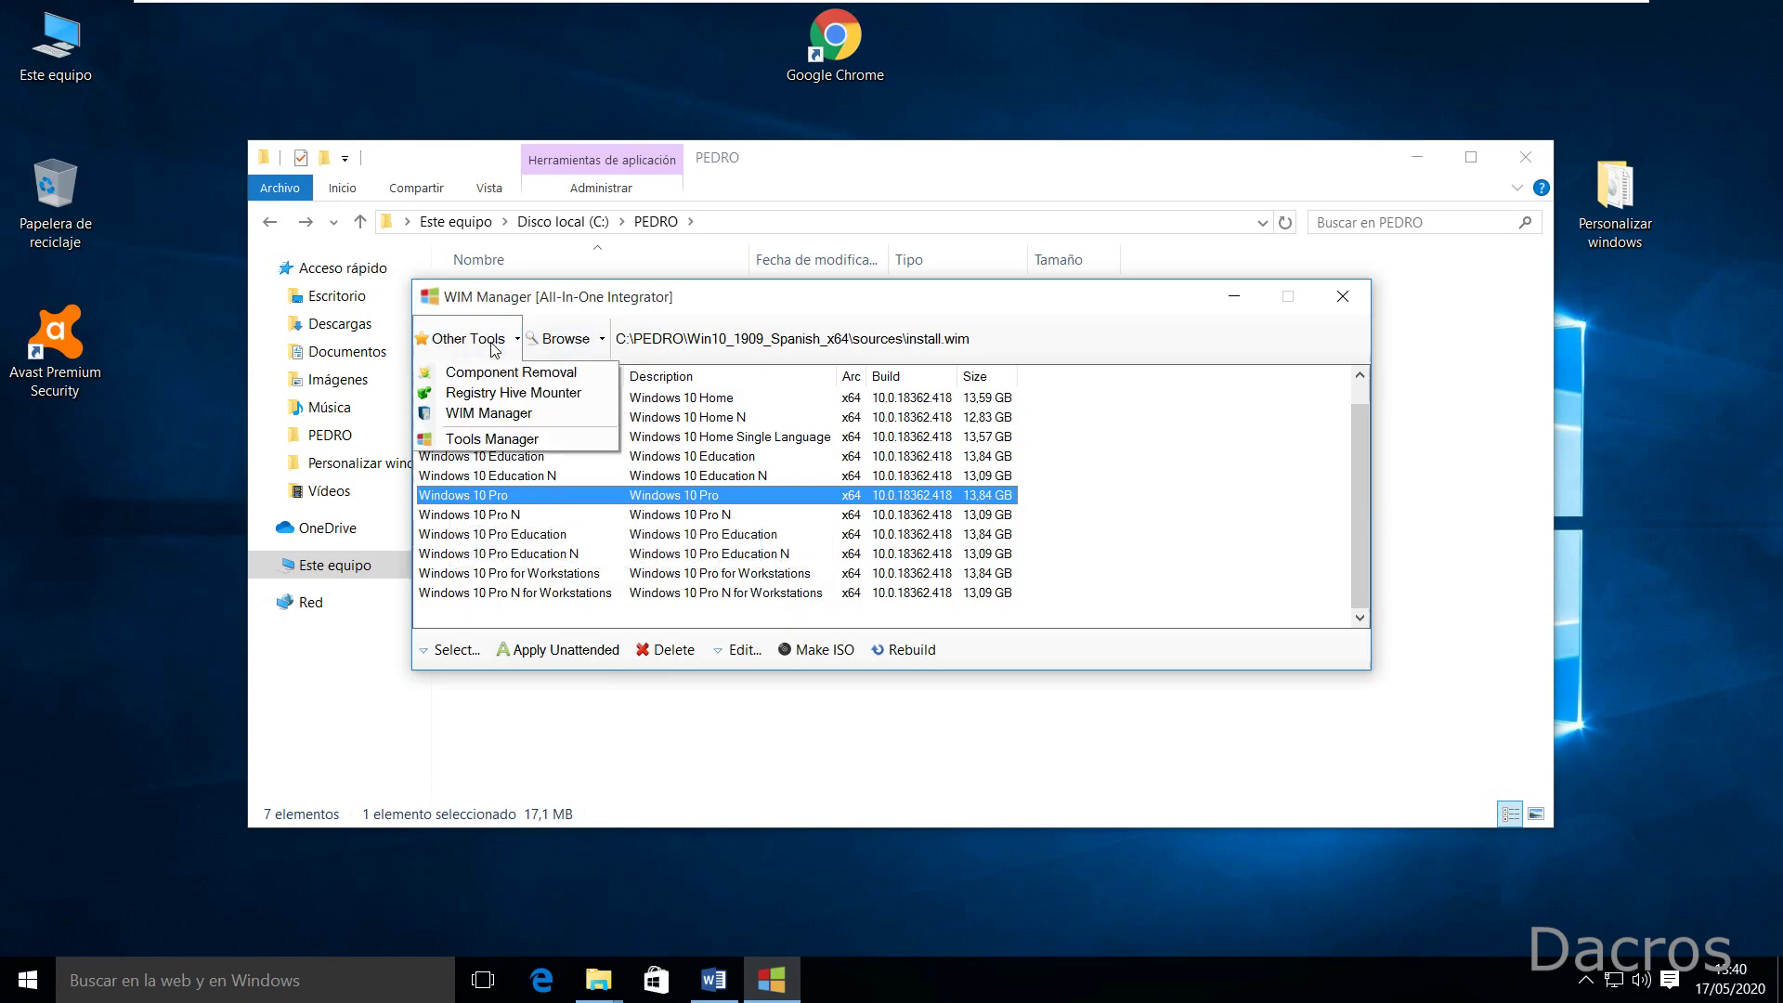
pyautogui.click(595, 373)
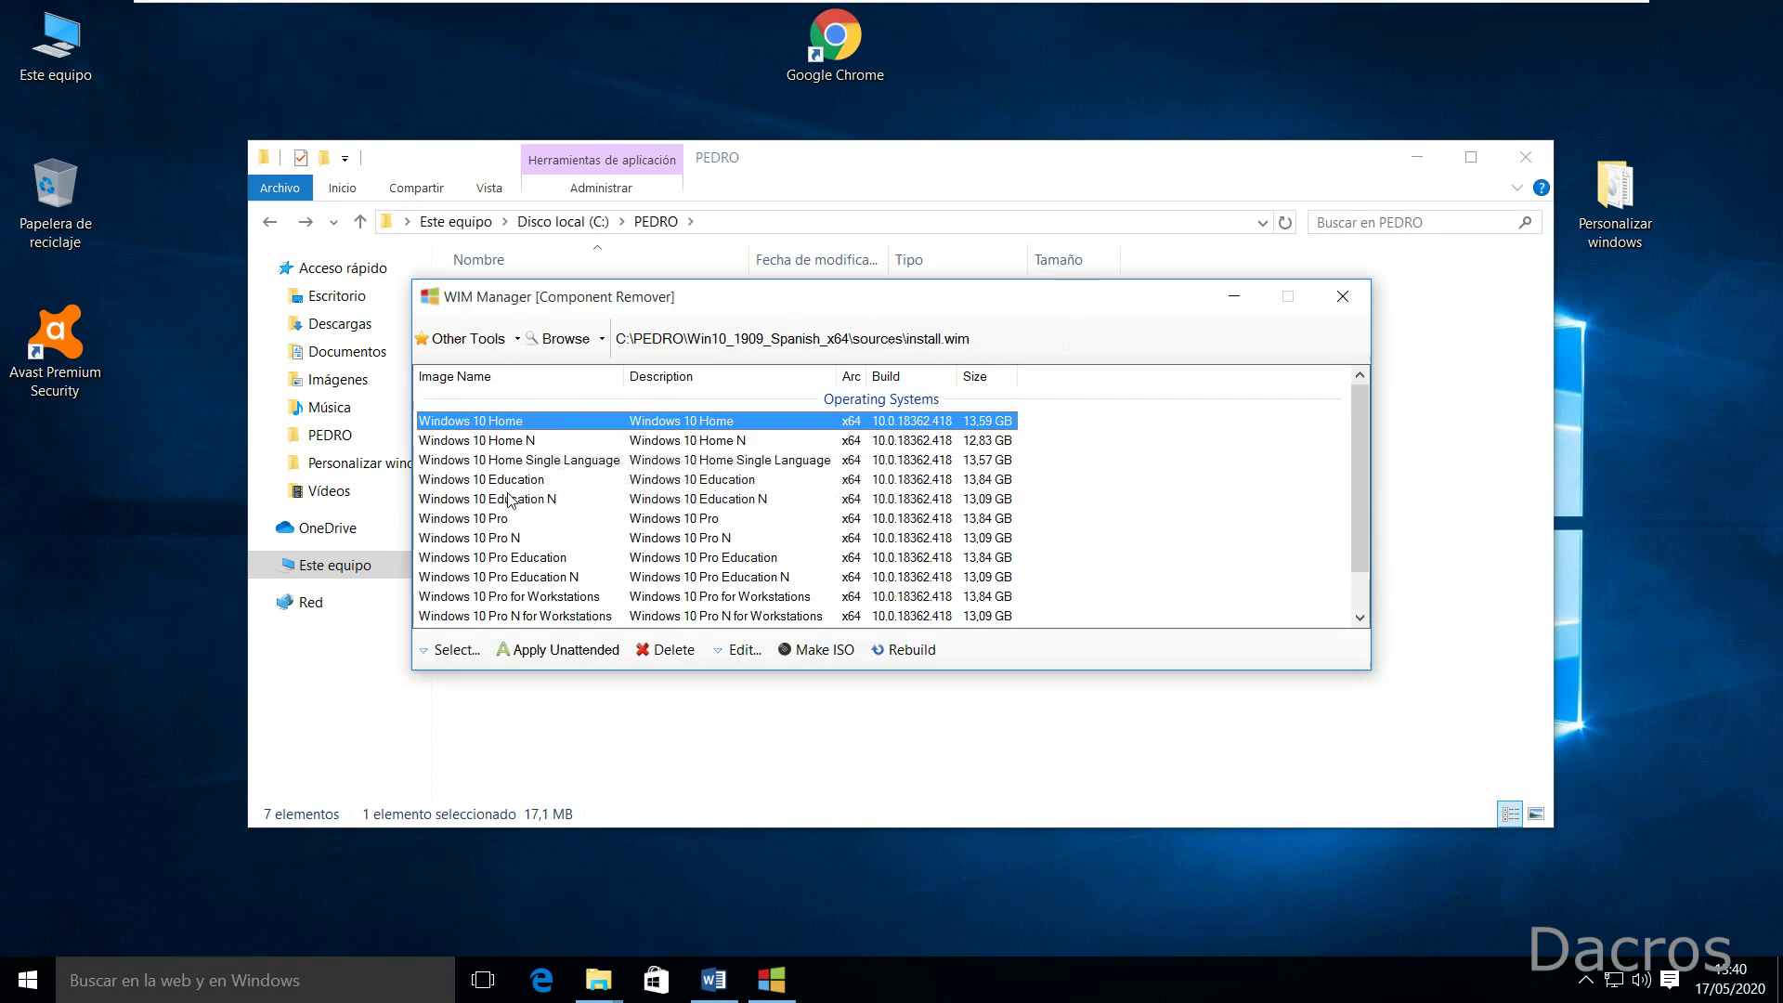
pyautogui.click(446, 520)
pyautogui.click(464, 654)
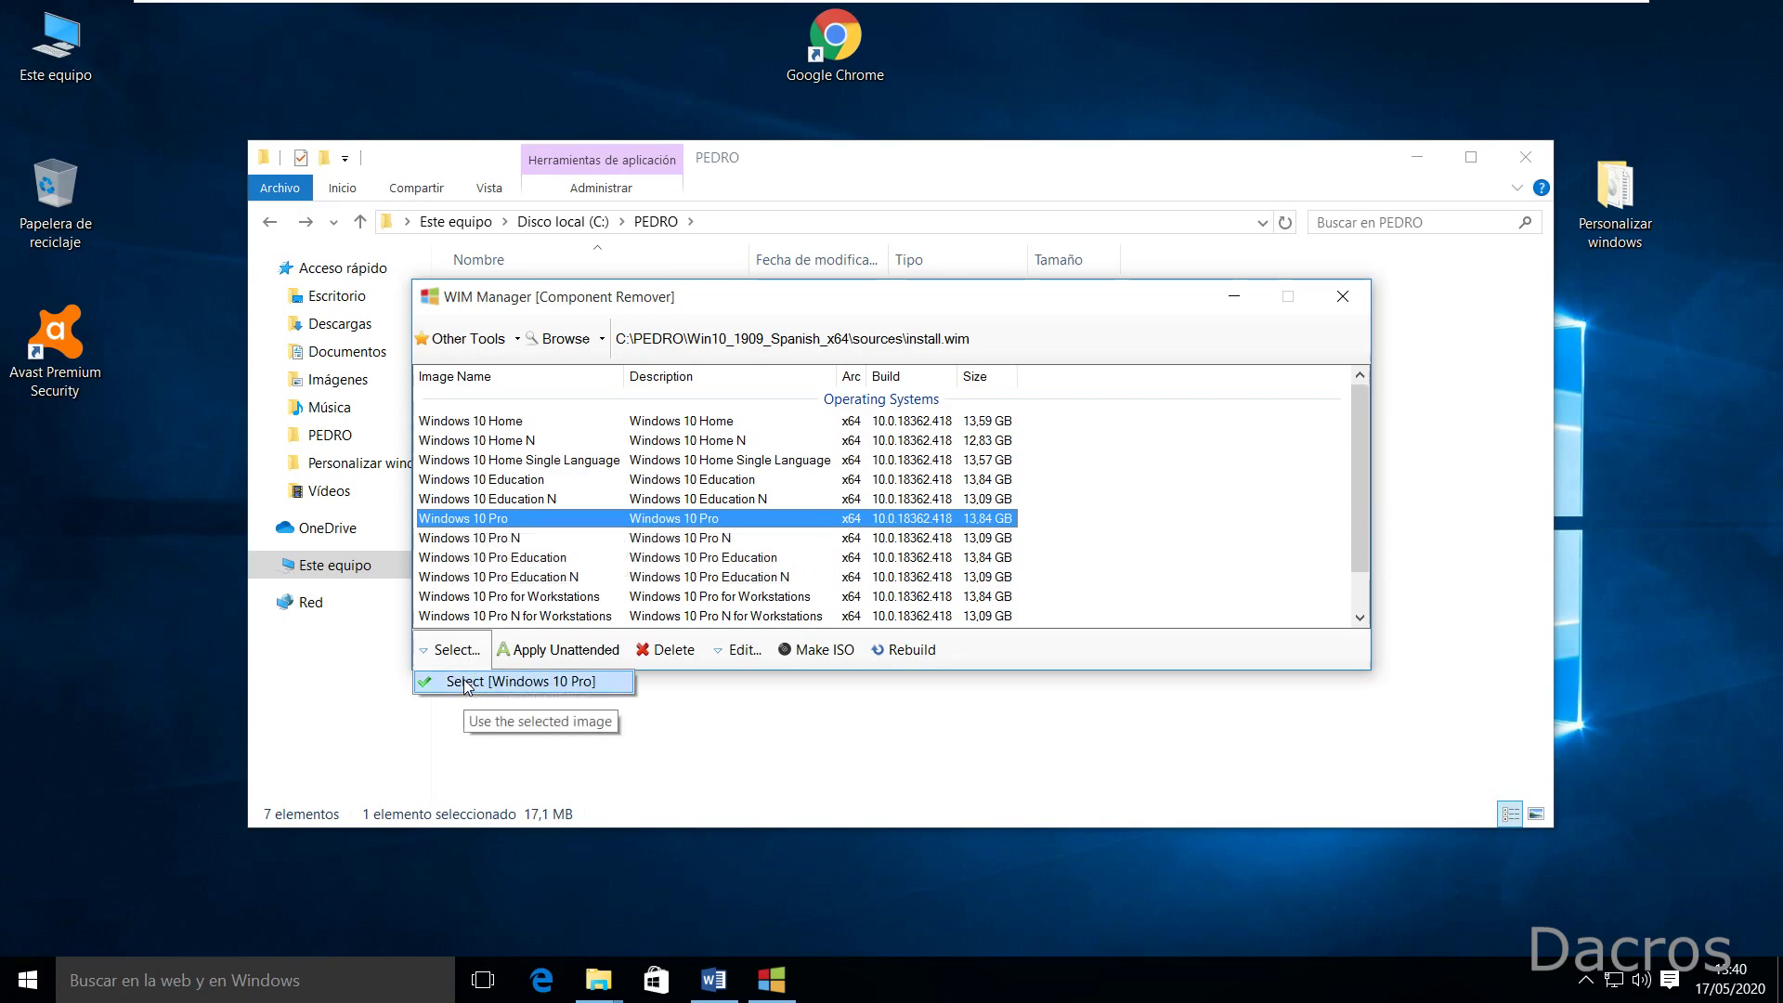
pyautogui.click(466, 682)
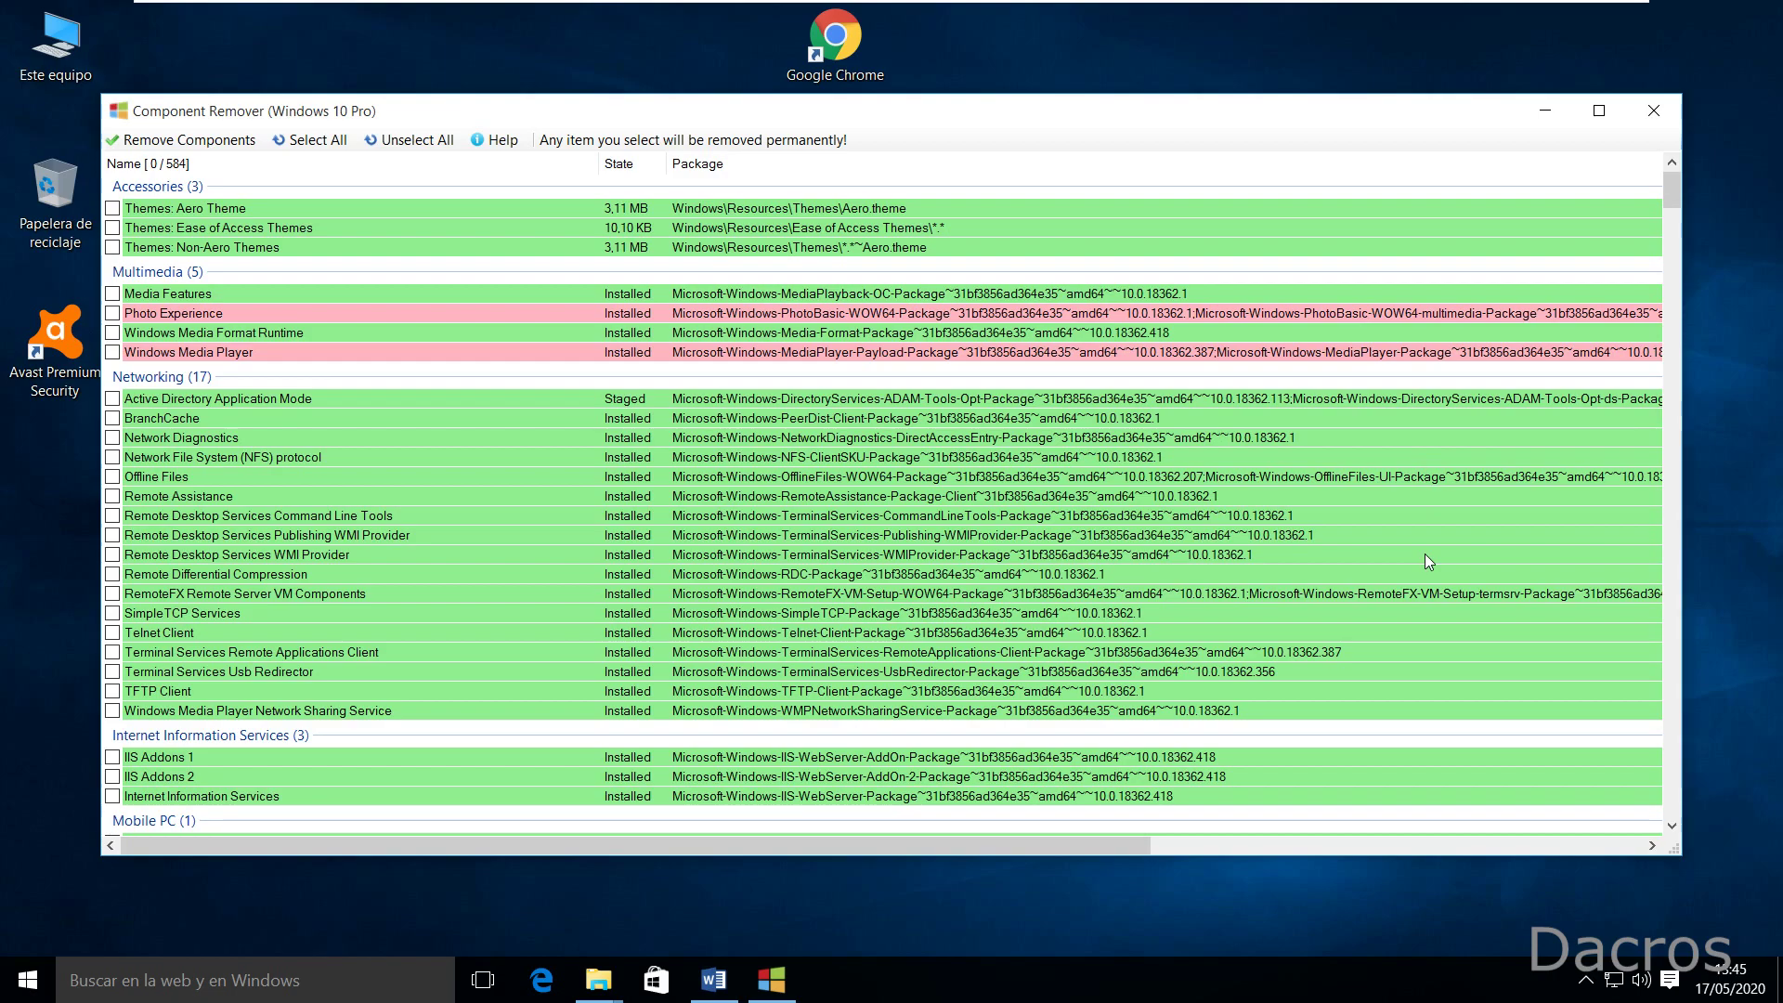
# Step: Look through the full list of removable Windows 10 Pro components, from Accessories down to the last packages, and return to its start
pyautogui.scroll(-10, 1425, 554)
pyautogui.scroll(-15, 1425, 555)
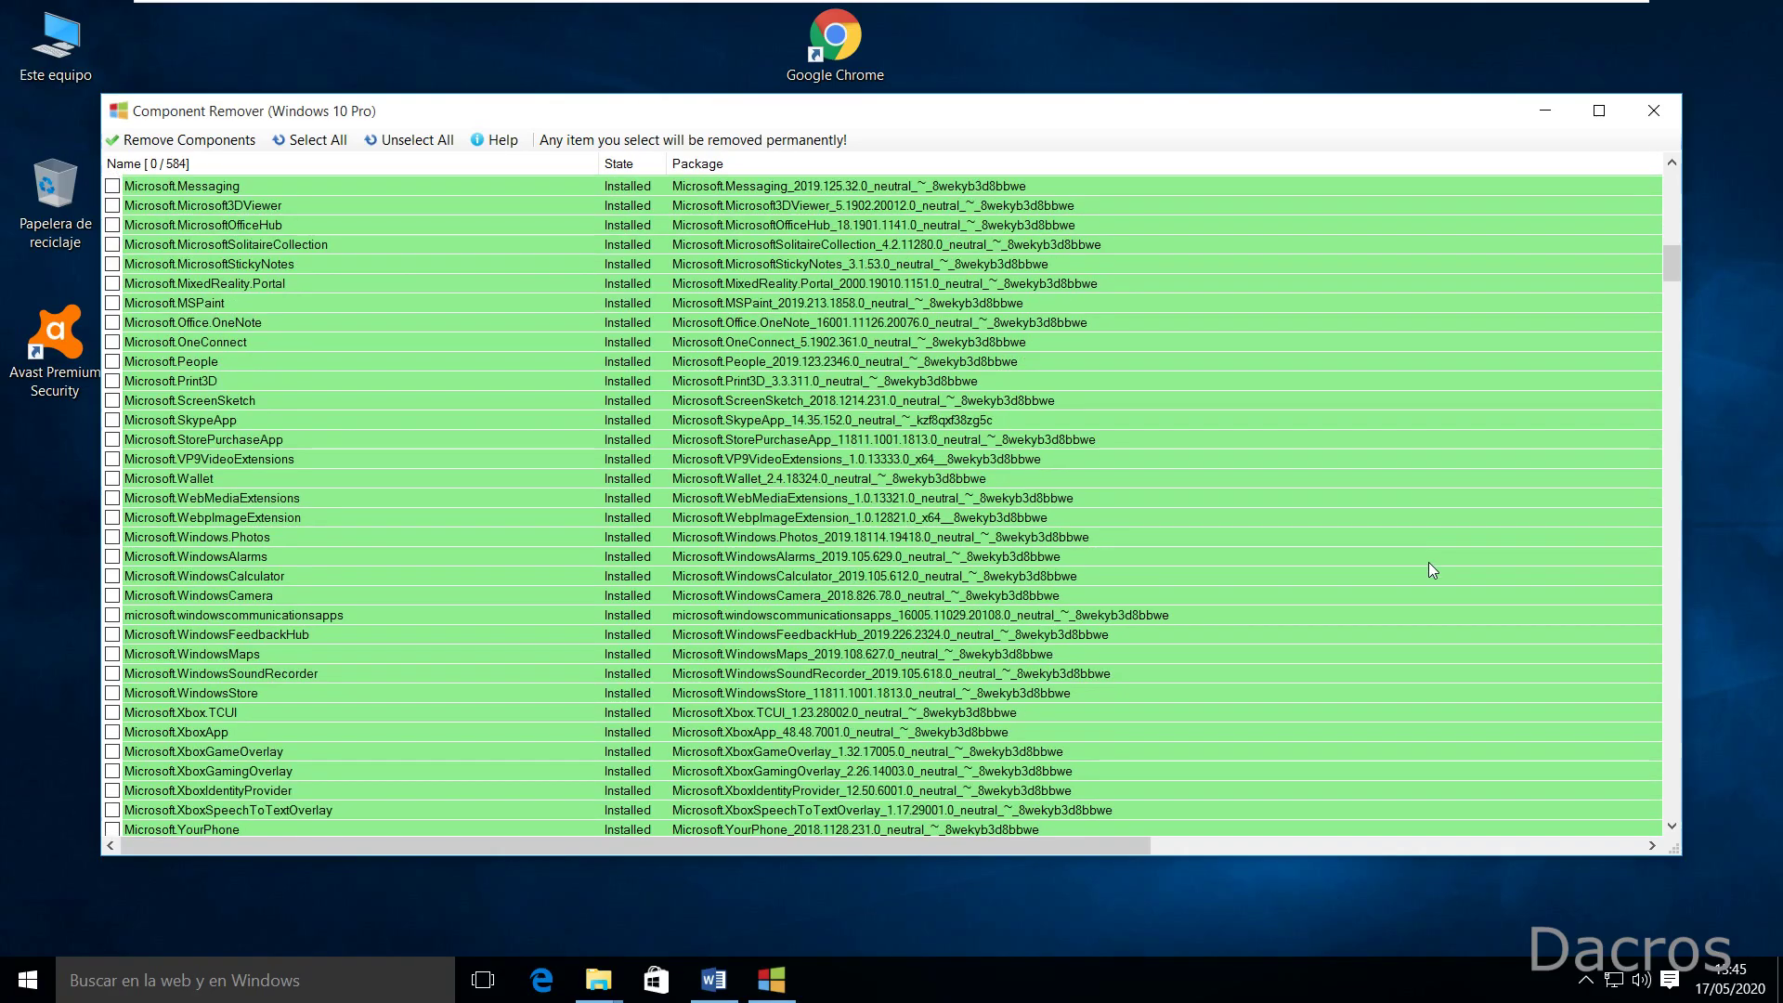
pyautogui.scroll(-20, 1430, 570)
pyautogui.scroll(-20, 1436, 594)
pyautogui.scroll(-11, 1439, 608)
pyautogui.scroll(-20, 1439, 619)
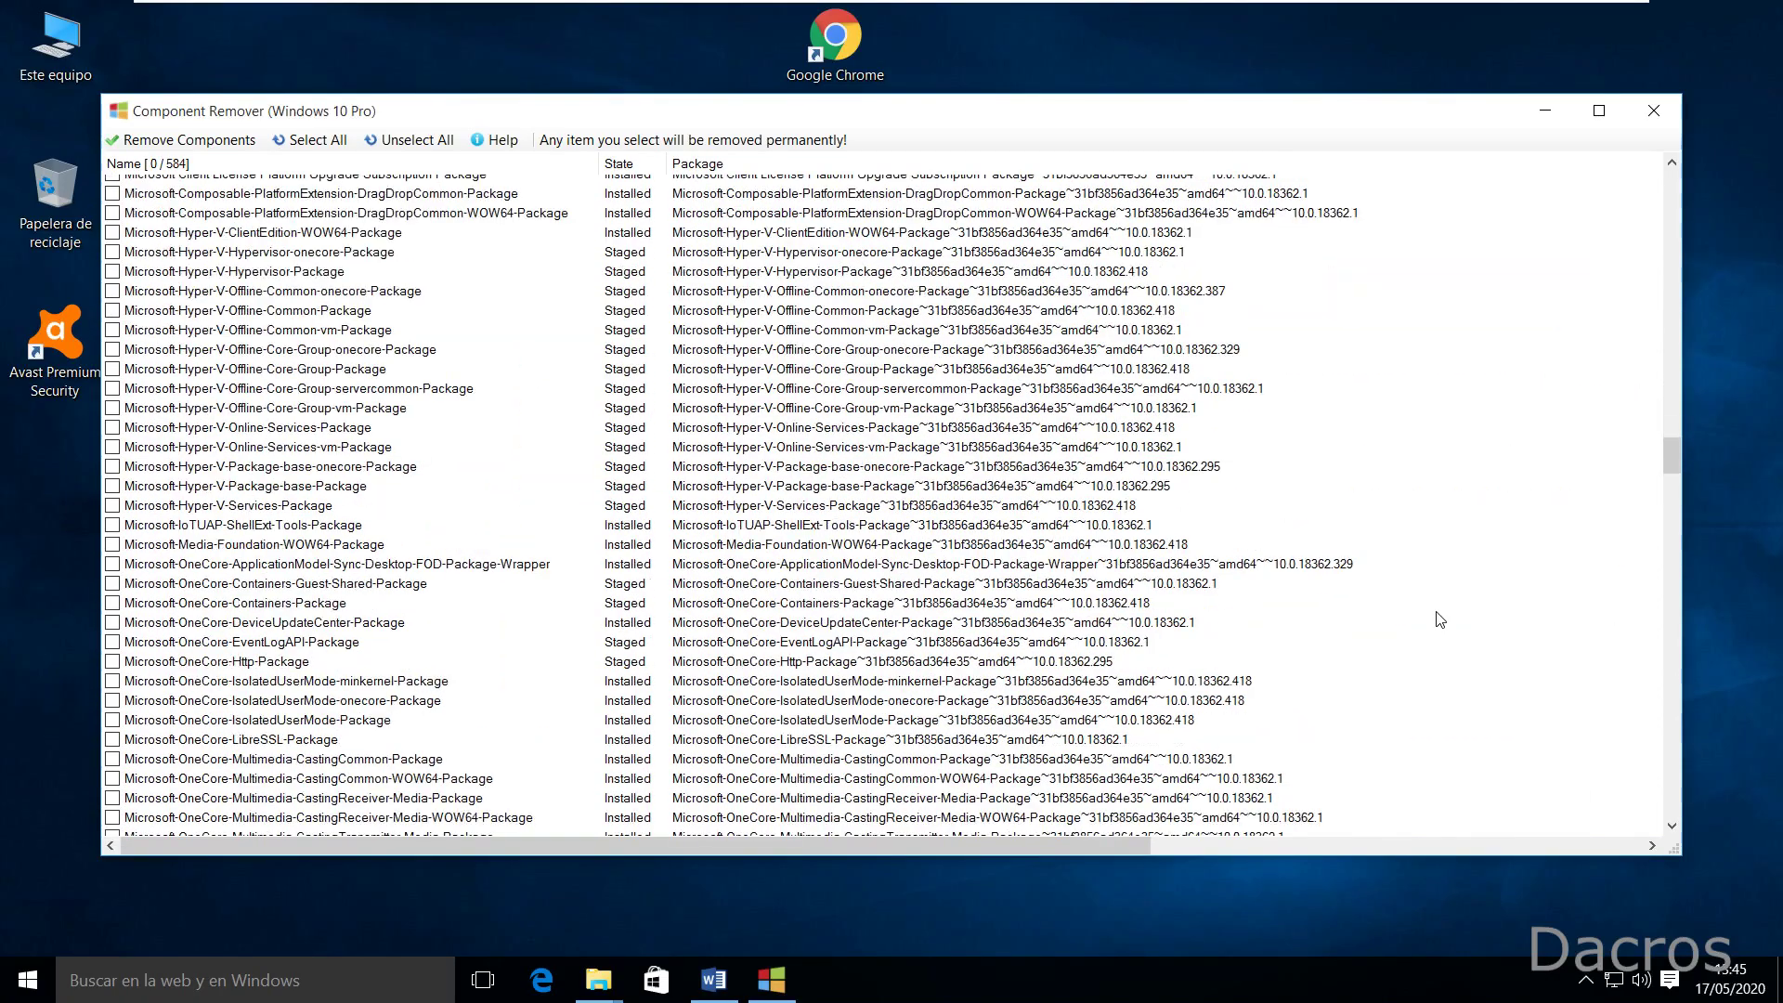
pyautogui.moveTo(1677, 505); pyautogui.dragTo(1679, 783)
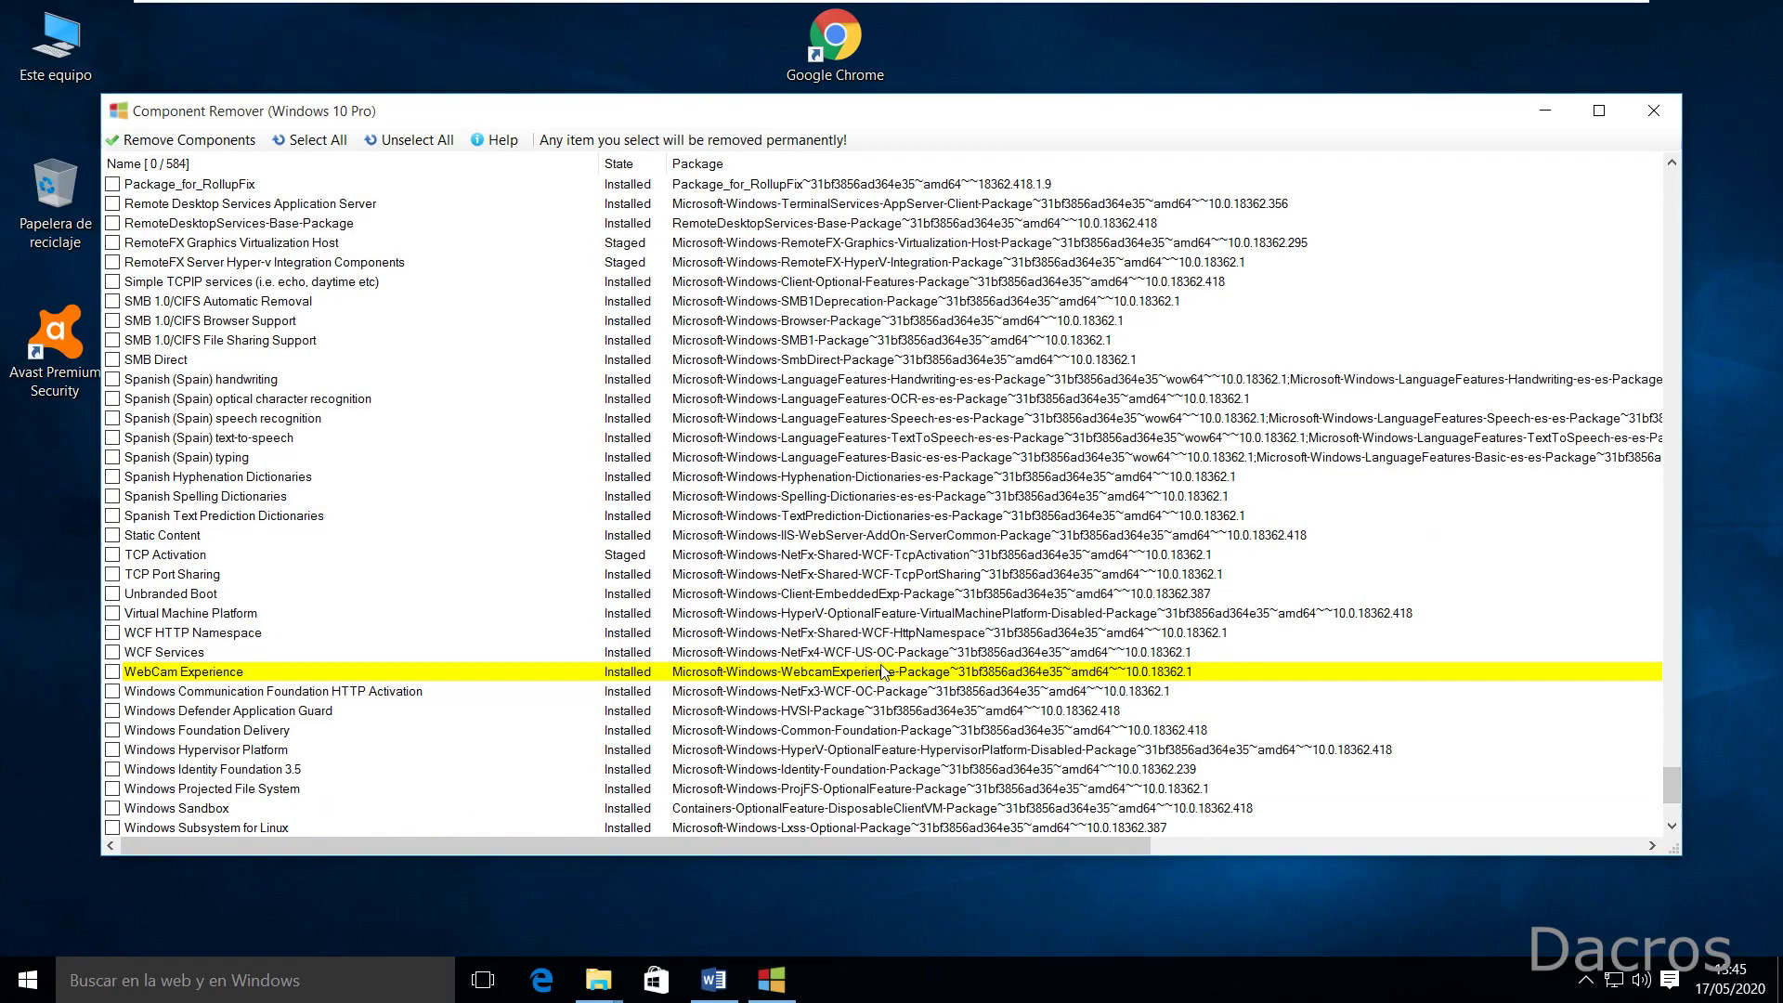
pyautogui.moveTo(1674, 790); pyautogui.dragTo(1705, 176)
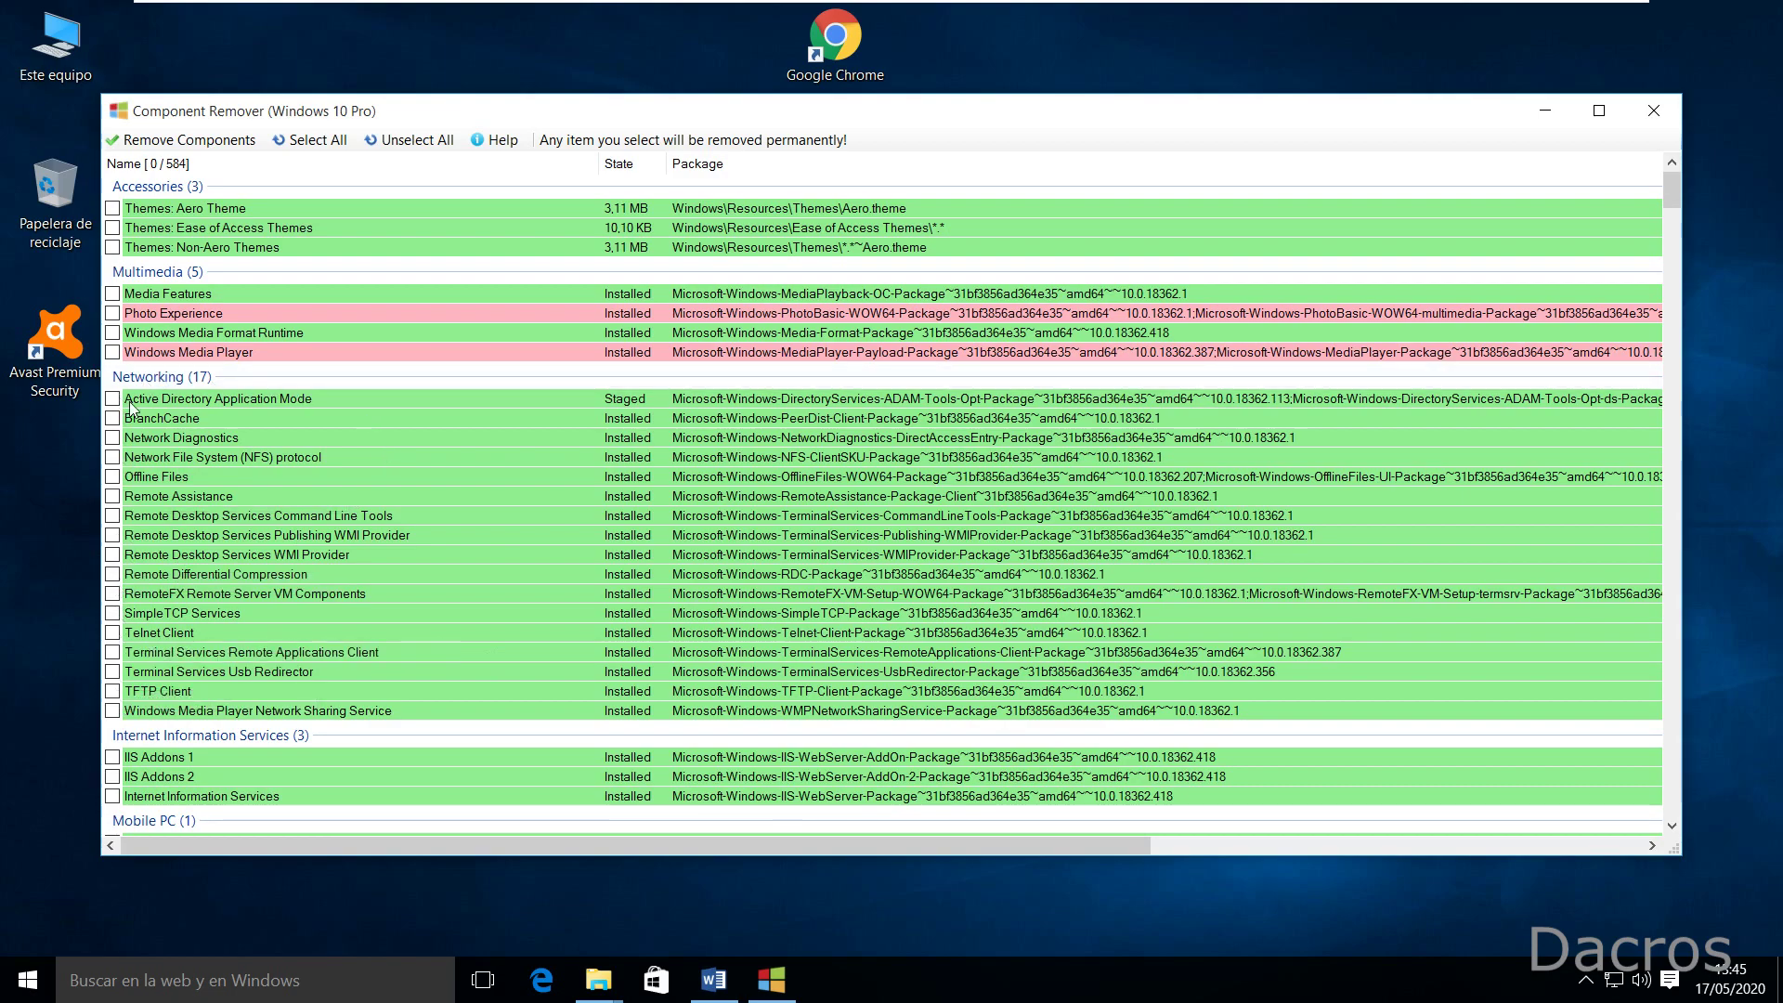
# Step: Mark all components in the Networking group for removal, including Network Diagnostics
pyautogui.click(180, 383)
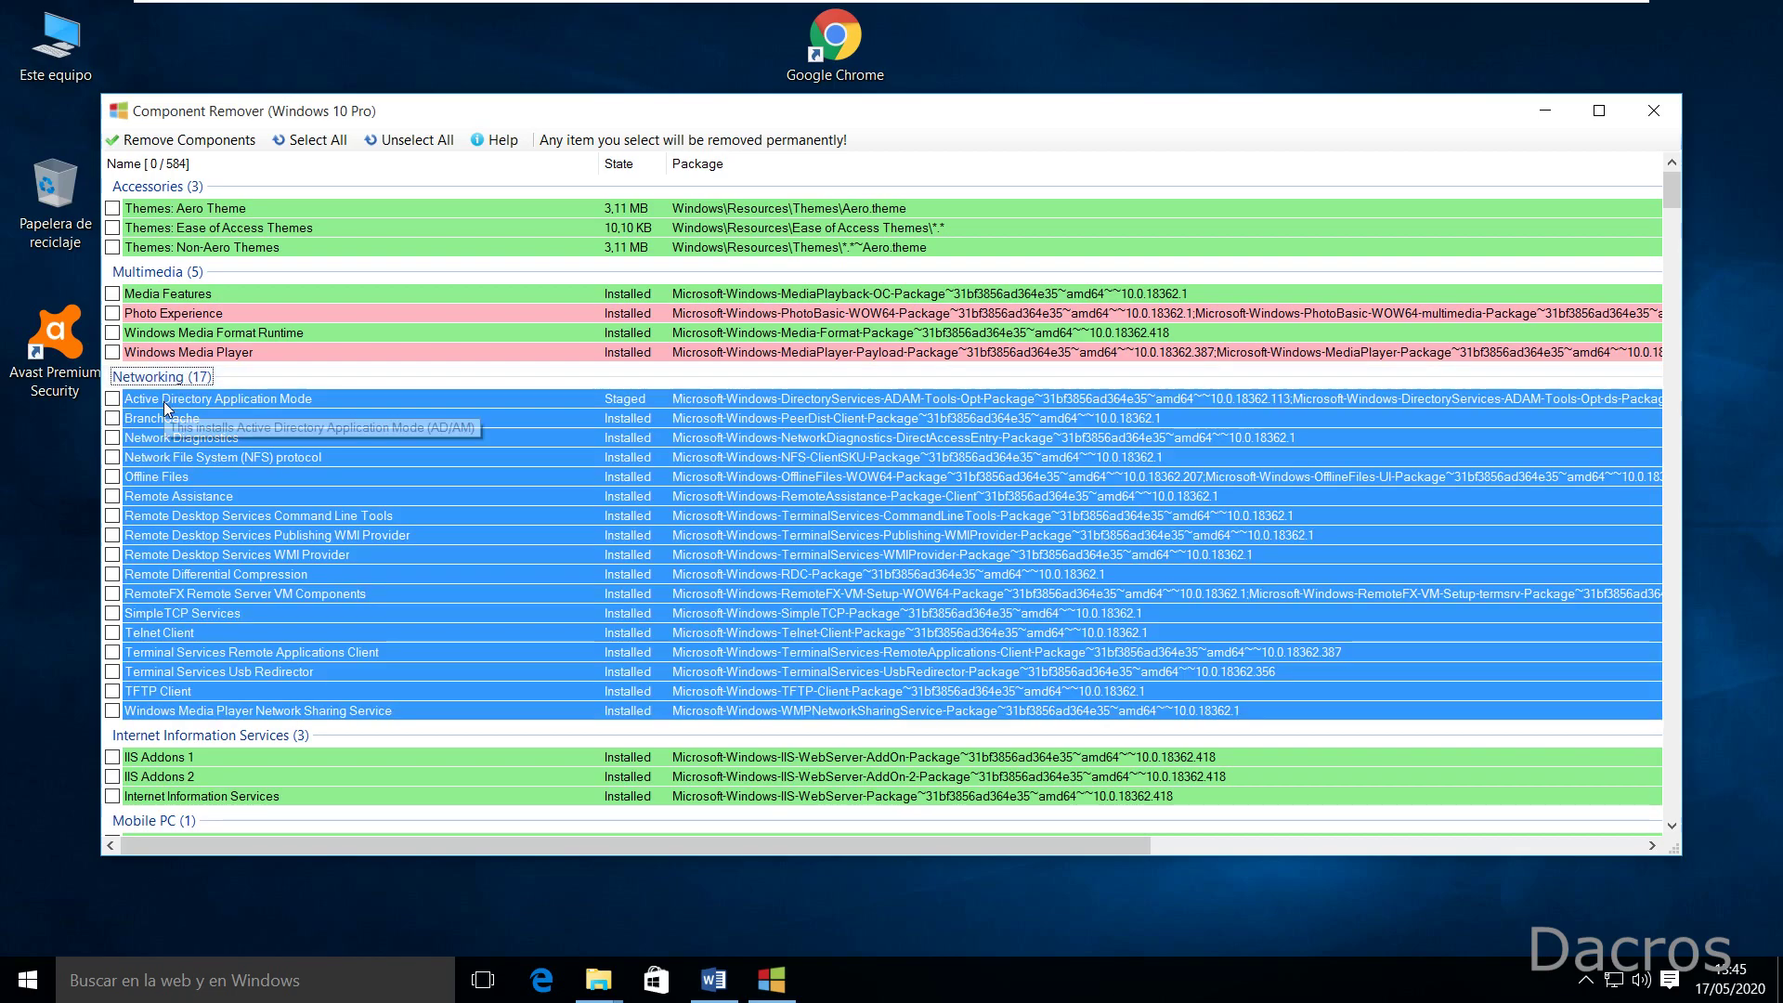
pyautogui.click(163, 403)
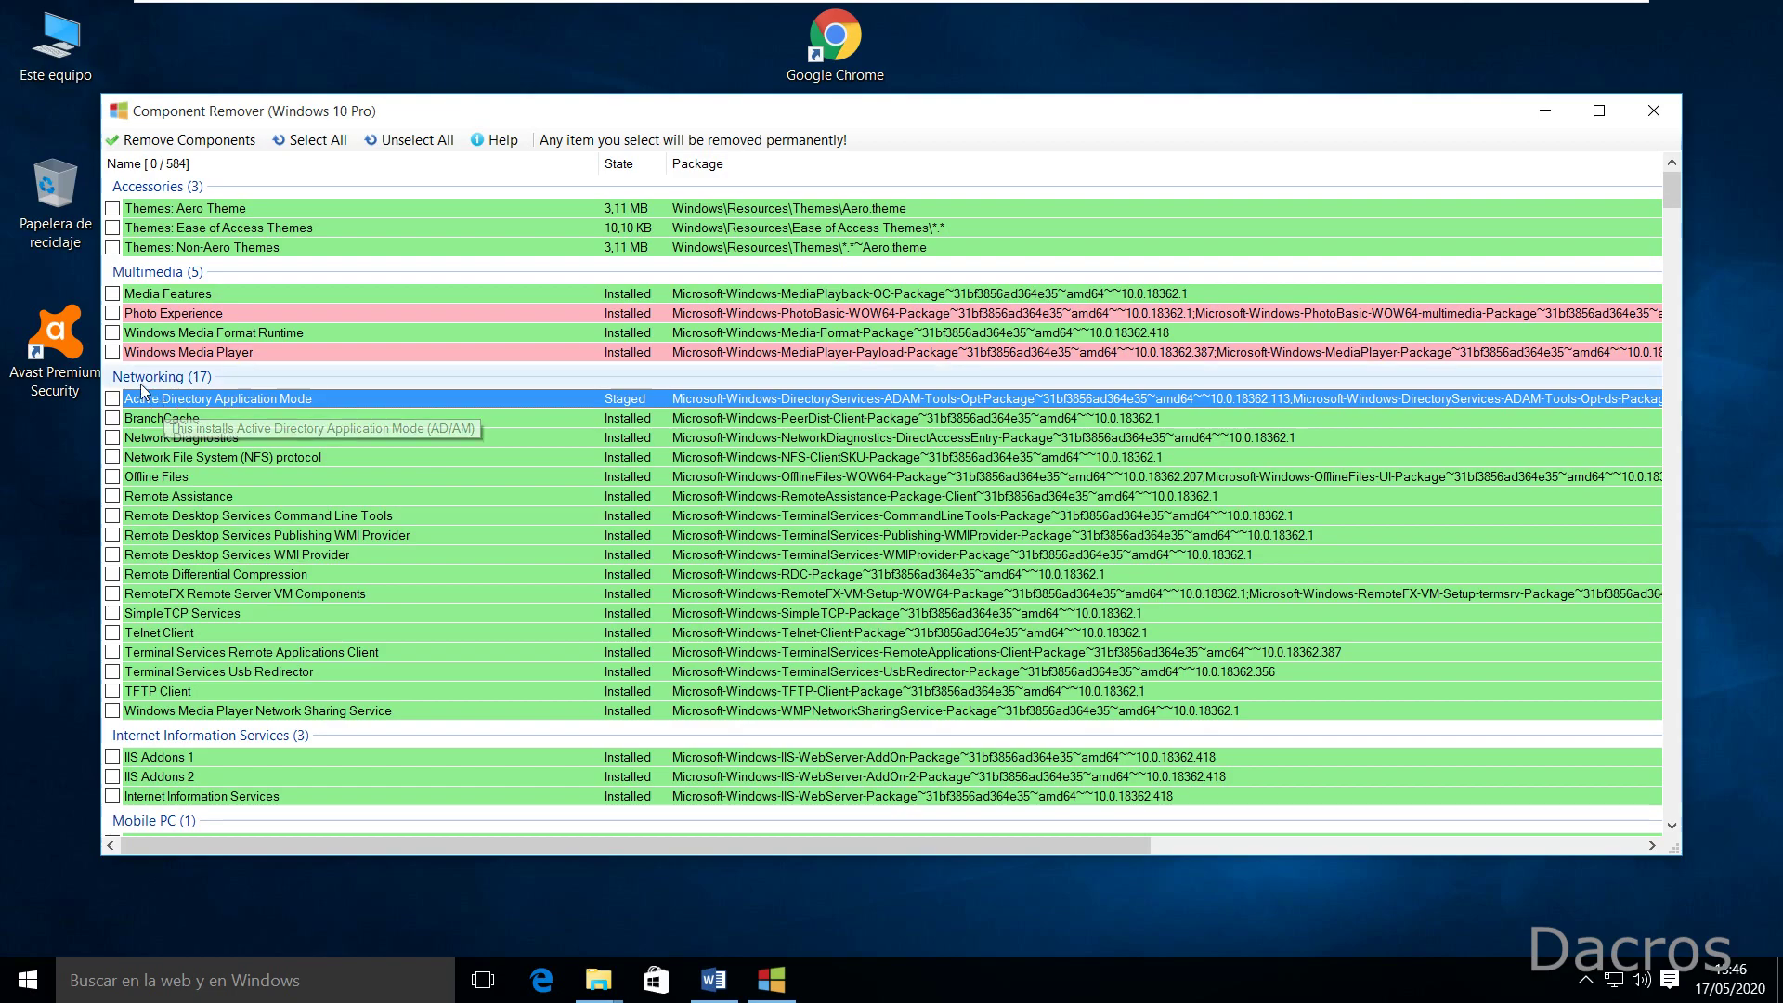
pyautogui.click(145, 382)
pyautogui.click(114, 400)
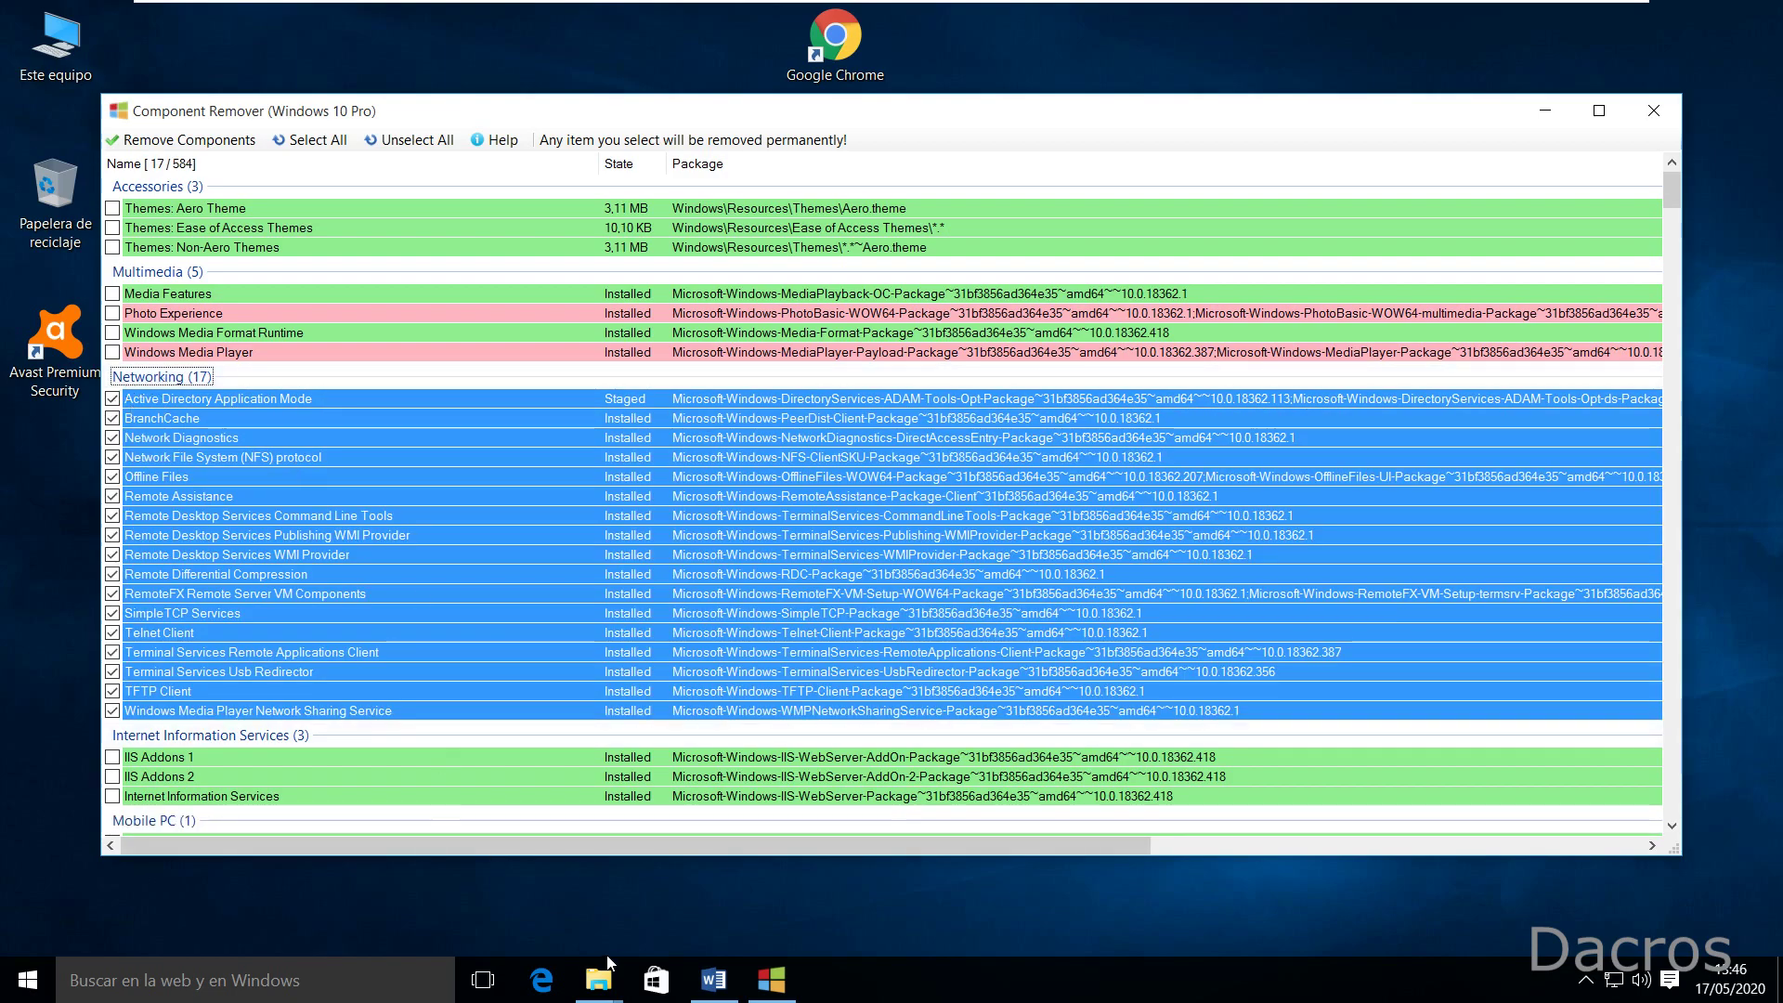
pyautogui.click(113, 439)
pyautogui.click(113, 439)
pyautogui.click(147, 438)
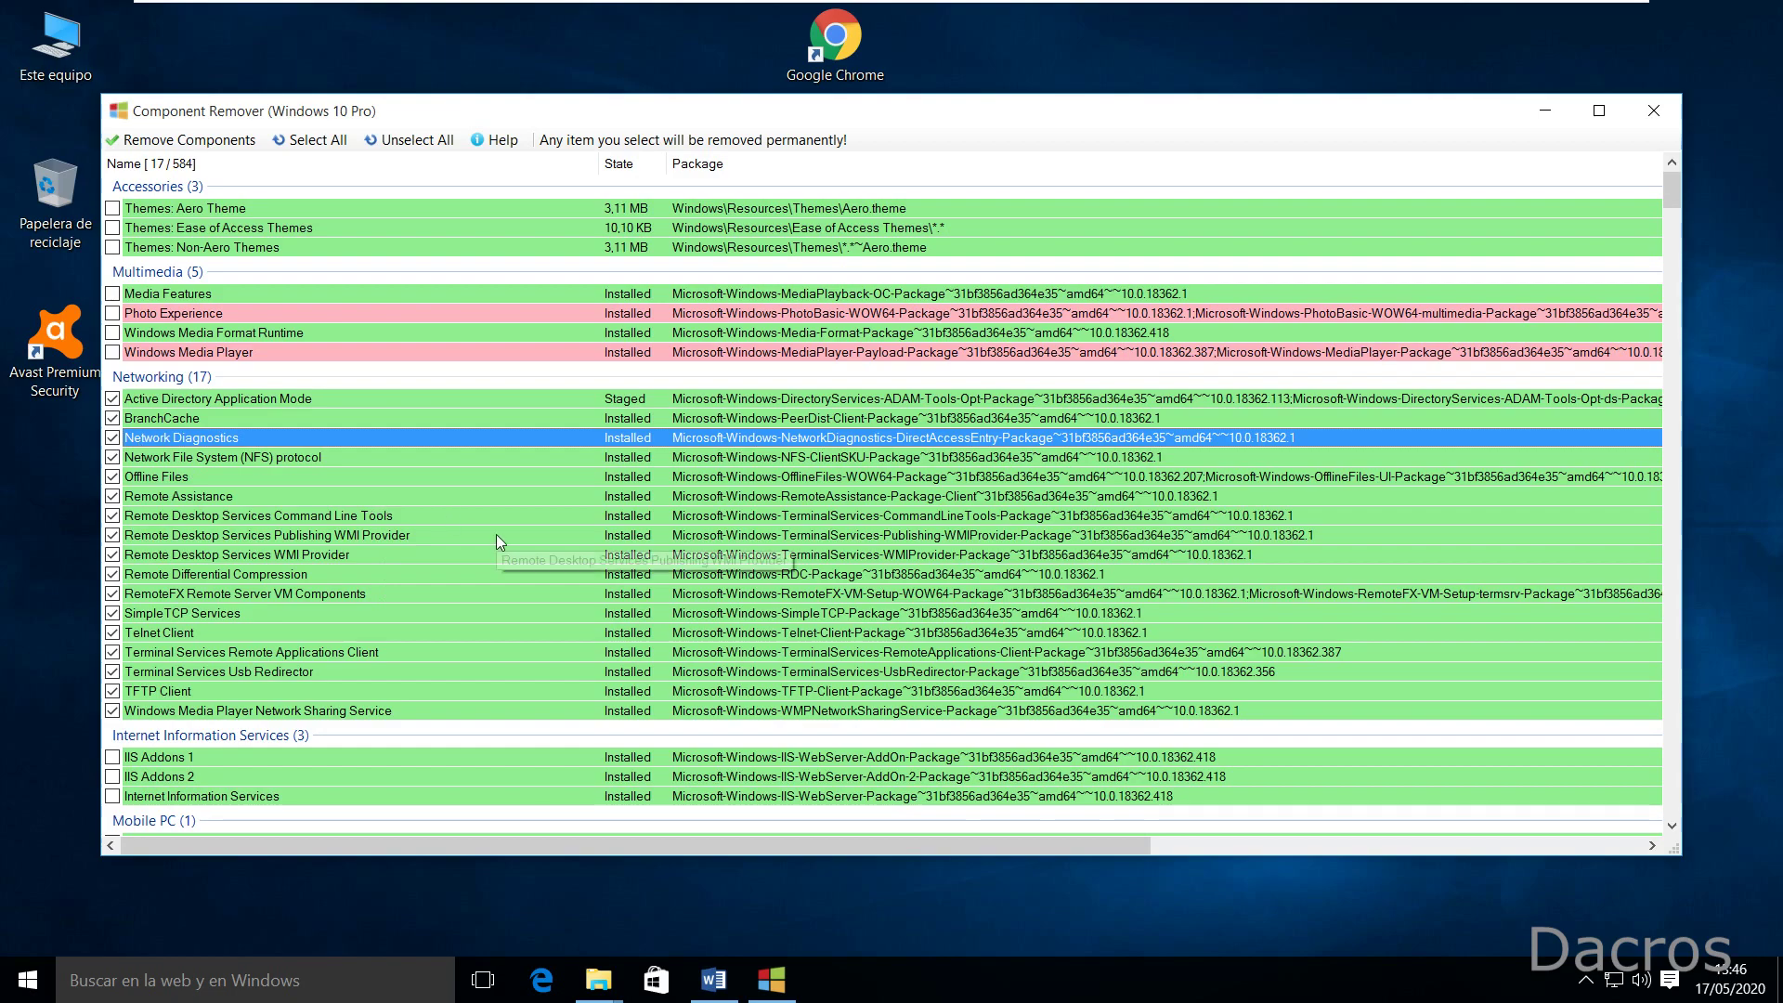
# Step: Mark Mobile PC Client Components in the Mobile PC group for removal
pyautogui.scroll(-2, 496, 533)
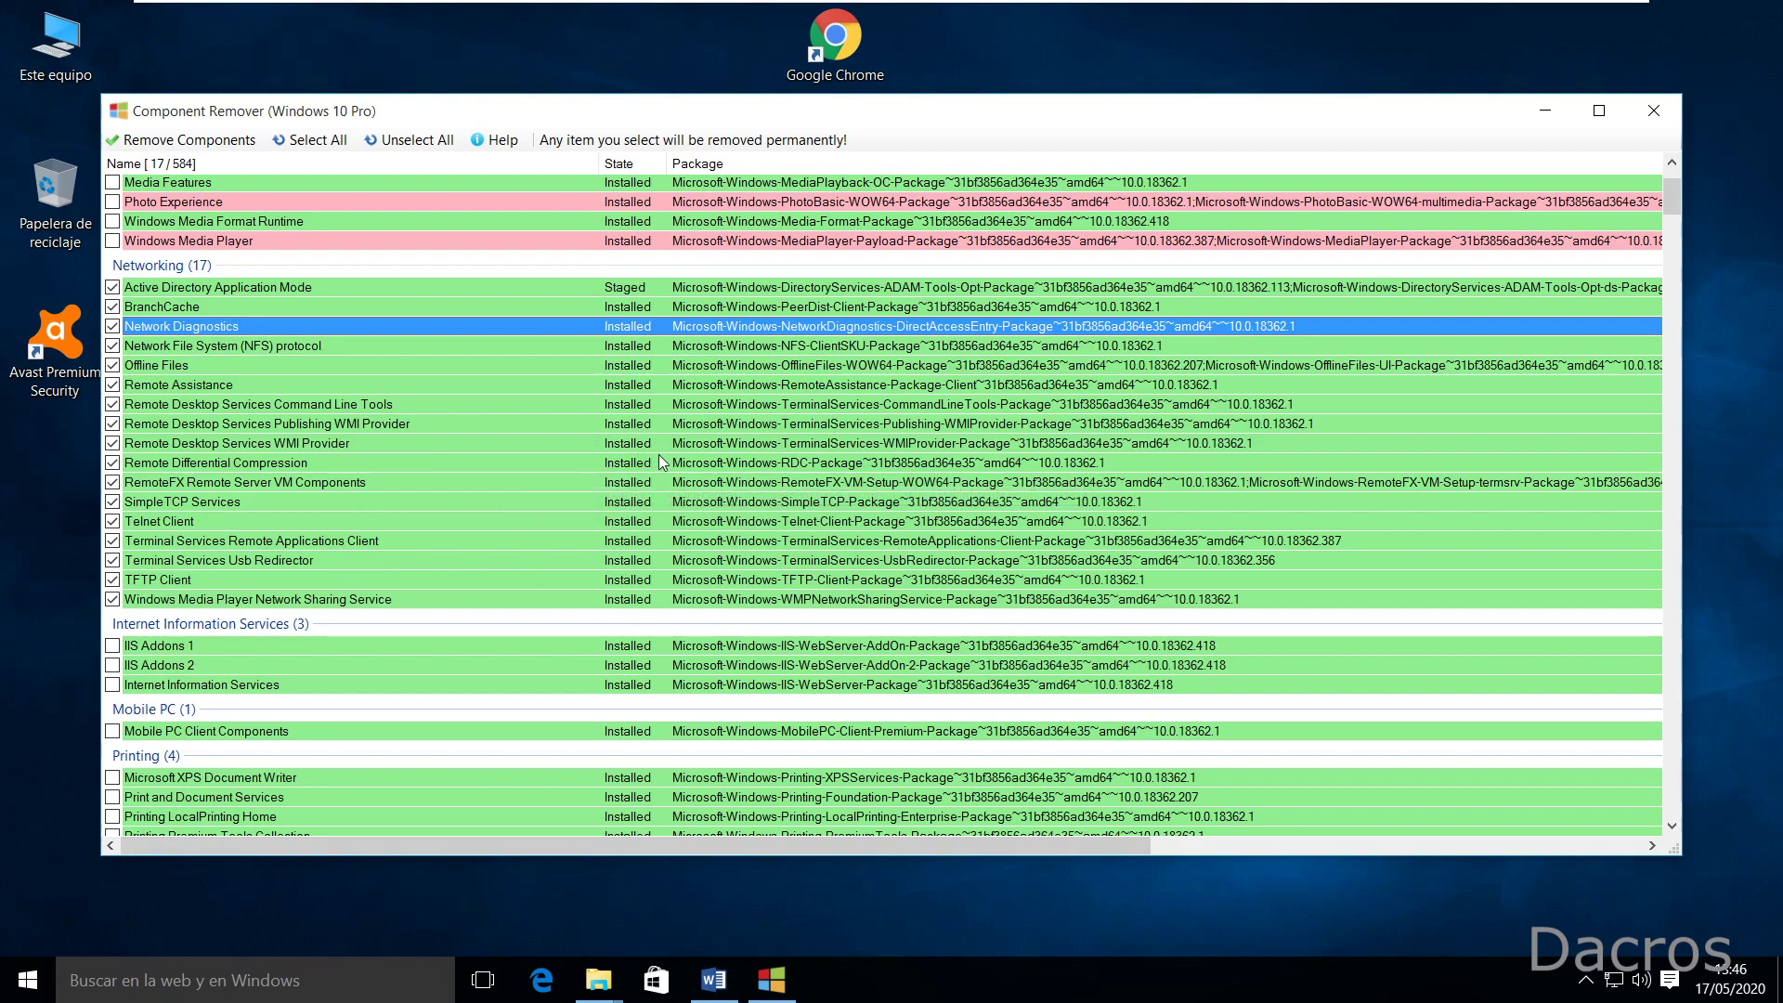
pyautogui.scroll(-2, 610, 457)
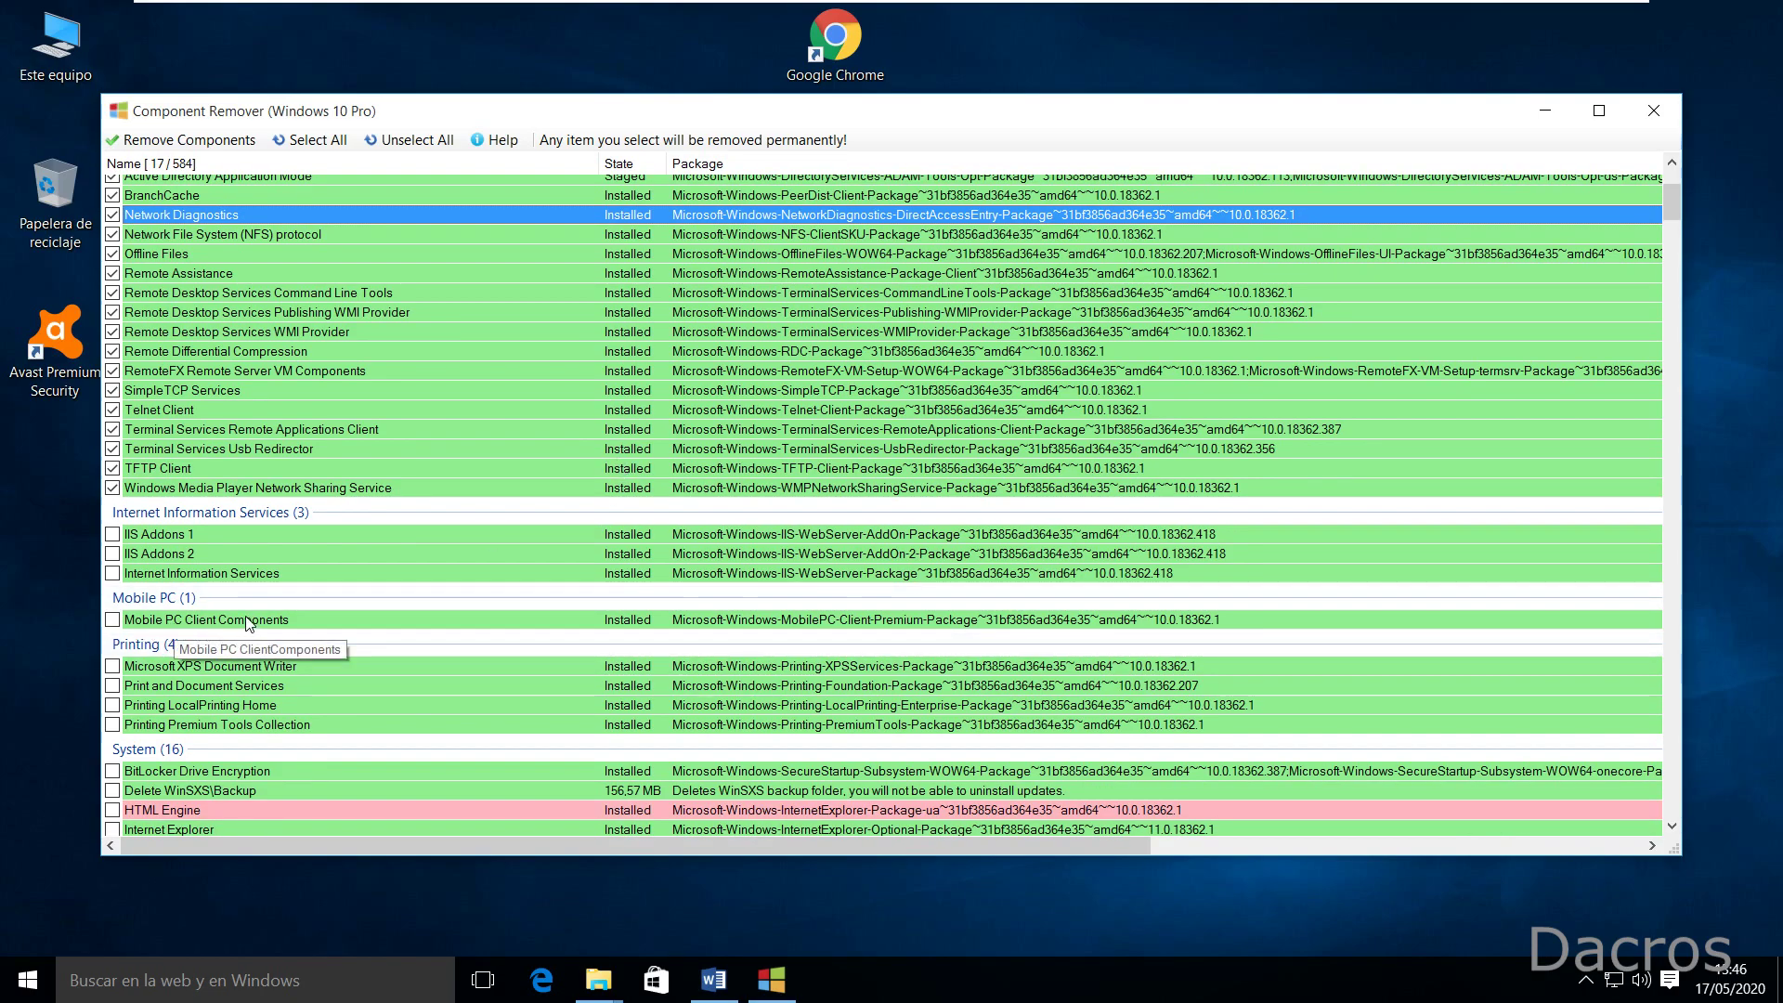
pyautogui.click(112, 621)
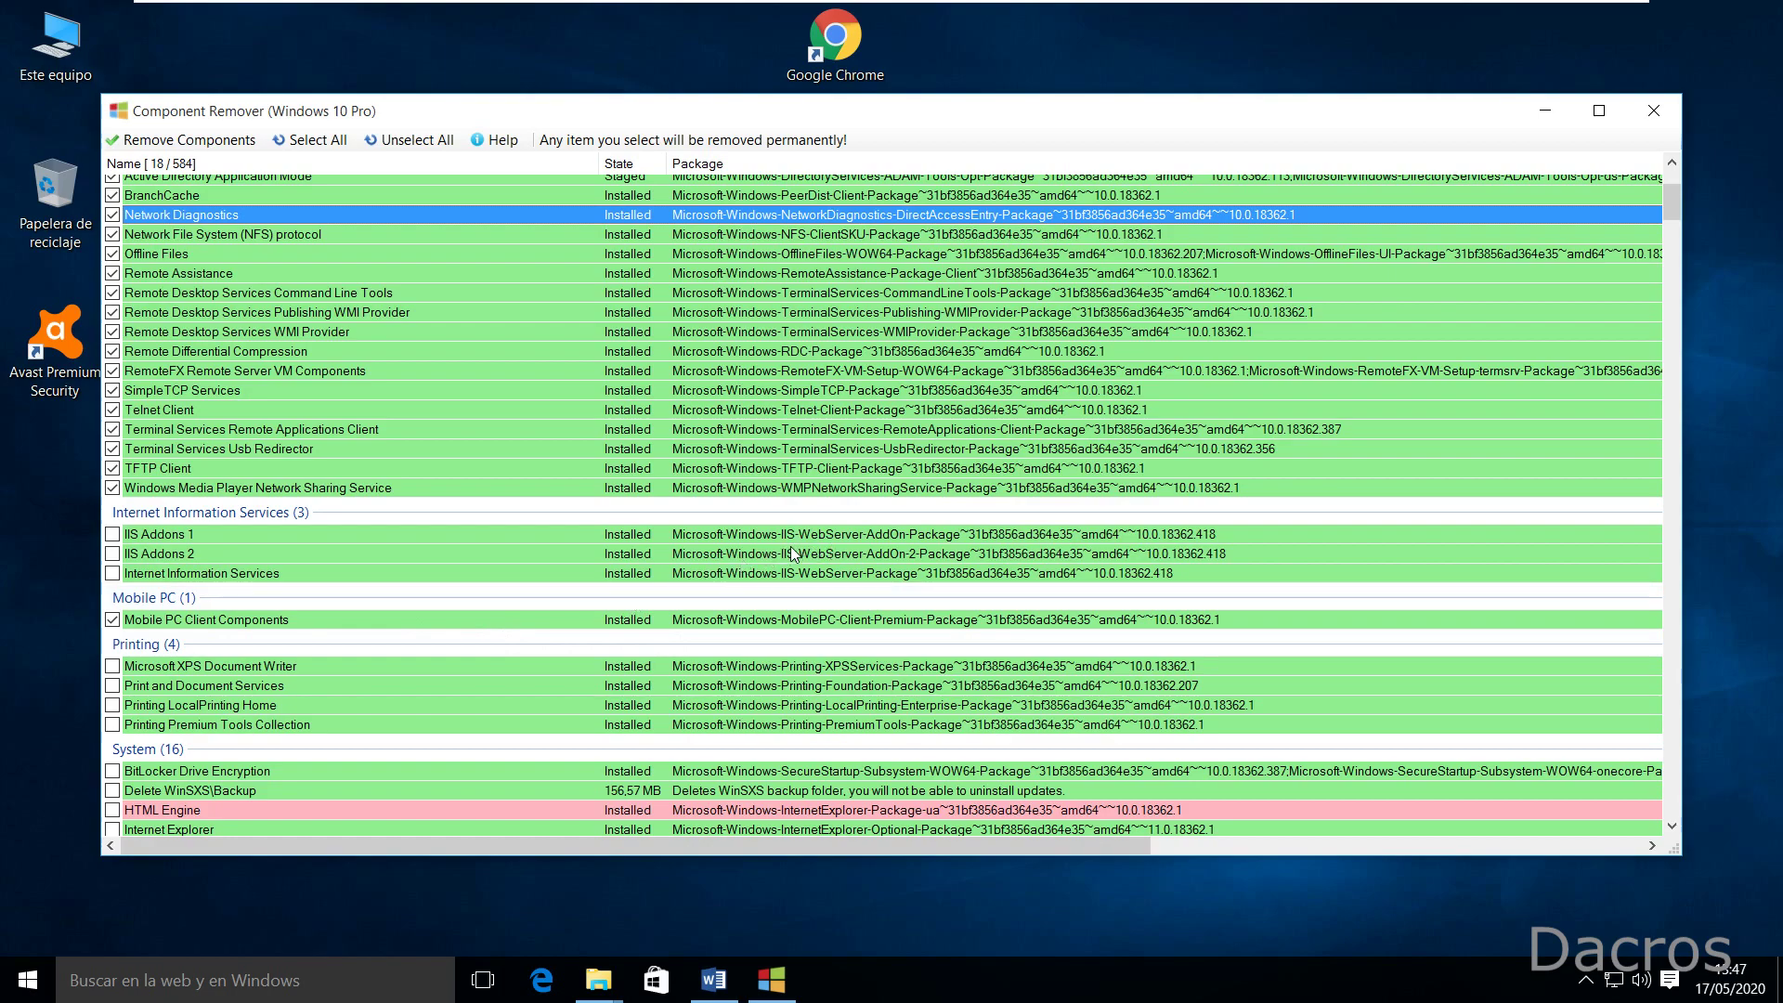
# Step: Mark the whole System group for removal, except HTML Engine, Microsoft Edge and Windows Cortana
pyautogui.scroll(-1, 777, 552)
pyautogui.scroll(-3, 776, 548)
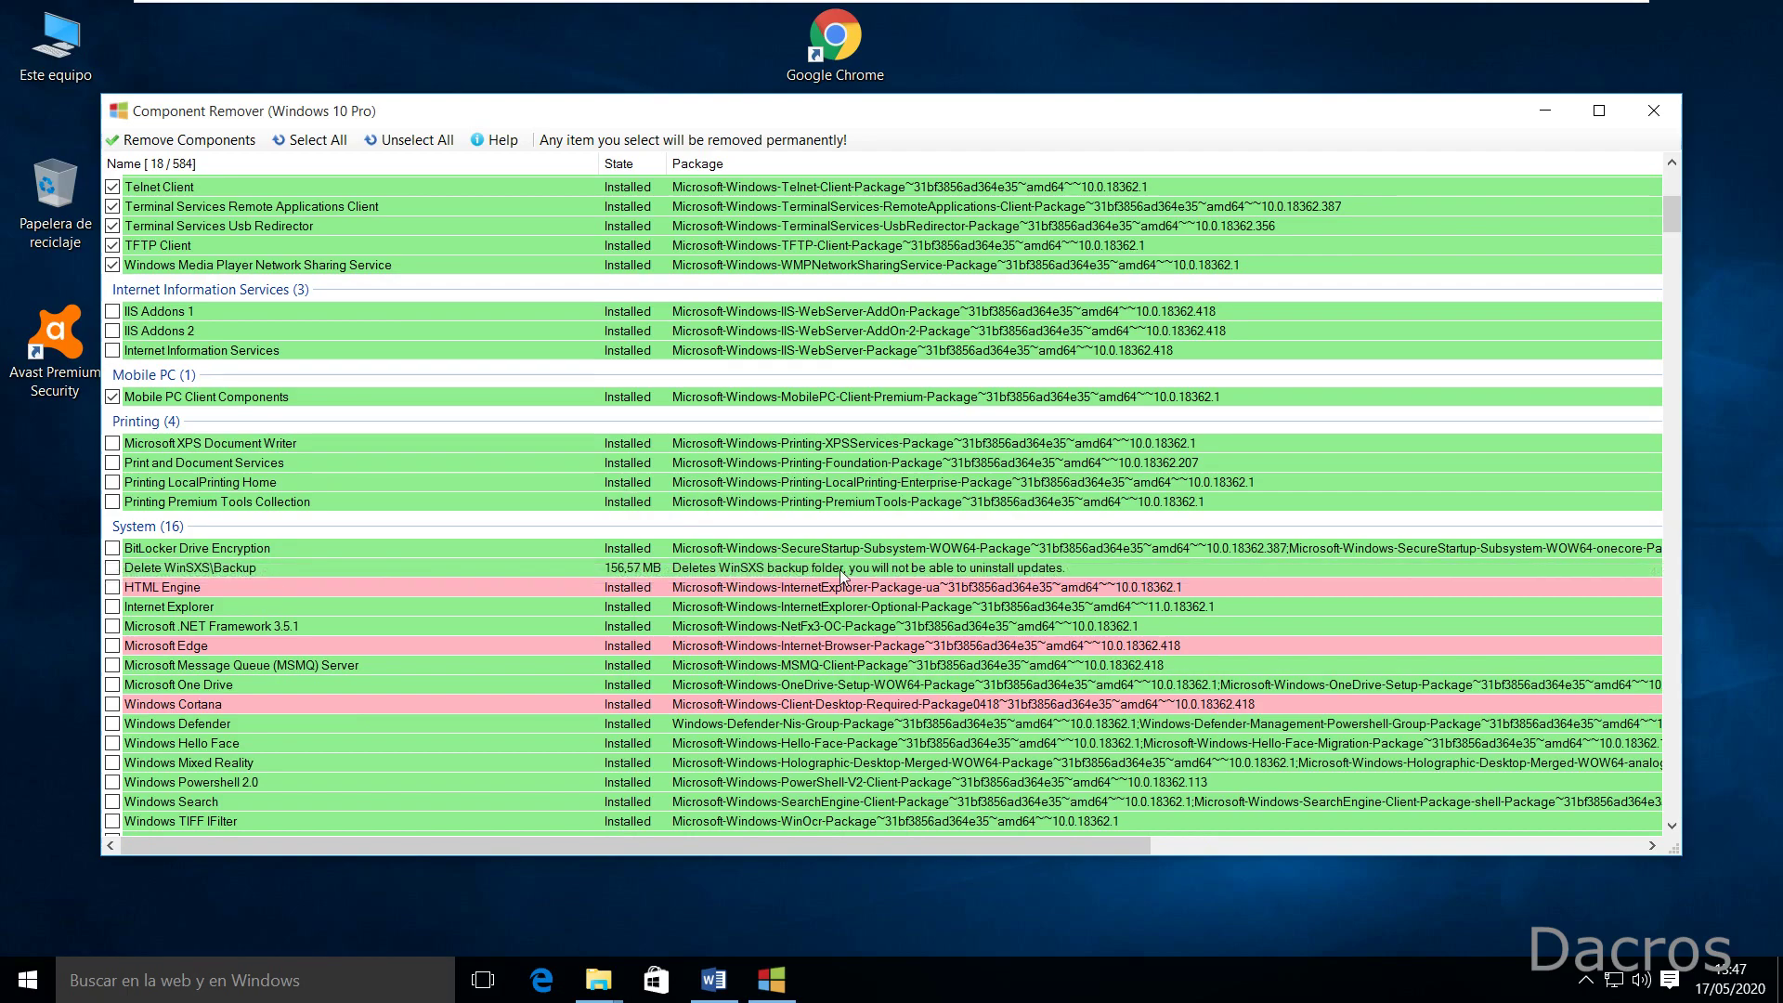
pyautogui.scroll(-1, 836, 570)
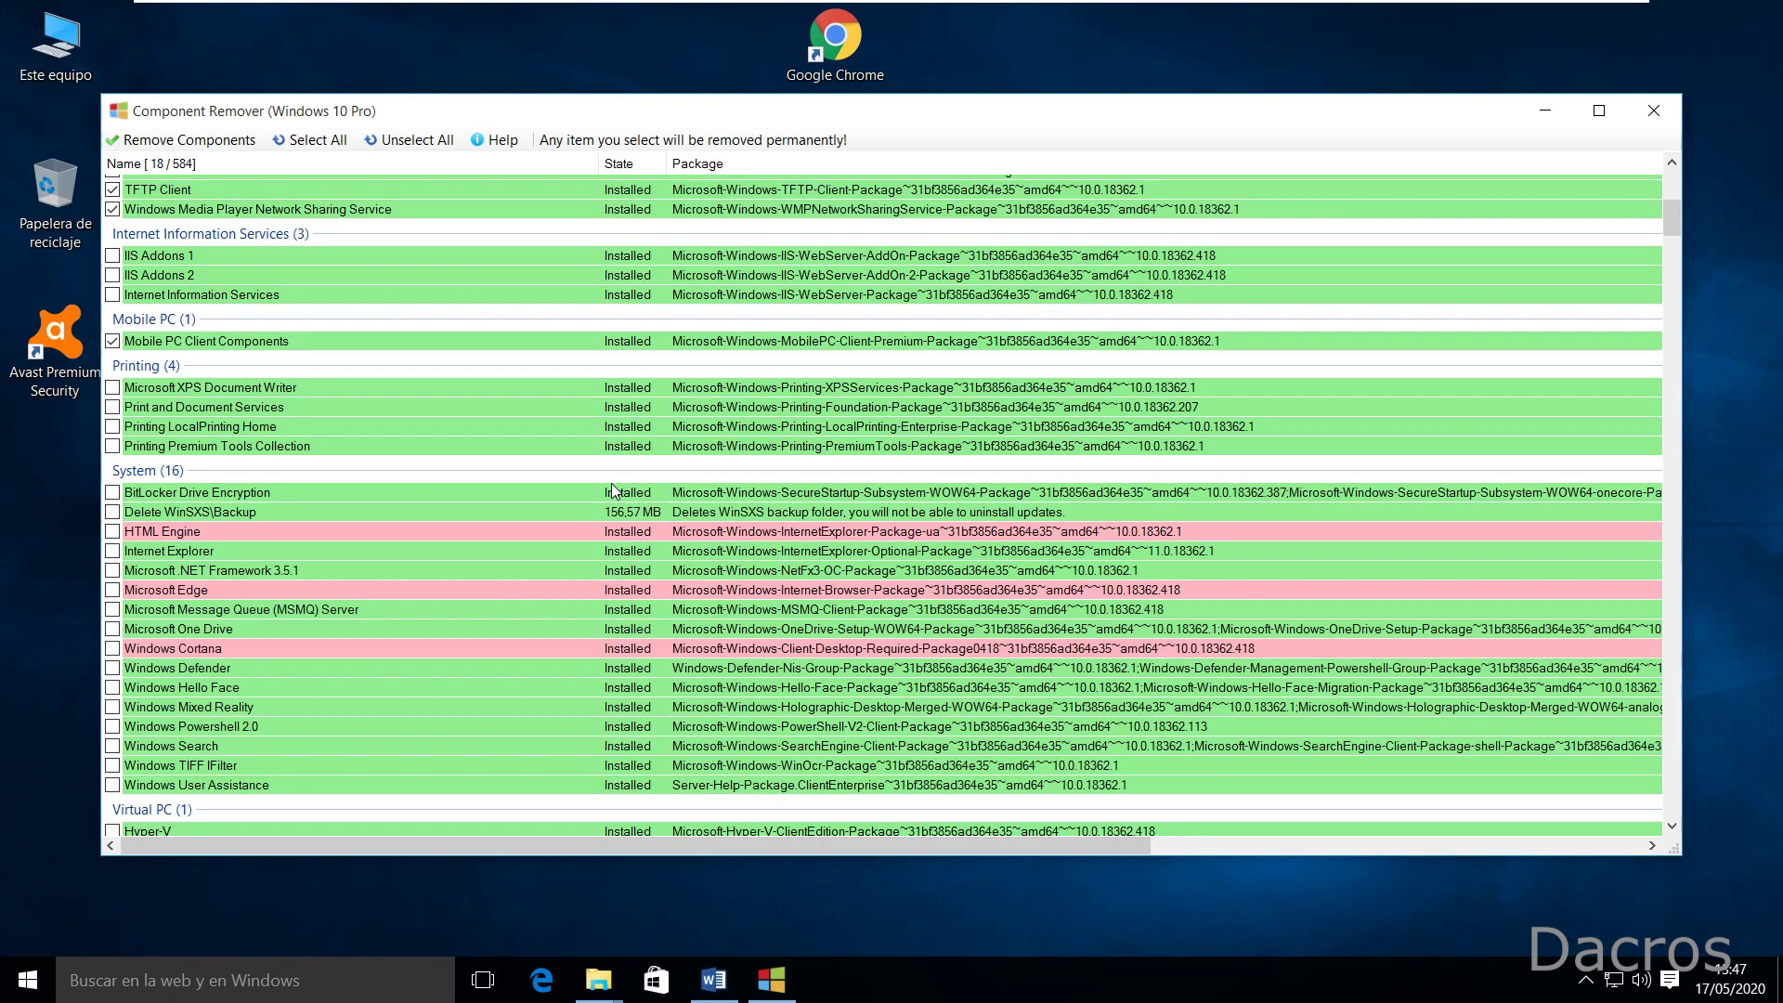
pyautogui.click(145, 473)
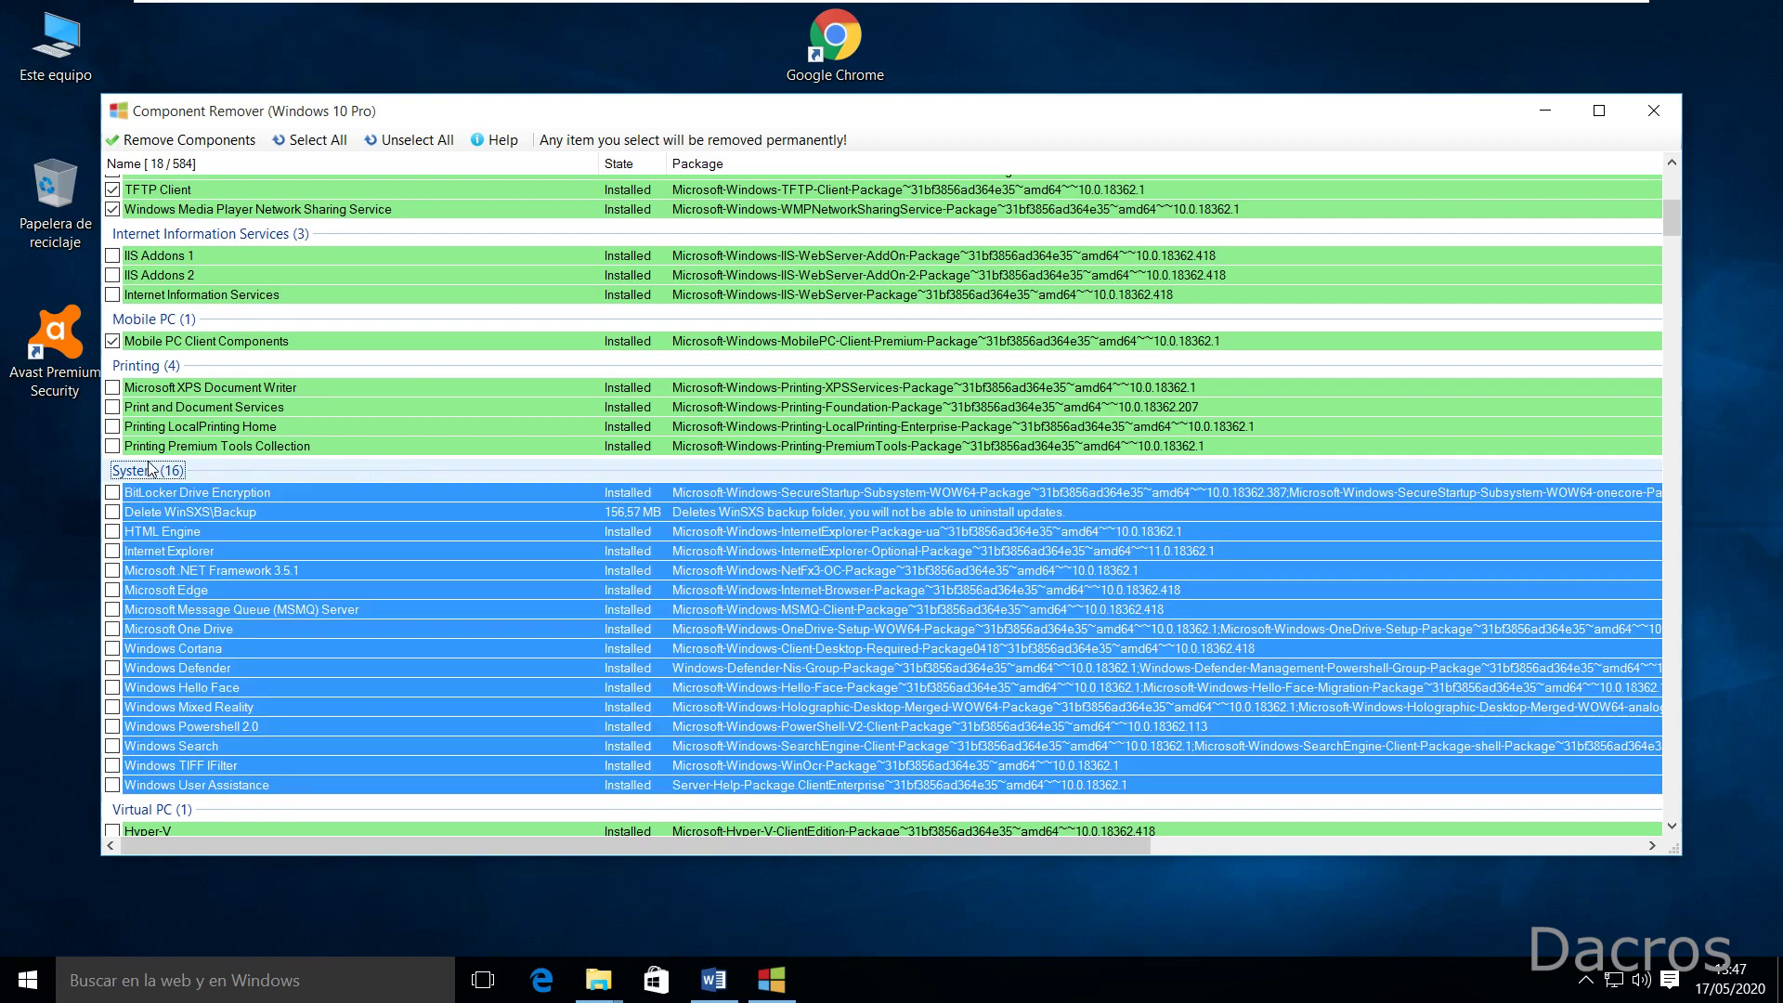
pyautogui.click(111, 495)
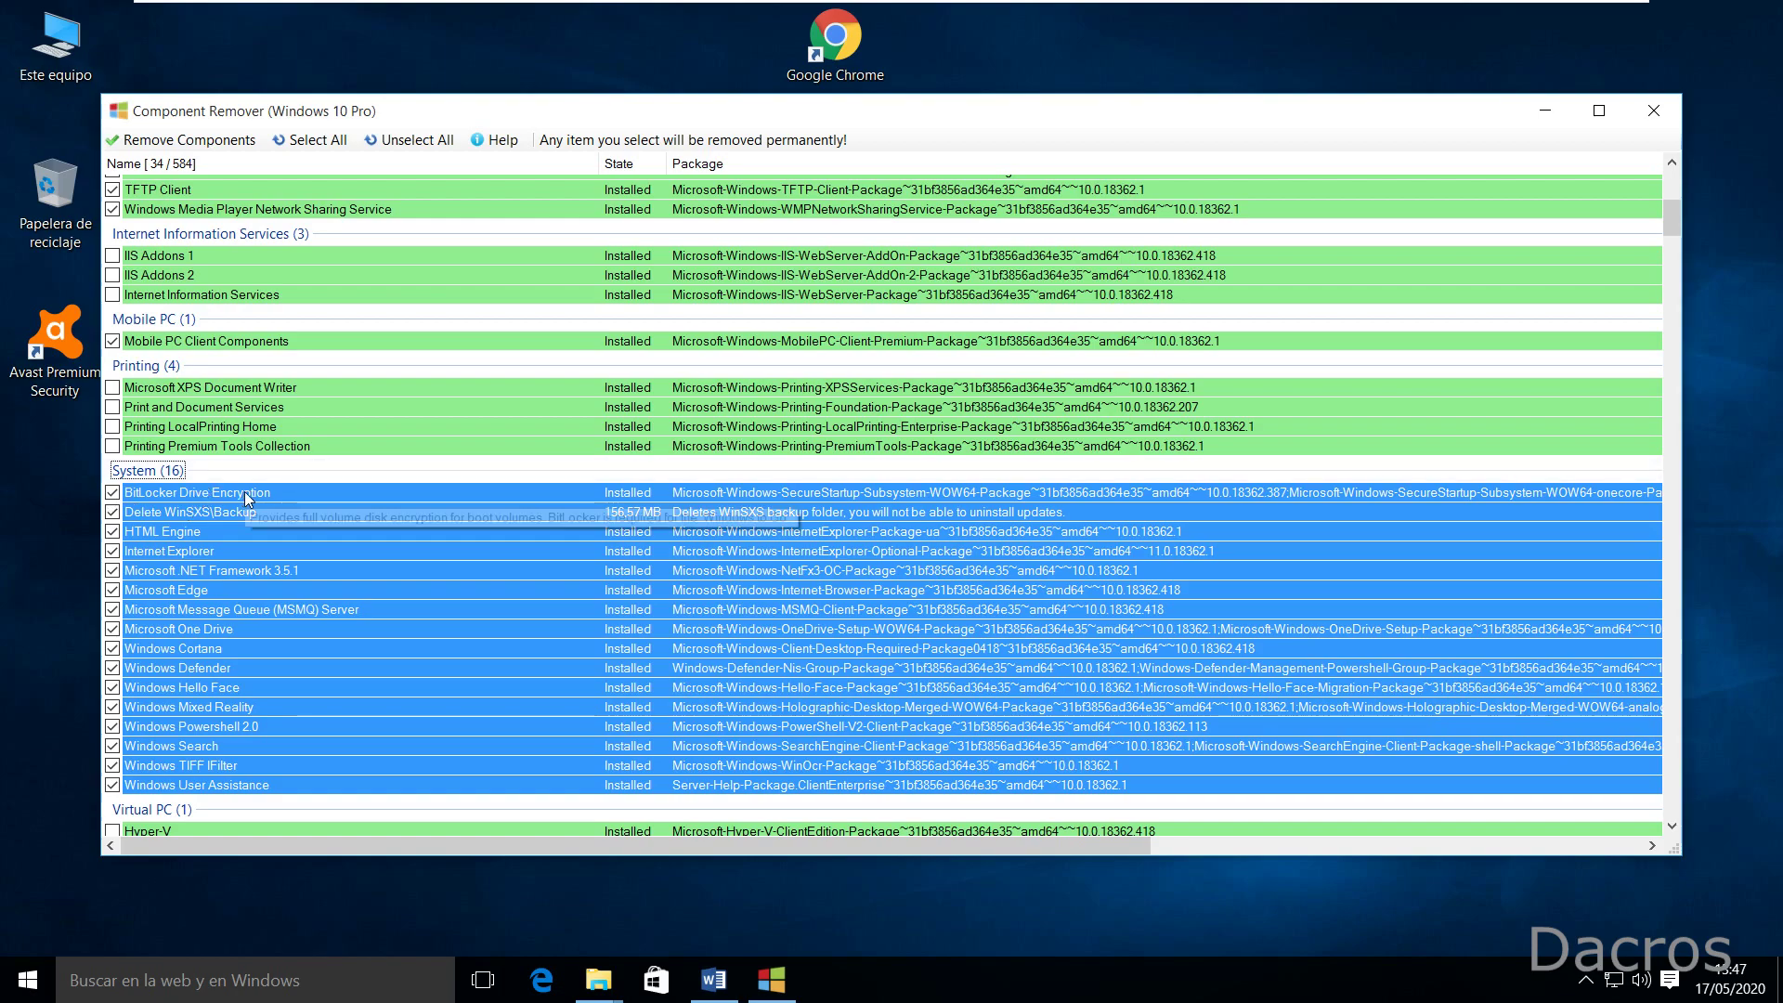
pyautogui.click(206, 500)
pyautogui.click(114, 534)
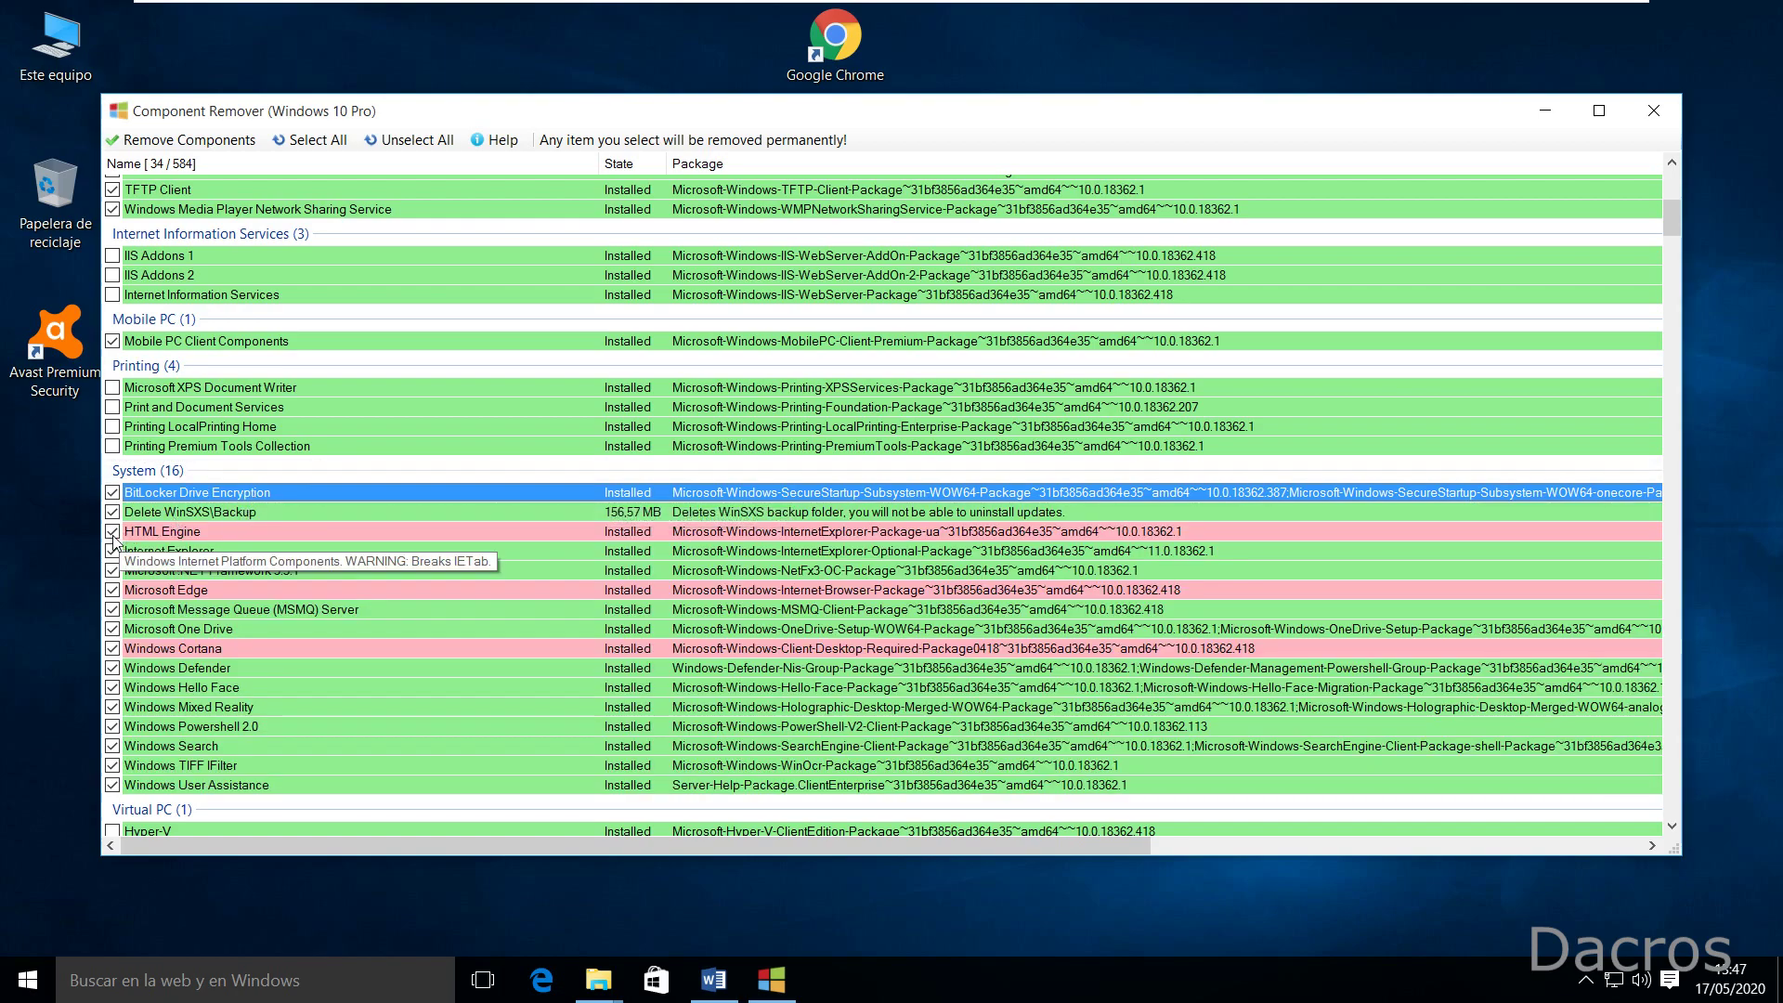
pyautogui.click(112, 592)
pyautogui.click(112, 649)
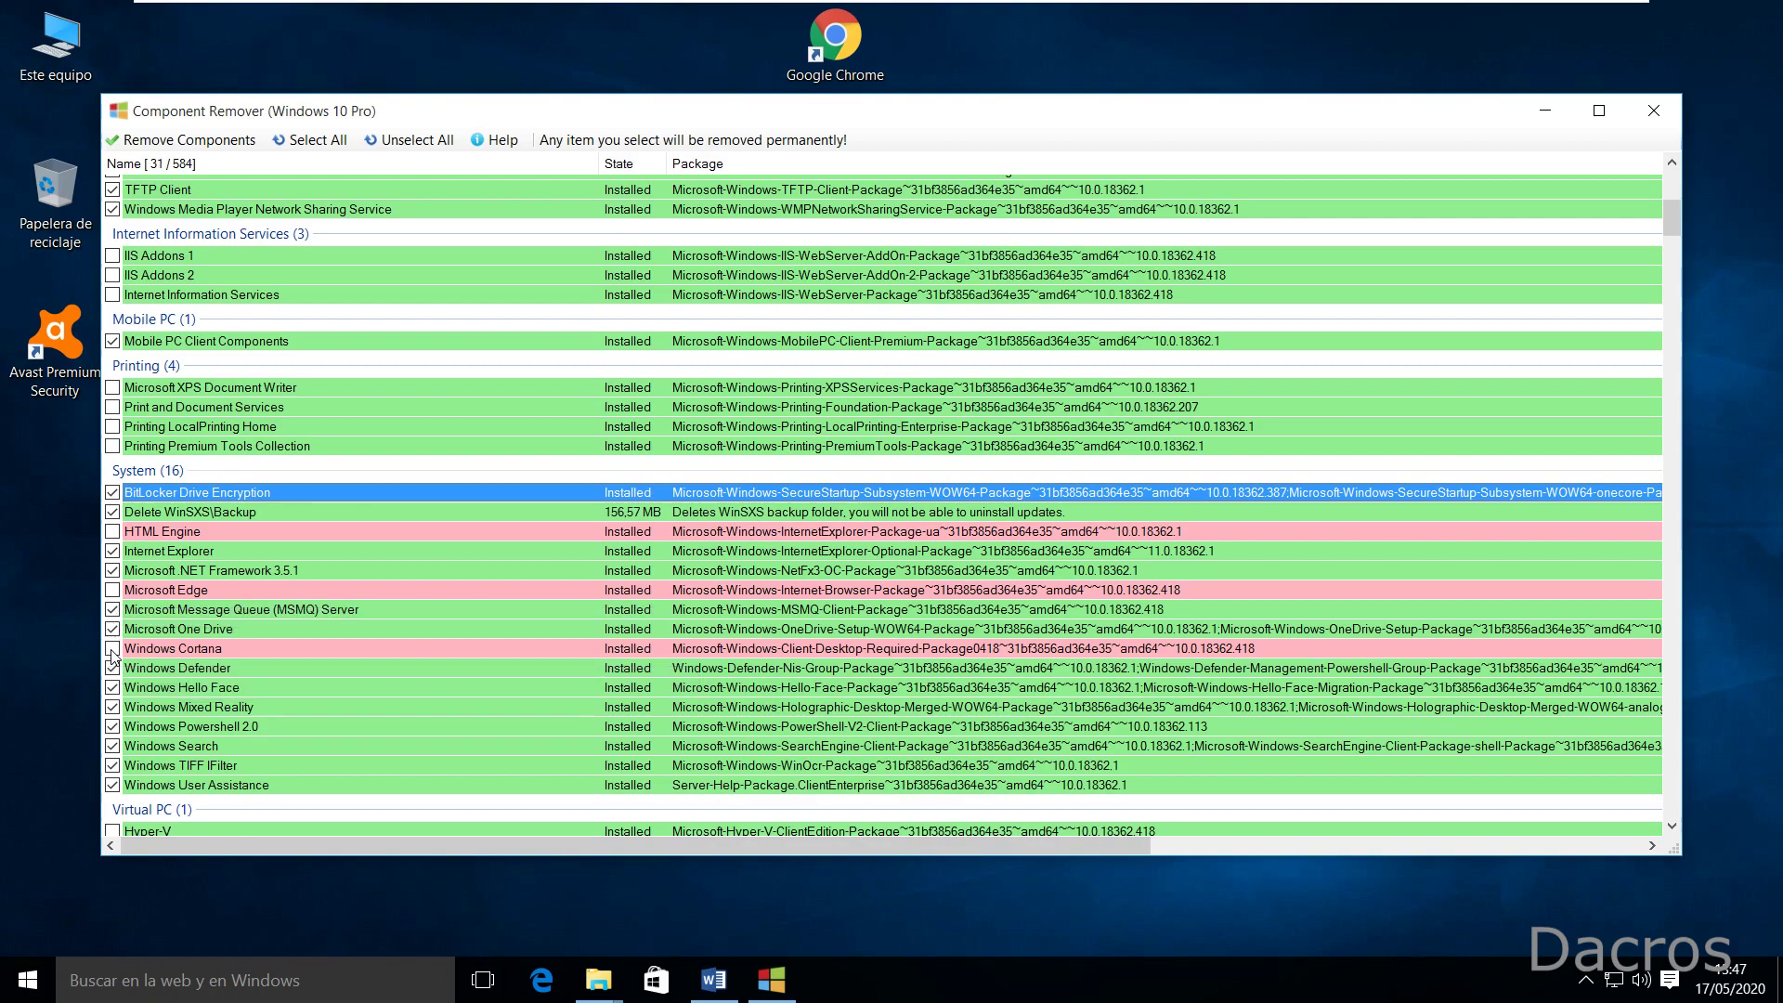
# Step: Exclude Windows Search and Microsoft .NET Framework 3.5.1 from the components marked for removal
pyautogui.scroll(-2, 630, 654)
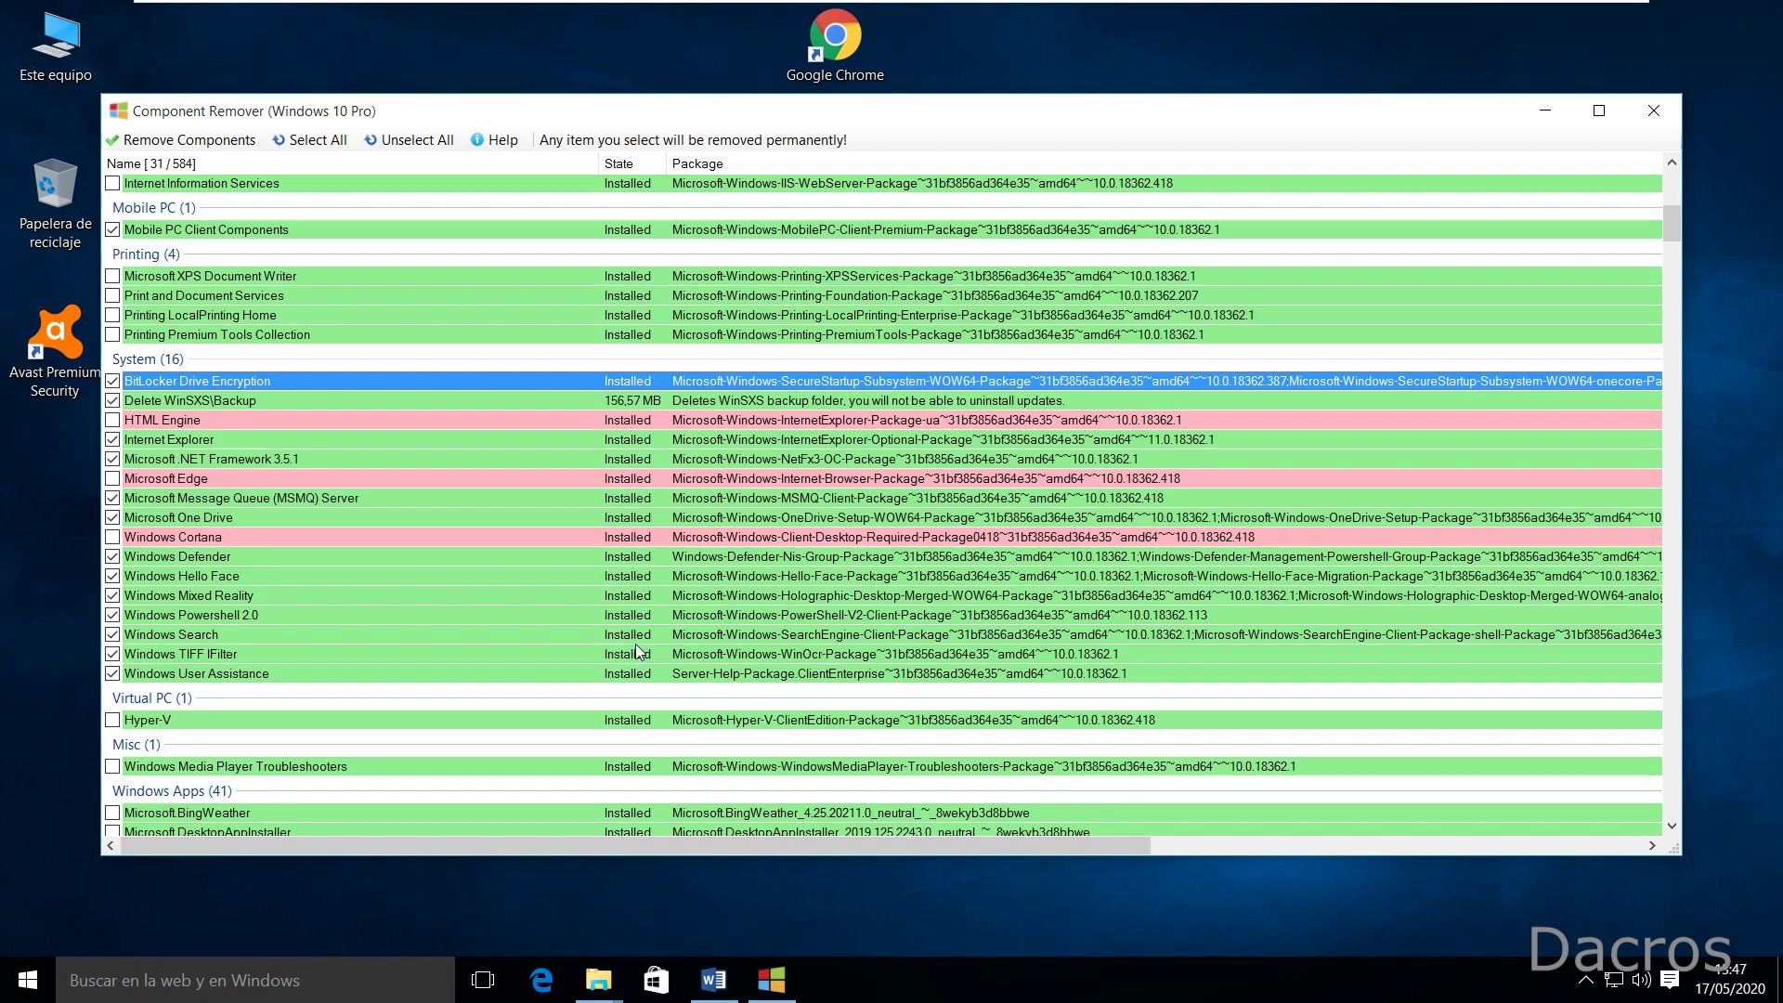
pyautogui.moveTo(228, 565)
pyautogui.click(112, 635)
pyautogui.click(113, 460)
# Step: Mark Hyper-V in the Virtual PC group and Windows Media Player Troubleshooters in the Misc group for removal
pyautogui.click(113, 721)
pyautogui.scroll(-3, 665, 648)
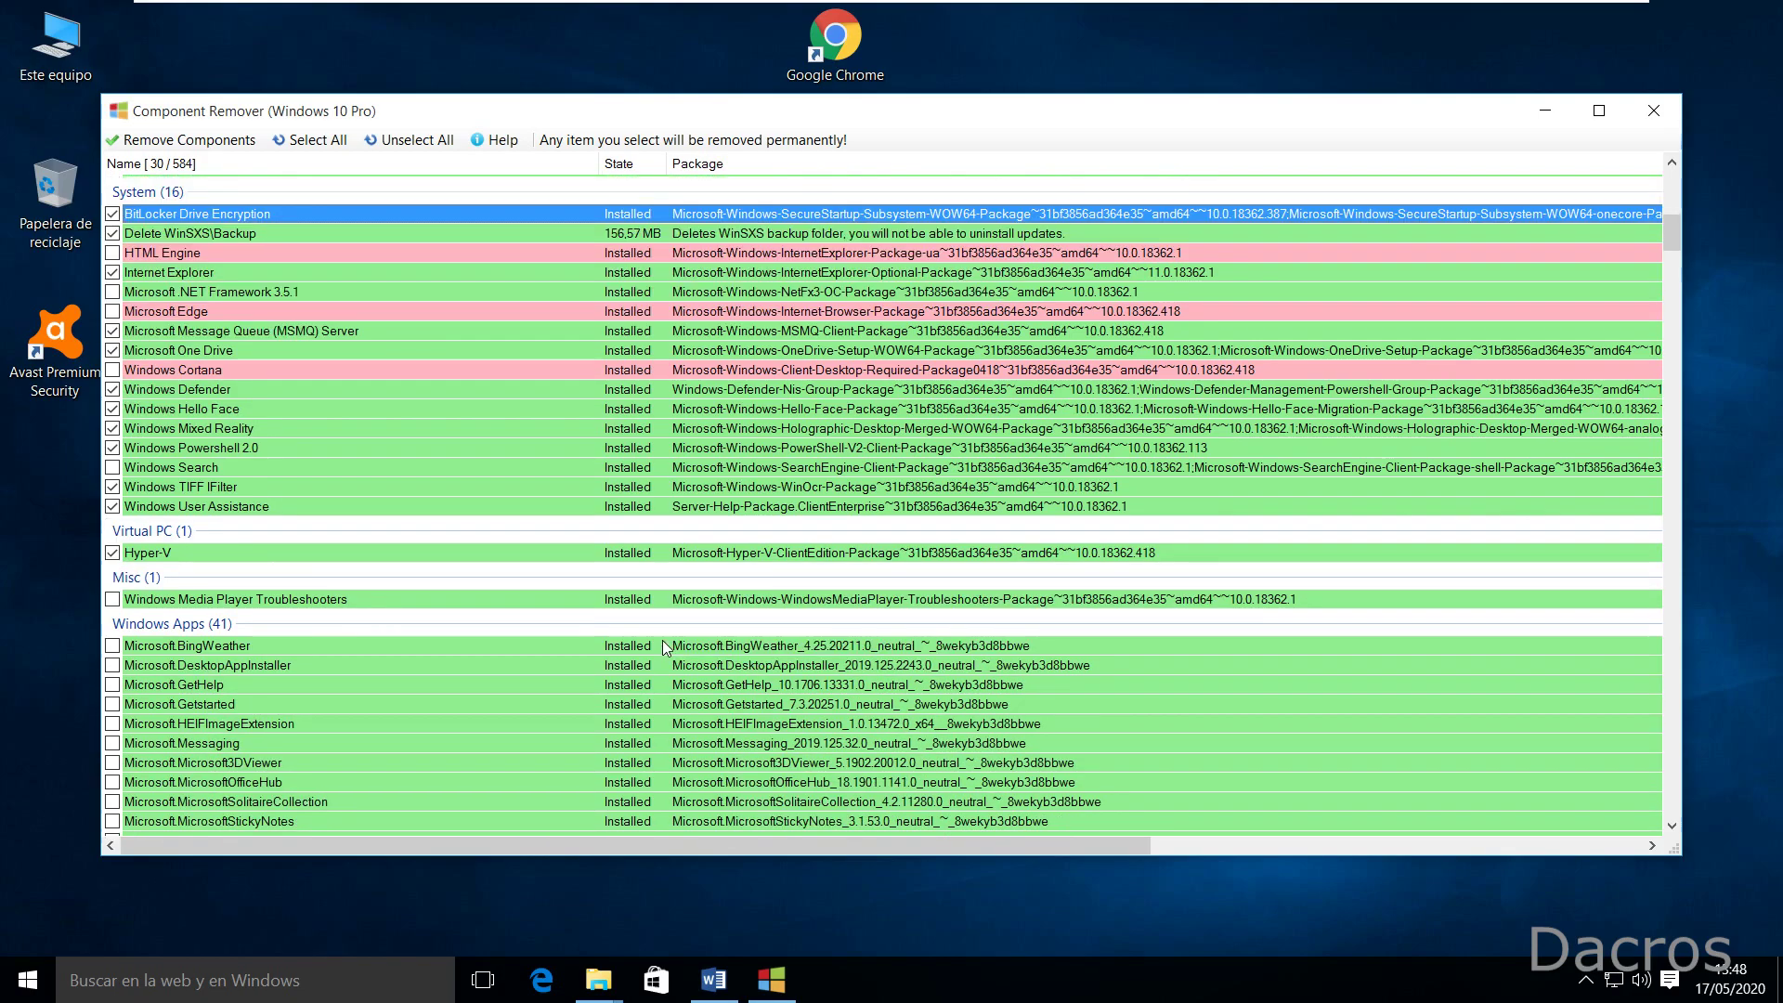
pyautogui.scroll(-2, 762, 650)
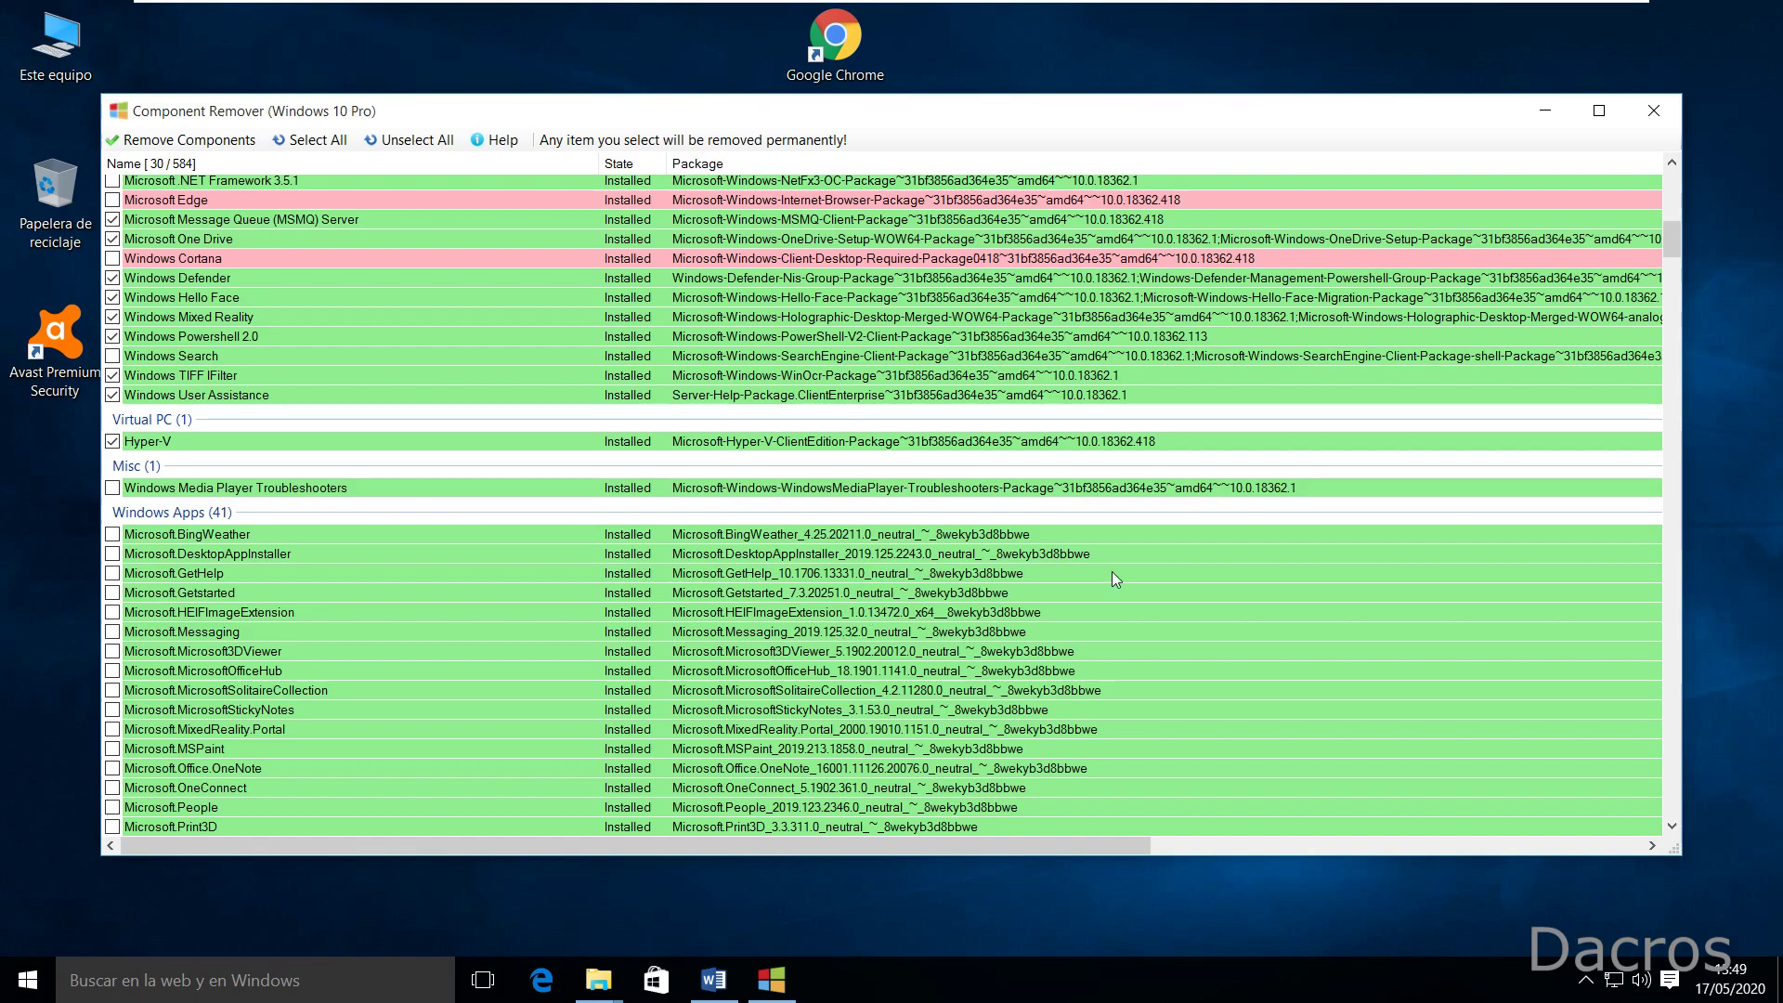
pyautogui.click(118, 489)
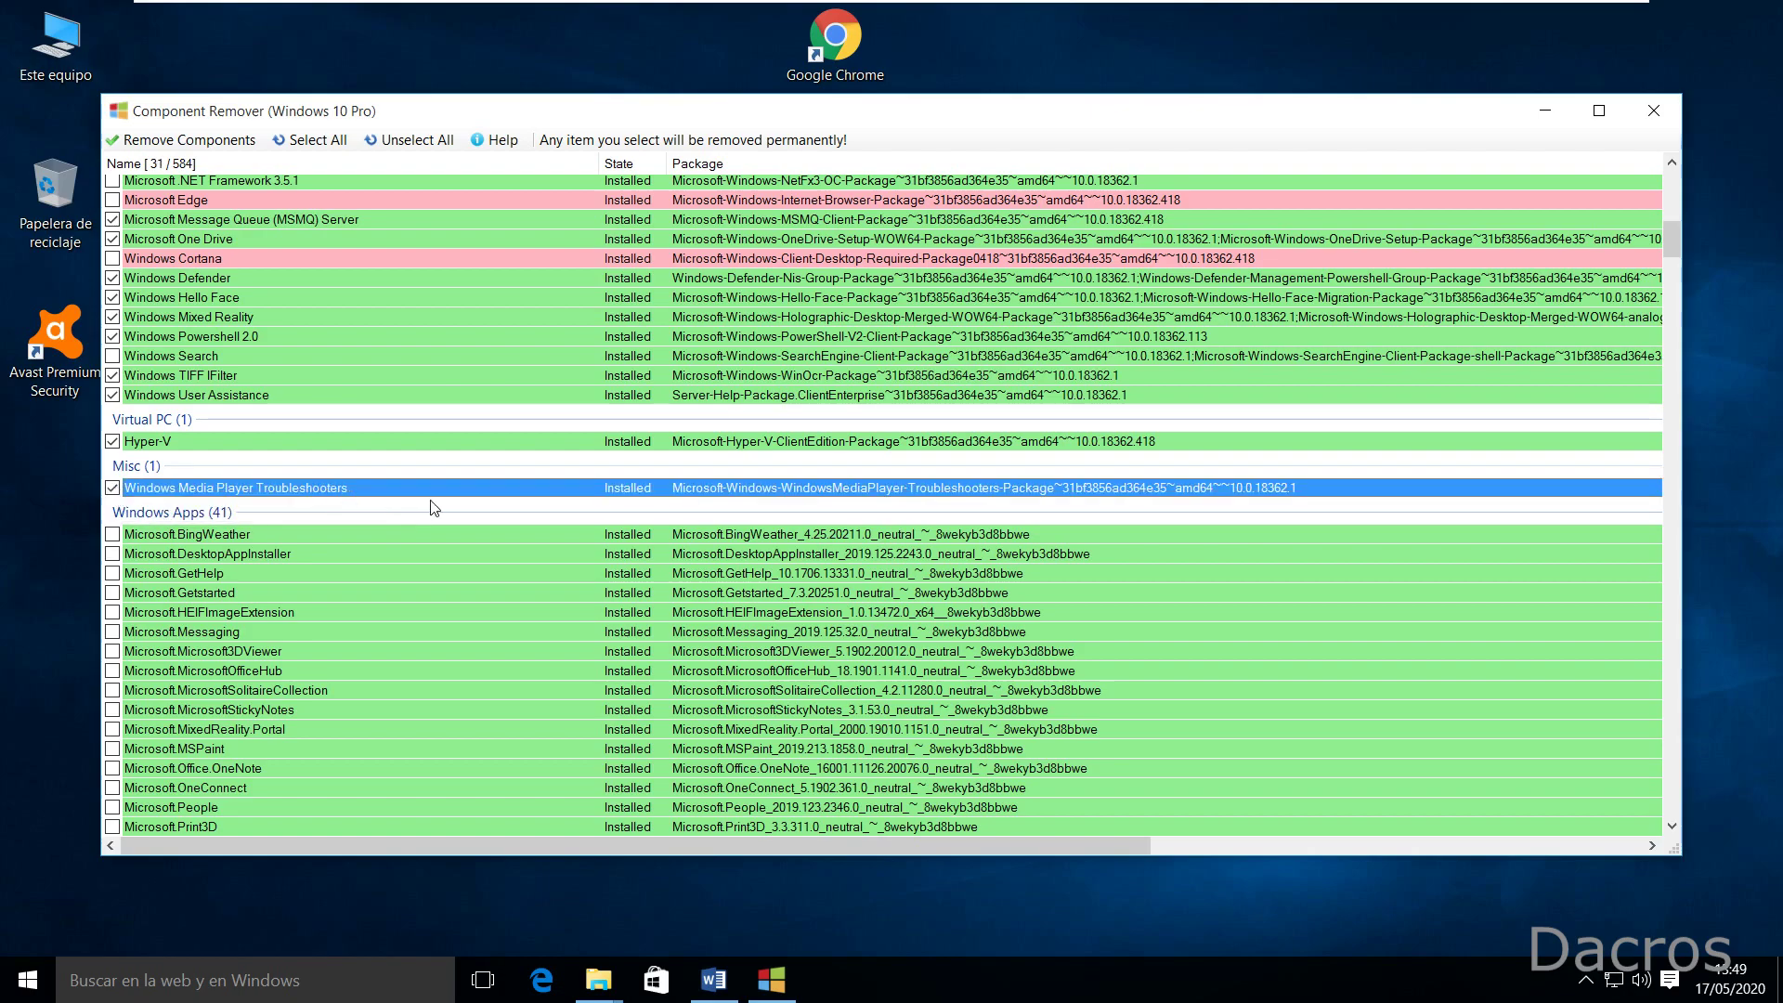
# Step: Mark the whole Windows Apps group for removal, except Microsoft.MSPaint
pyautogui.scroll(-2, 595, 537)
pyautogui.scroll(-2, 597, 533)
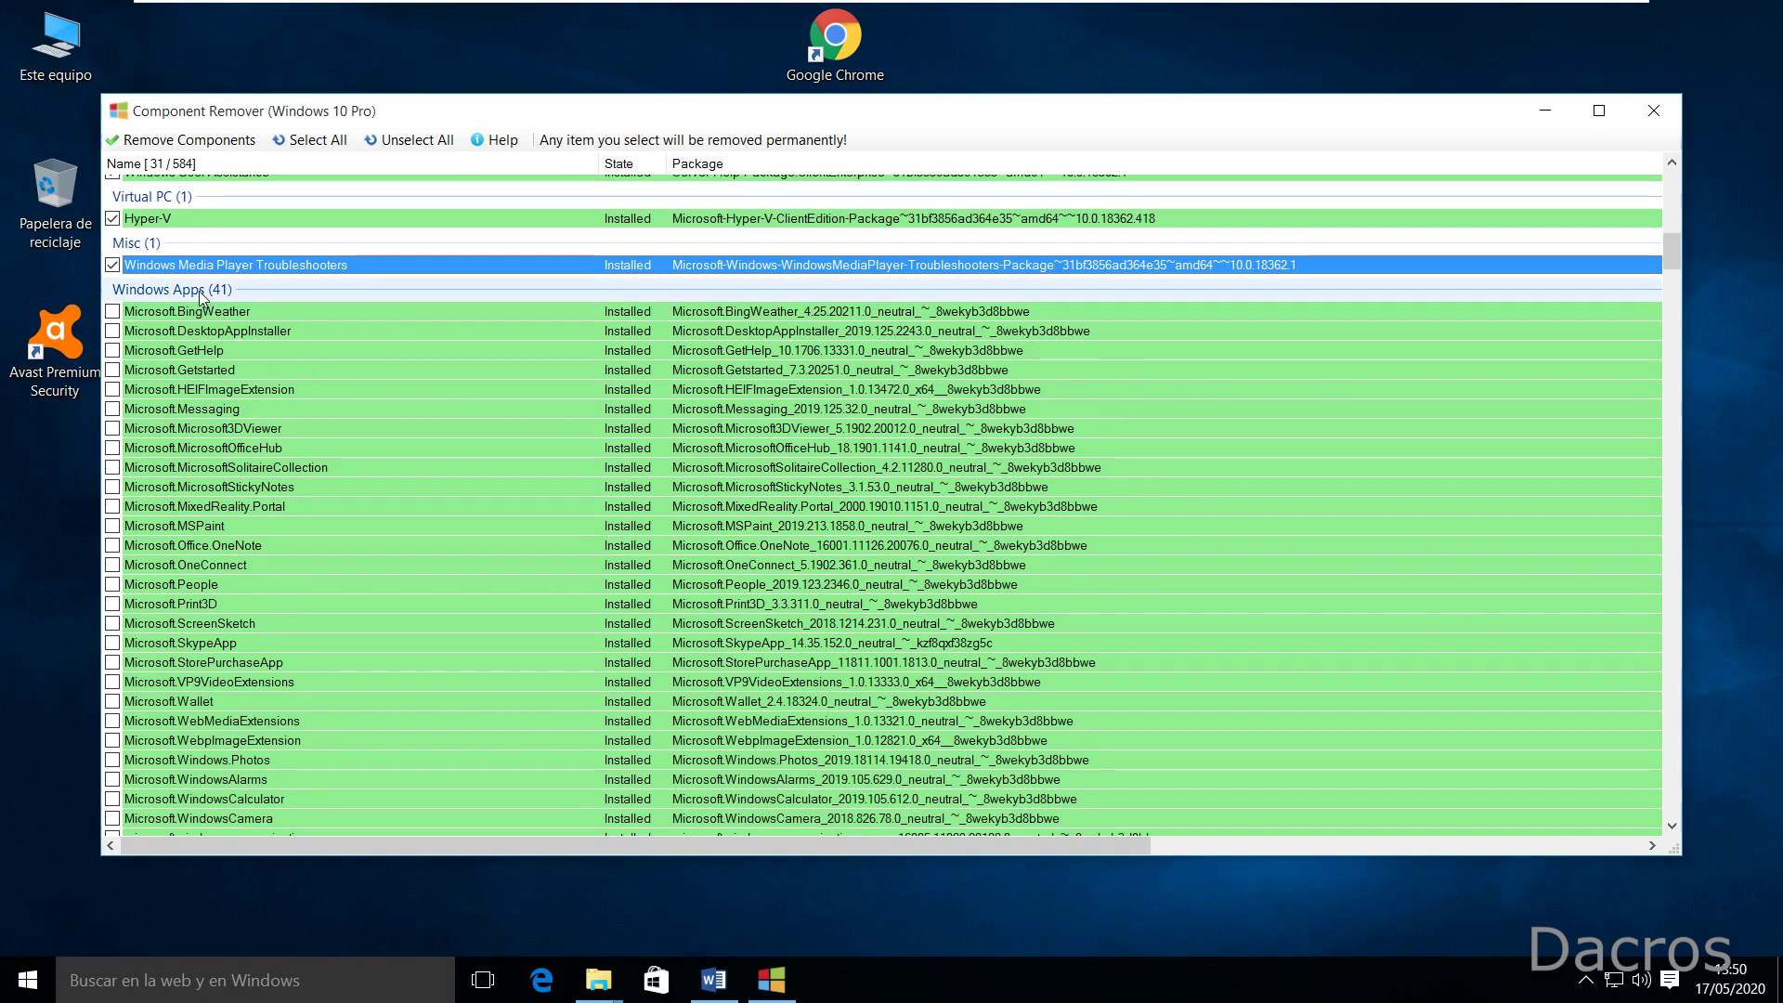
pyautogui.click(199, 295)
pyautogui.click(112, 316)
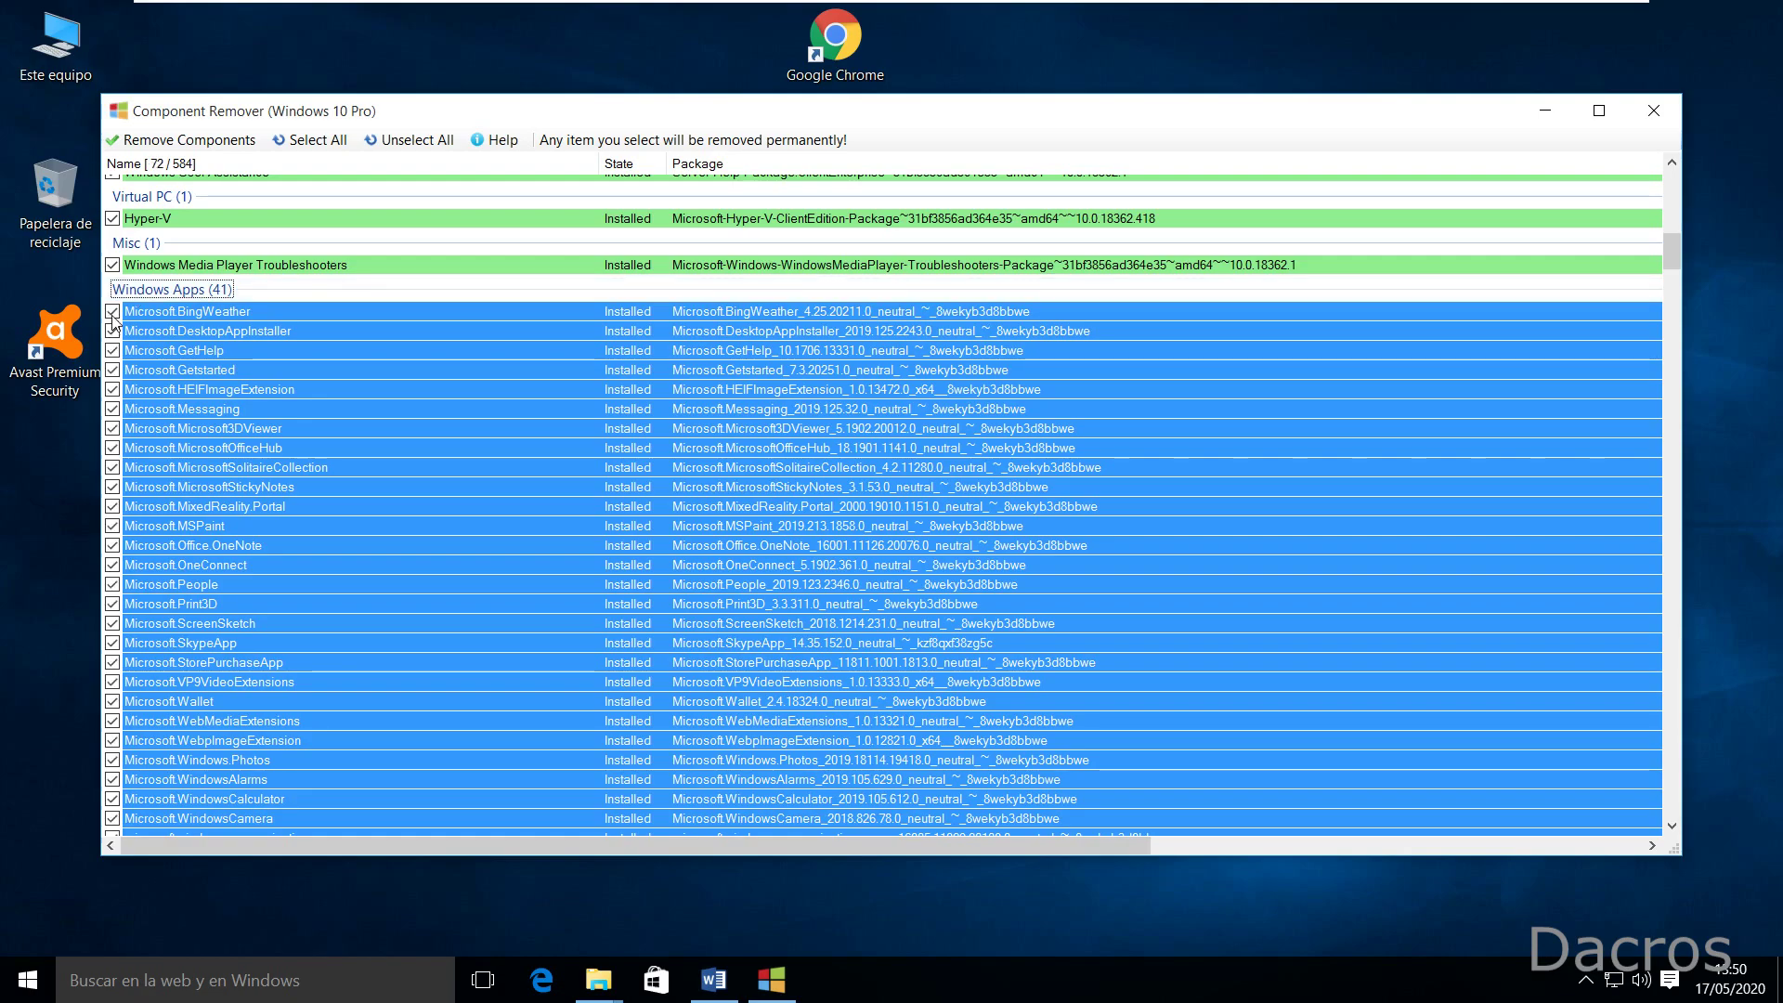
pyautogui.click(452, 316)
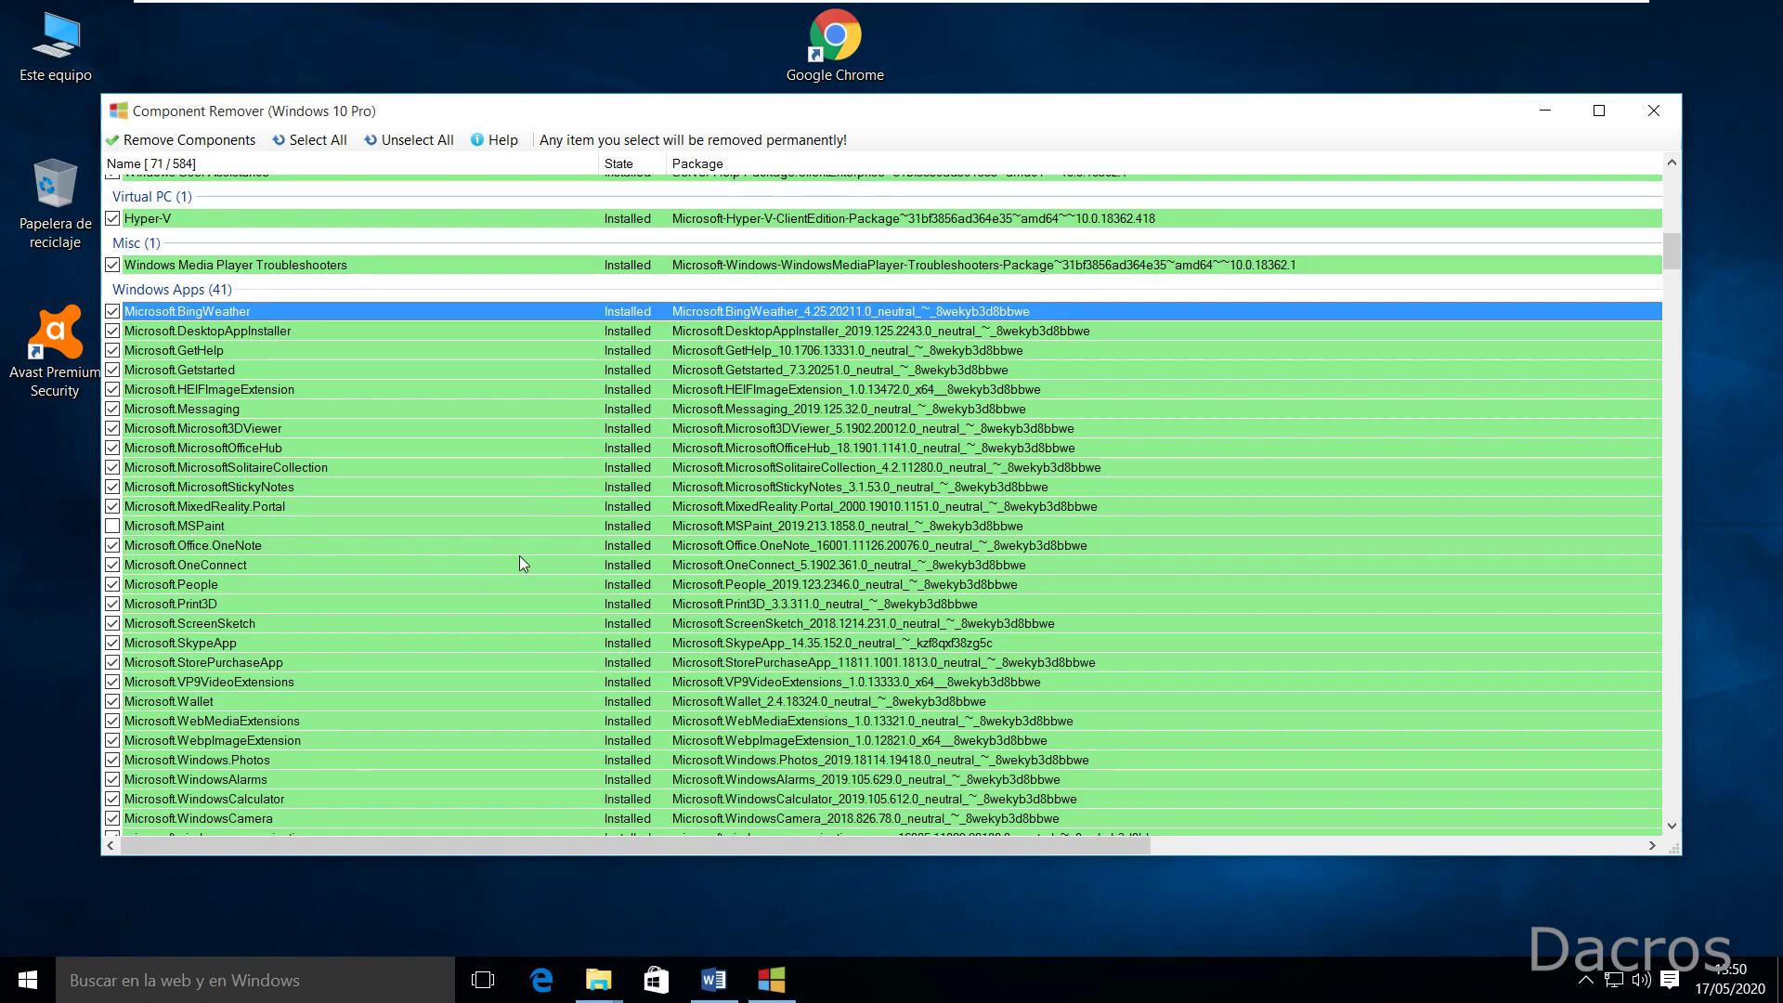
# Step: Exclude Microsoft.WindowsCalculator and Microsoft.WindowsStore from the Windows Apps marked for removal
pyautogui.scroll(-1, 535, 564)
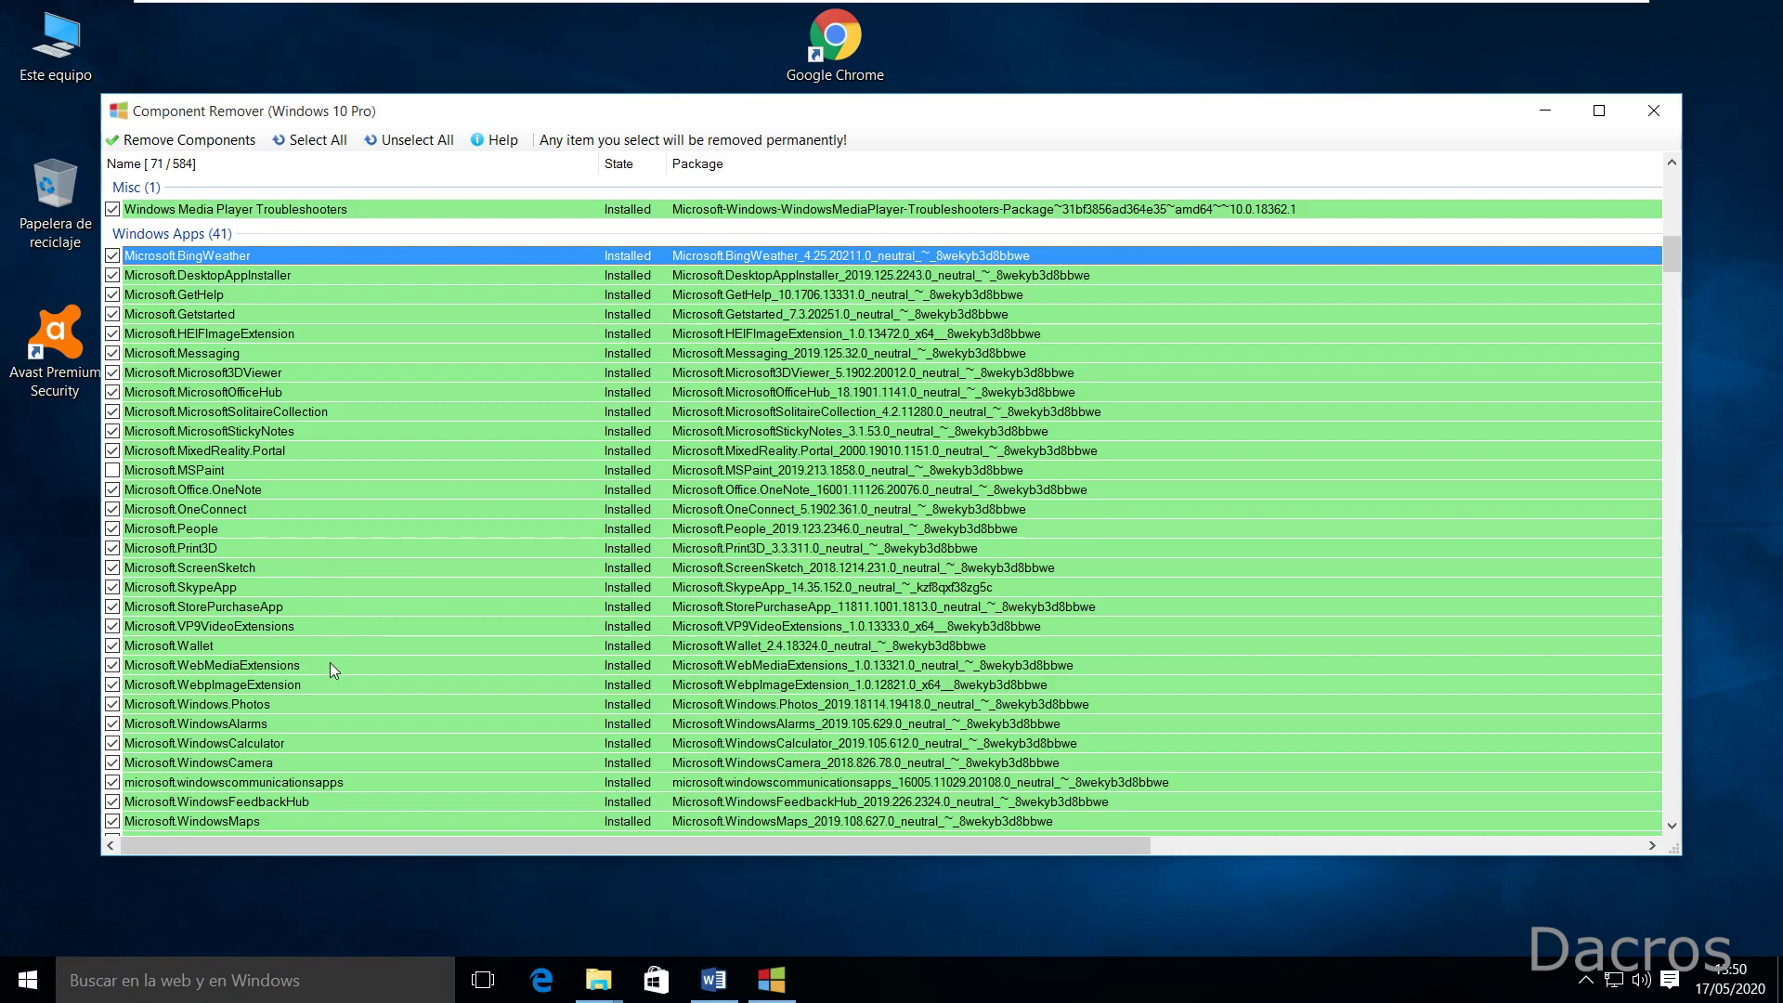
pyautogui.scroll(-1, 354, 665)
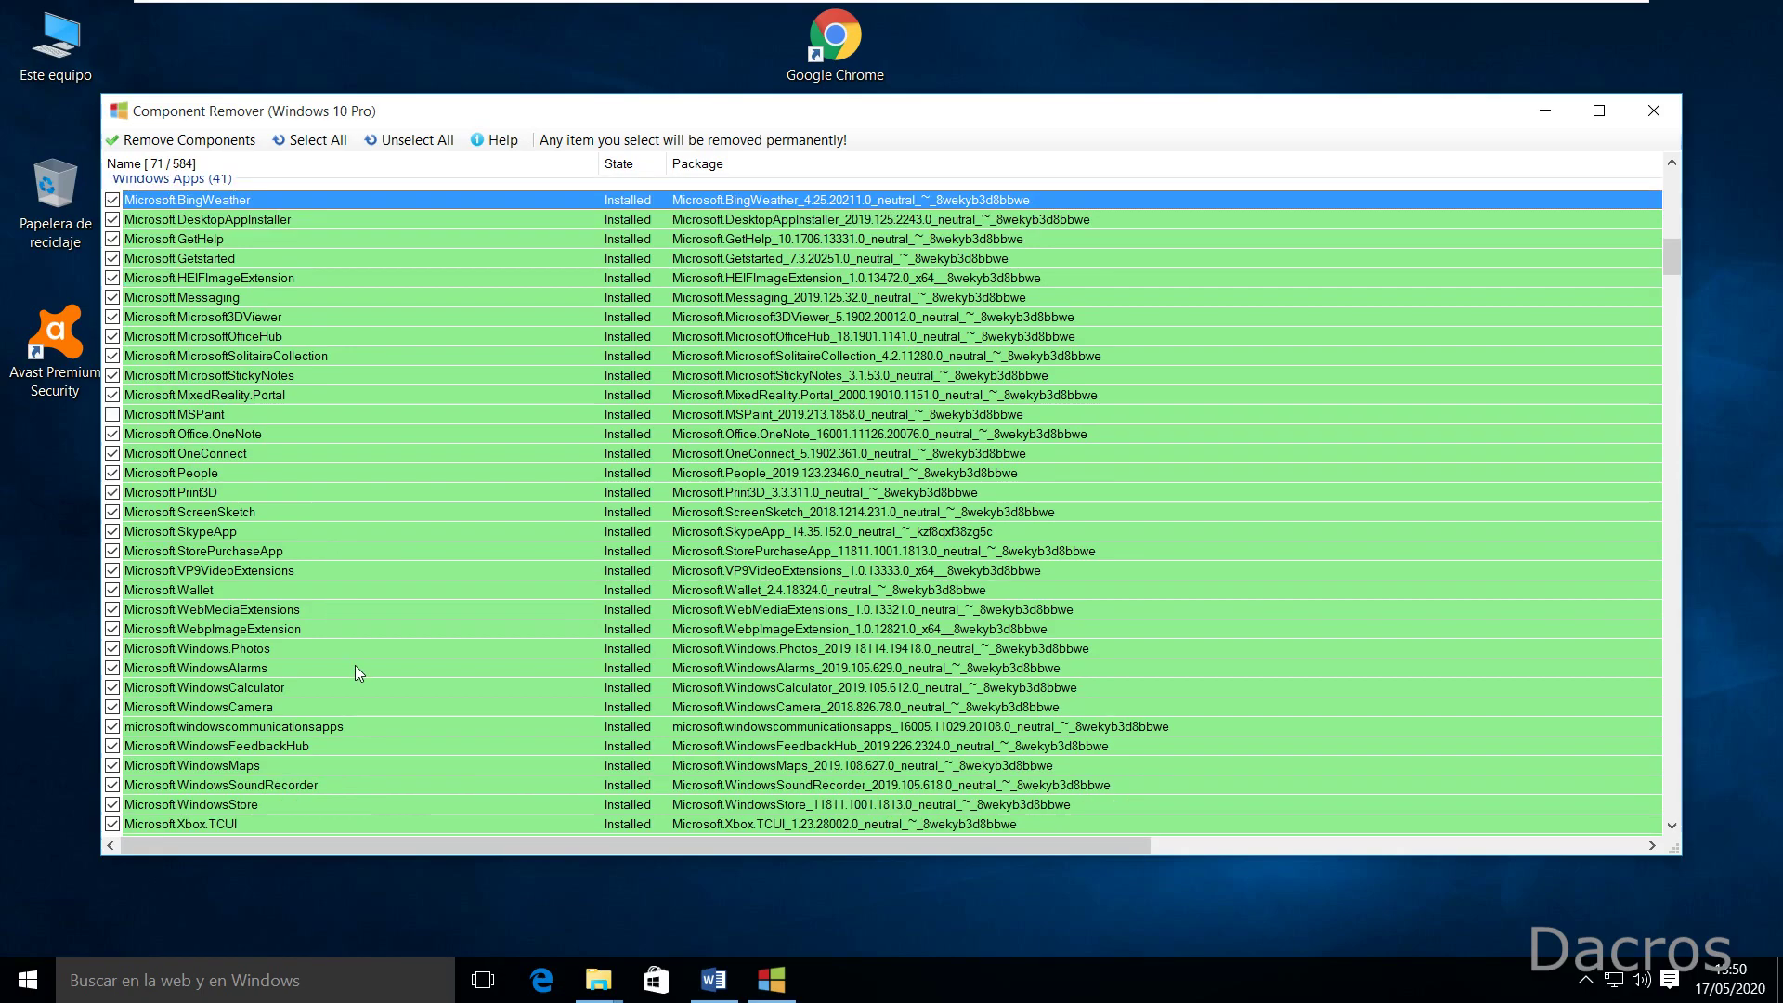
pyautogui.scroll(-1, 355, 664)
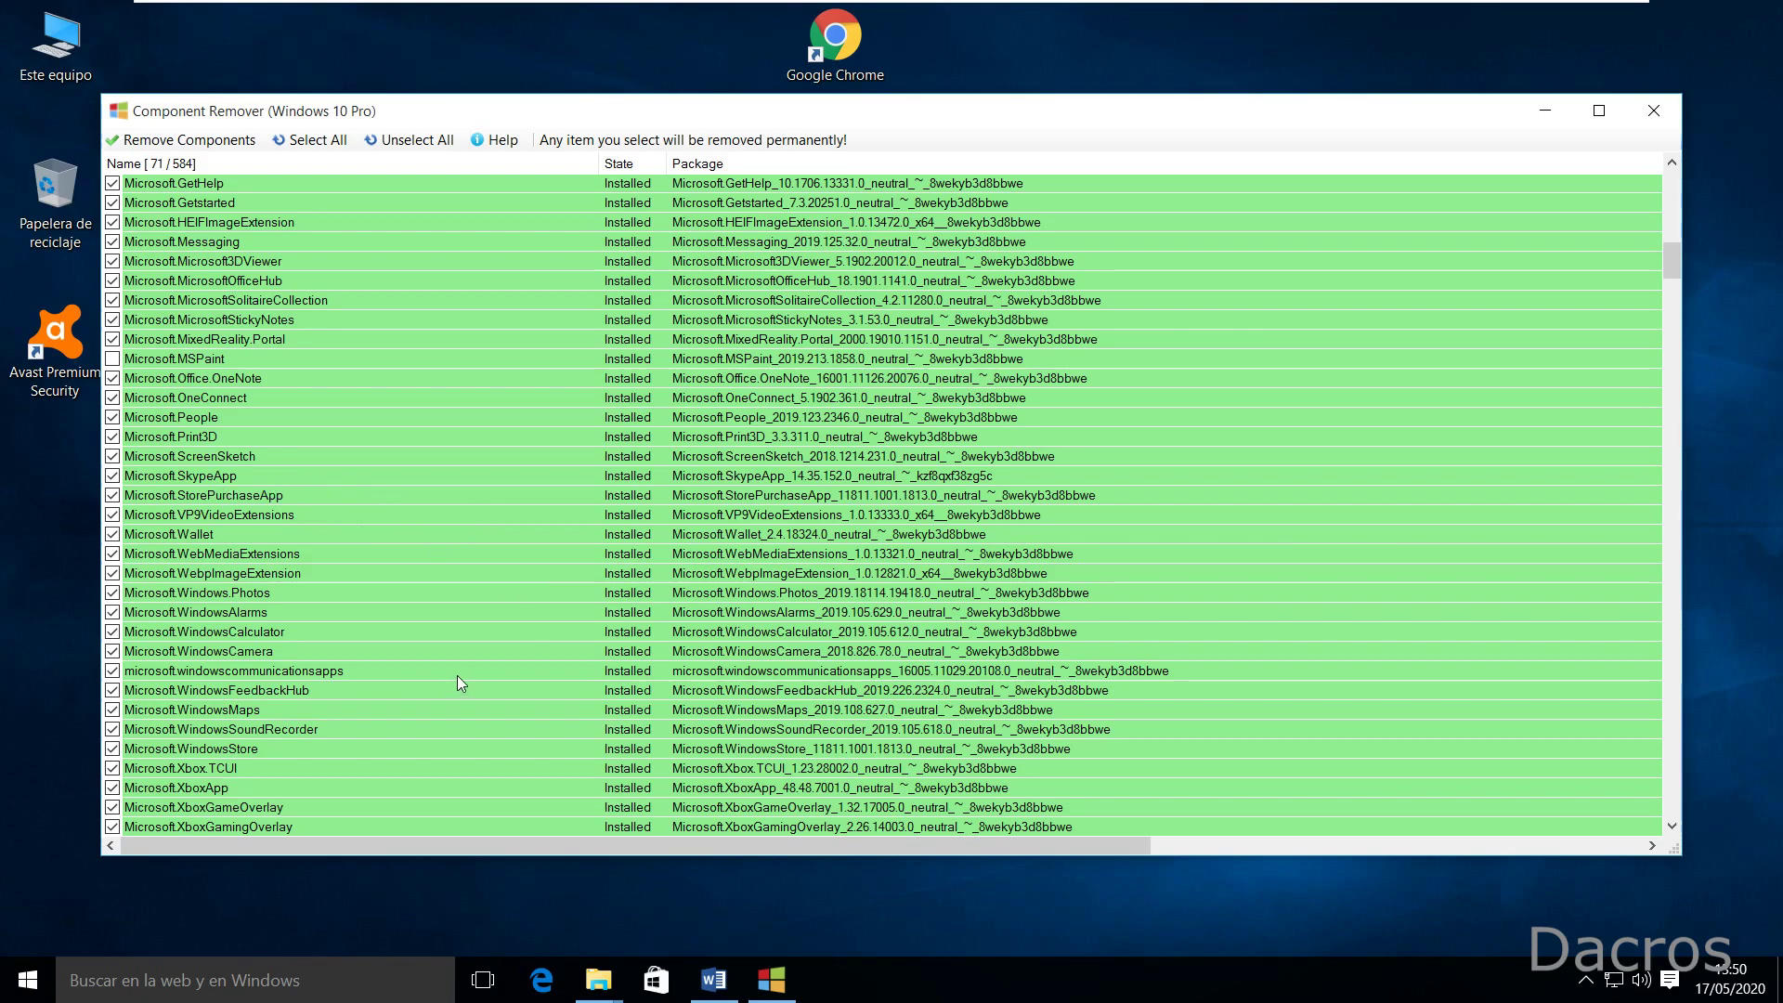
pyautogui.scroll(-3, 457, 676)
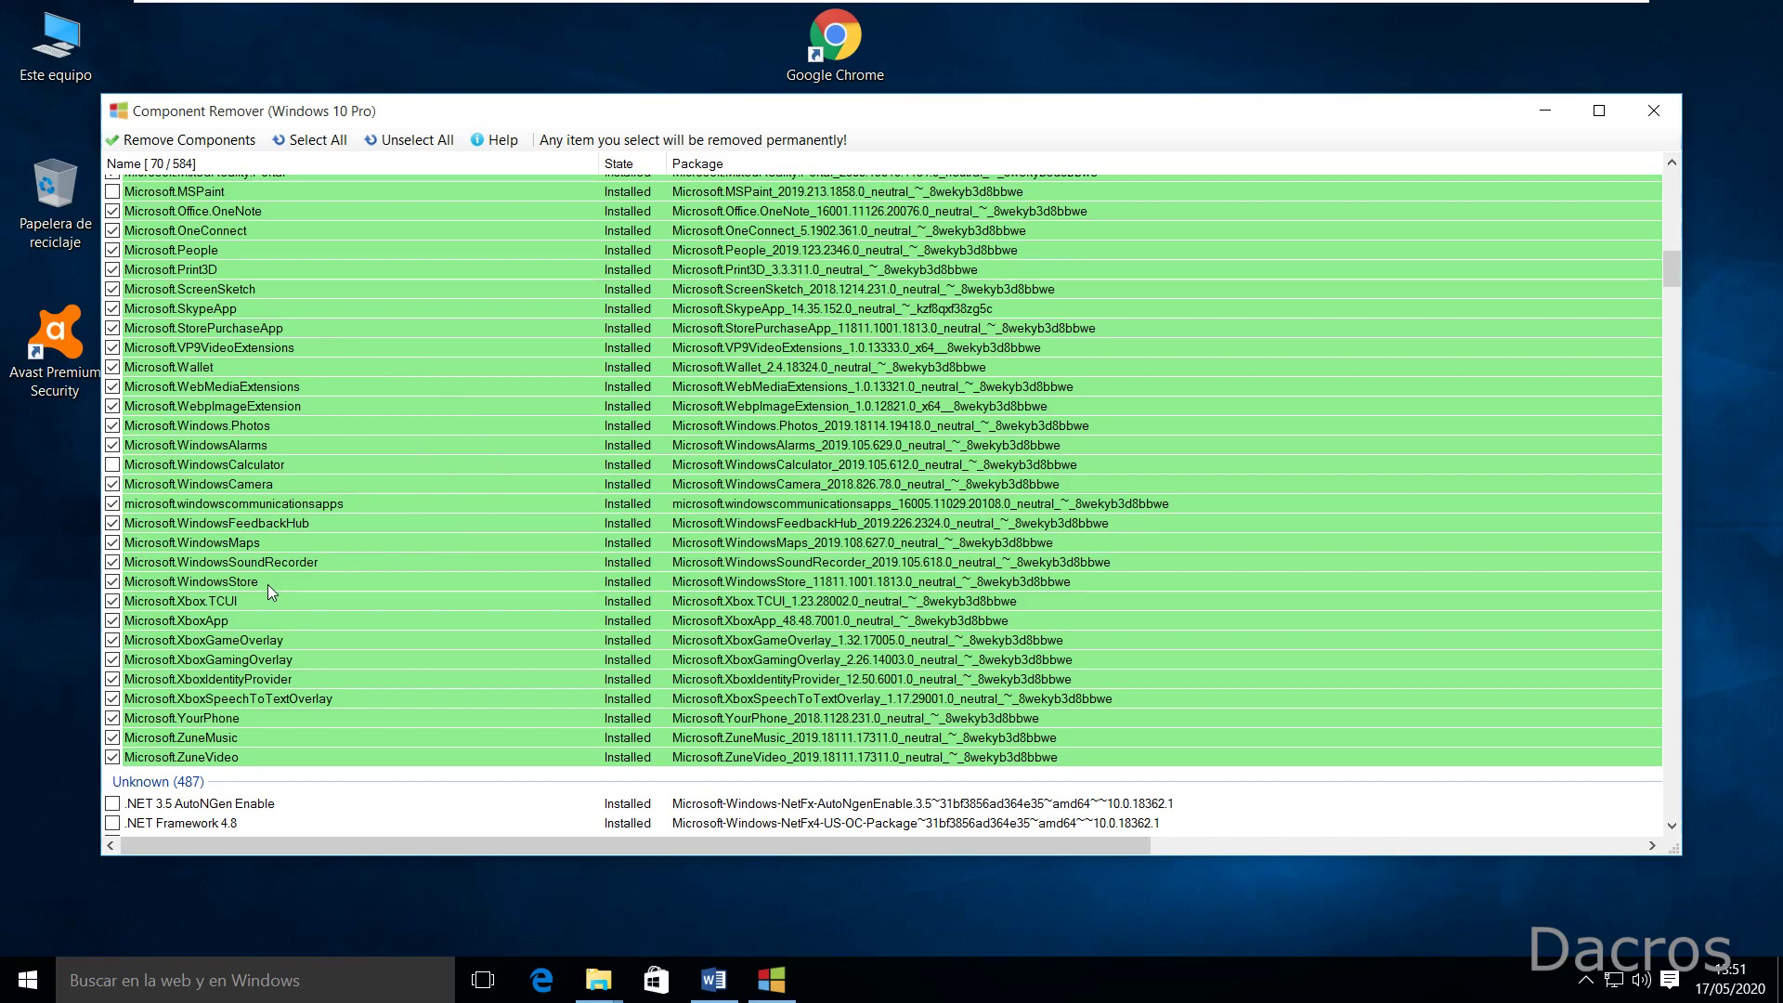
pyautogui.click(131, 582)
# Step: Review the selections made in the System, Misc and Windows Apps groups and examine the first packages of the Unknown group
pyautogui.scroll(-2, 444, 551)
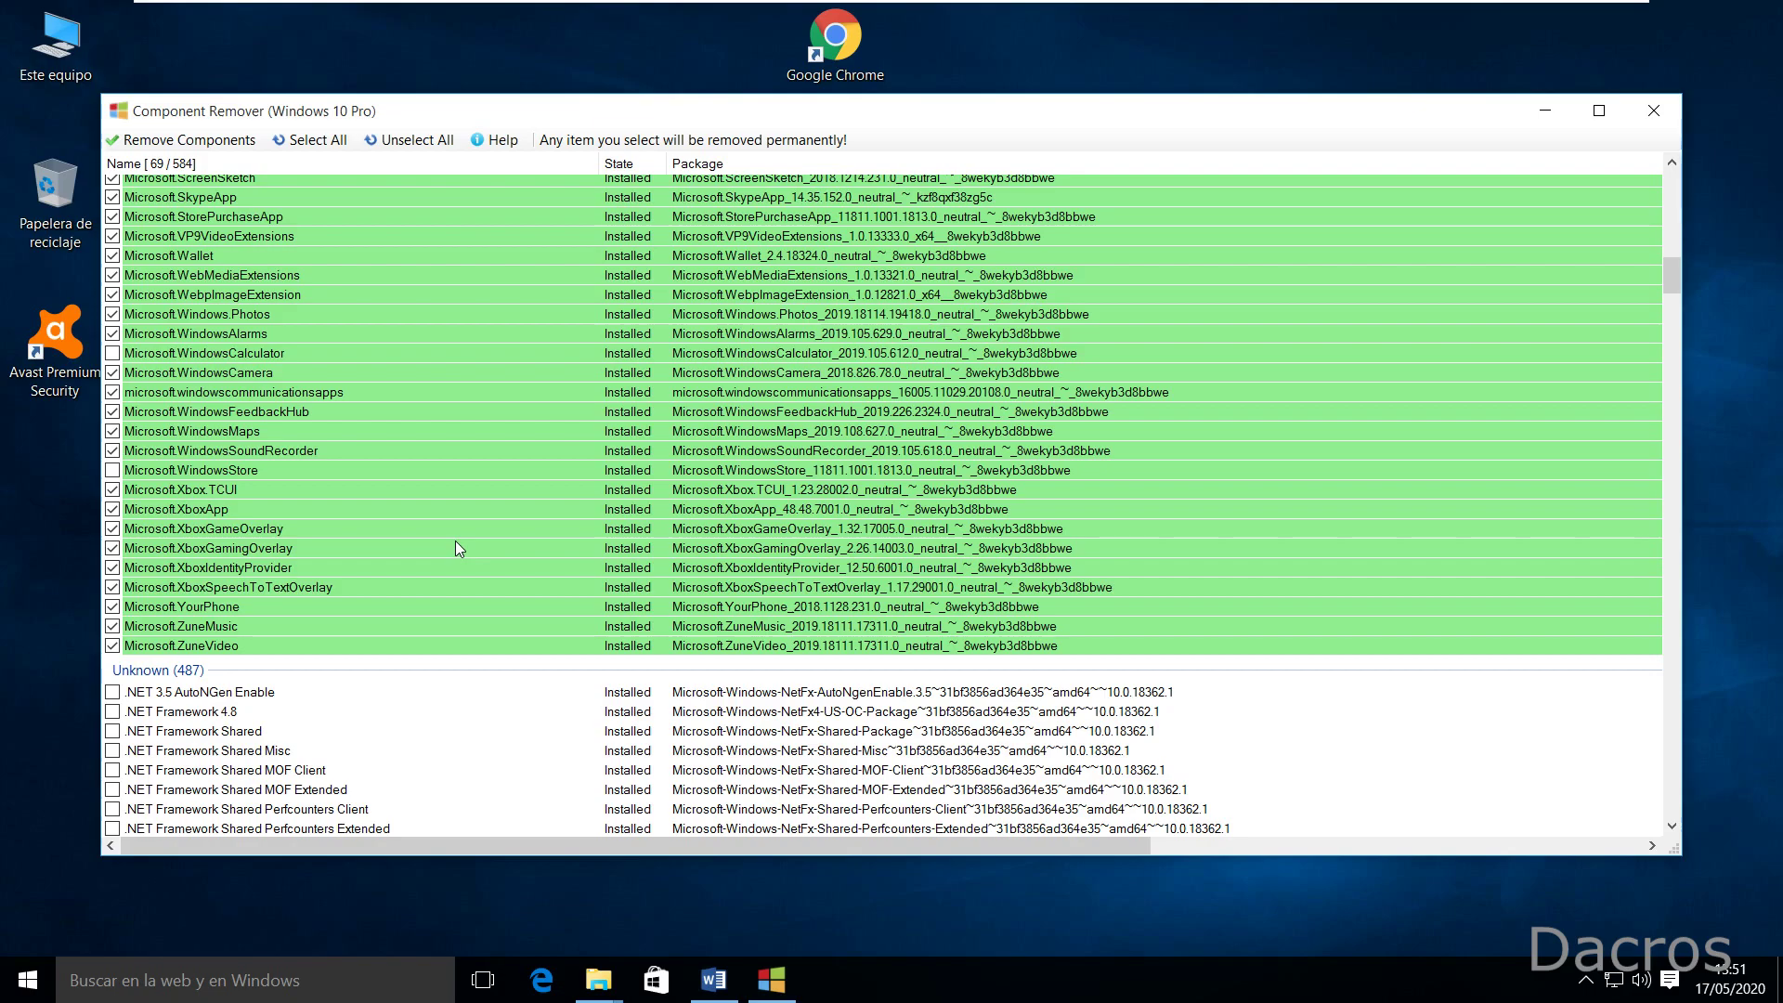
pyautogui.scroll(-1, 455, 542)
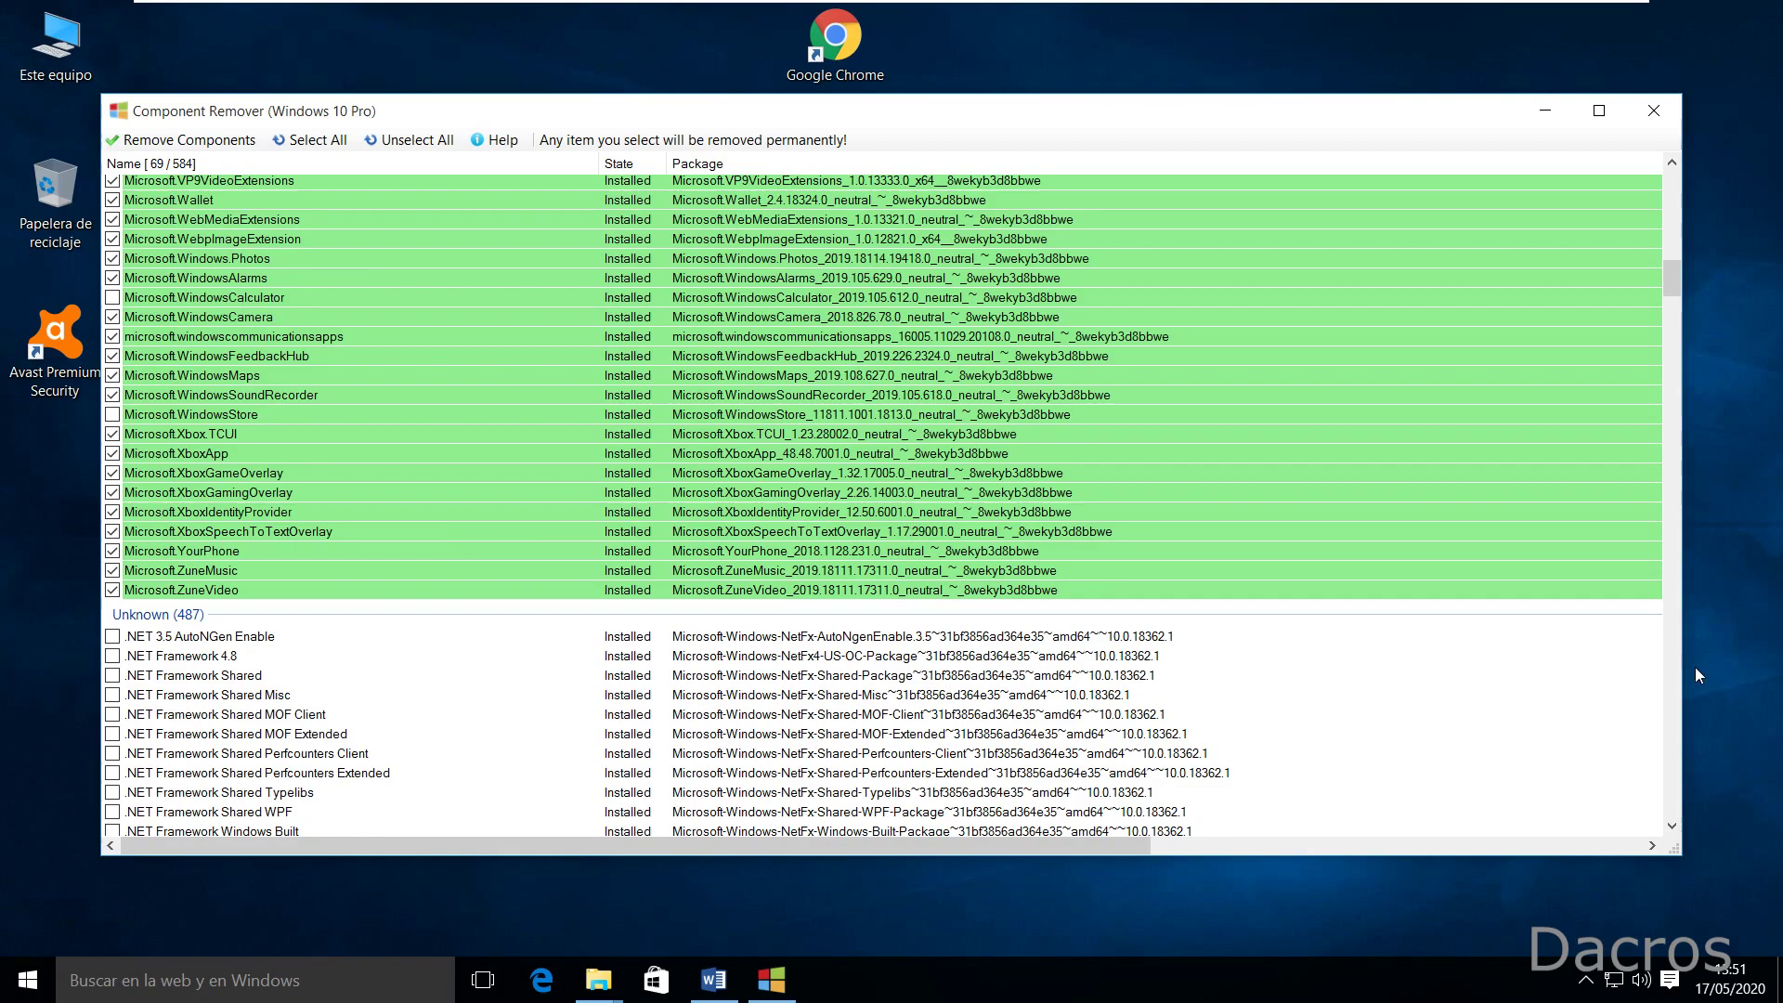
pyautogui.scroll(-6, 582, 392)
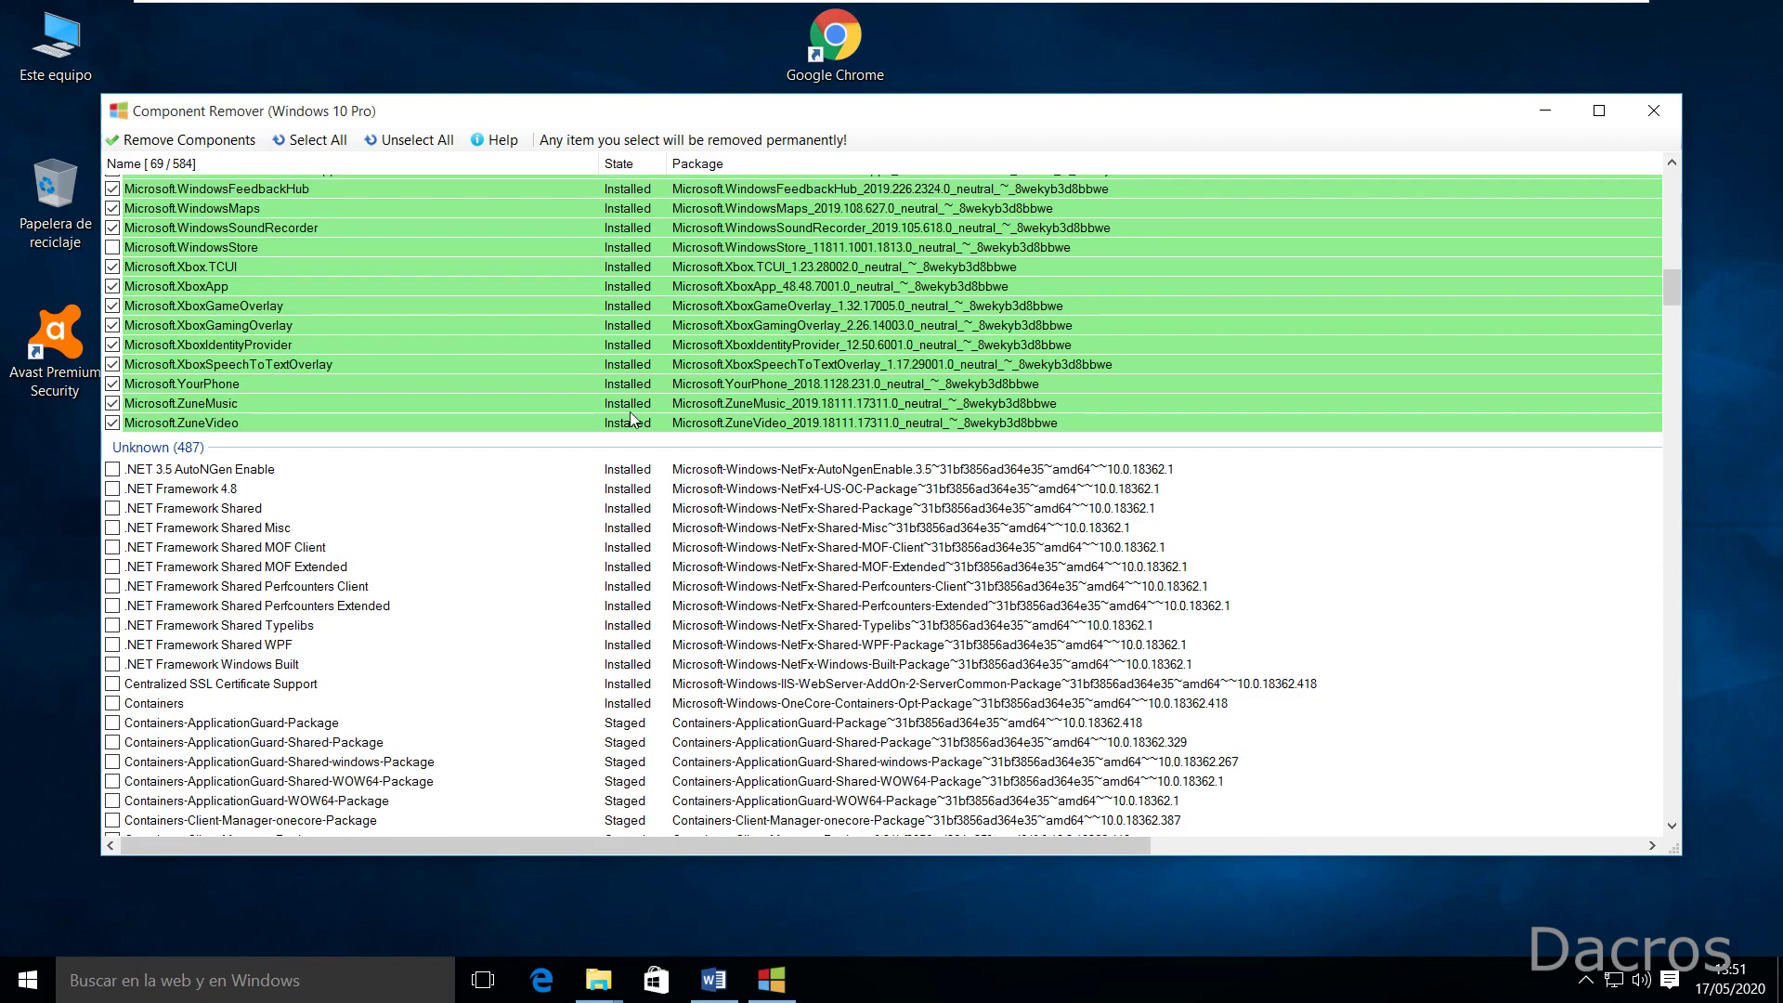
pyautogui.scroll(-8, 637, 425)
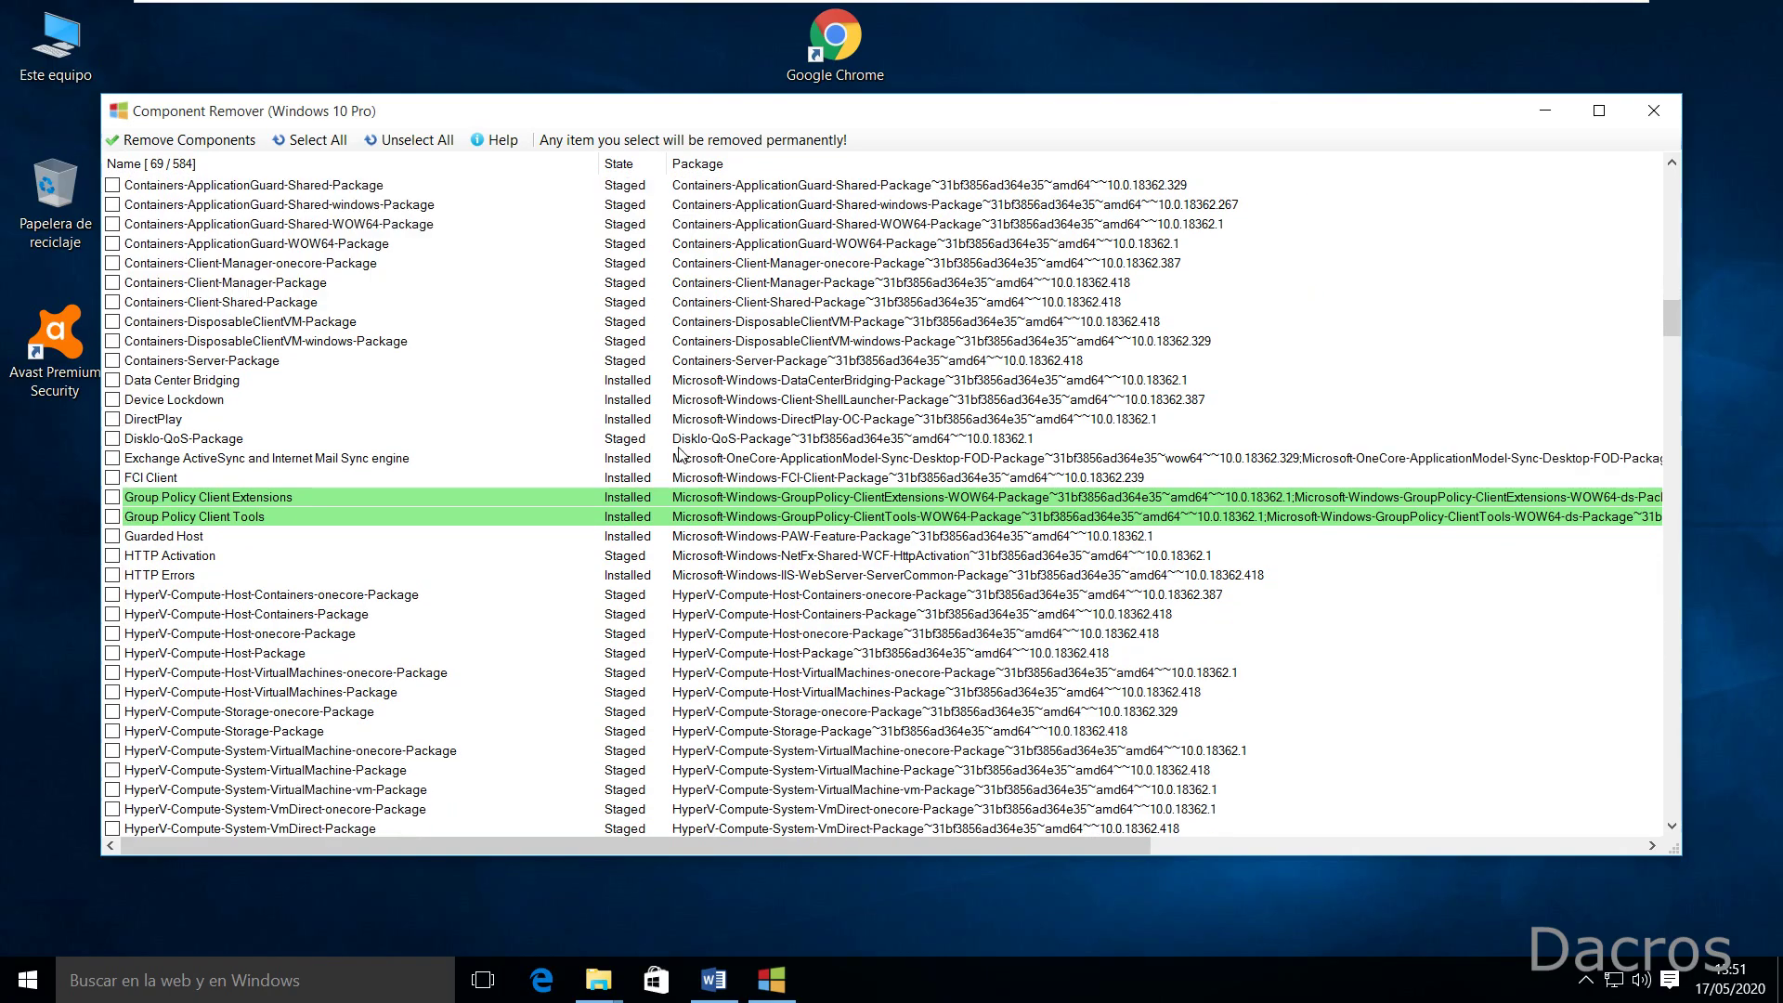
pyautogui.scroll(16, 729, 557)
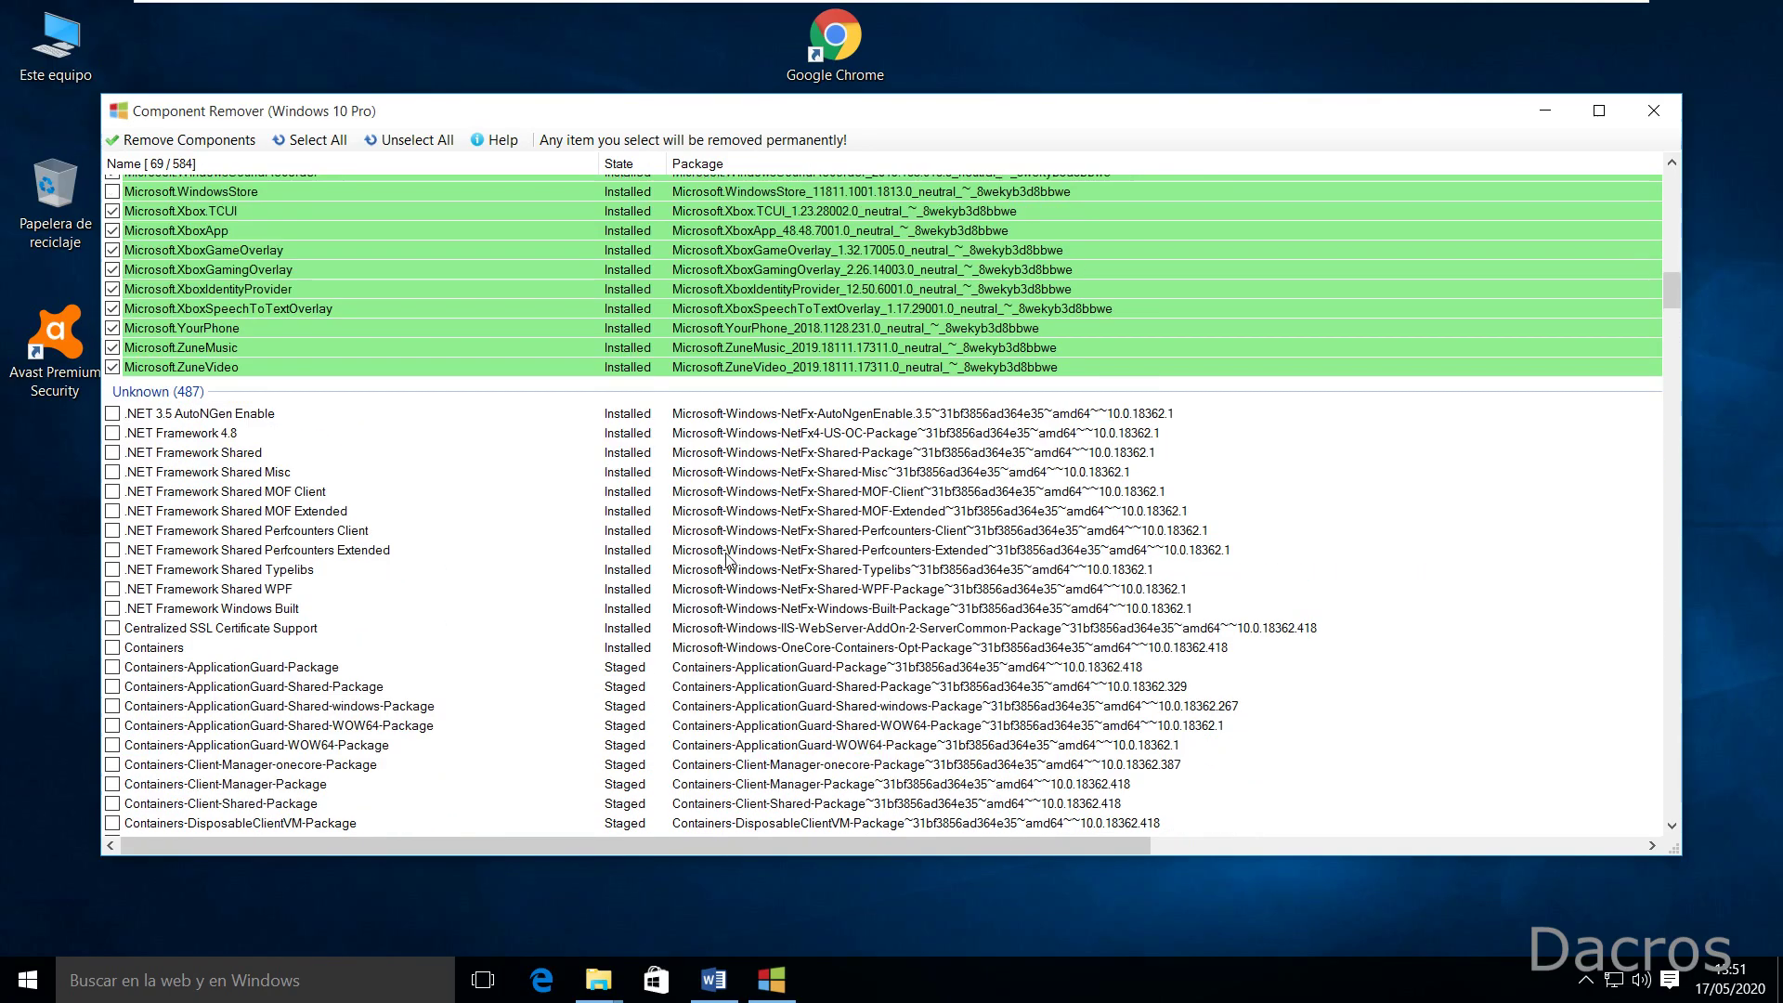
pyautogui.scroll(9, 745, 546)
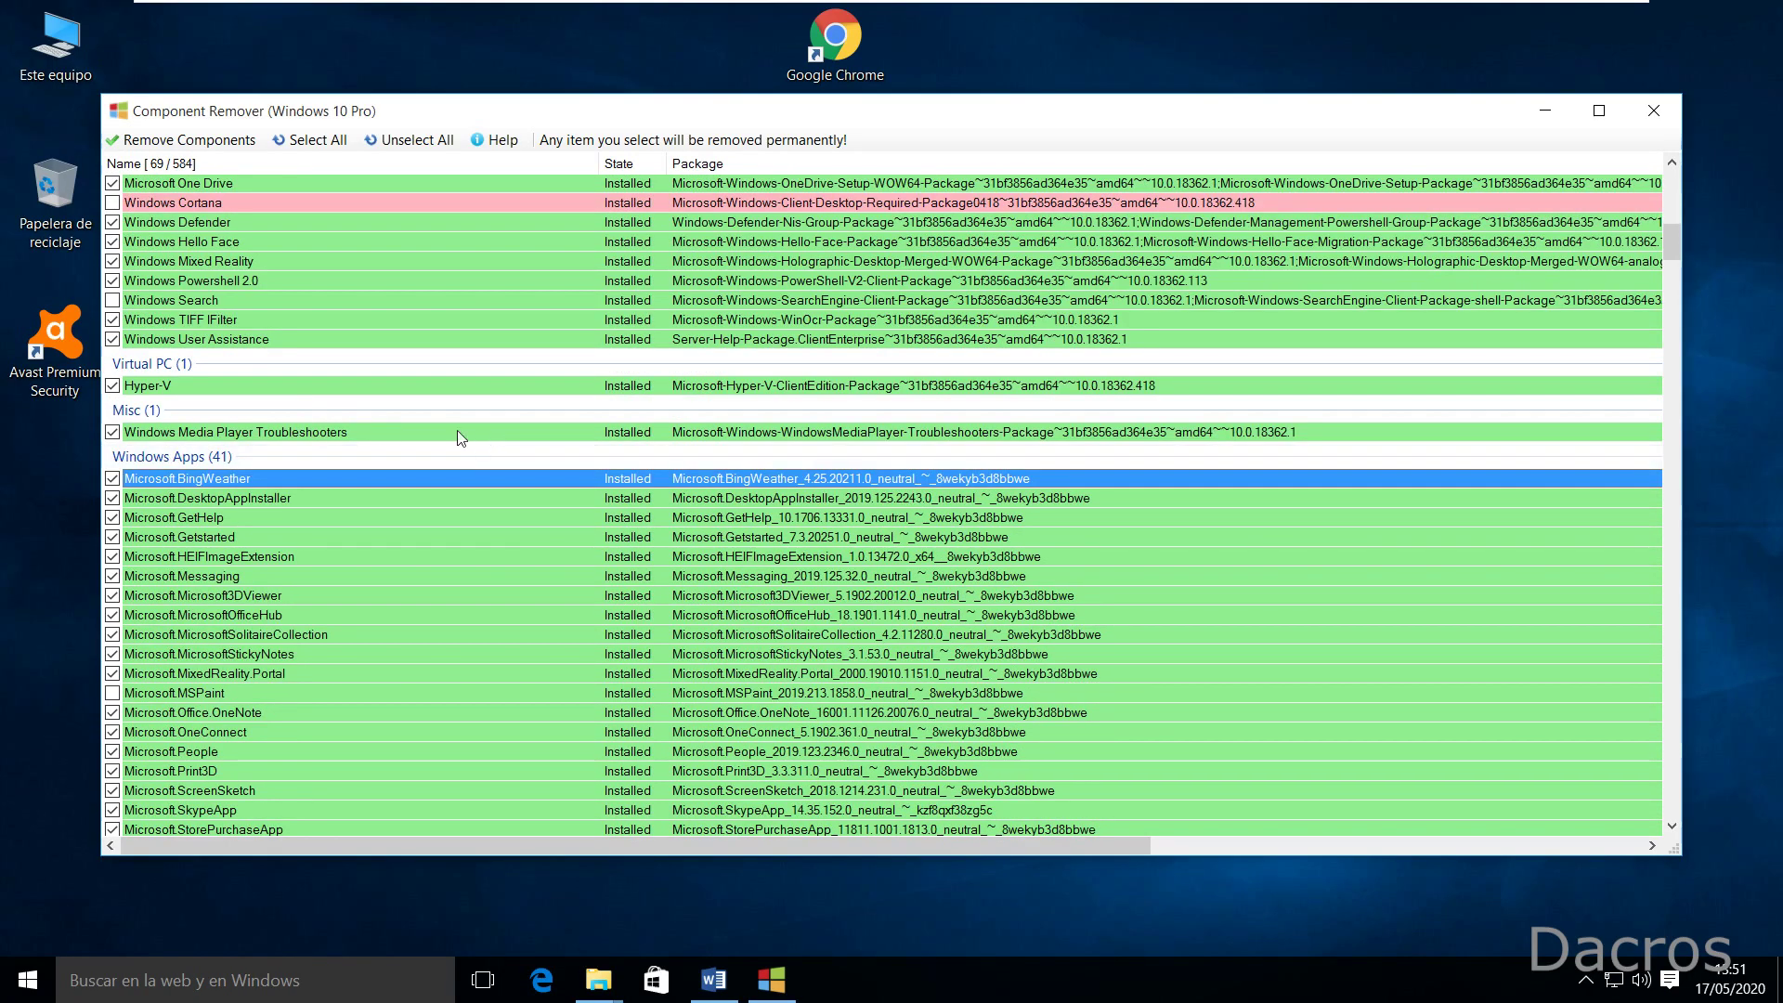
pyautogui.scroll(-20, 694, 541)
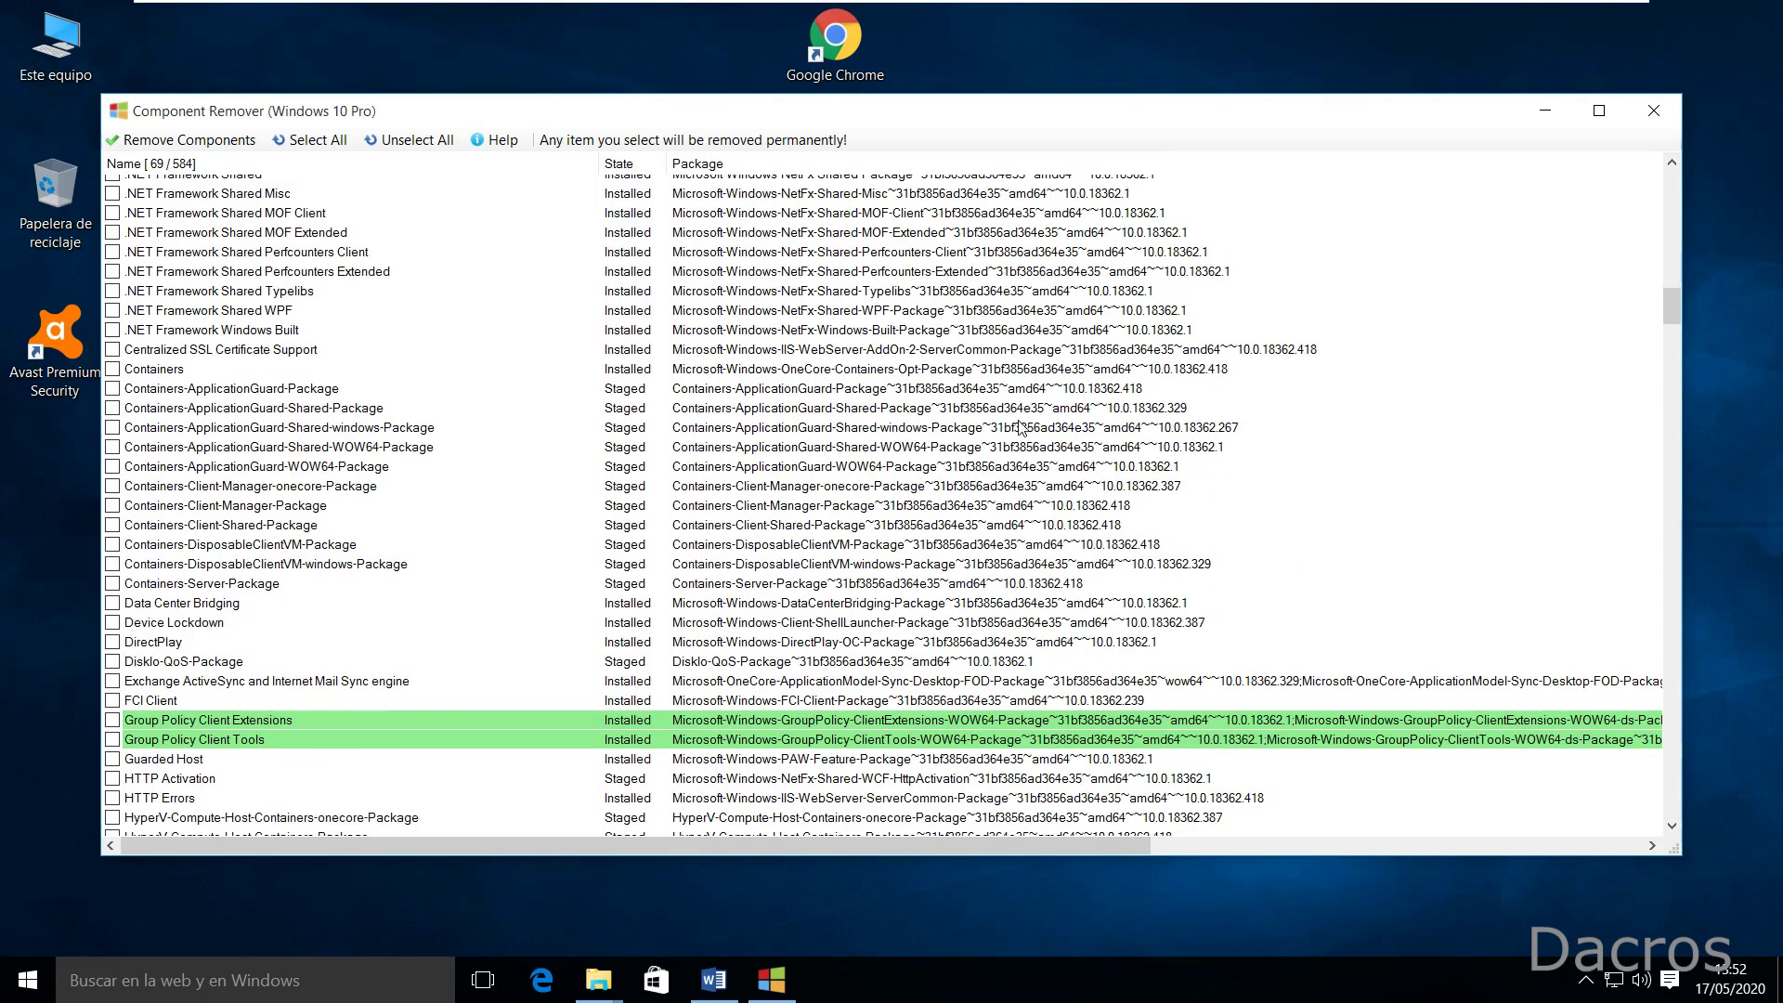
# Step: Mark HyperV-Compute-Host-Containers-onecore-Package in the Unknown group for removal
pyautogui.scroll(-8, 936, 460)
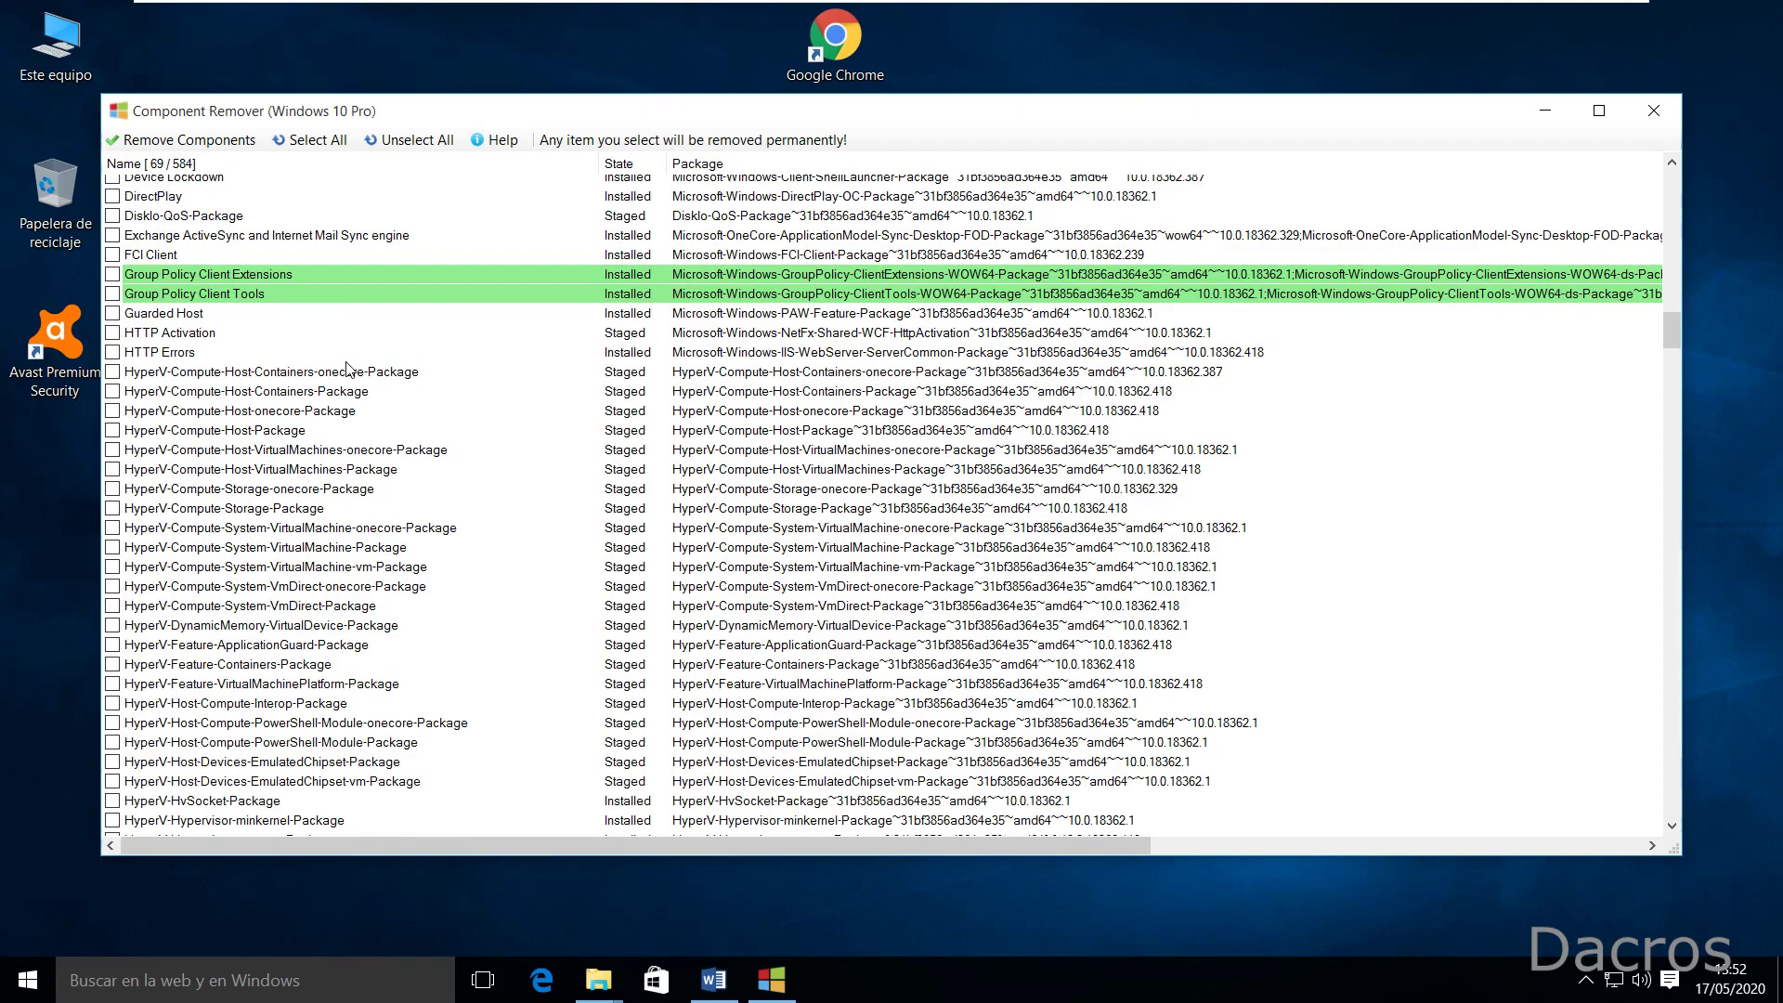
pyautogui.click(114, 372)
pyautogui.scroll(-3, 630, 436)
pyautogui.scroll(2, 629, 436)
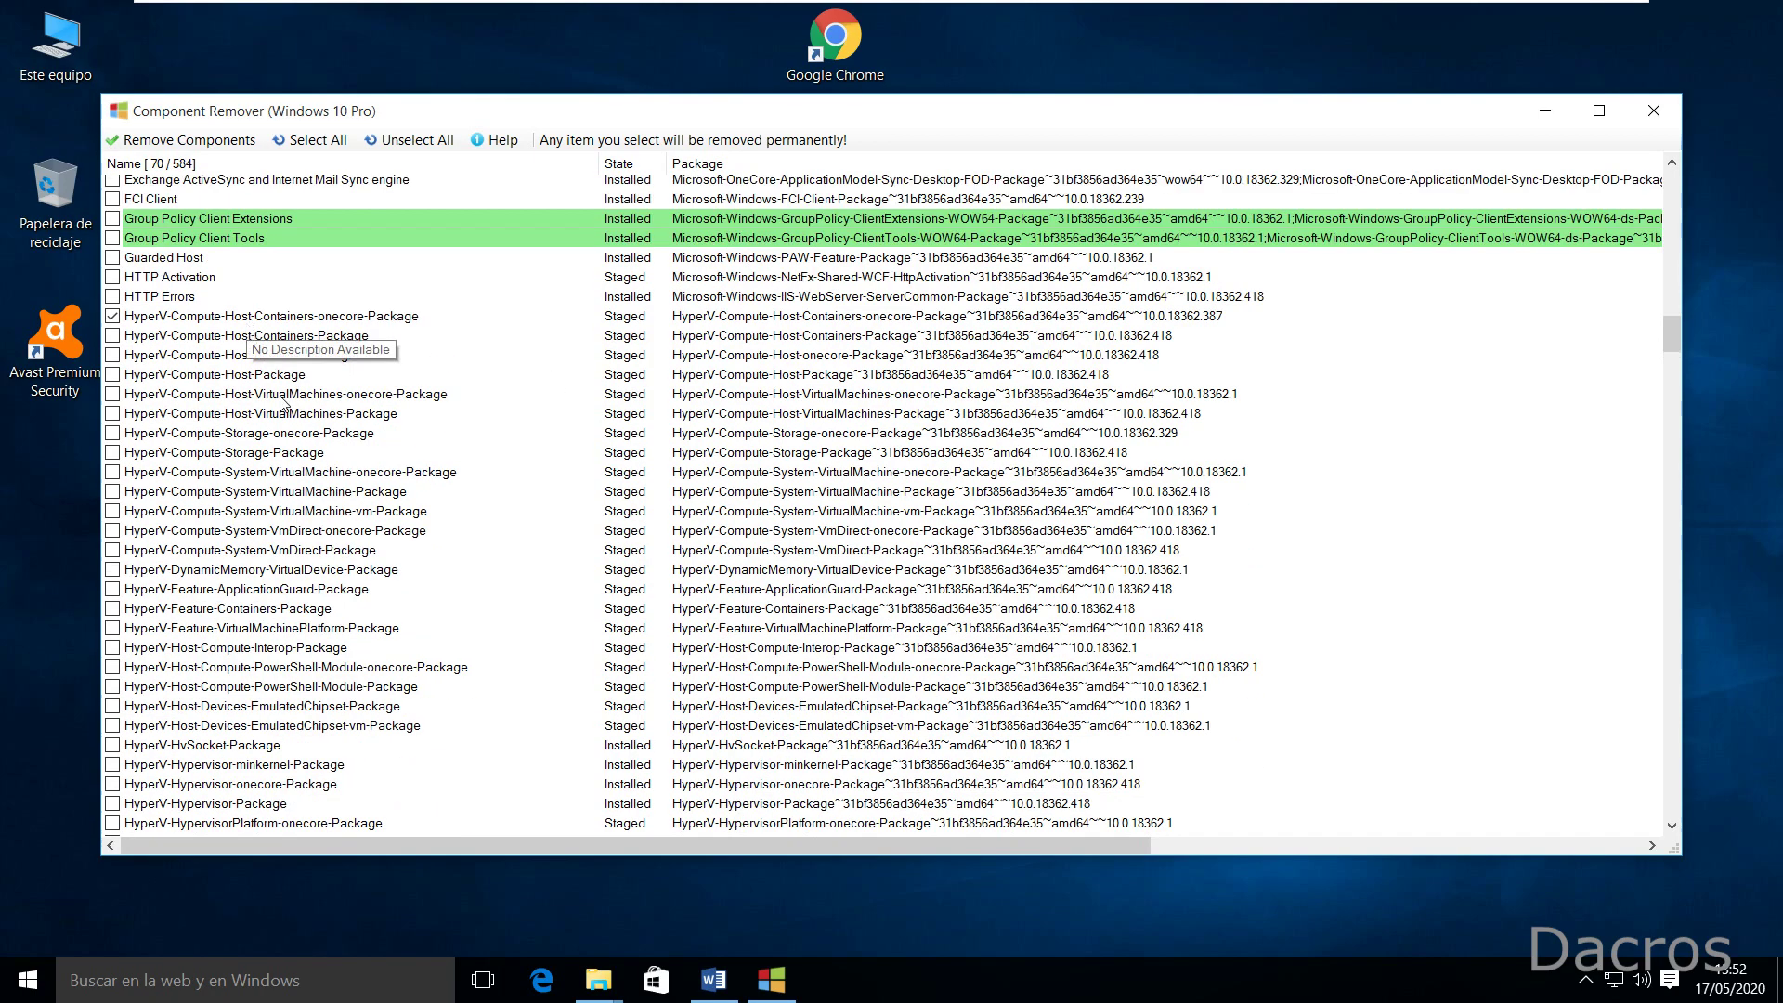
# Step: Mark the two HyperV-Worker packages and the HyperV-Vpci-VSP packages at the end of the HyperV entries for removal
pyautogui.scroll(-7, 280, 401)
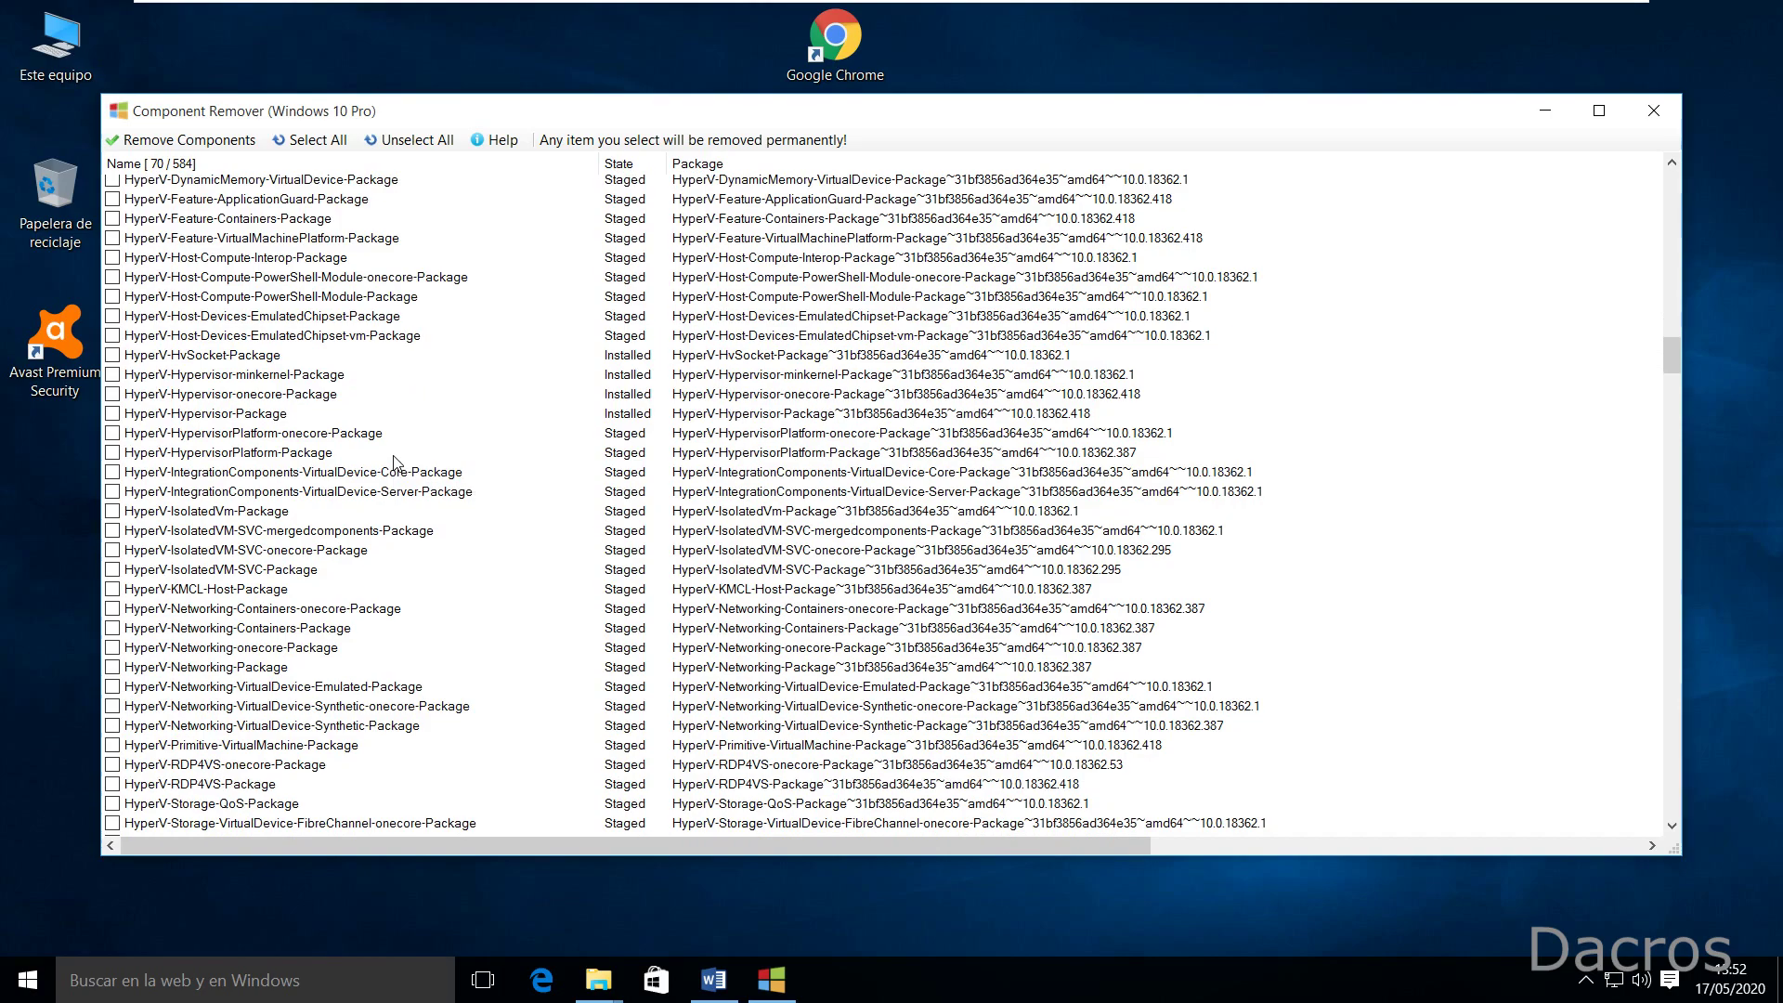
pyautogui.scroll(-11, 396, 462)
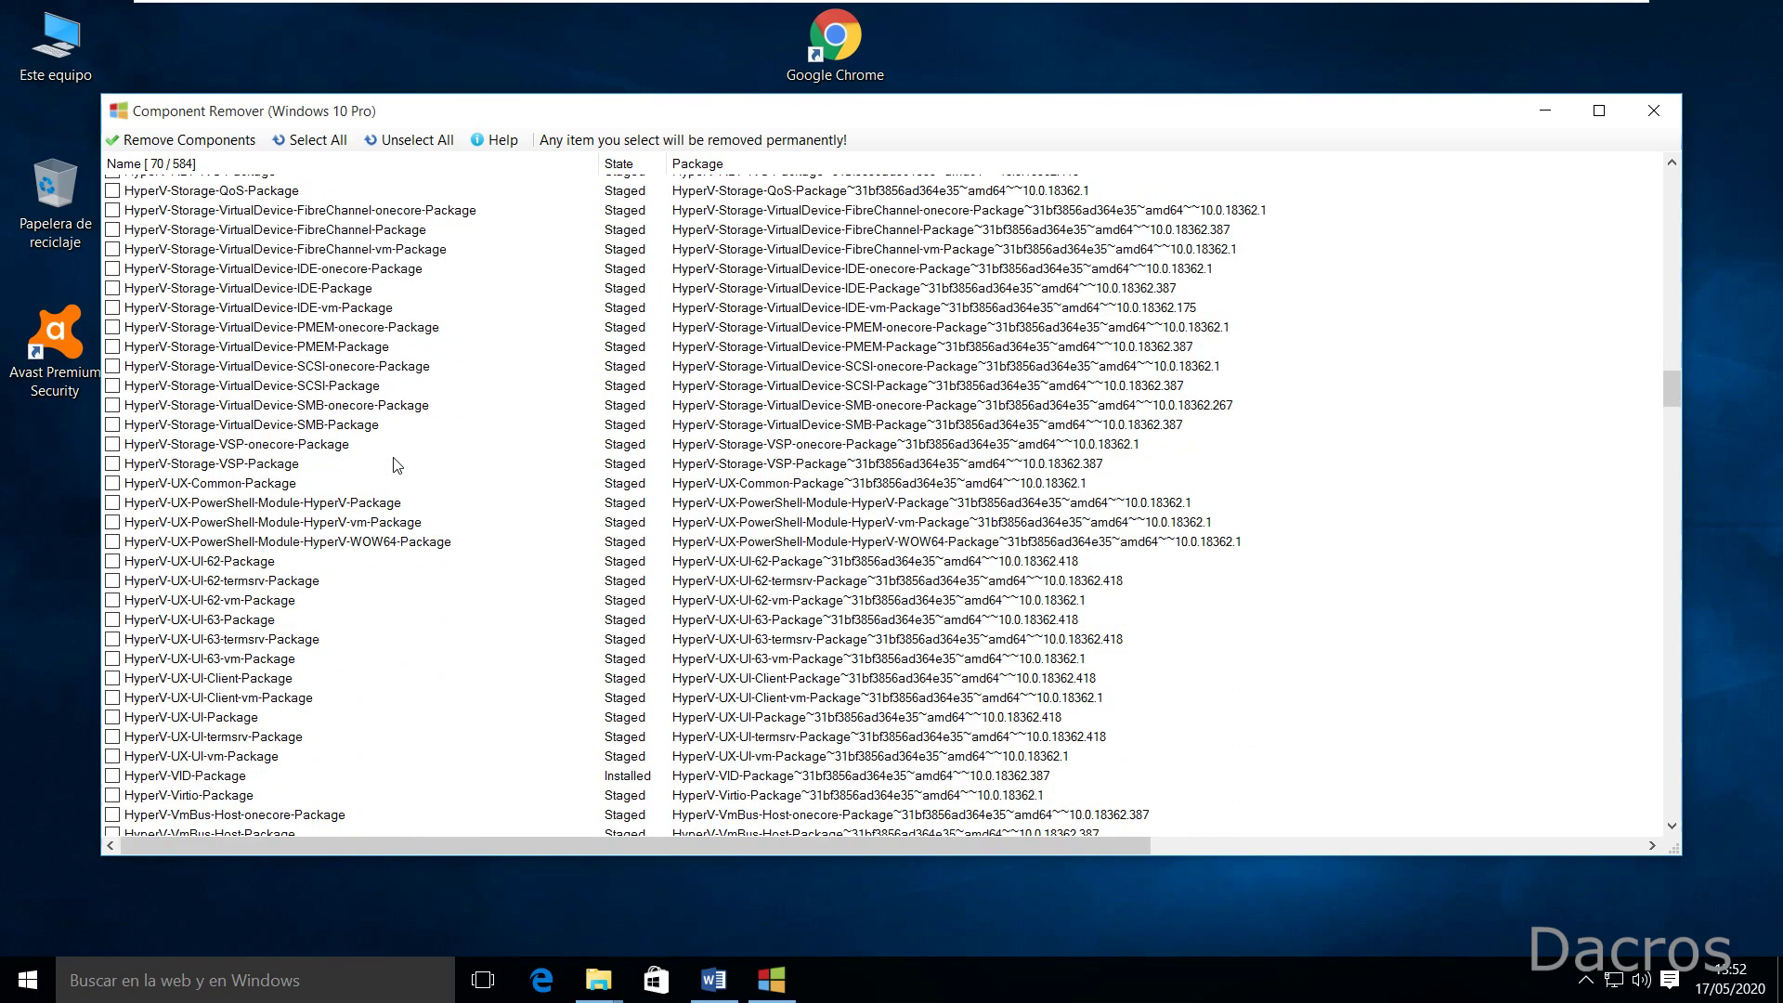
pyautogui.scroll(-9, 396, 462)
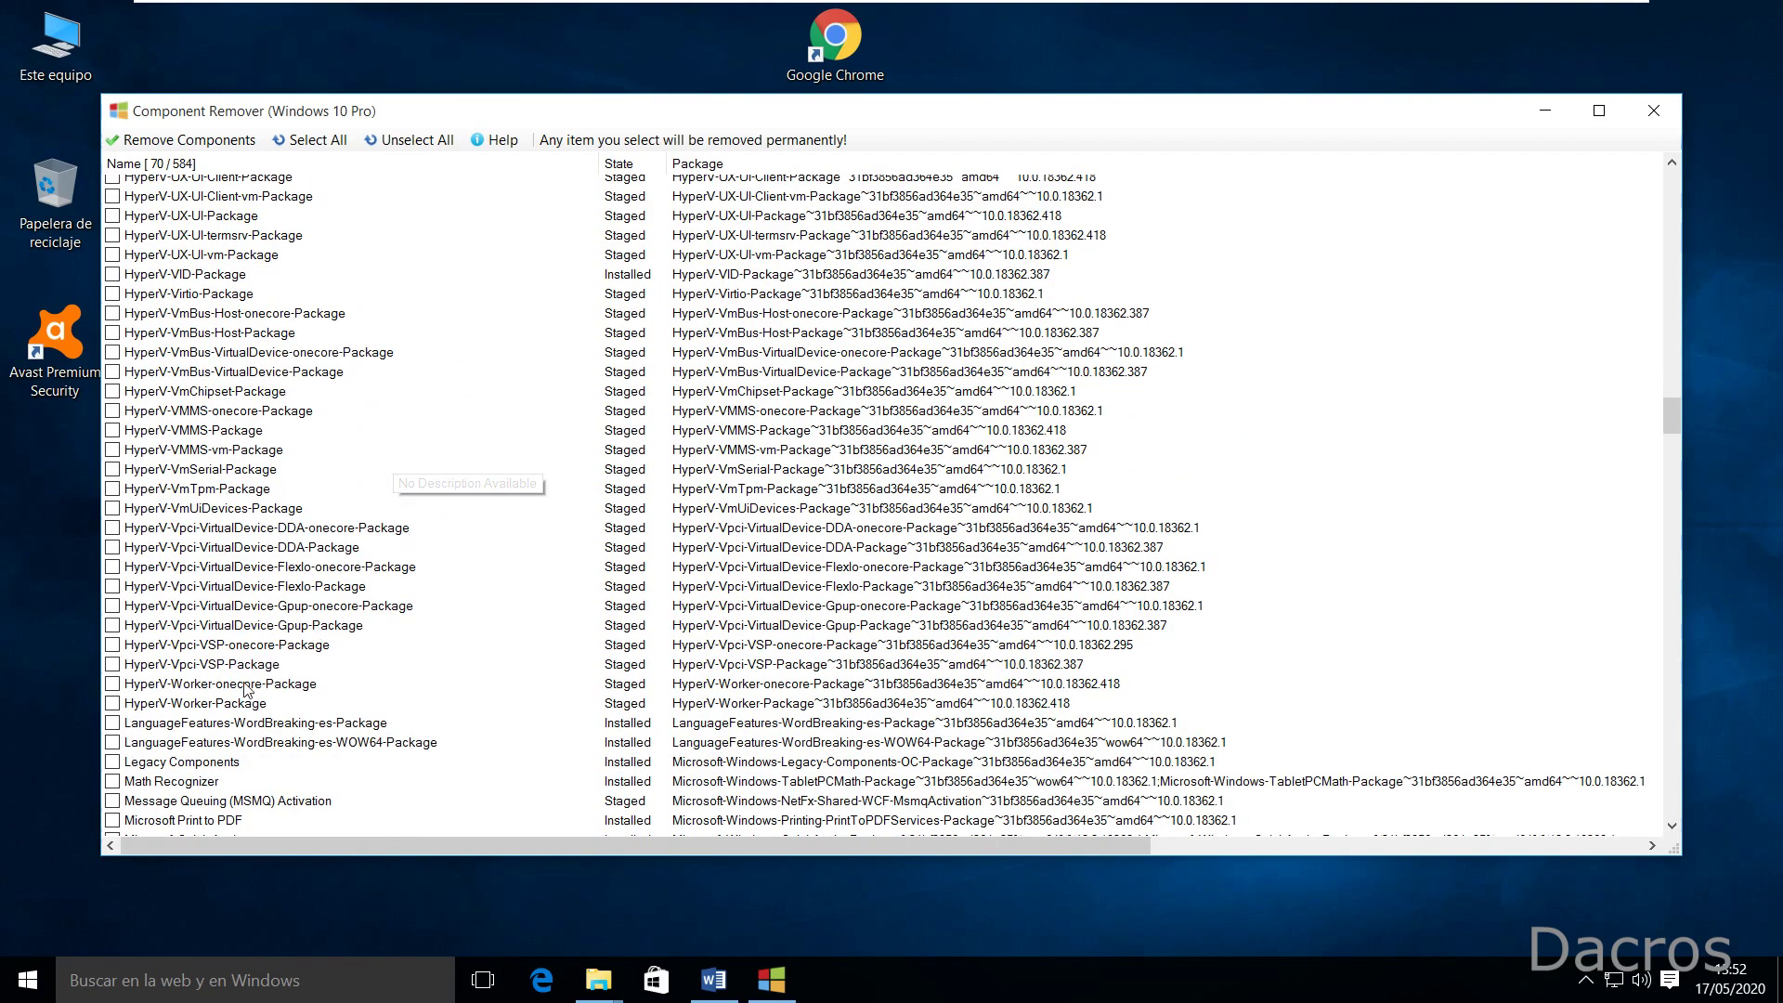
pyautogui.click(112, 704)
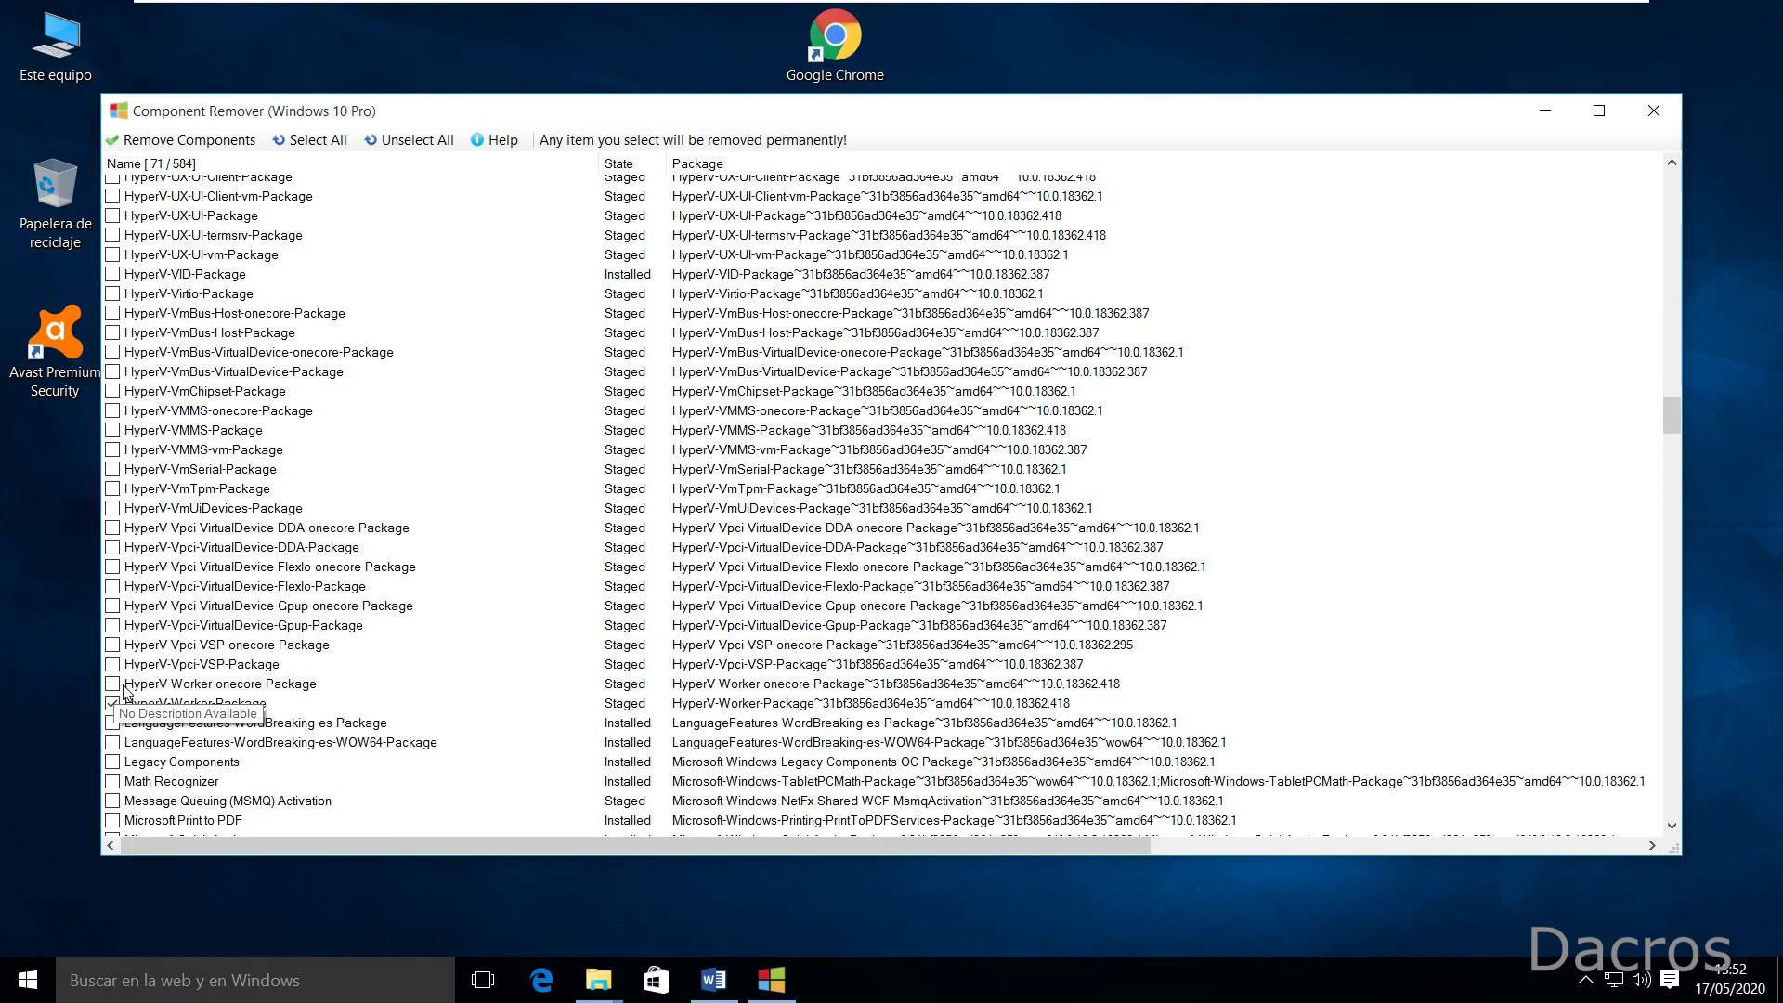
pyautogui.click(113, 685)
pyautogui.click(112, 646)
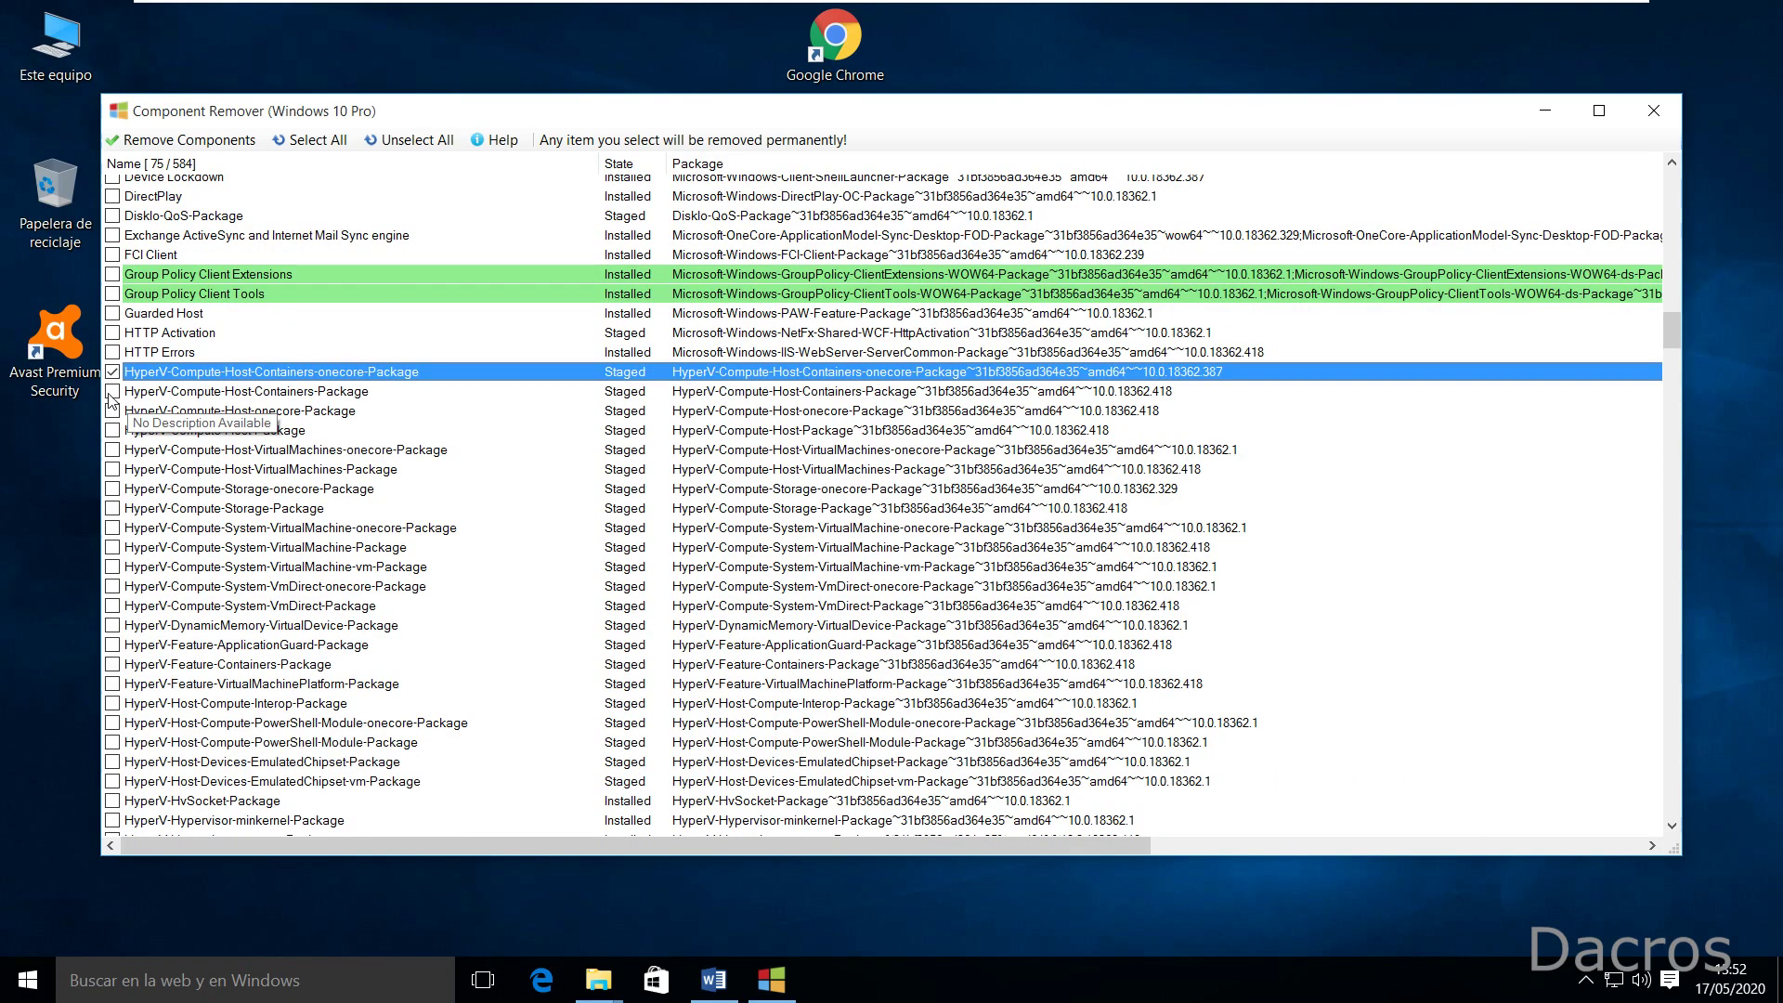
# Step: Mark the remaining HyperV-Compute-Host packages and both HyperV-Compute-Storage packages for removal
pyautogui.click(113, 391)
pyautogui.click(113, 411)
pyautogui.click(113, 430)
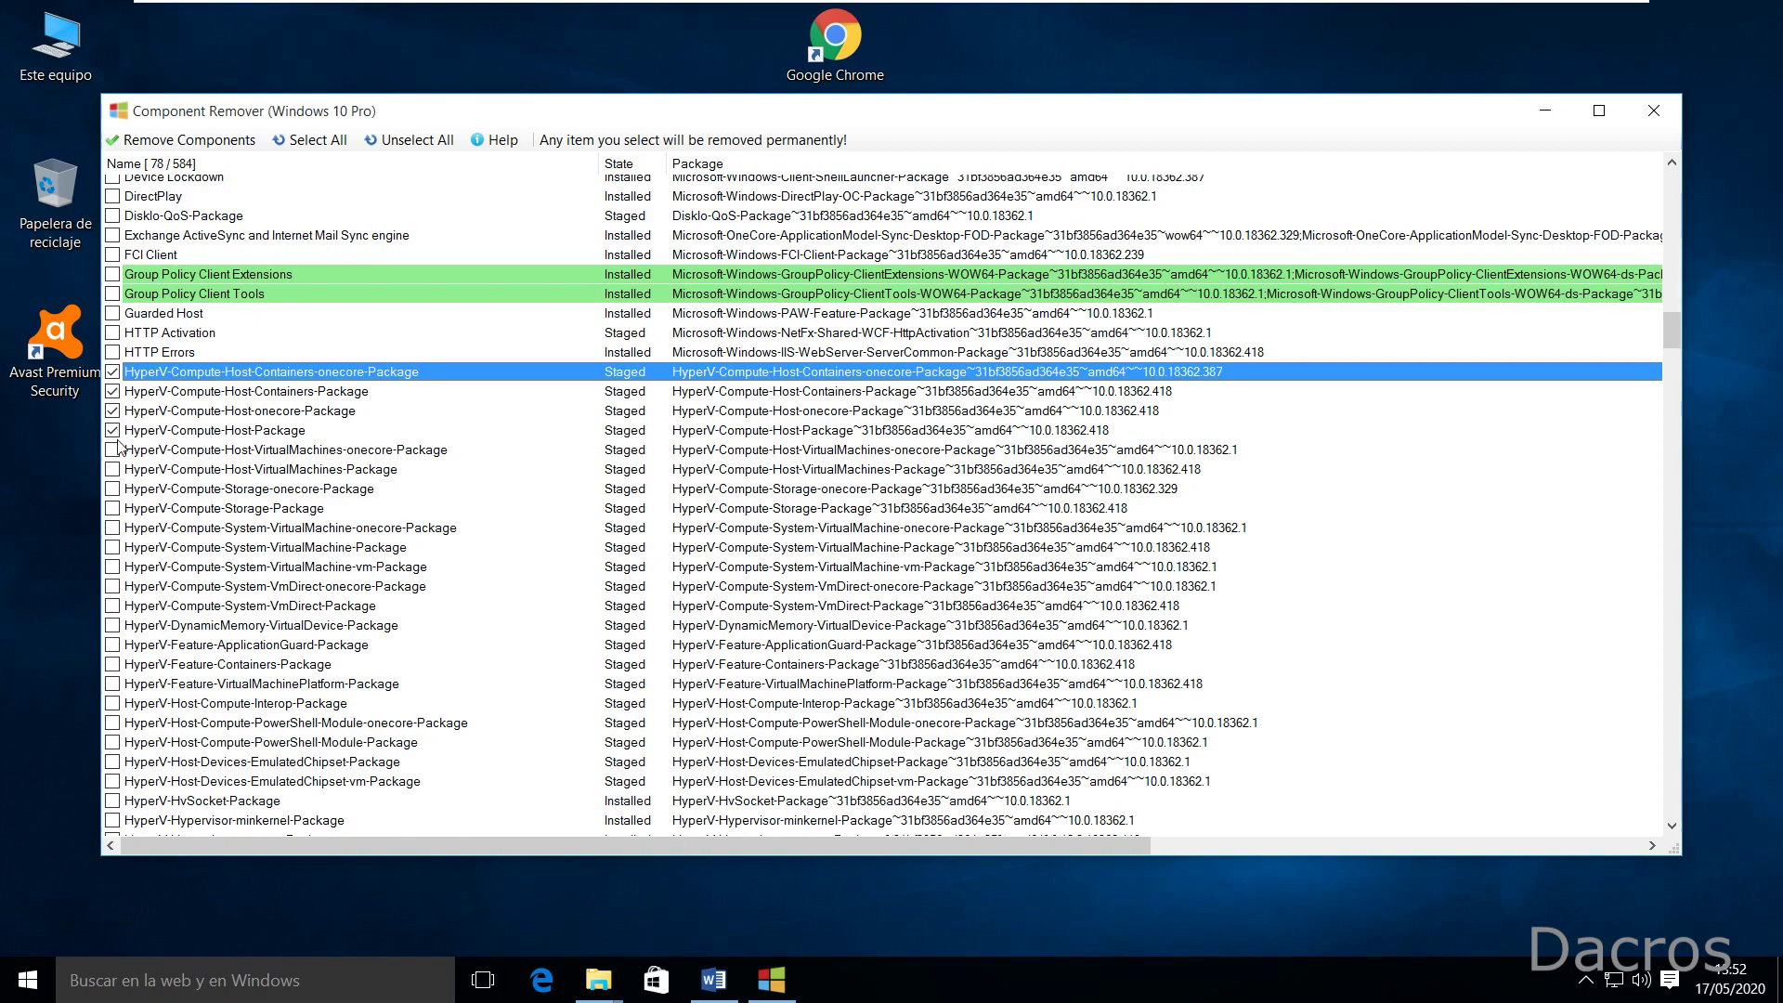
pyautogui.click(112, 469)
pyautogui.click(113, 489)
pyautogui.click(112, 508)
# Step: Mark the packages from HyperV-Compute-System-VirtualMachine-onecore-Package through HyperV-Feature-Containers-Package for removal
pyautogui.click(112, 528)
pyautogui.click(112, 547)
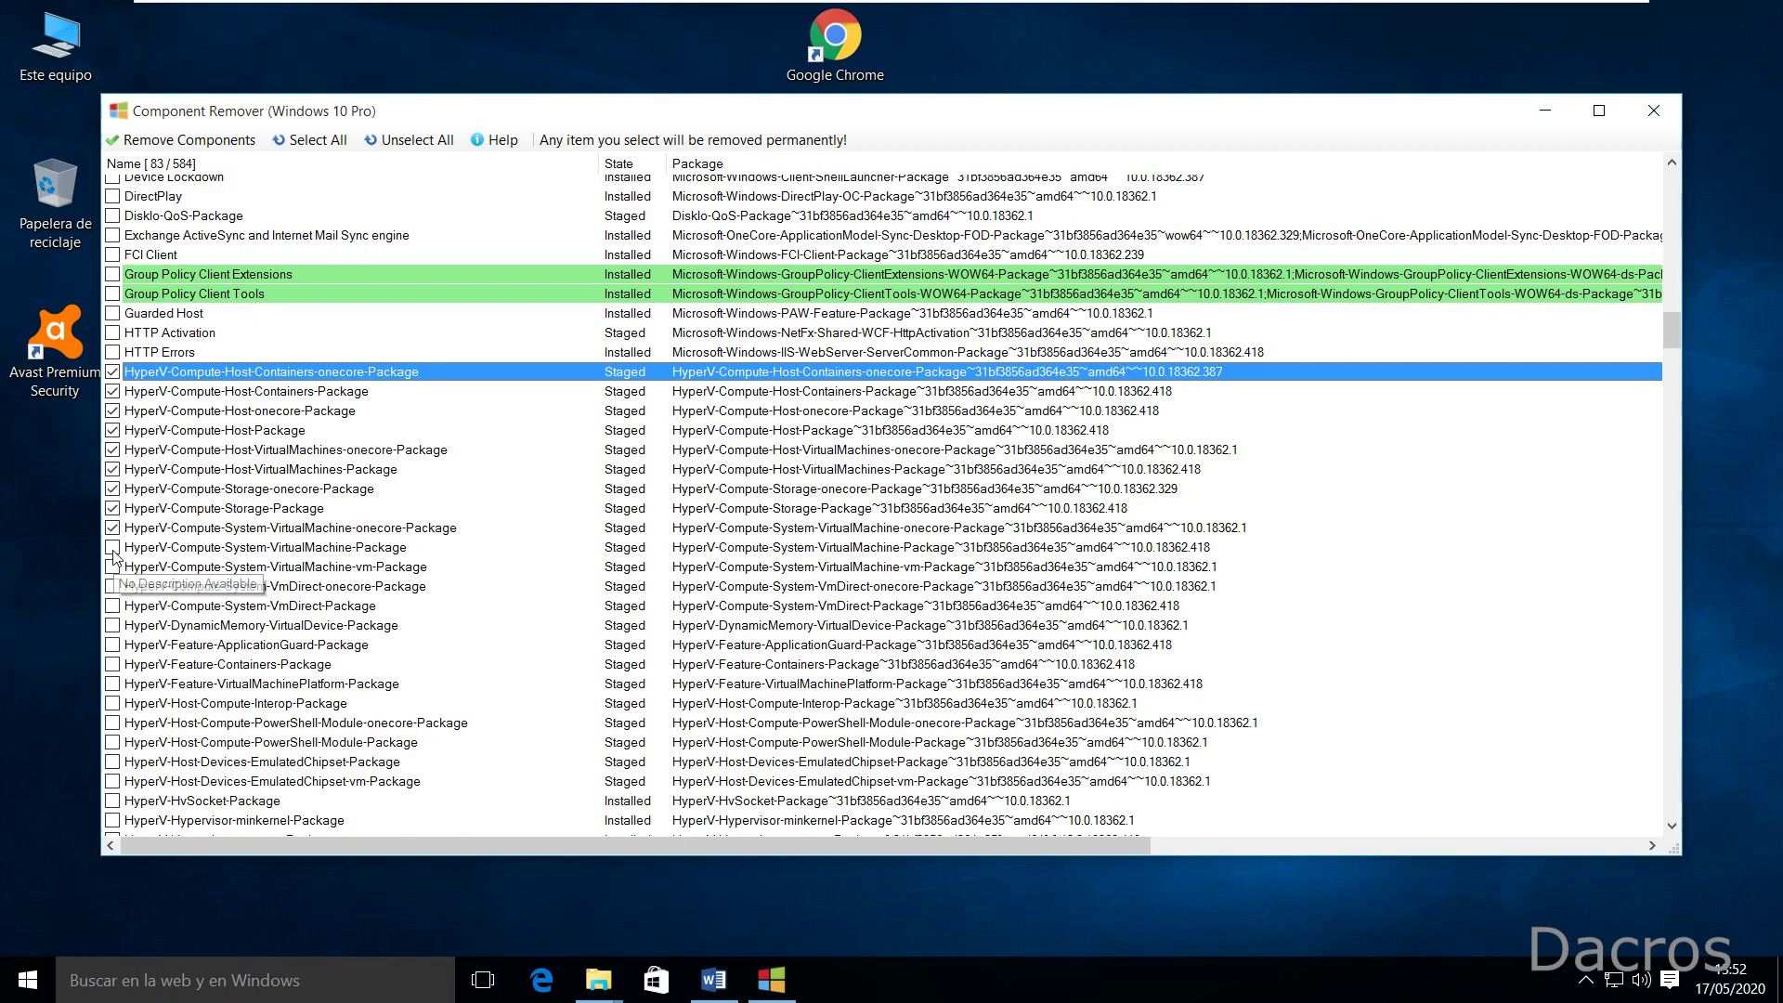
pyautogui.click(113, 566)
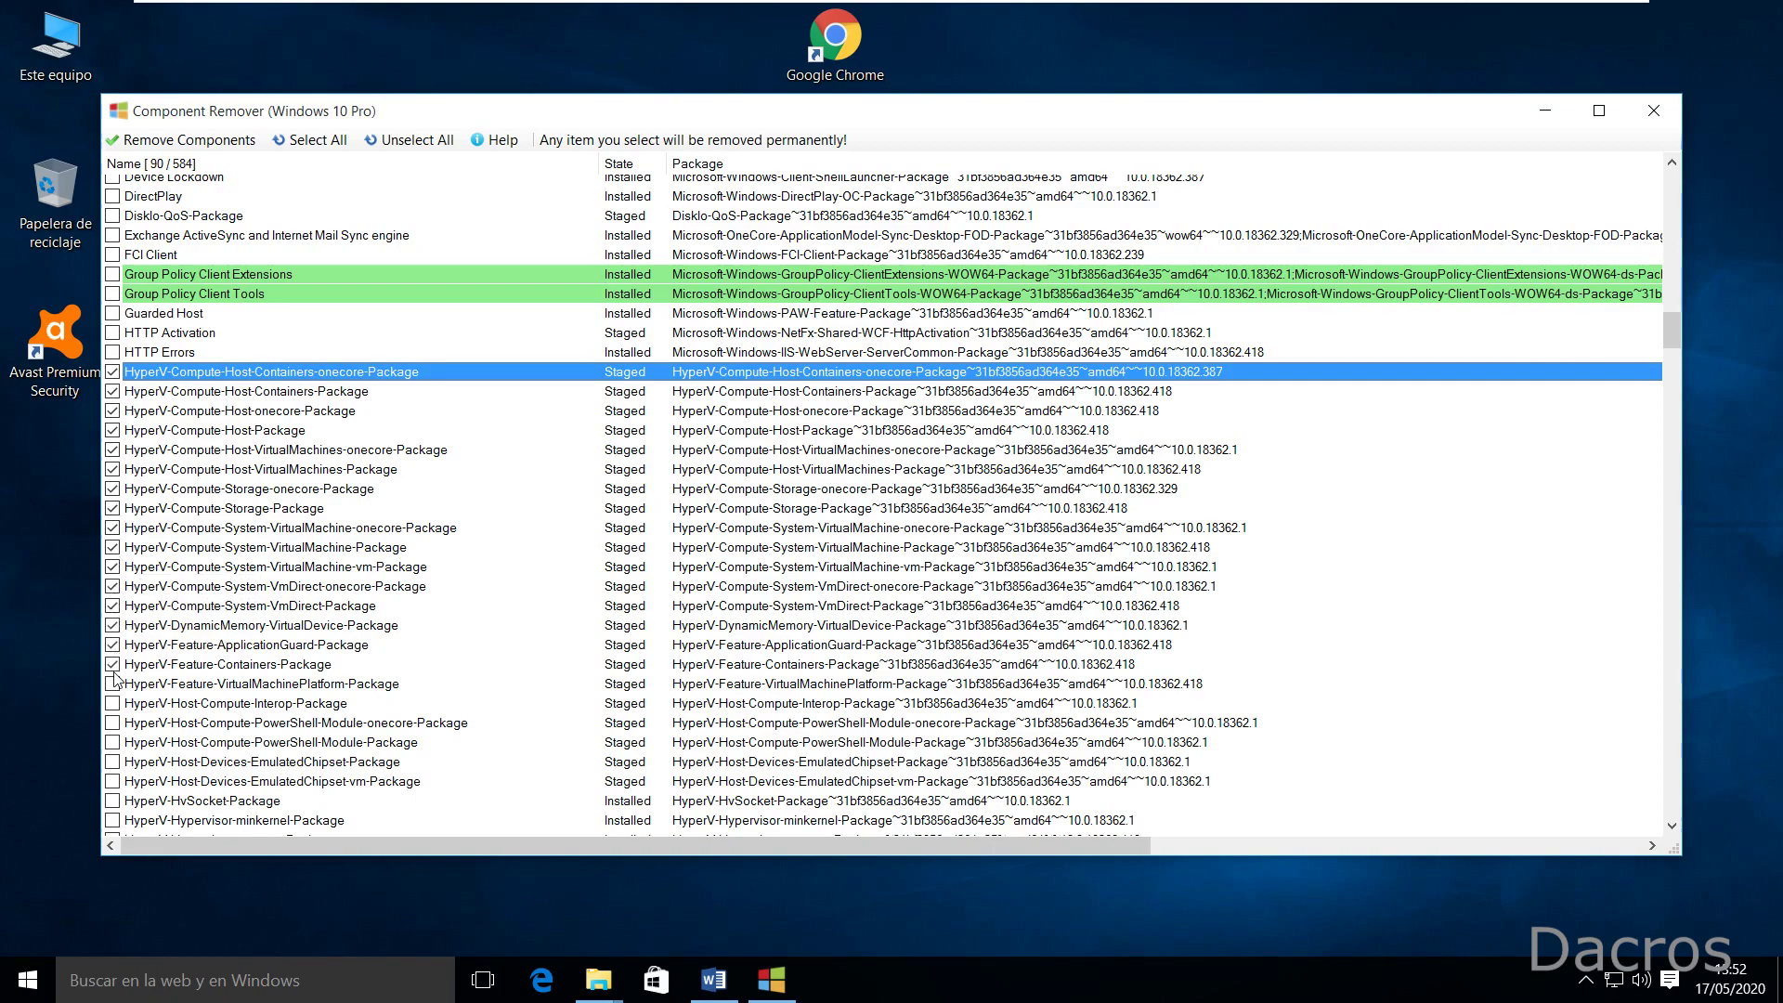
# Step: Mark the packages from HyperV-Feature-VirtualMachinePlatform-Package through HyperV-Host-Devices-EmulatedChipset-vm-Package for removal
pyautogui.click(112, 703)
pyautogui.click(112, 723)
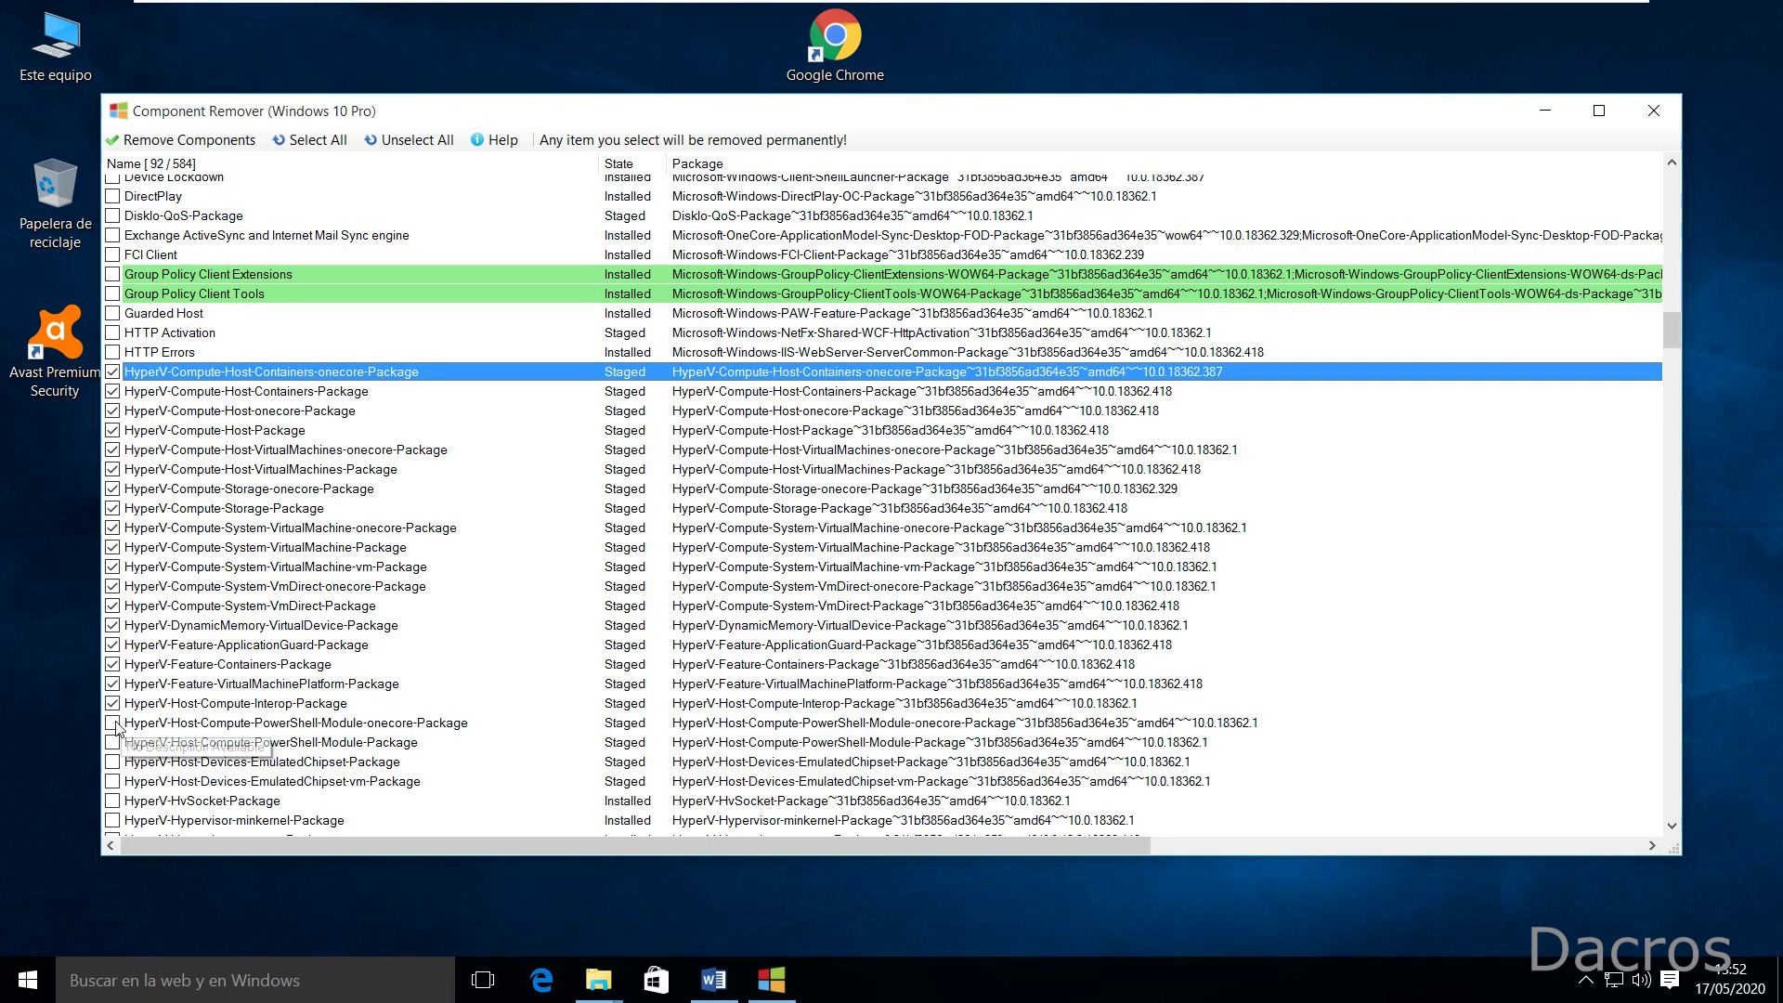
pyautogui.scroll(-1, 210, 734)
pyautogui.scroll(-2, 210, 733)
pyautogui.click(112, 575)
pyautogui.click(112, 594)
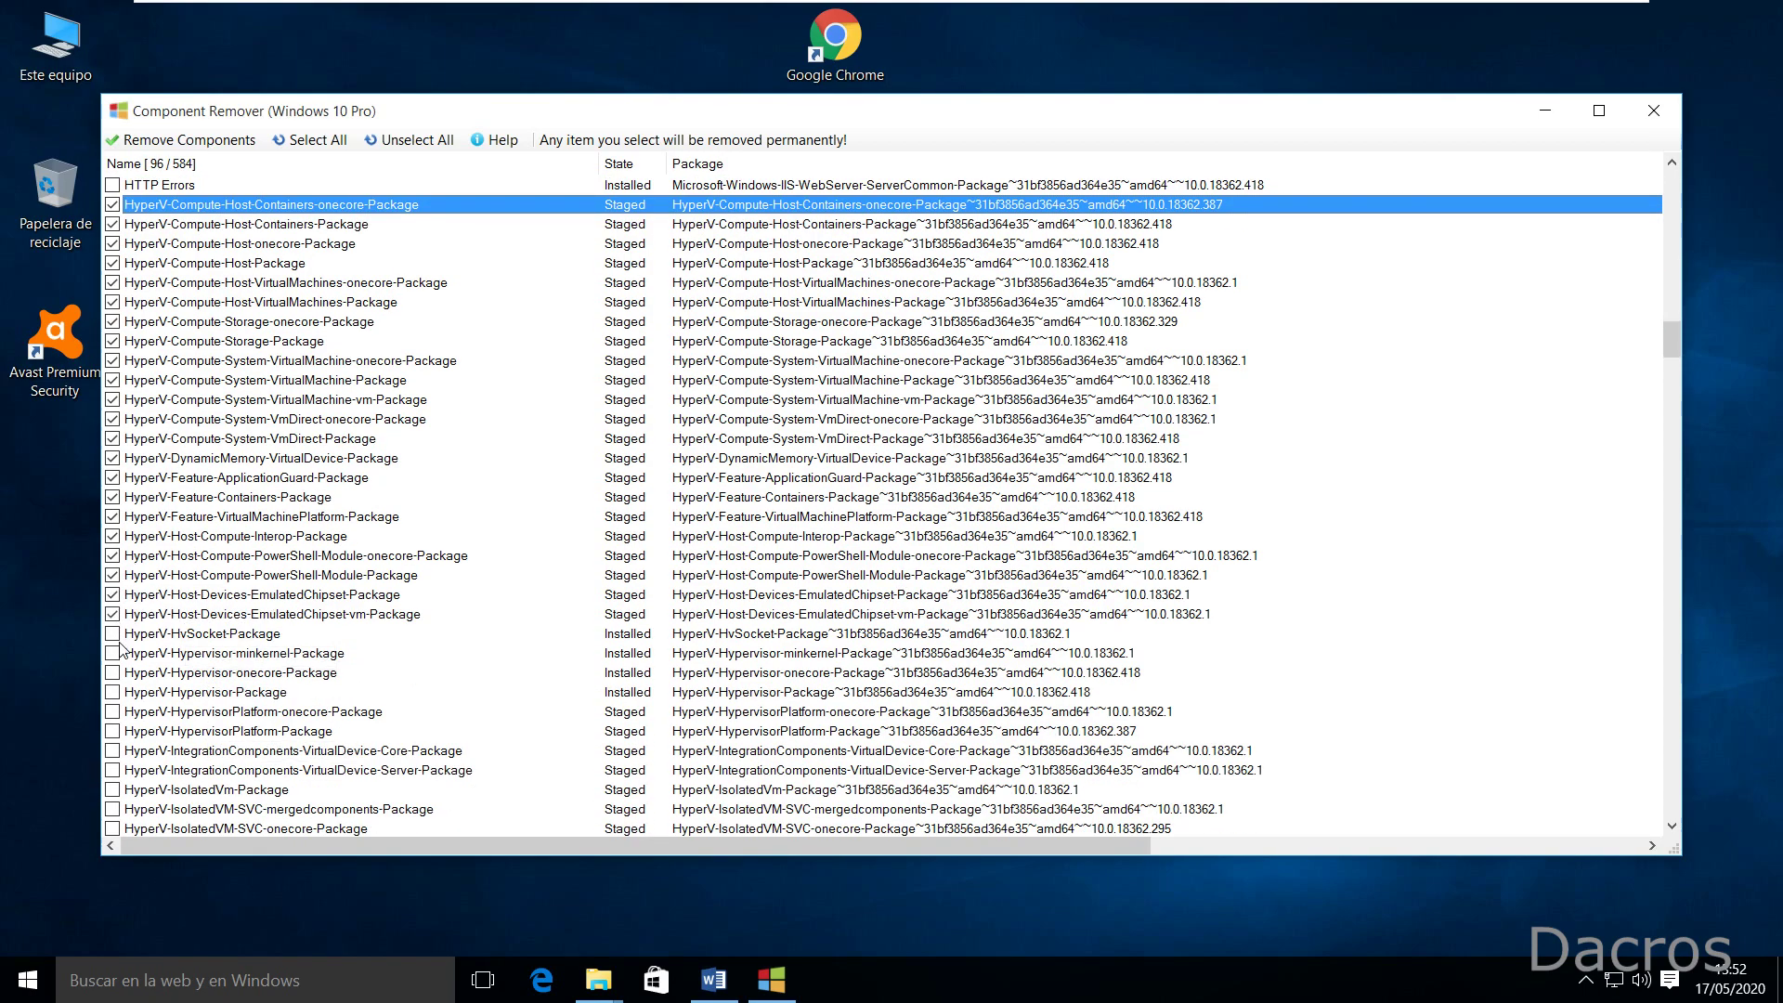
# Step: Mark HyperV-HvSocket-Package and all HyperV-Hypervisor and HyperV-HypervisorPlatform packages for removal
pyautogui.click(112, 672)
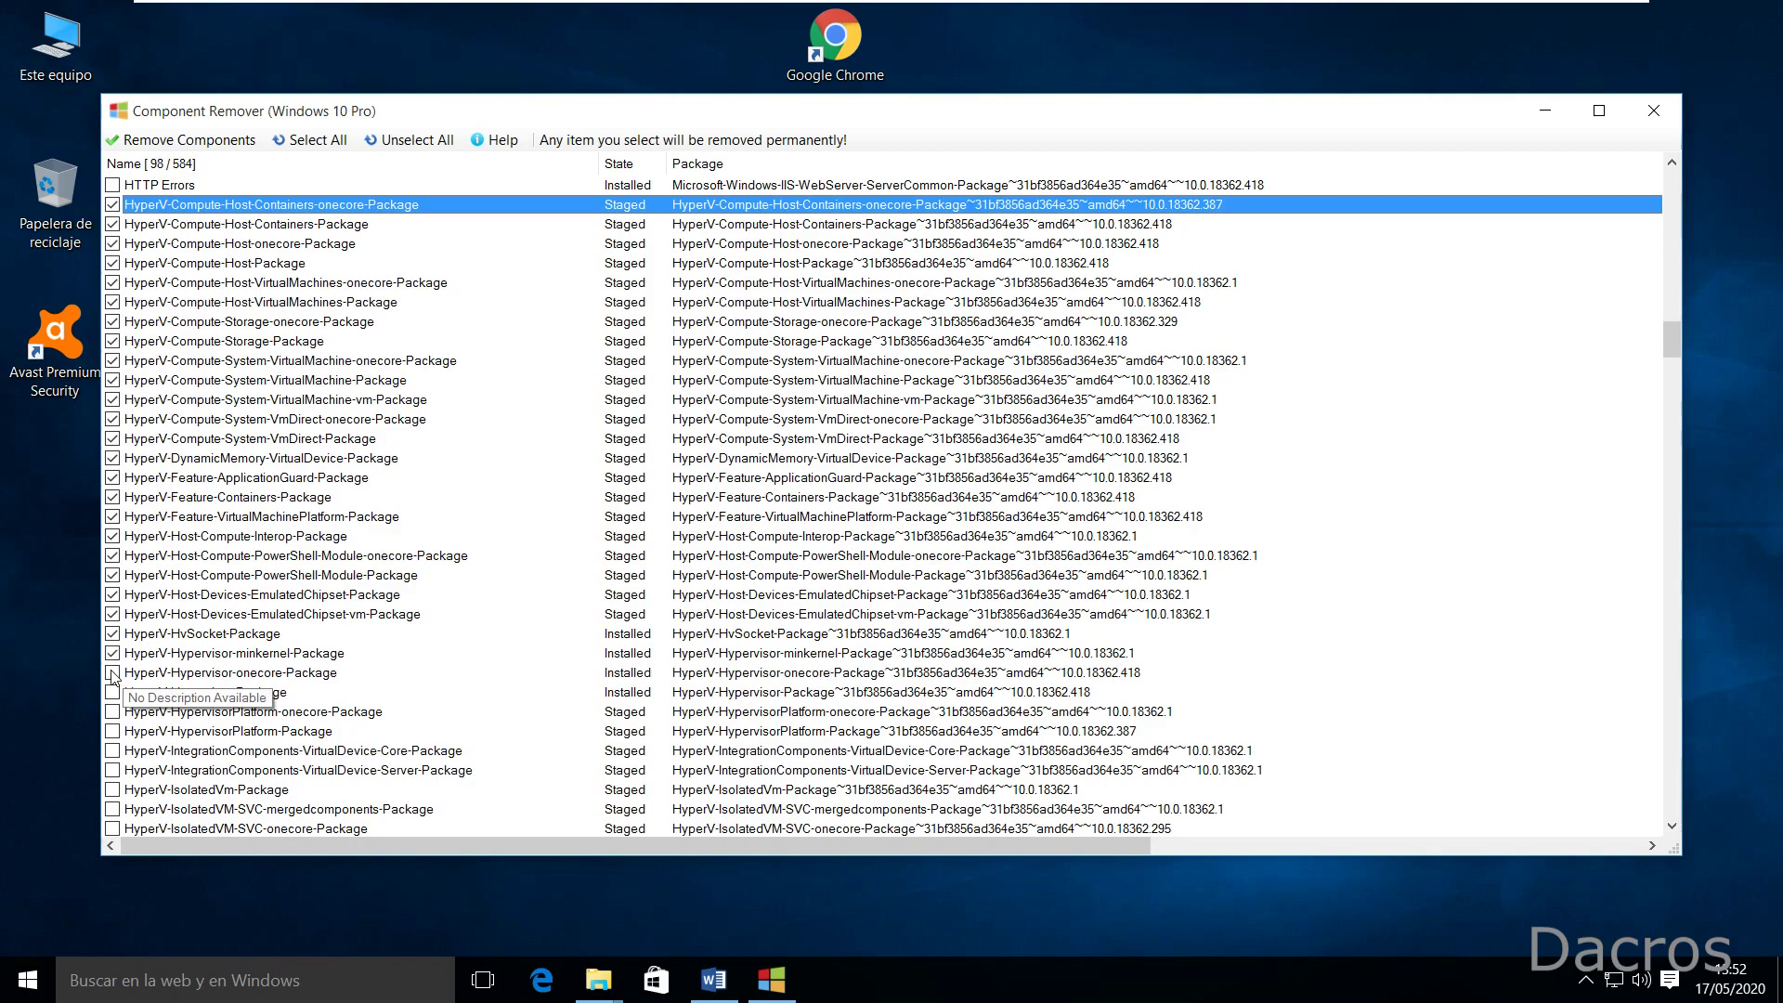
pyautogui.click(112, 692)
pyautogui.click(111, 721)
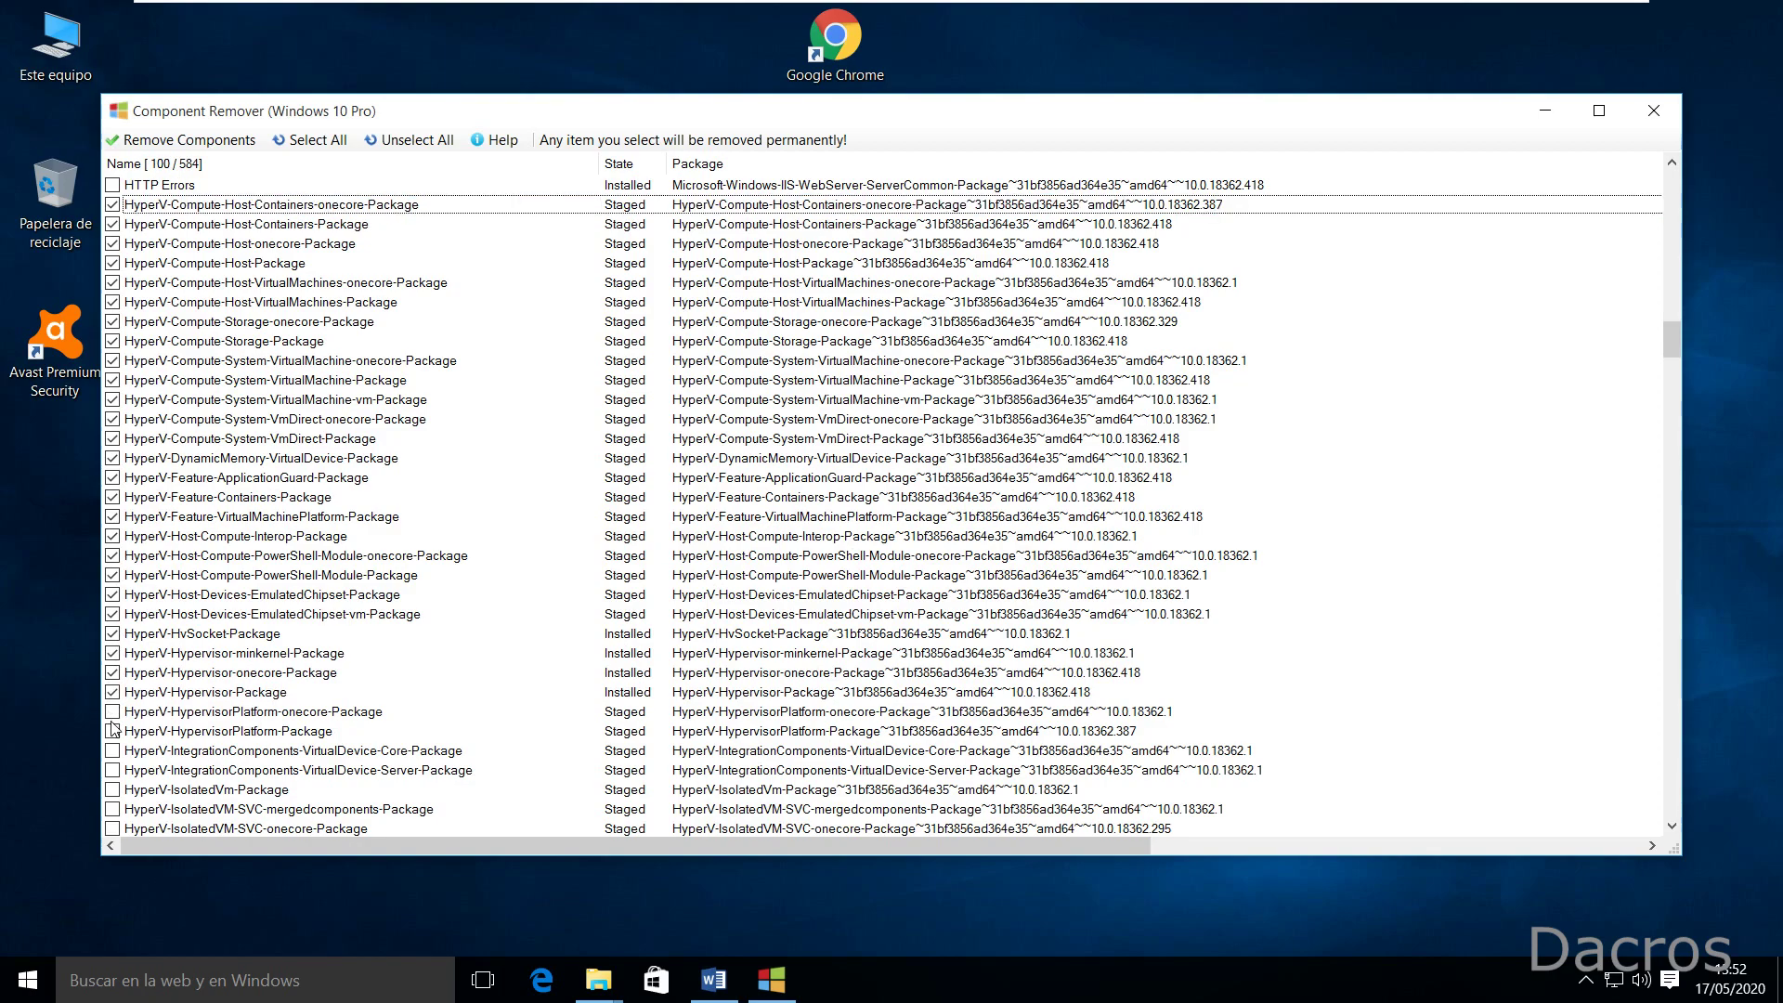
pyautogui.click(114, 715)
# Step: Mark the remaining HyperV packages for removal, starting from HyperV-IntegrationComponents-VirtualDevice-Core-Package
pyautogui.scroll(-3, 347, 728)
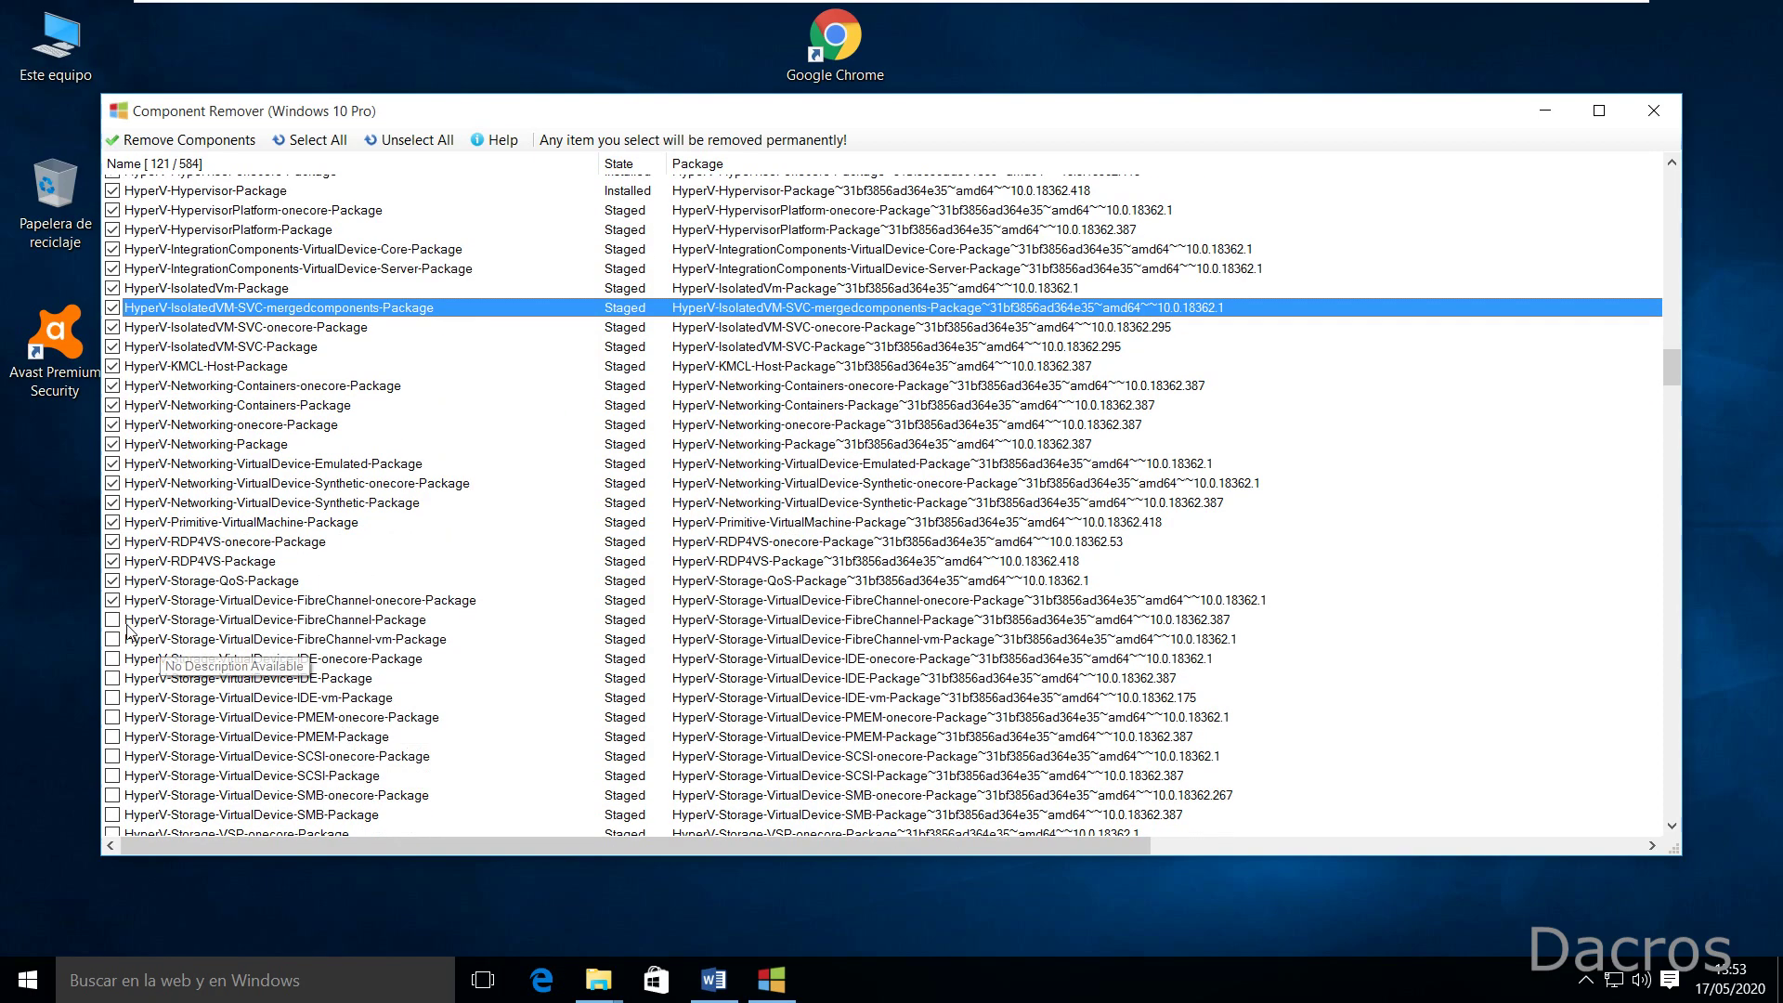
pyautogui.click(112, 621)
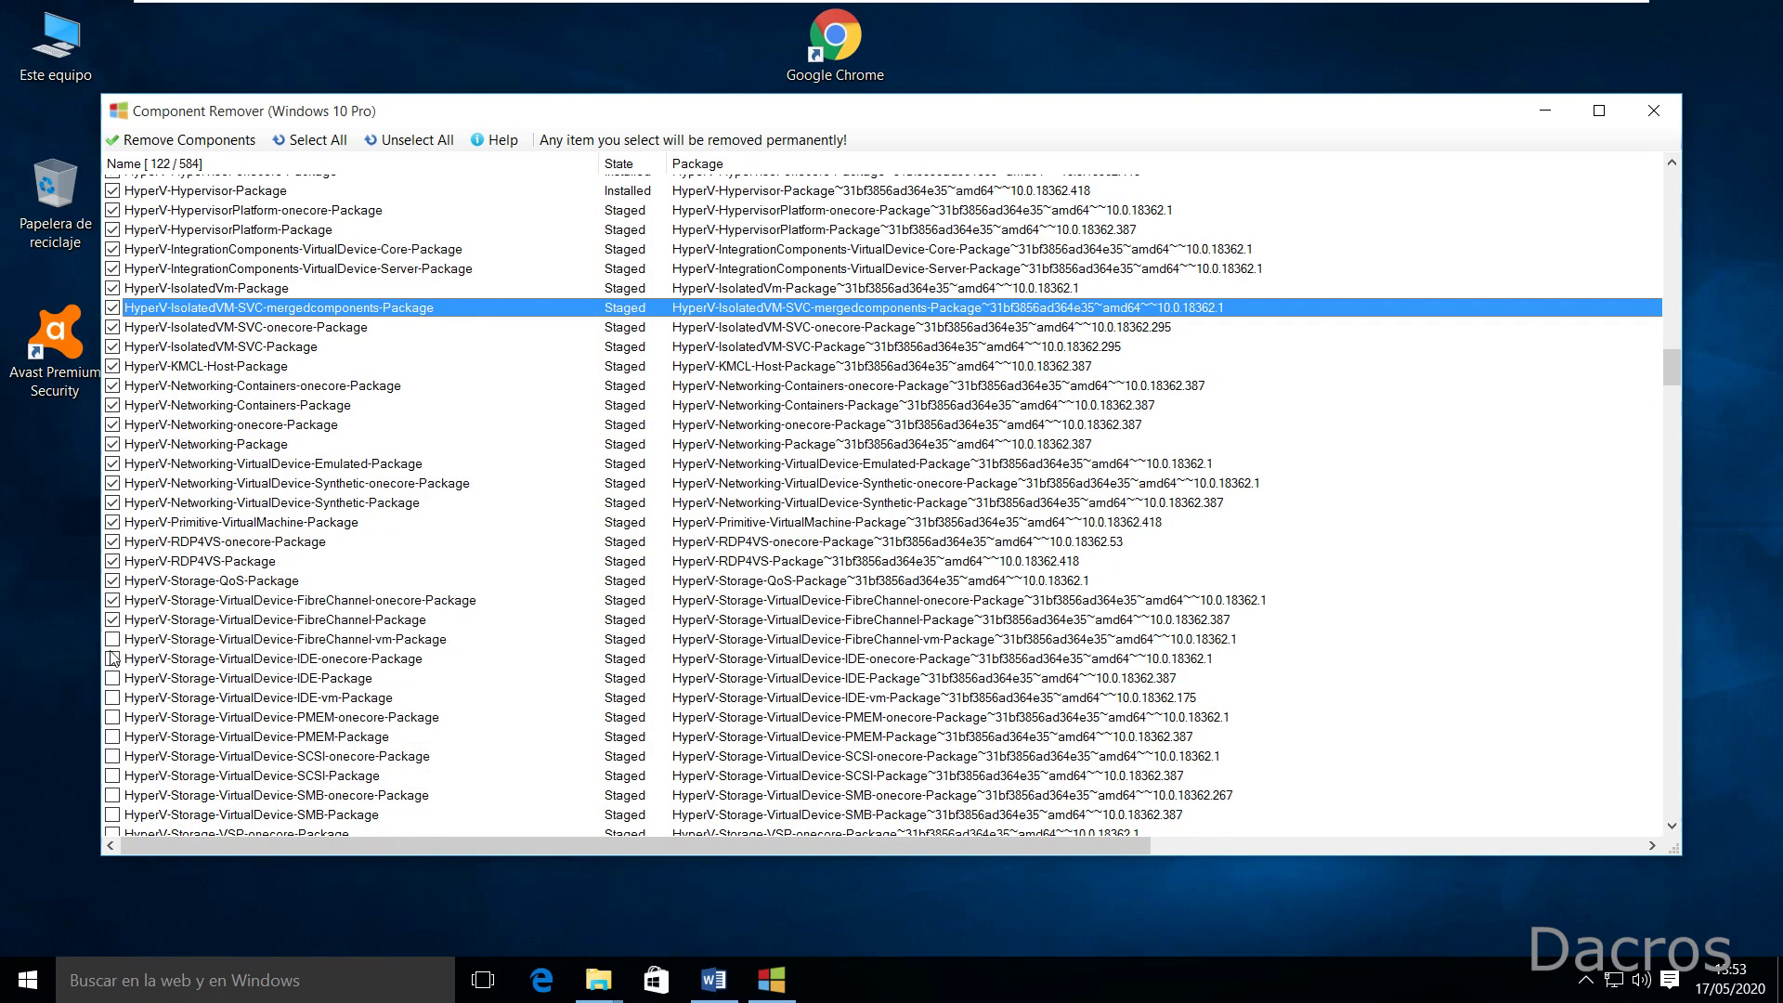
pyautogui.click(114, 661)
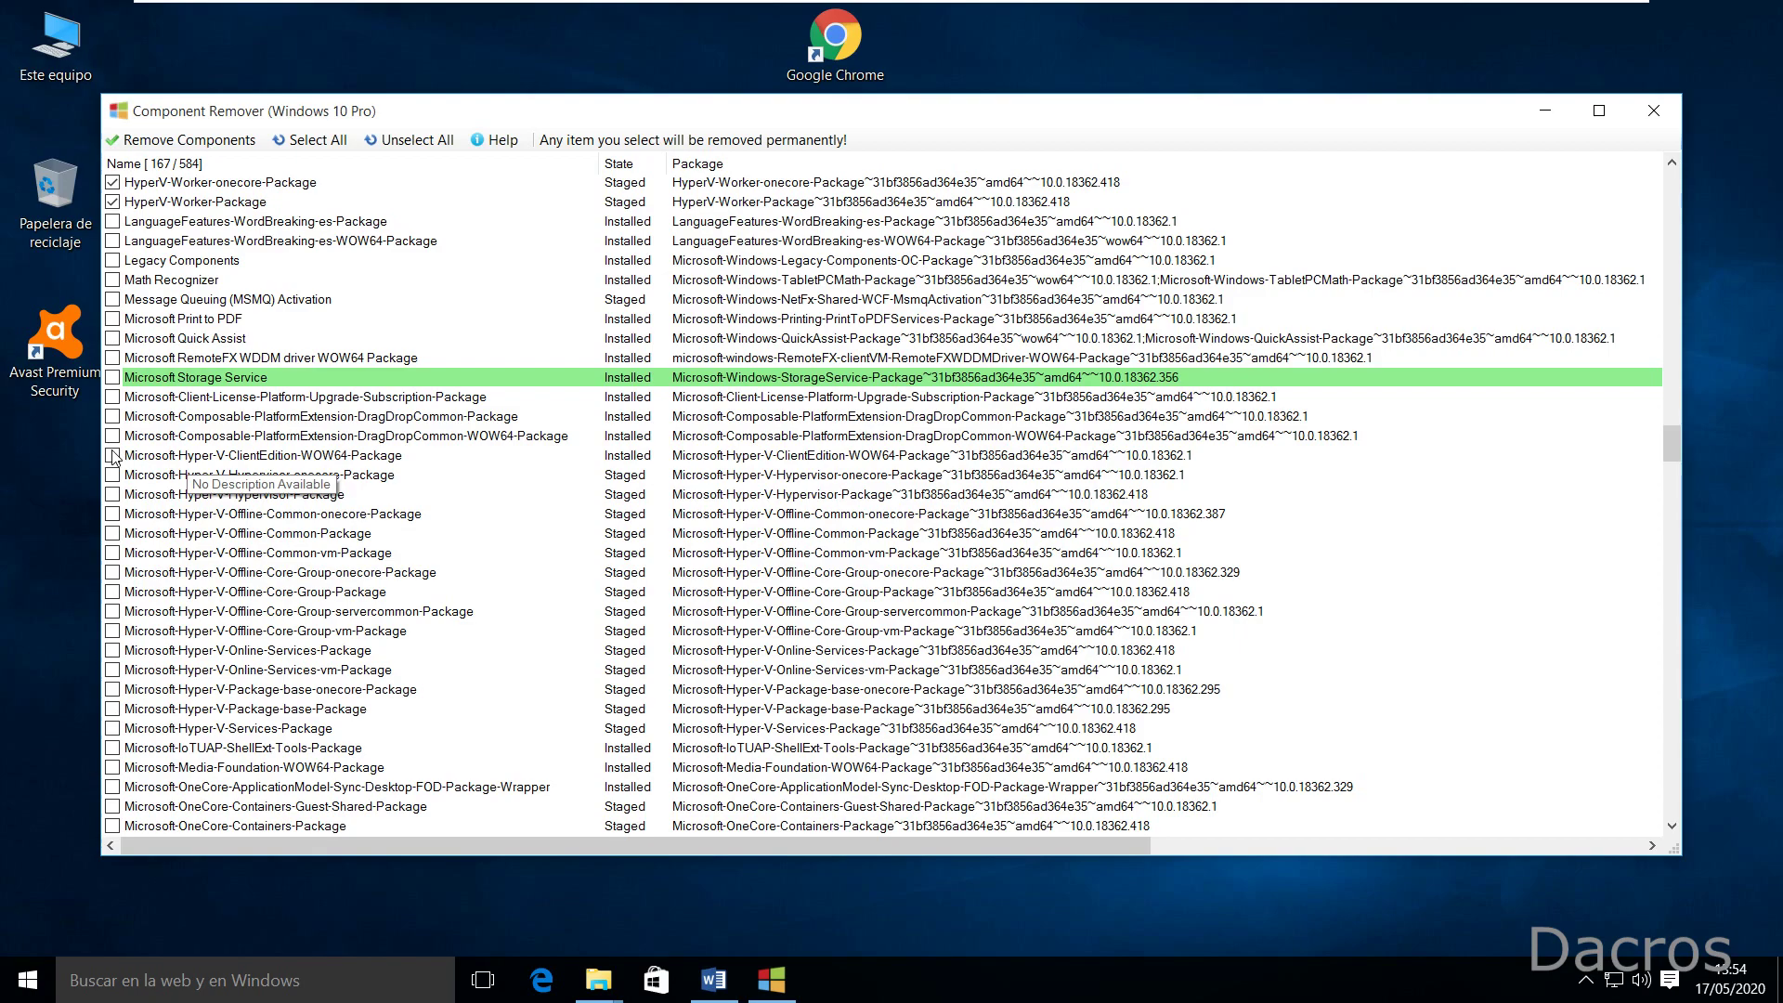
pyautogui.click(113, 456)
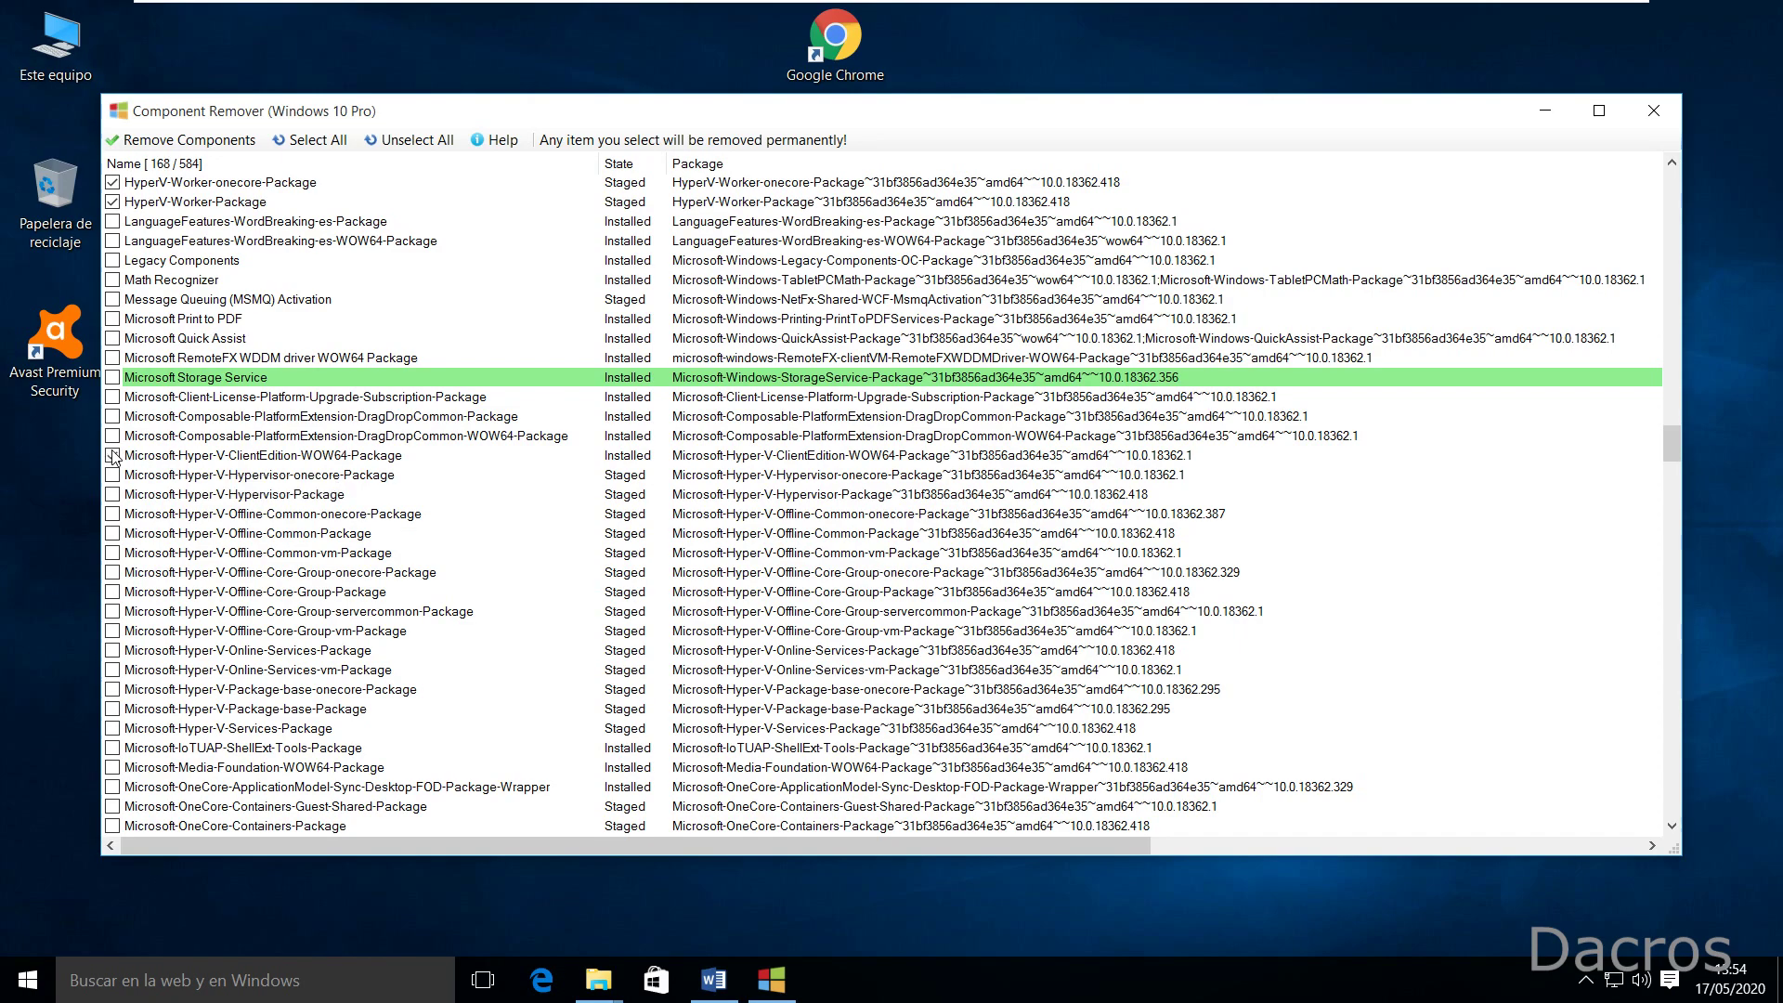
pyautogui.click(223, 456)
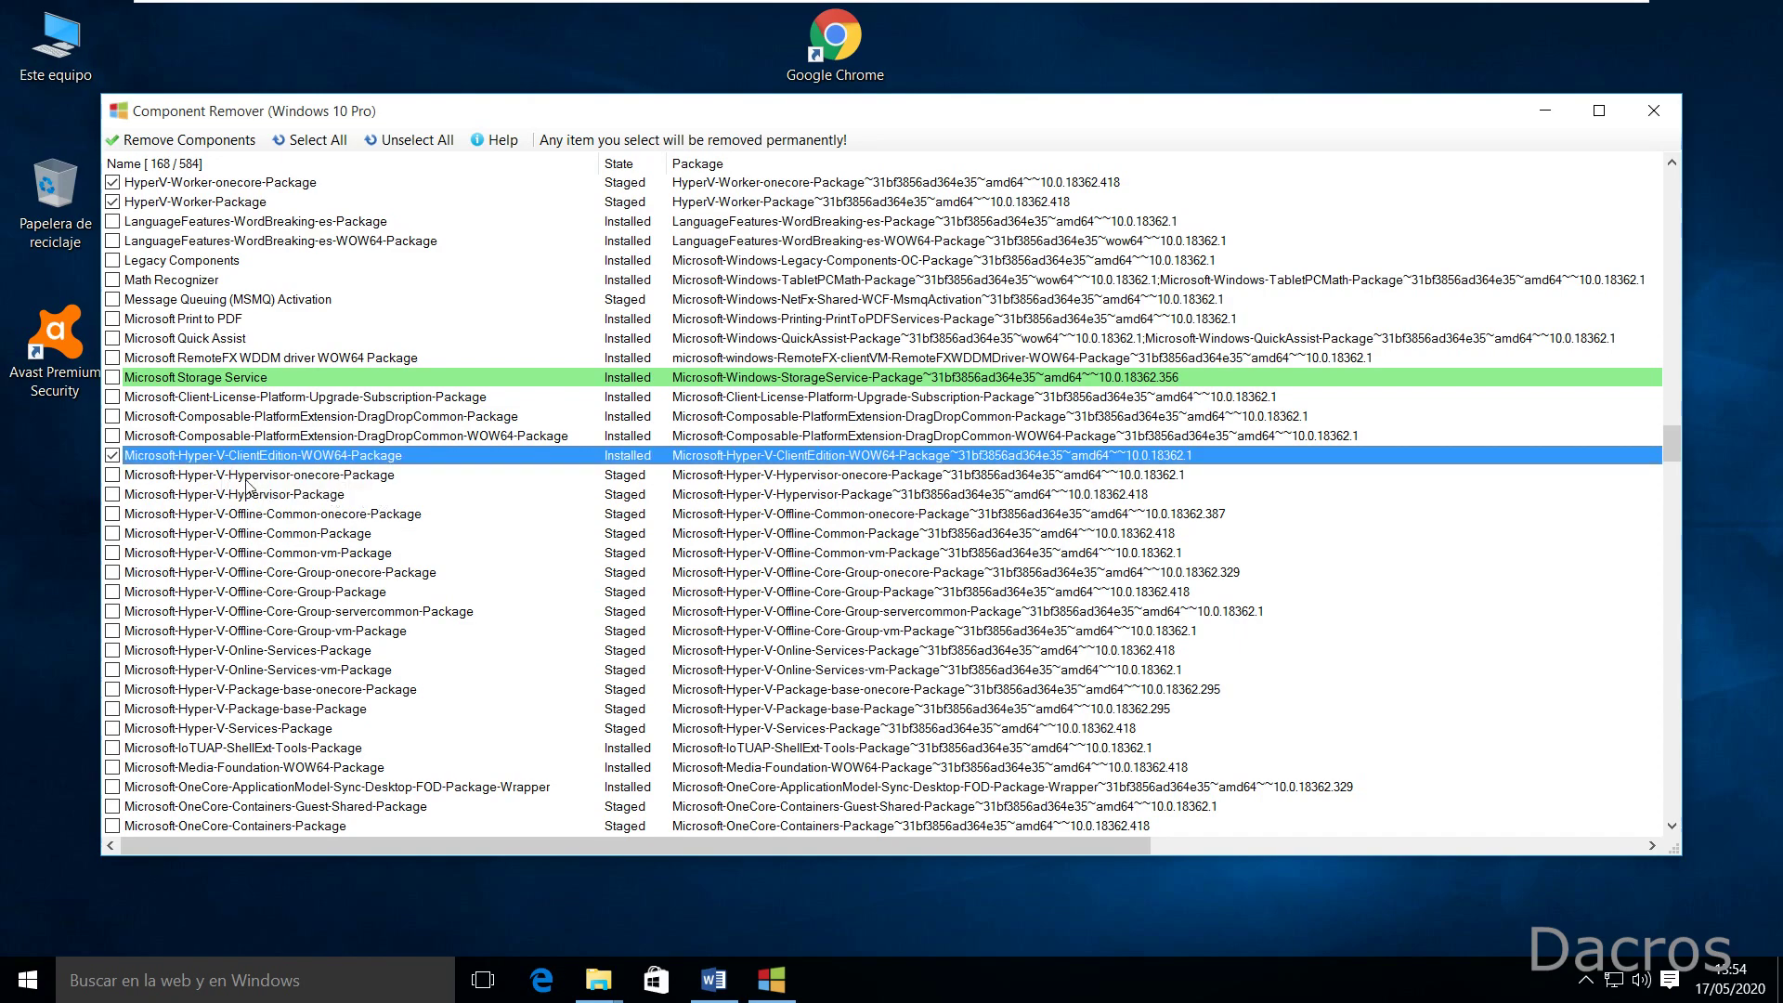
pyautogui.click(113, 457)
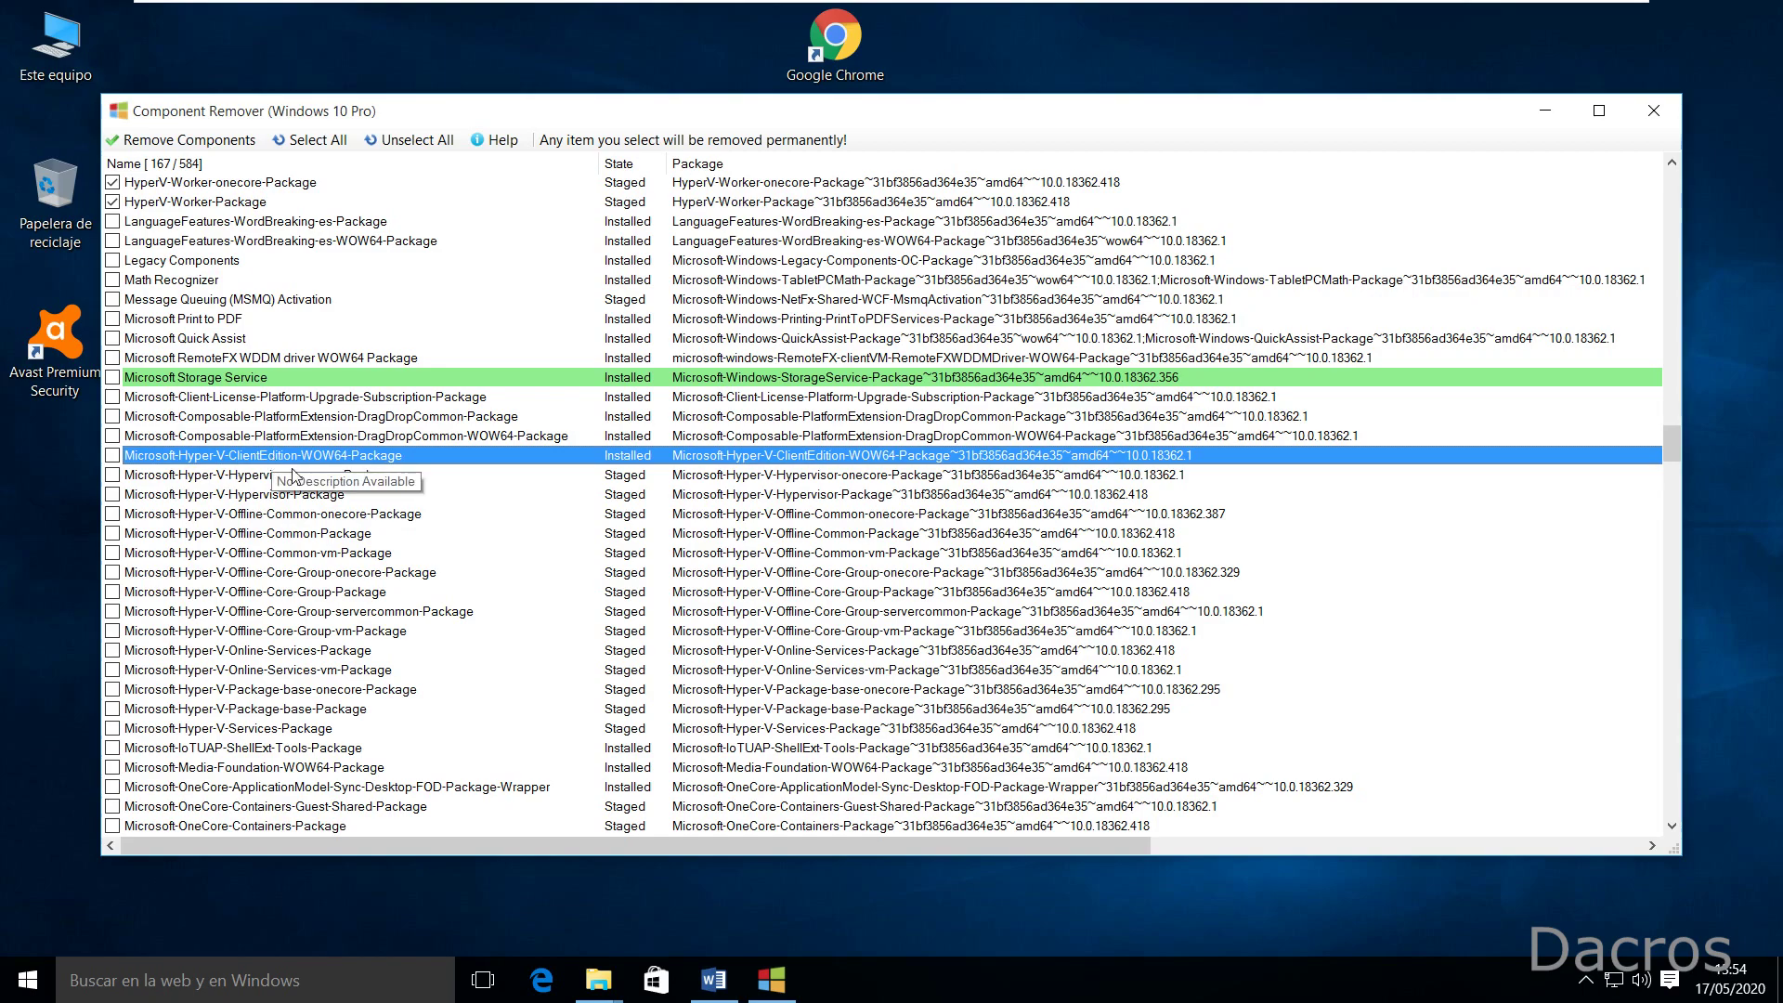
pyautogui.scroll(-5, 476, 574)
pyautogui.scroll(-1, 476, 580)
pyautogui.scroll(2, 475, 580)
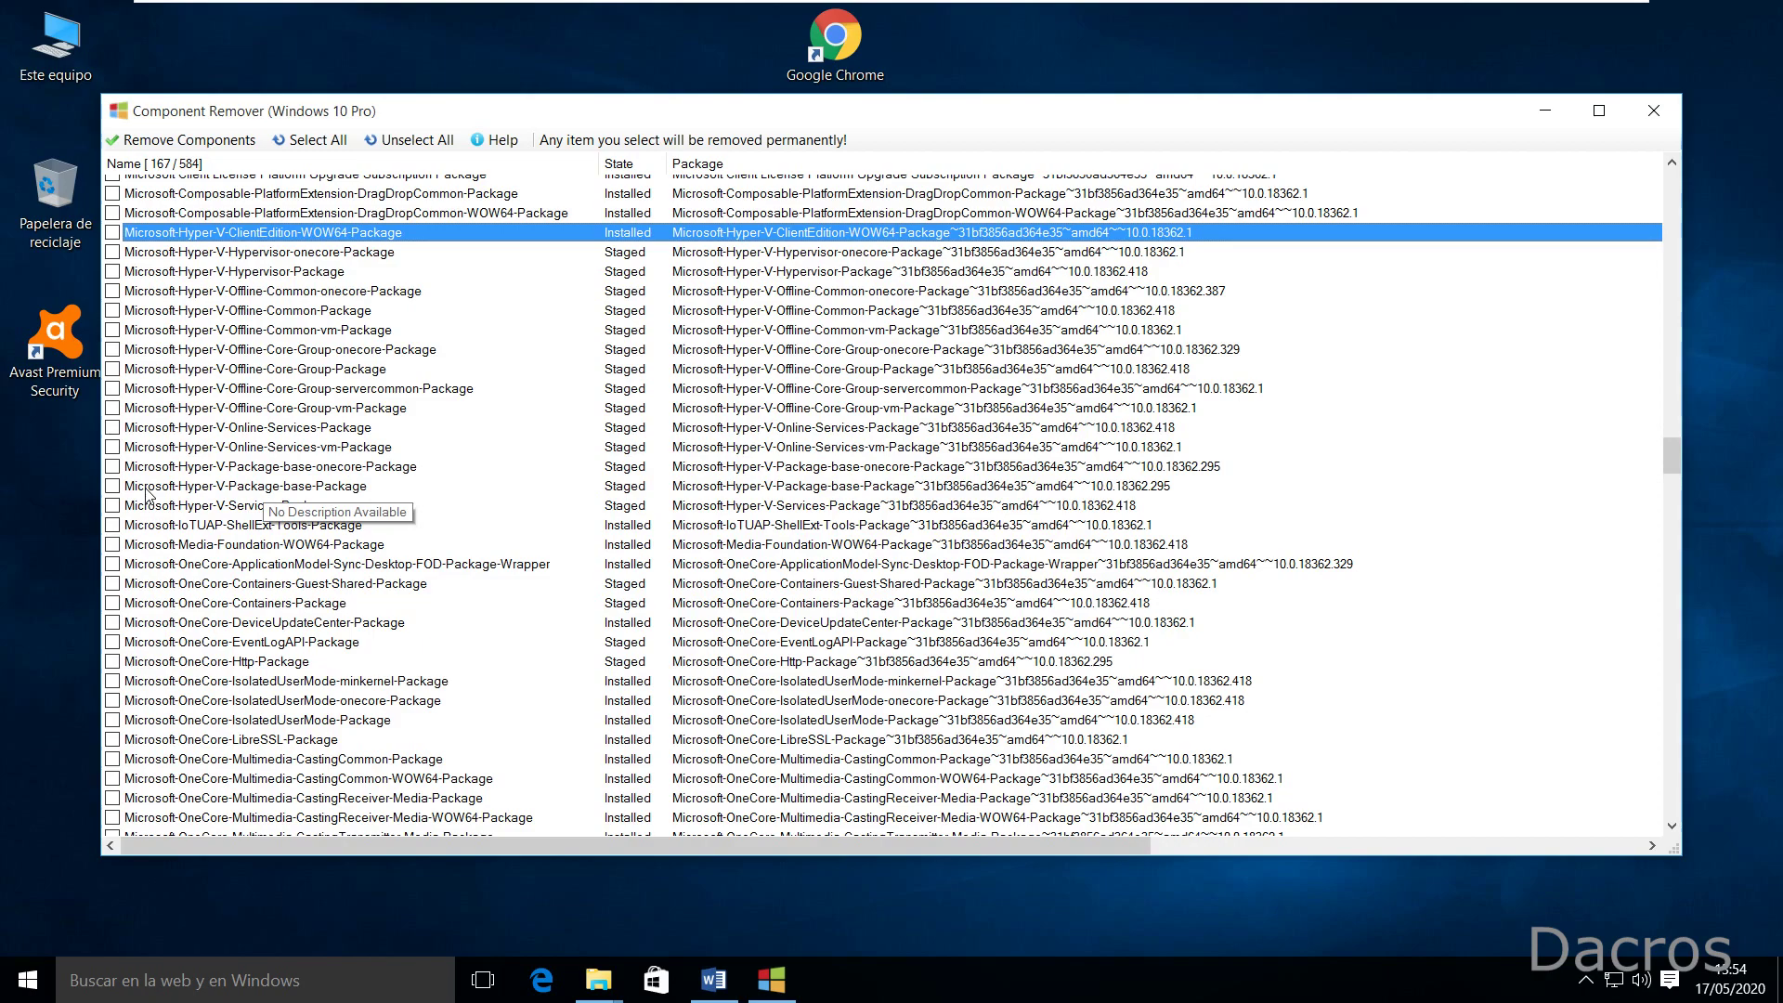
# Step: Mark the packages from Microsoft-Hyper-V-ClientEdition-WOW64-Package through Microsoft-Hyper-V-Package-base-Package for removal
pyautogui.keyDown('shift'); pyautogui.click(146, 490); pyautogui.keyUp('shift')
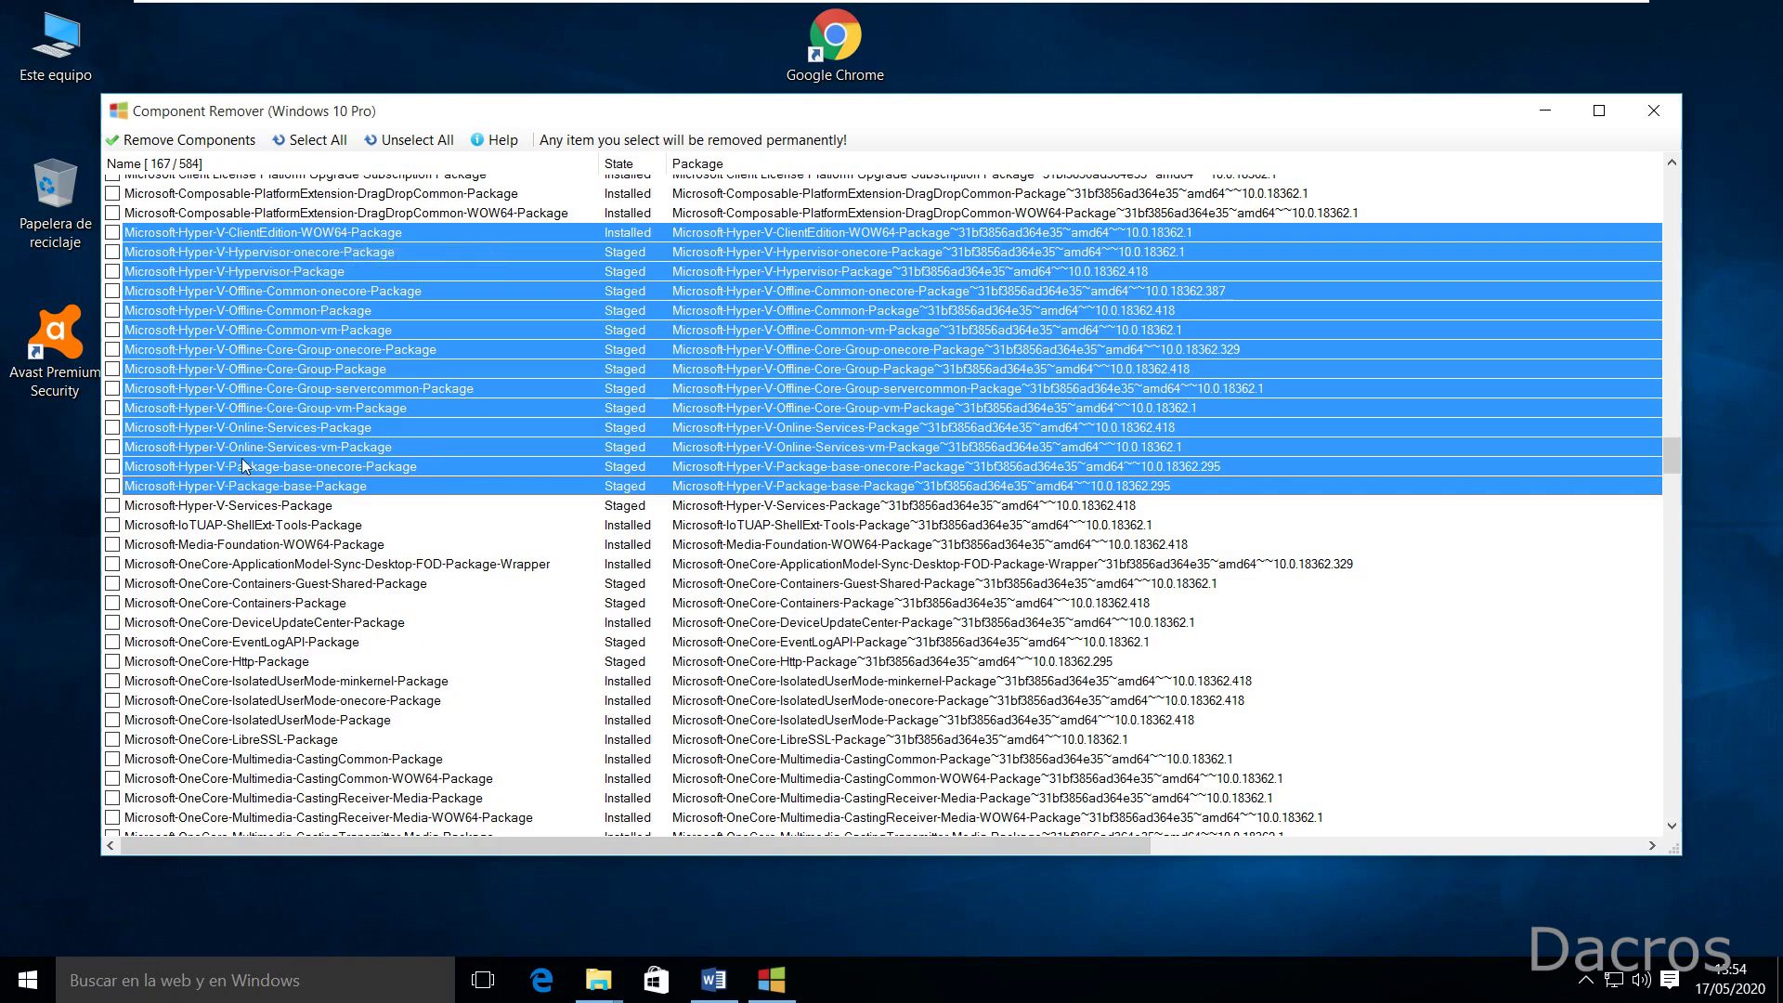
pyautogui.click(113, 331)
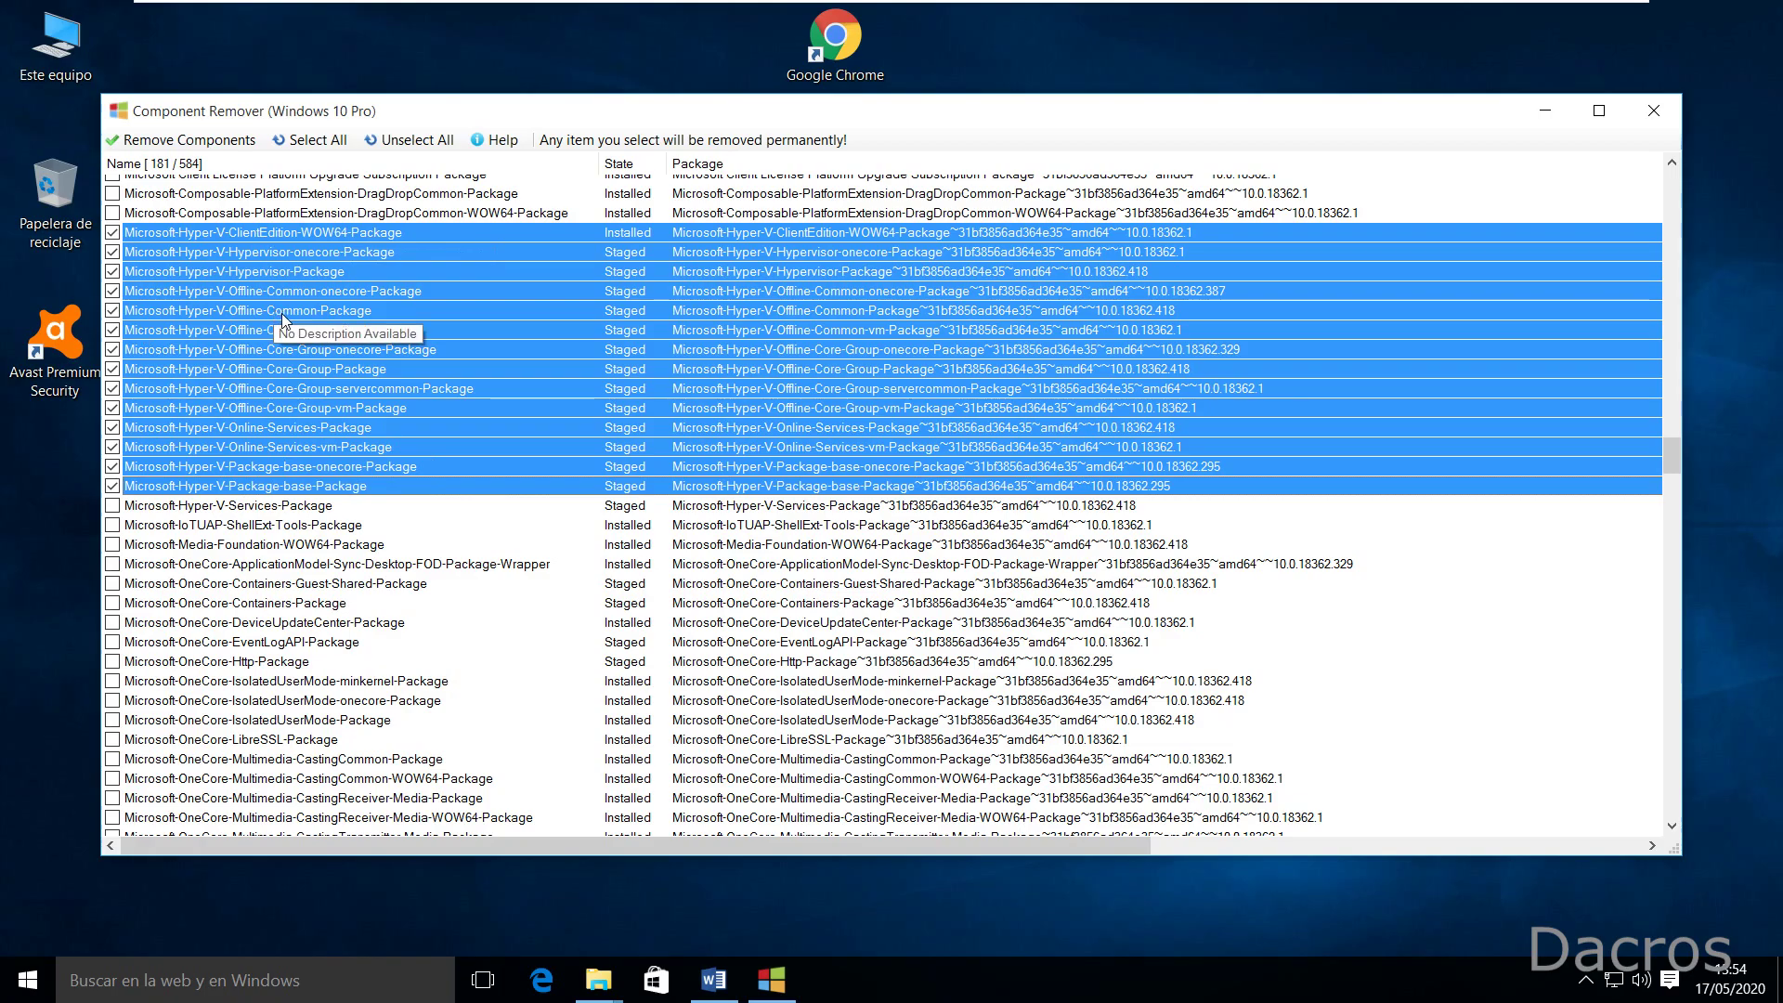
# Step: Review the rest of the component list, and permanently remove all marked components from the Windows 10 Pro image
pyautogui.scroll(-5, 282, 313)
pyautogui.scroll(-4, 285, 319)
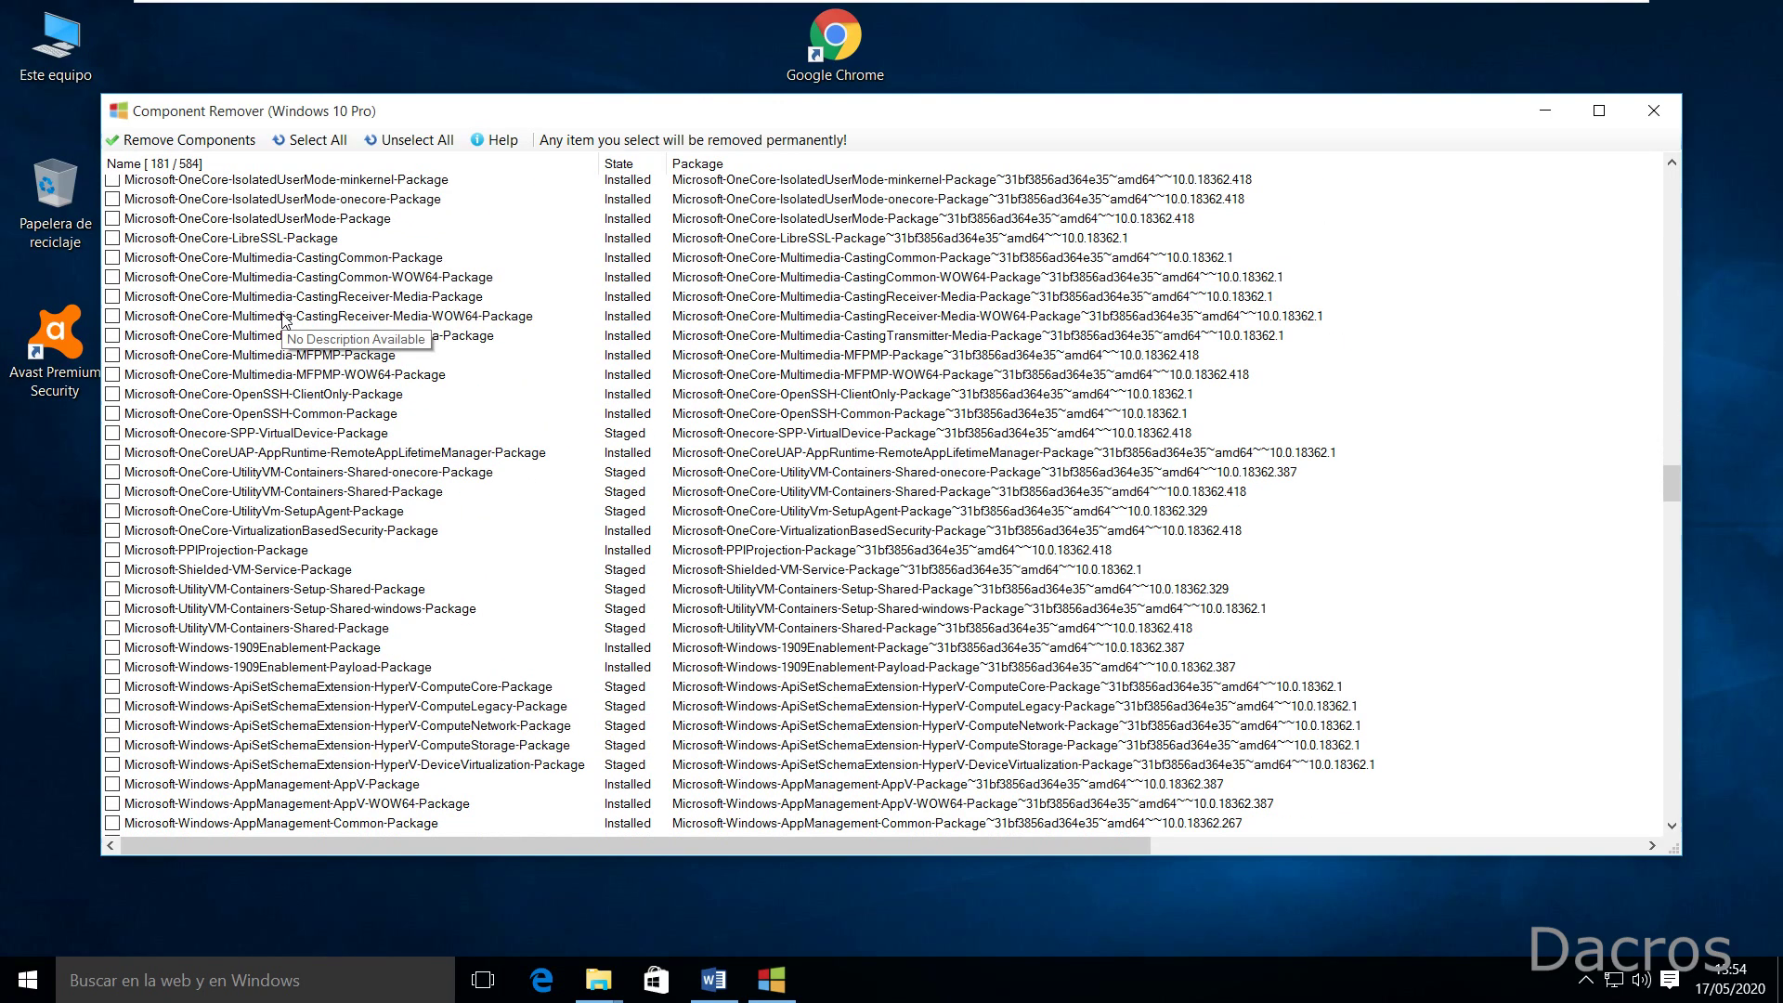
pyautogui.scroll(-18, 284, 321)
pyautogui.scroll(-20, 286, 336)
pyautogui.scroll(-20, 307, 391)
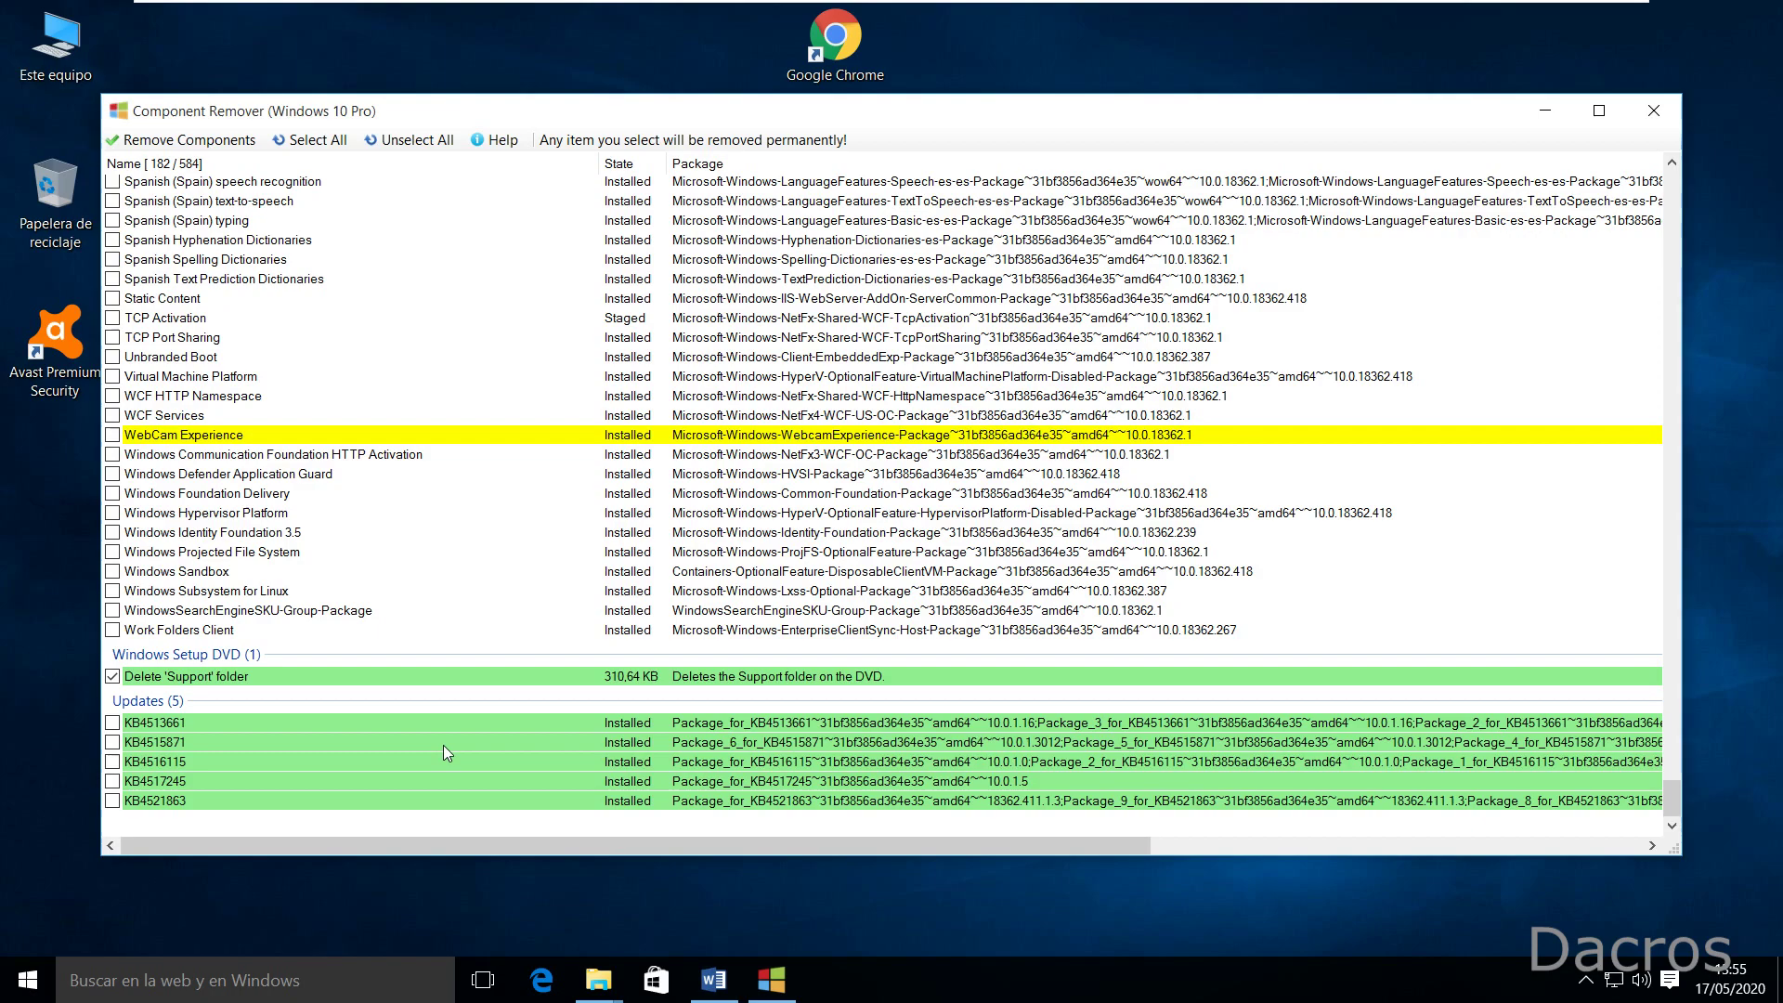
pyautogui.click(166, 143)
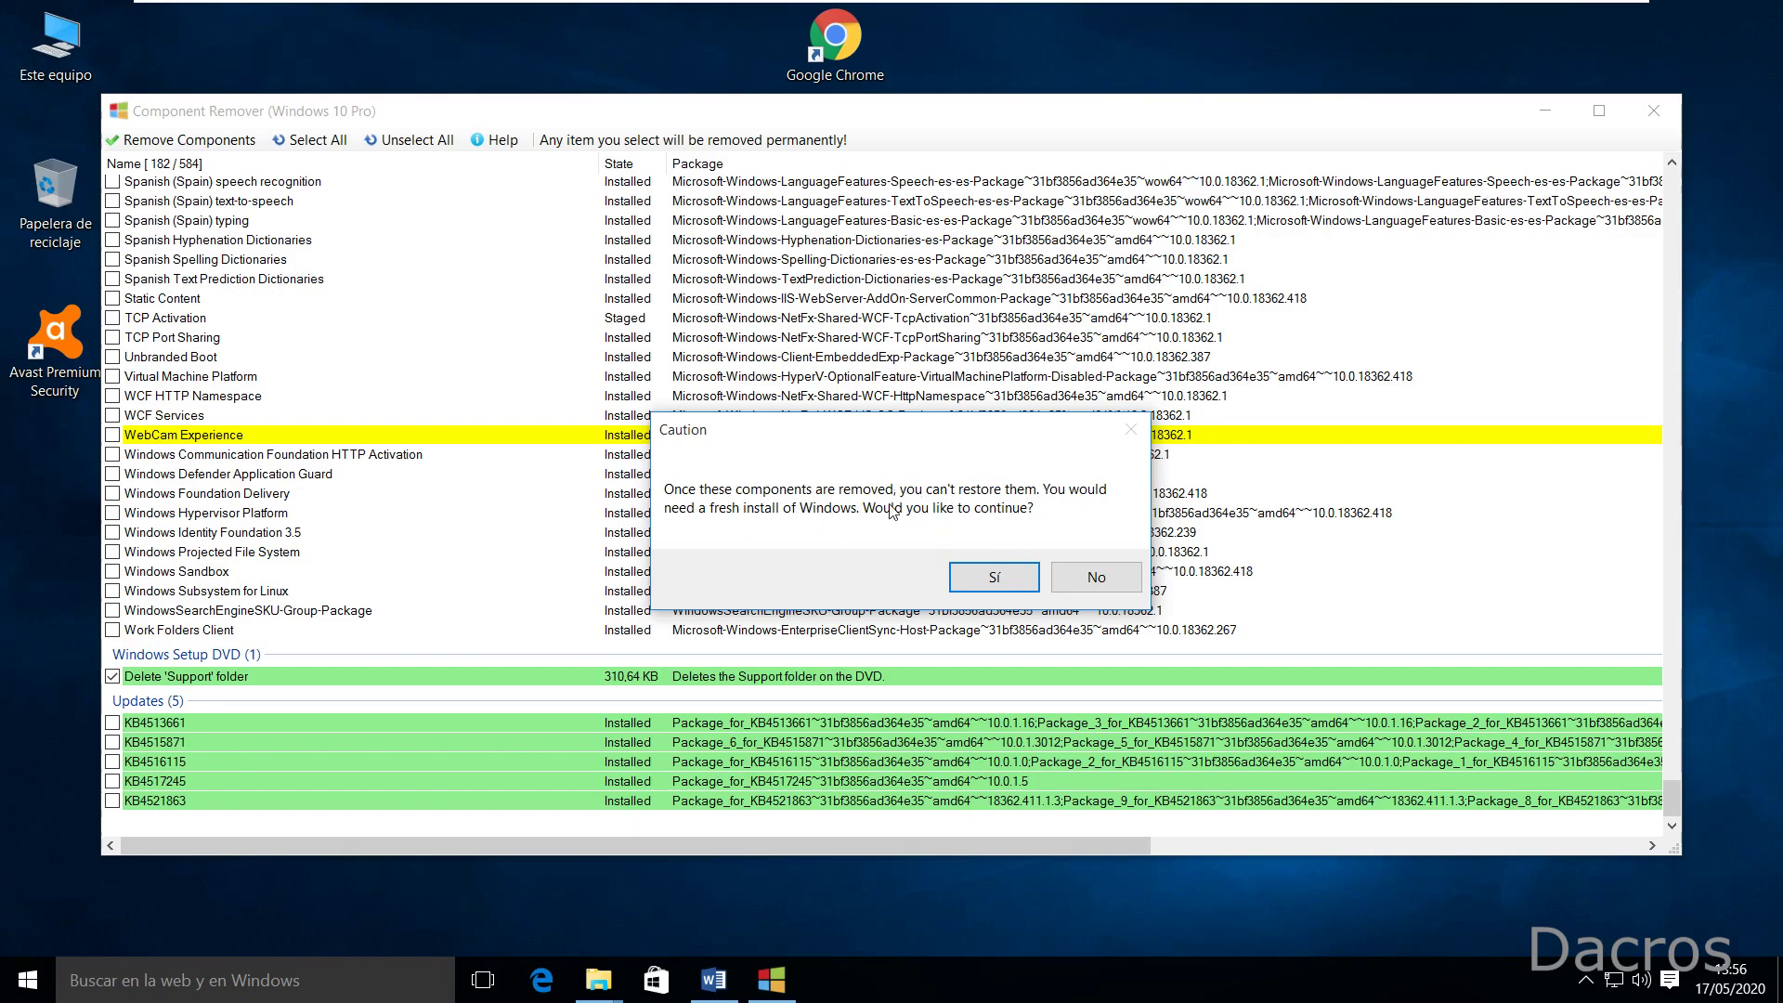
pyautogui.click(980, 581)
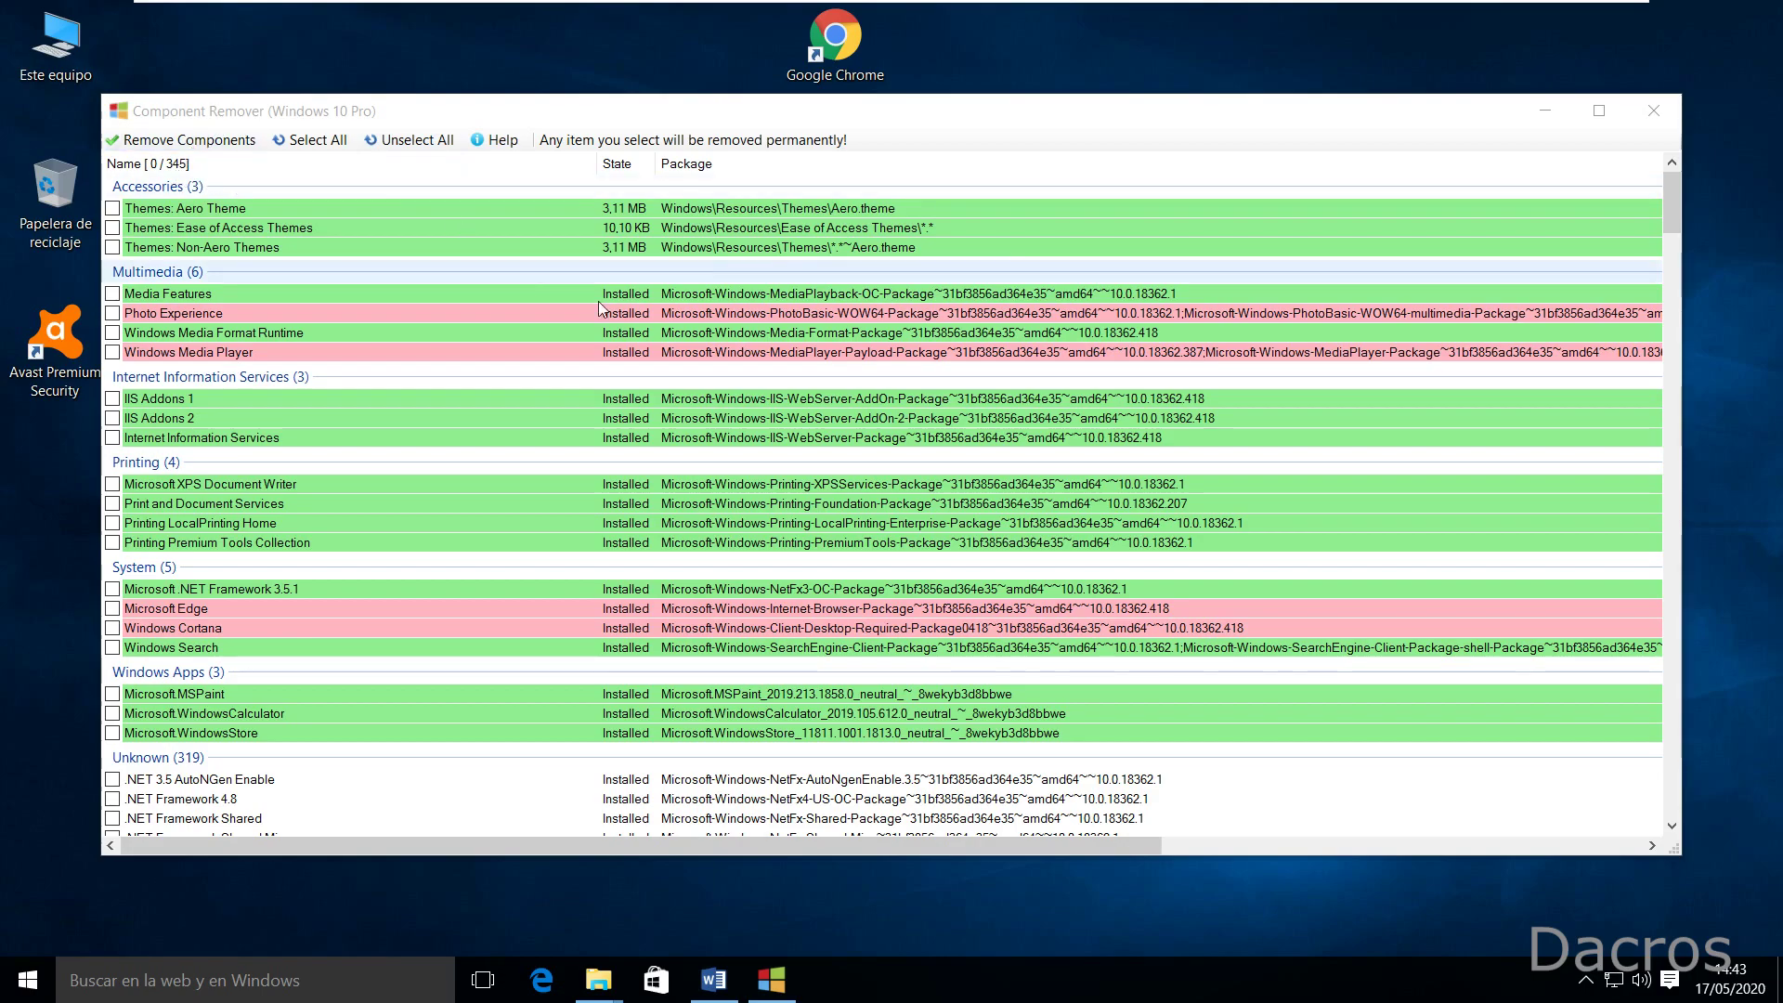
# Step: Check the remaining components, close the Component Remover, and unmount the image with the Save and Rebuild option
pyautogui.scroll(-7, 1021, 557)
pyautogui.scroll(-3, 1056, 571)
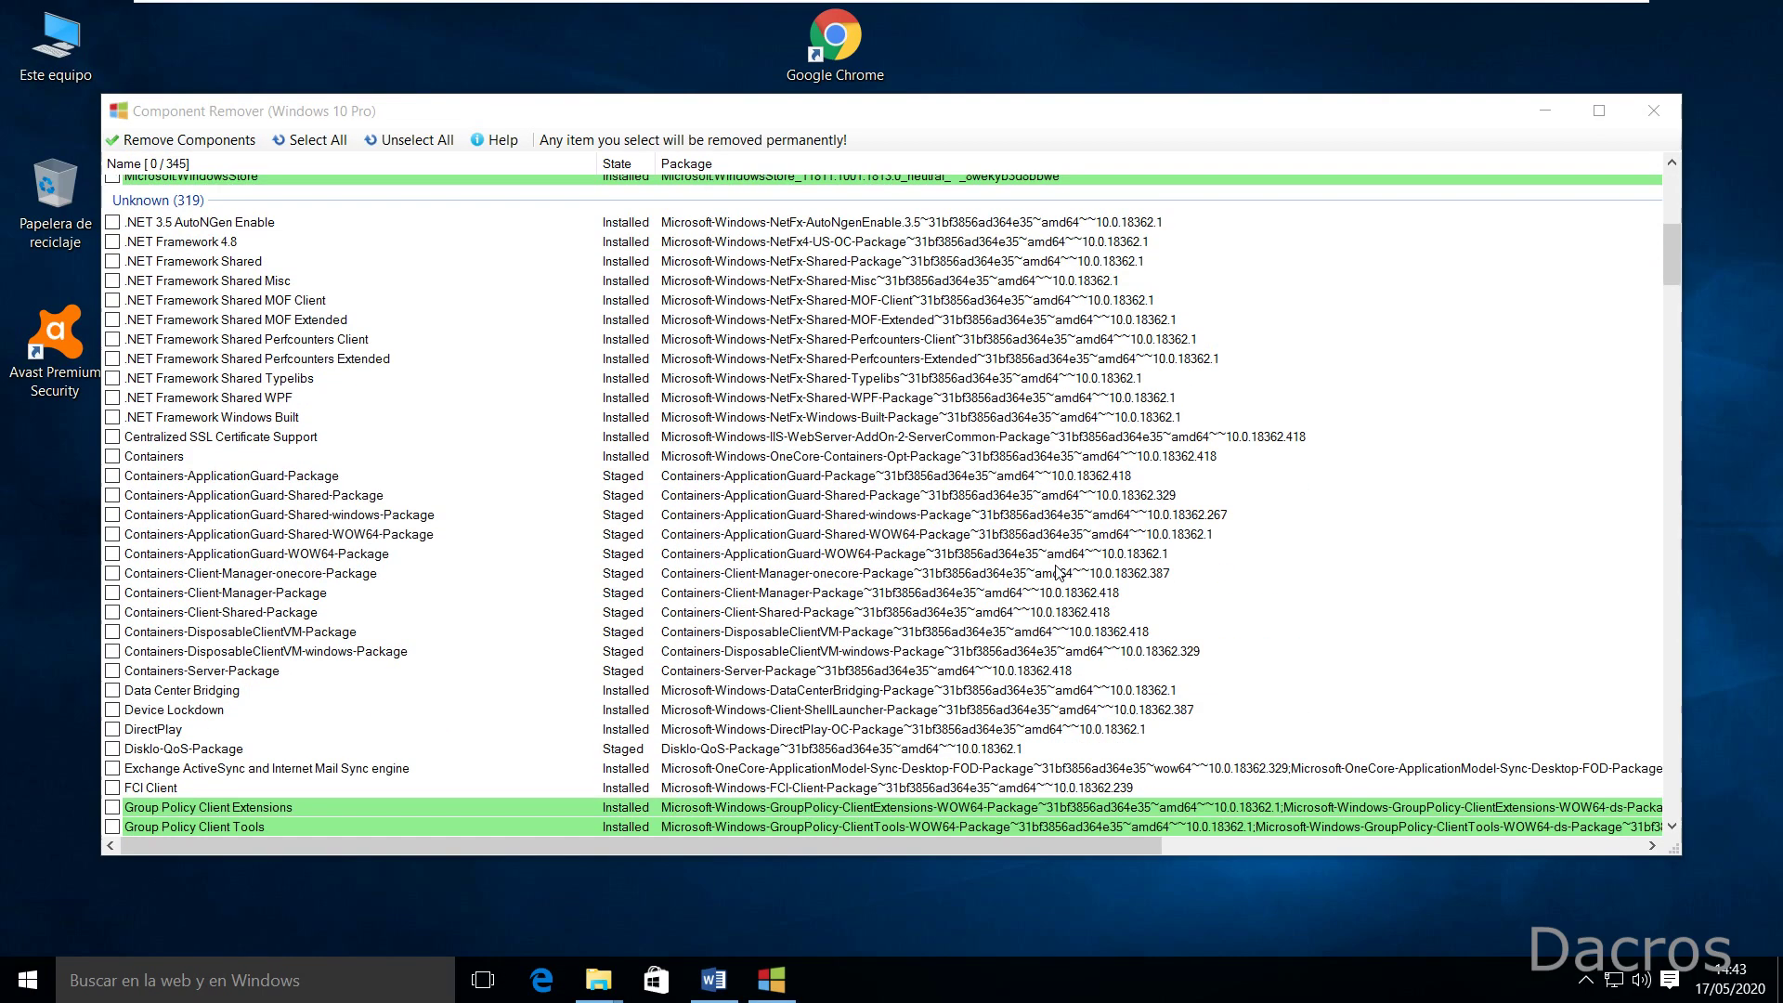
pyautogui.scroll(10, 1056, 571)
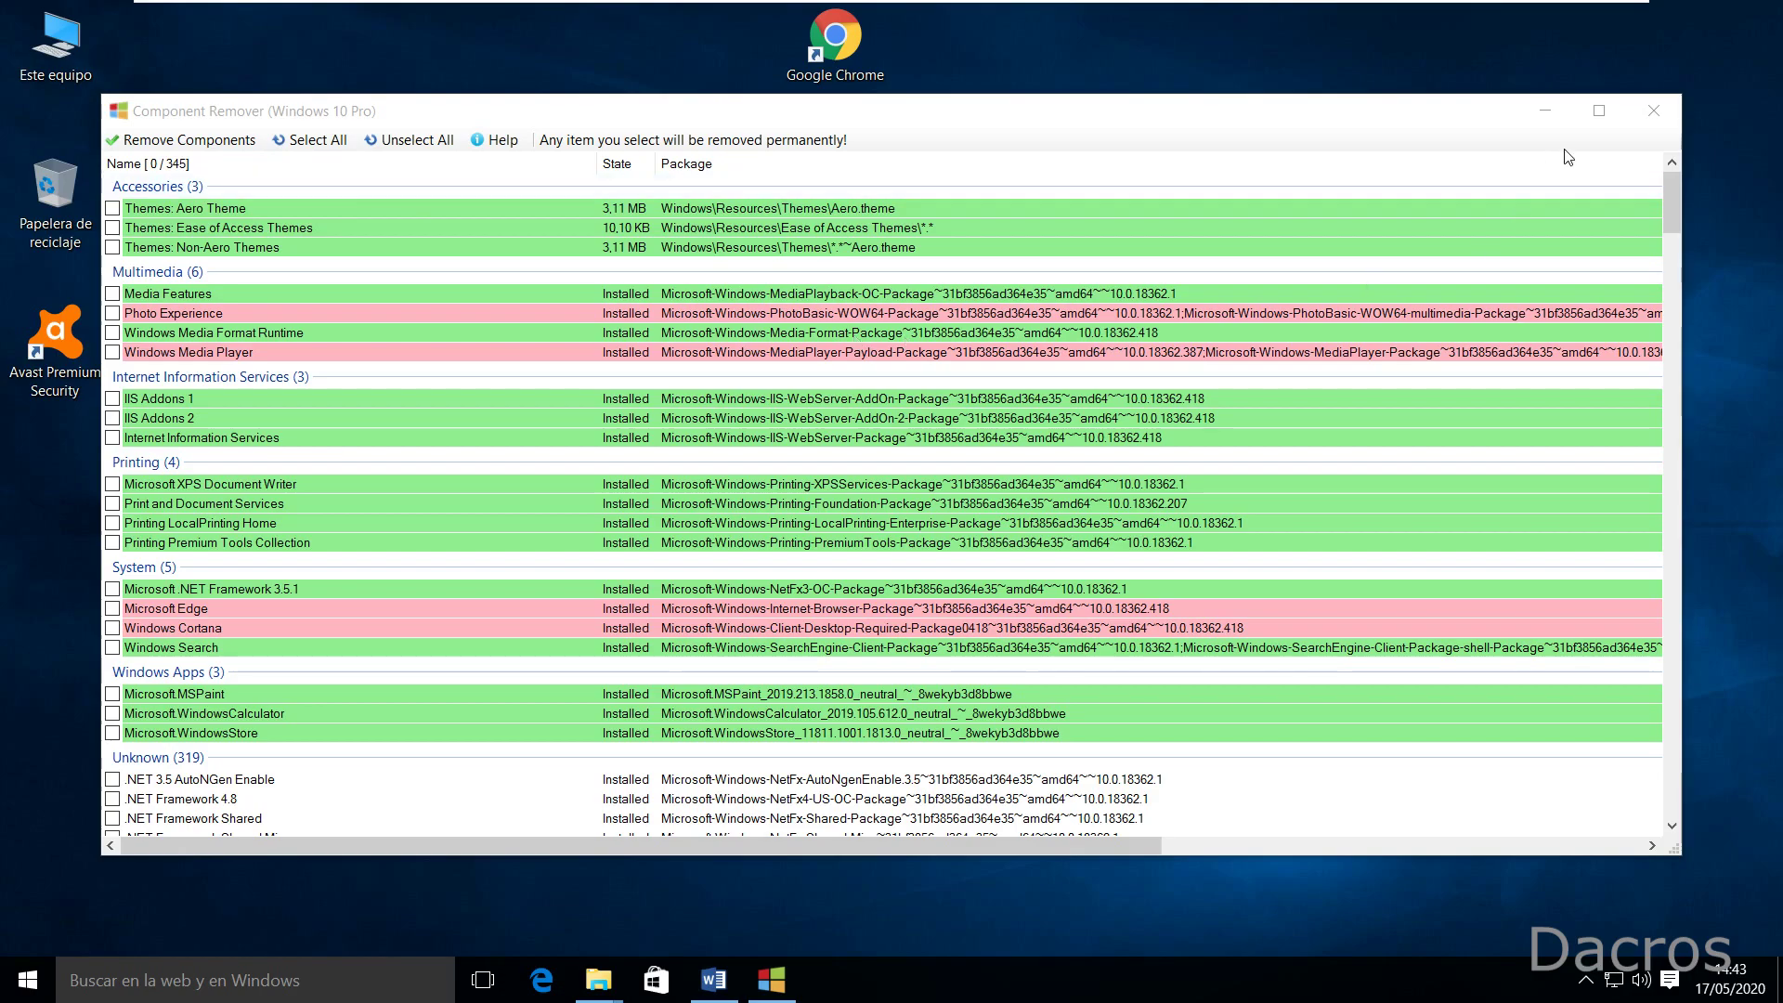
pyautogui.click(1653, 111)
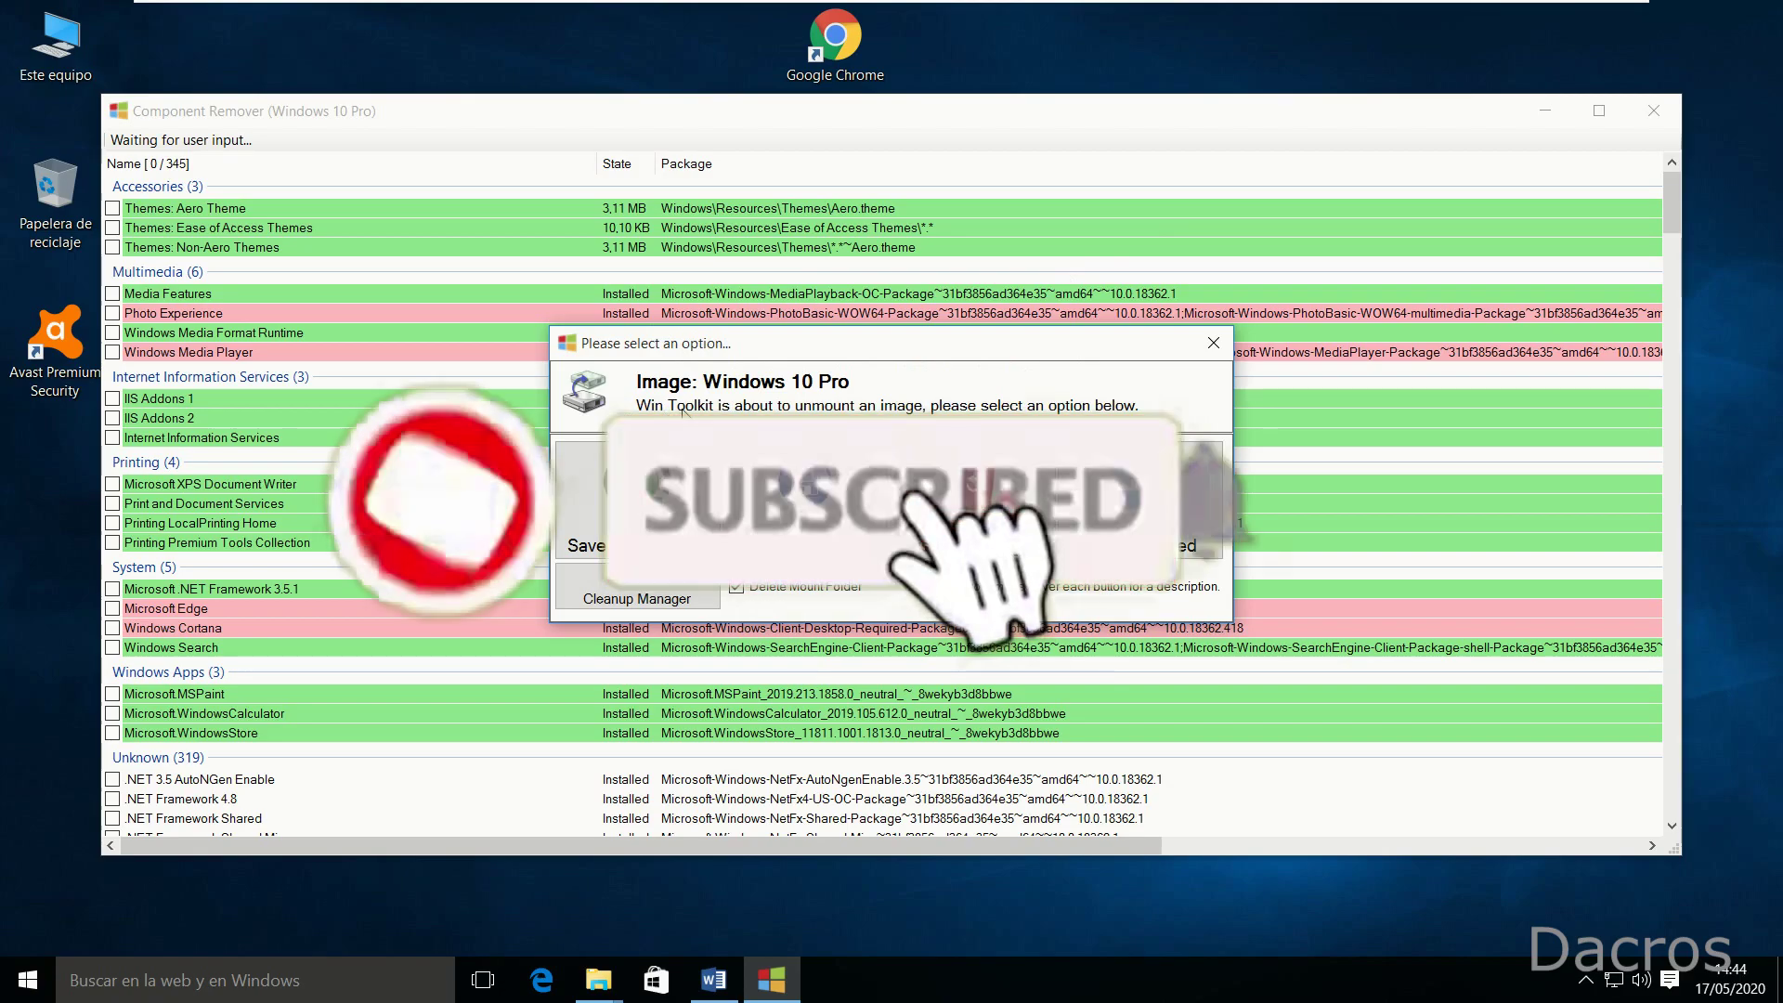
pyautogui.moveTo(808, 502)
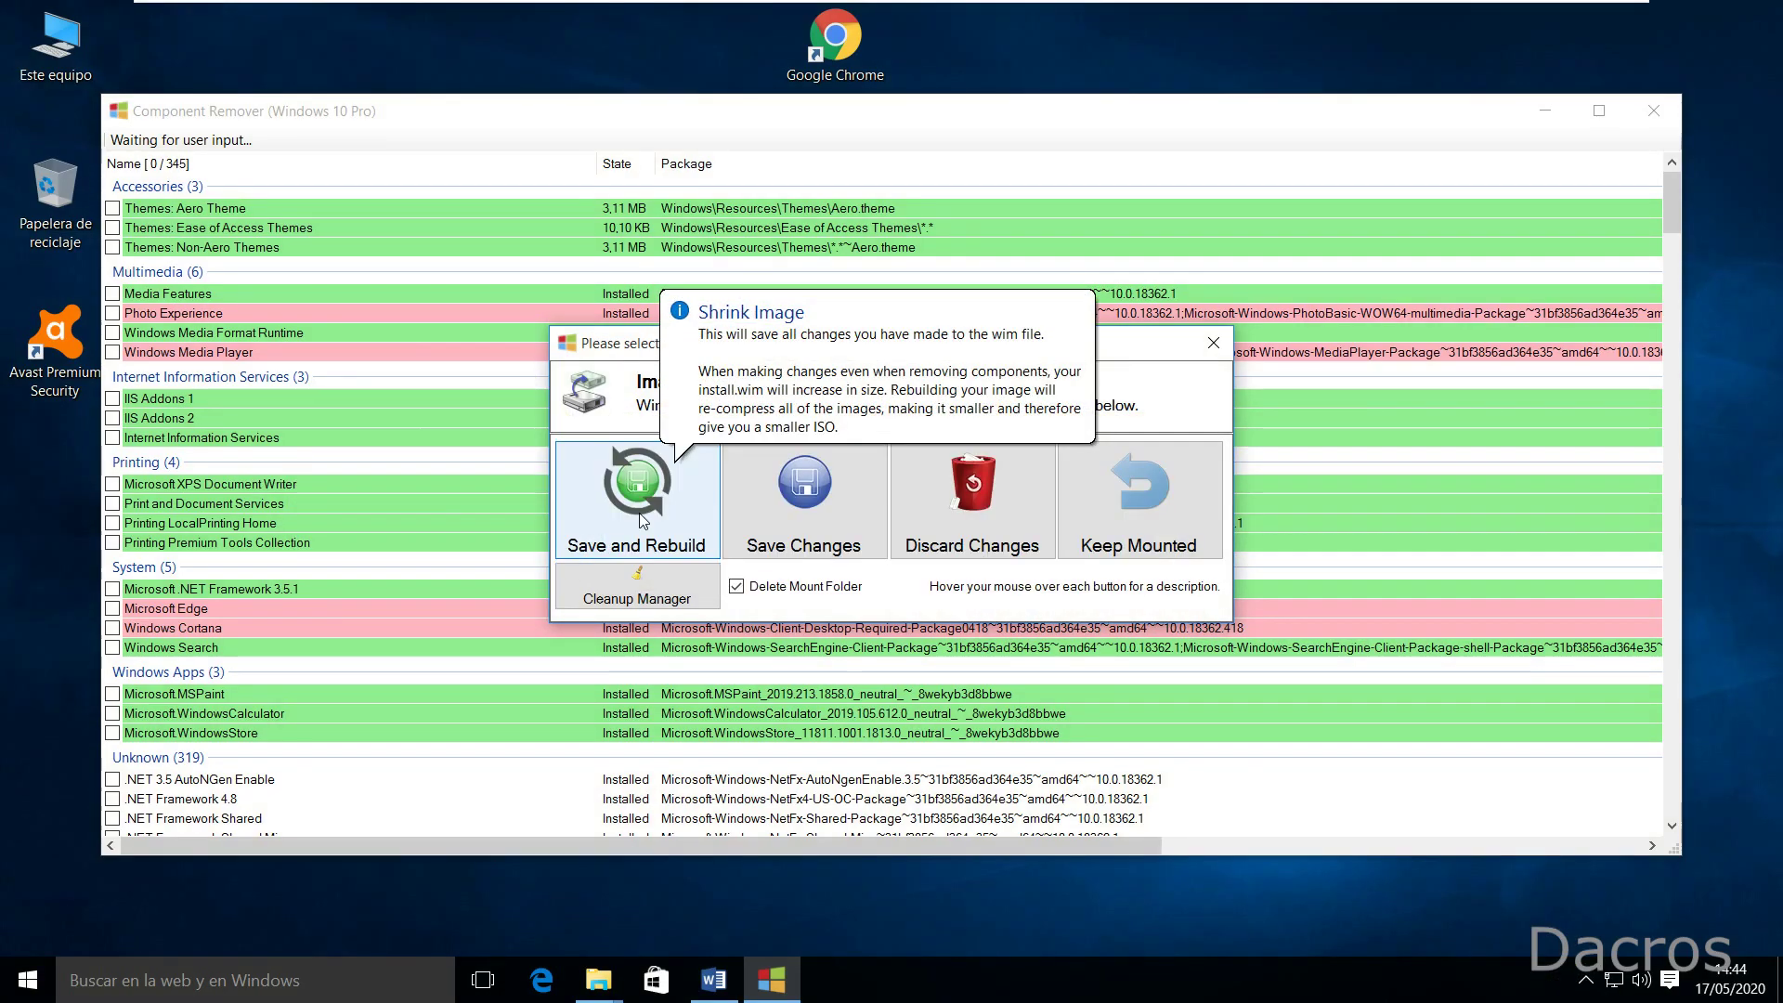
pyautogui.click(641, 518)
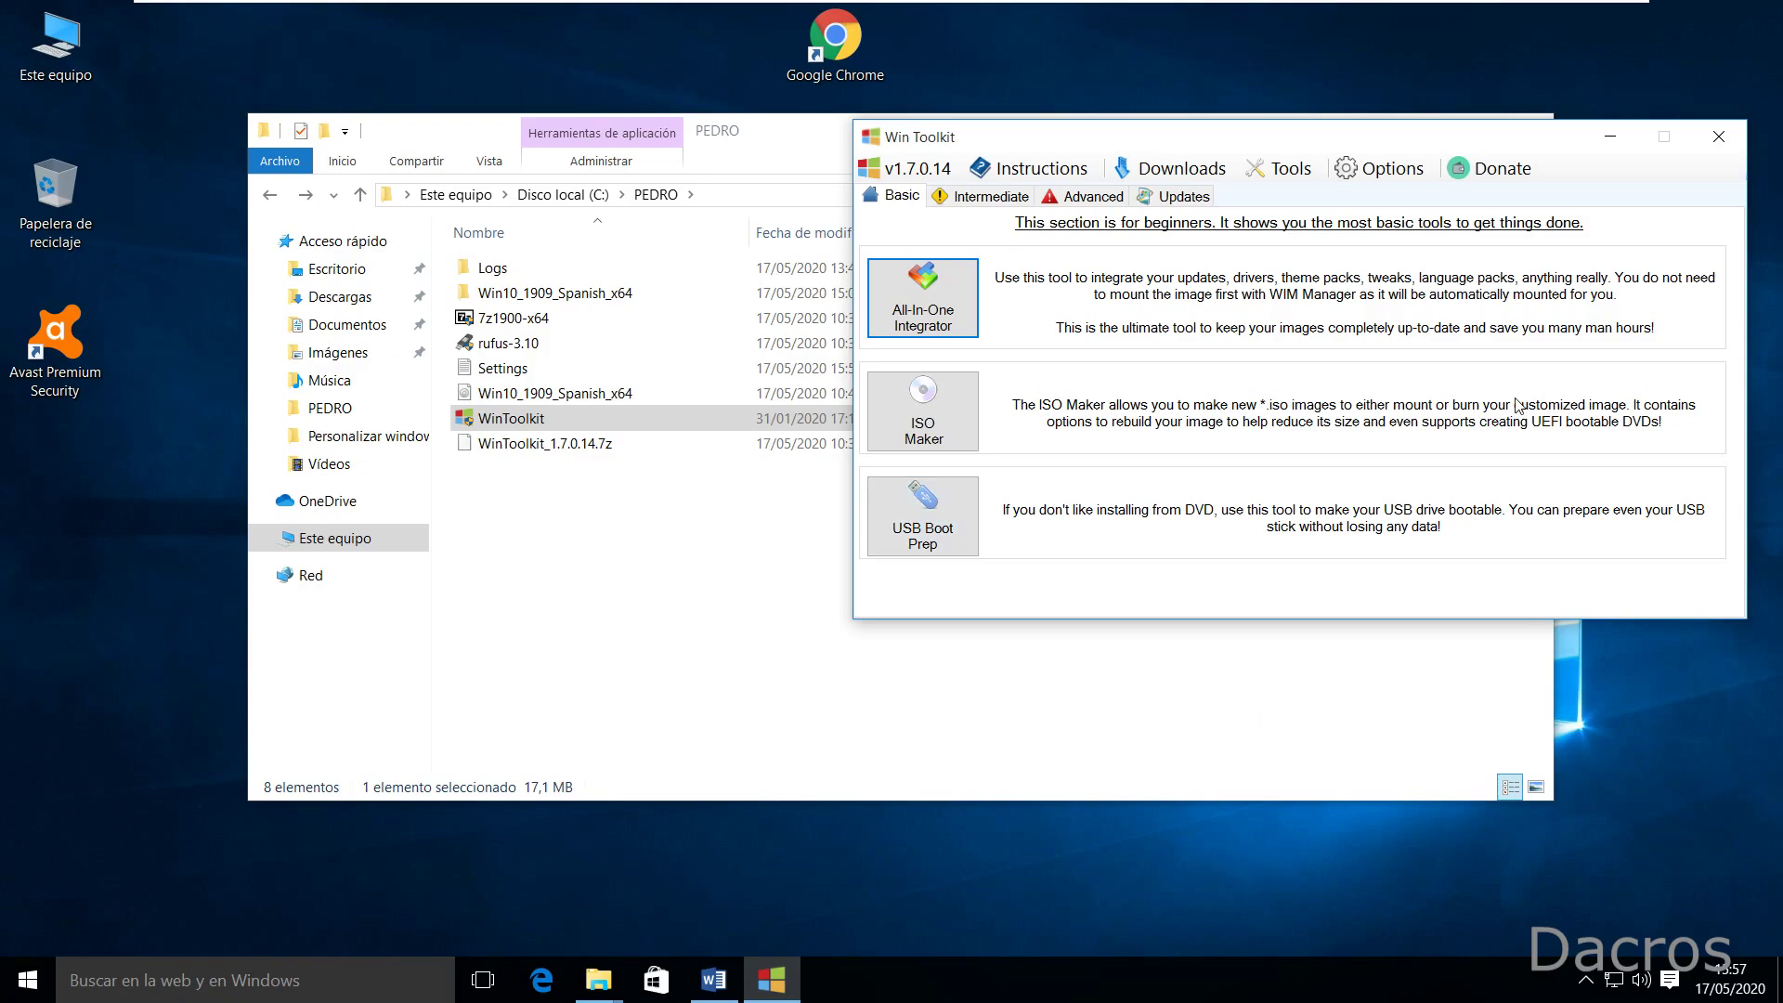
# Step: Open the ISO Maker, place it beside the file window, and reopen the working folder from the C: drive
pyautogui.click(926, 423)
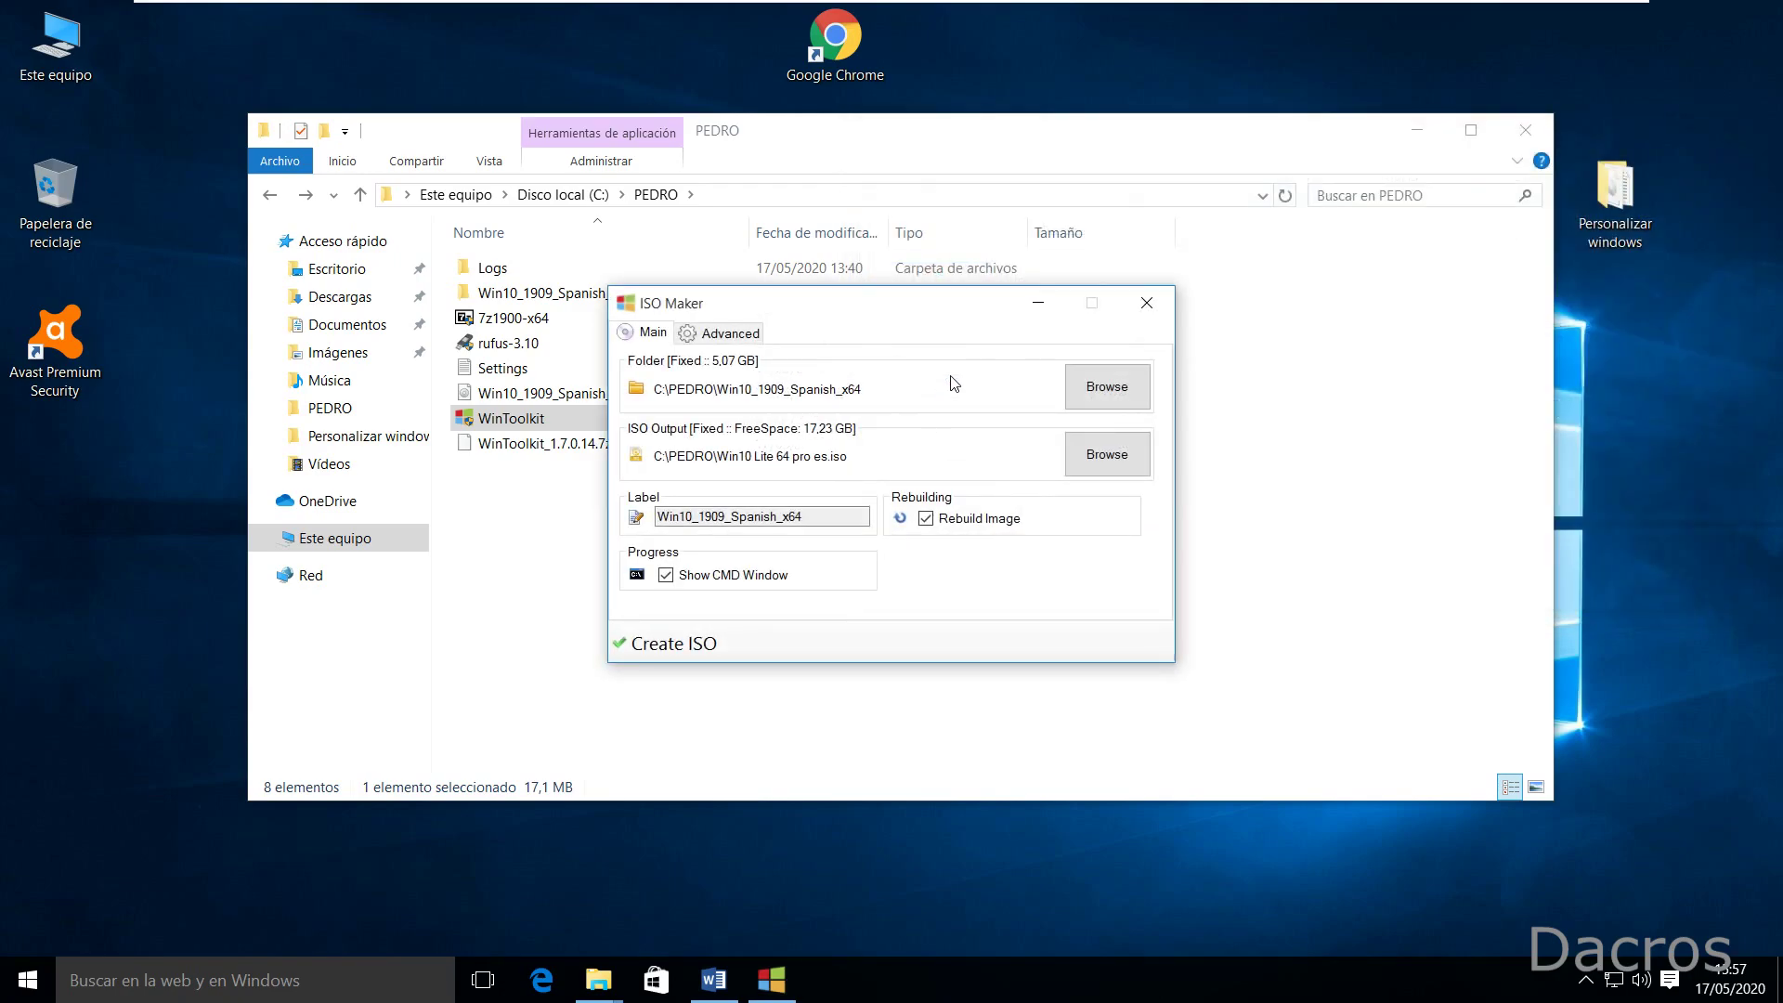
pyautogui.moveTo(743, 313); pyautogui.dragTo(1260, 115)
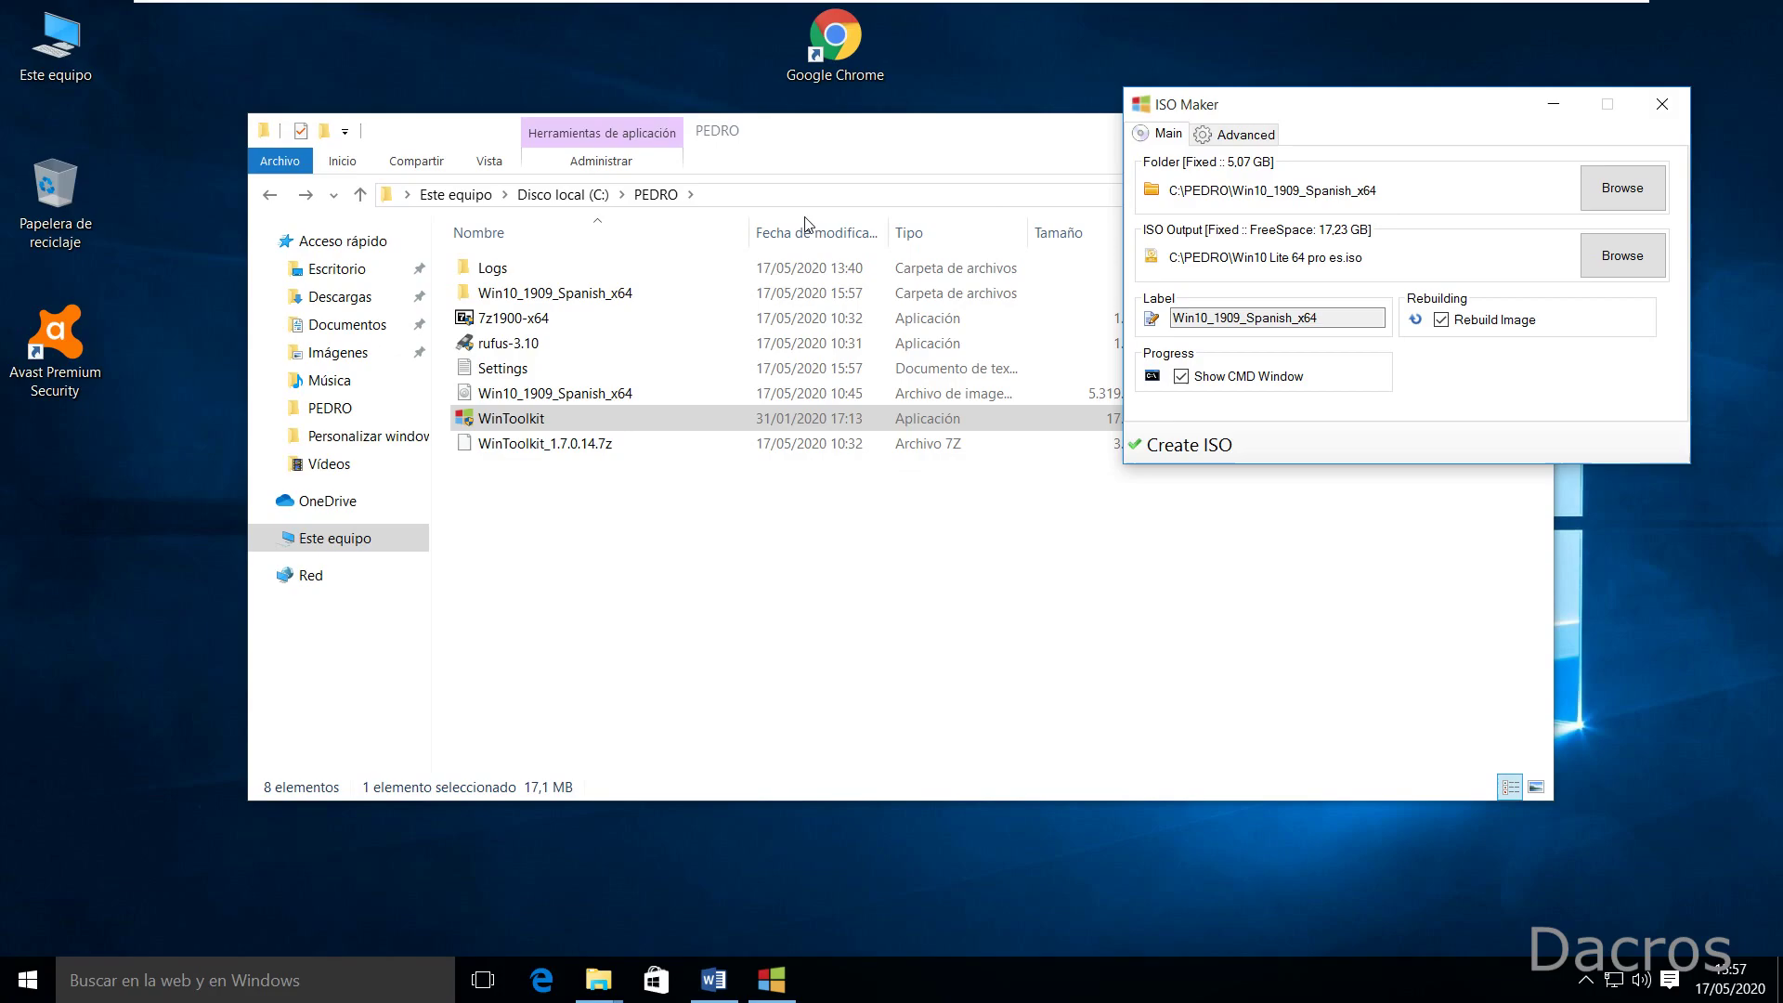
pyautogui.click(548, 197)
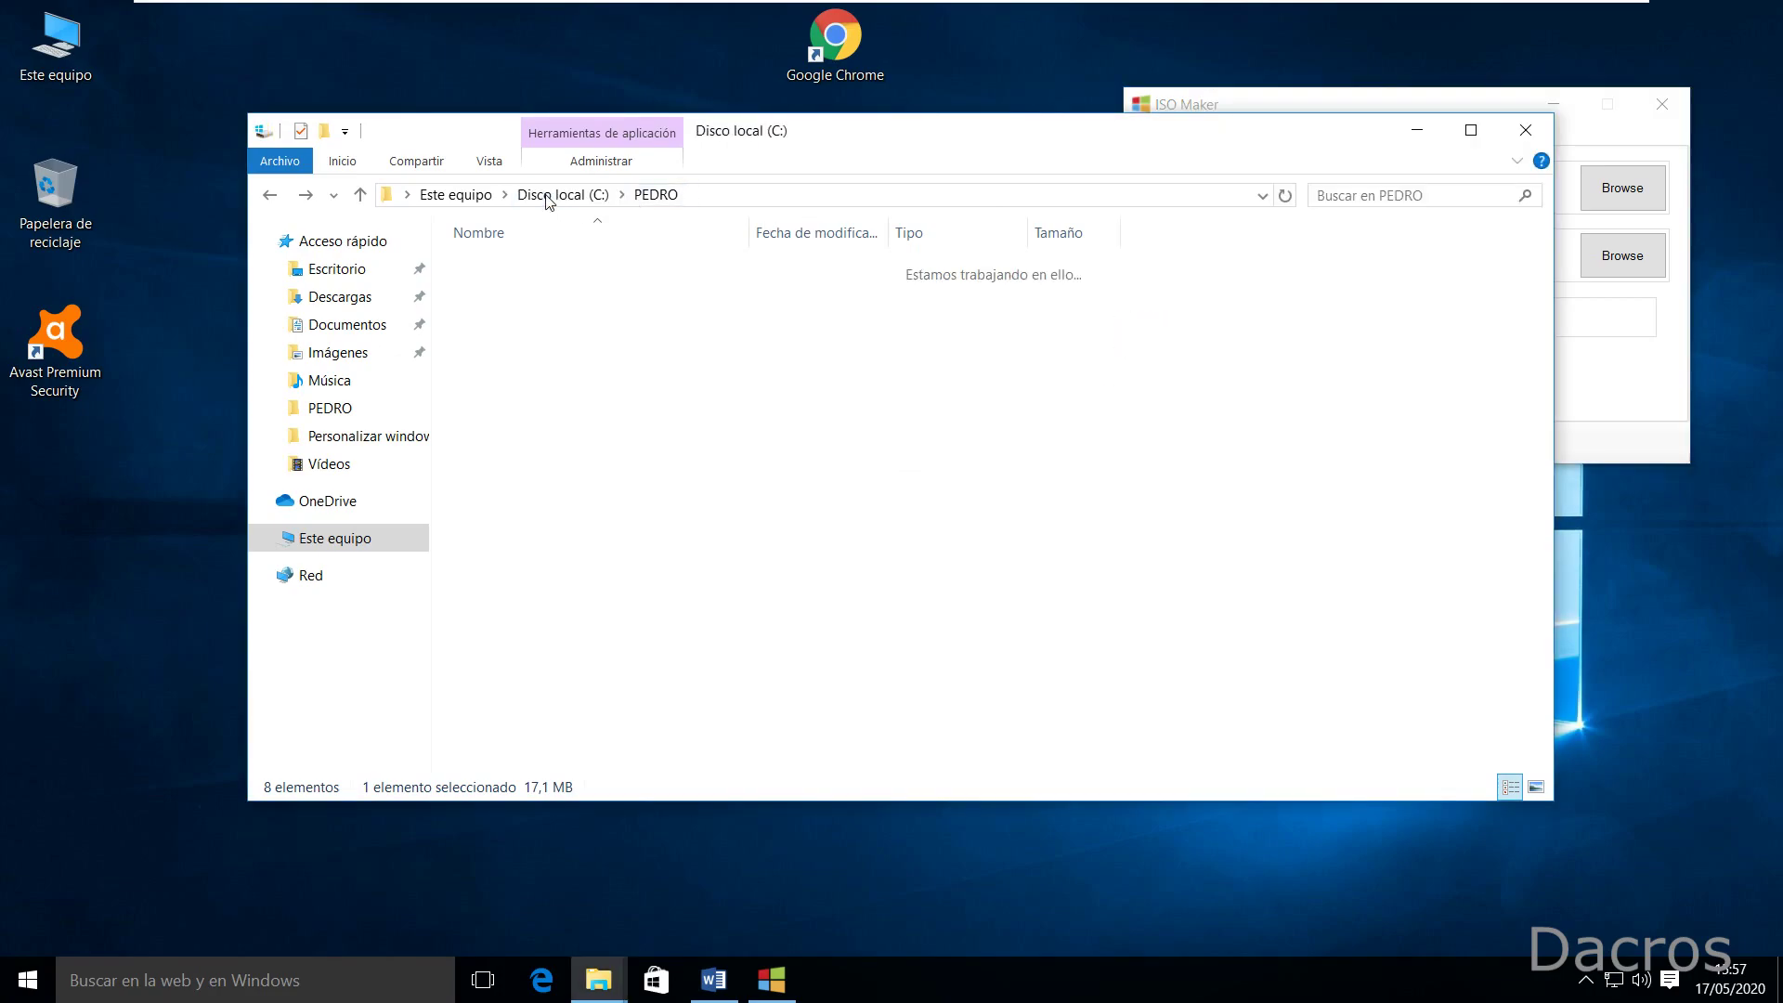
pyautogui.doubleClick(510, 317)
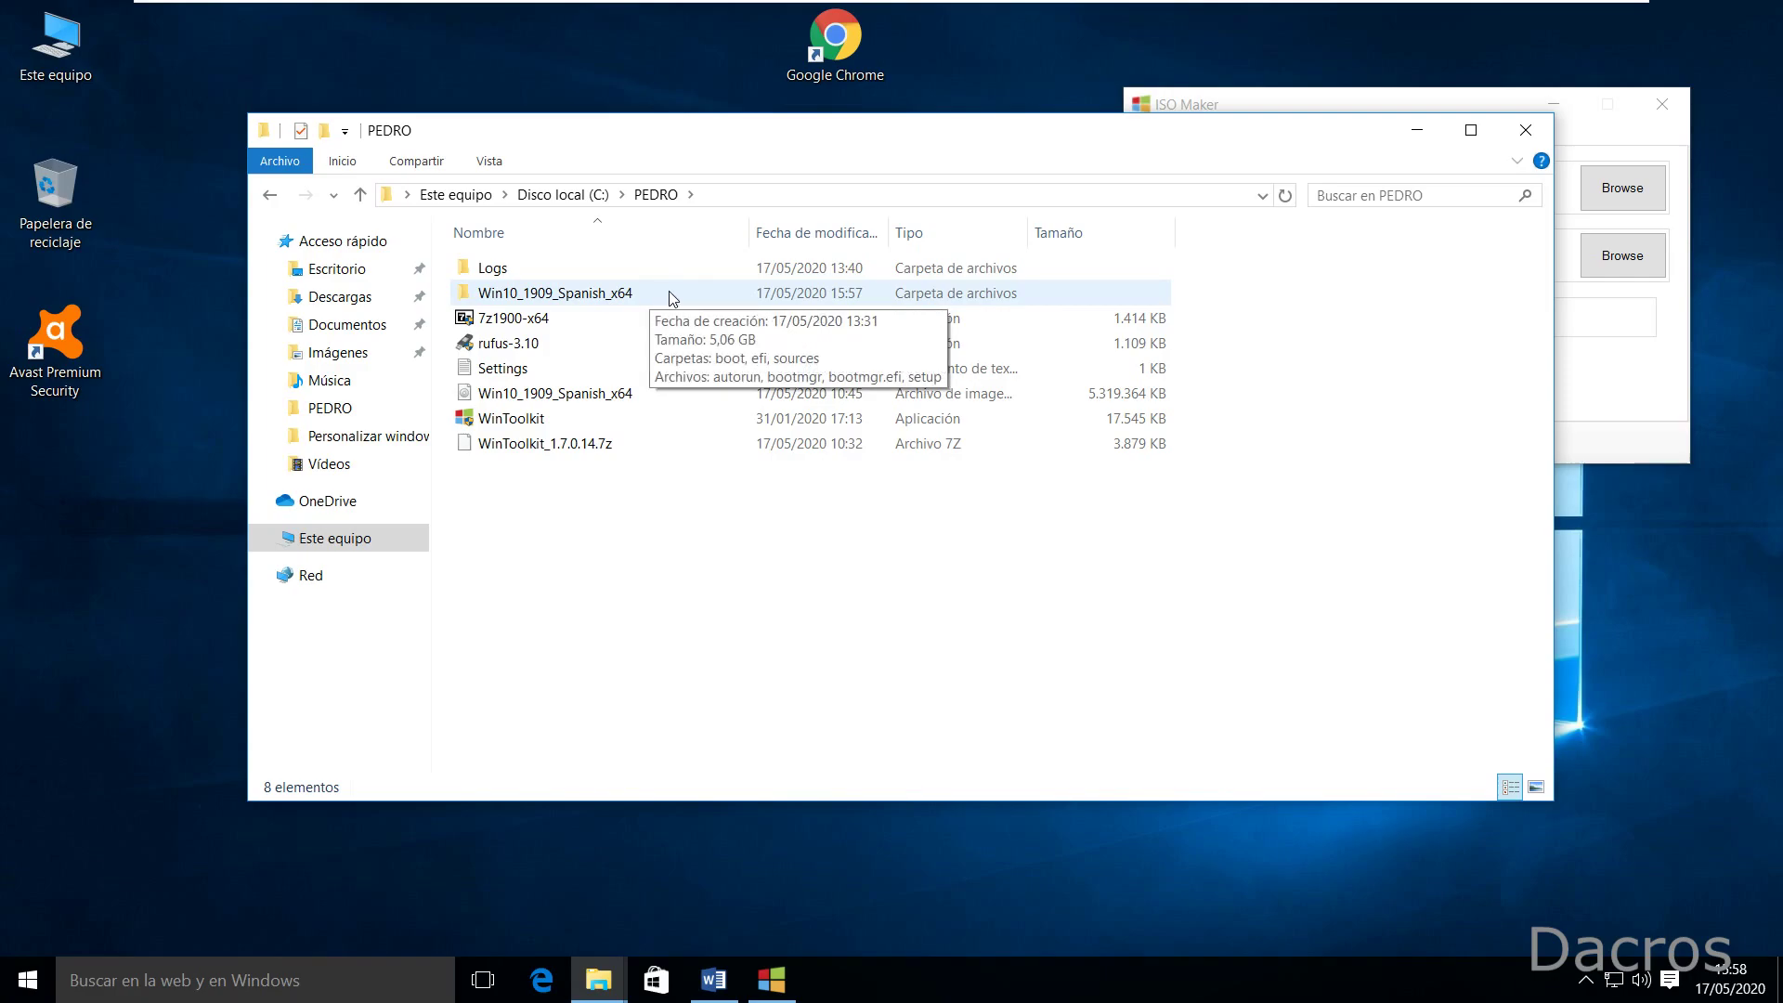
# Step: Choose the Win10_1909_Spanish_x64 folder in the working folder on C: as the ISO source
pyautogui.click(1606, 399)
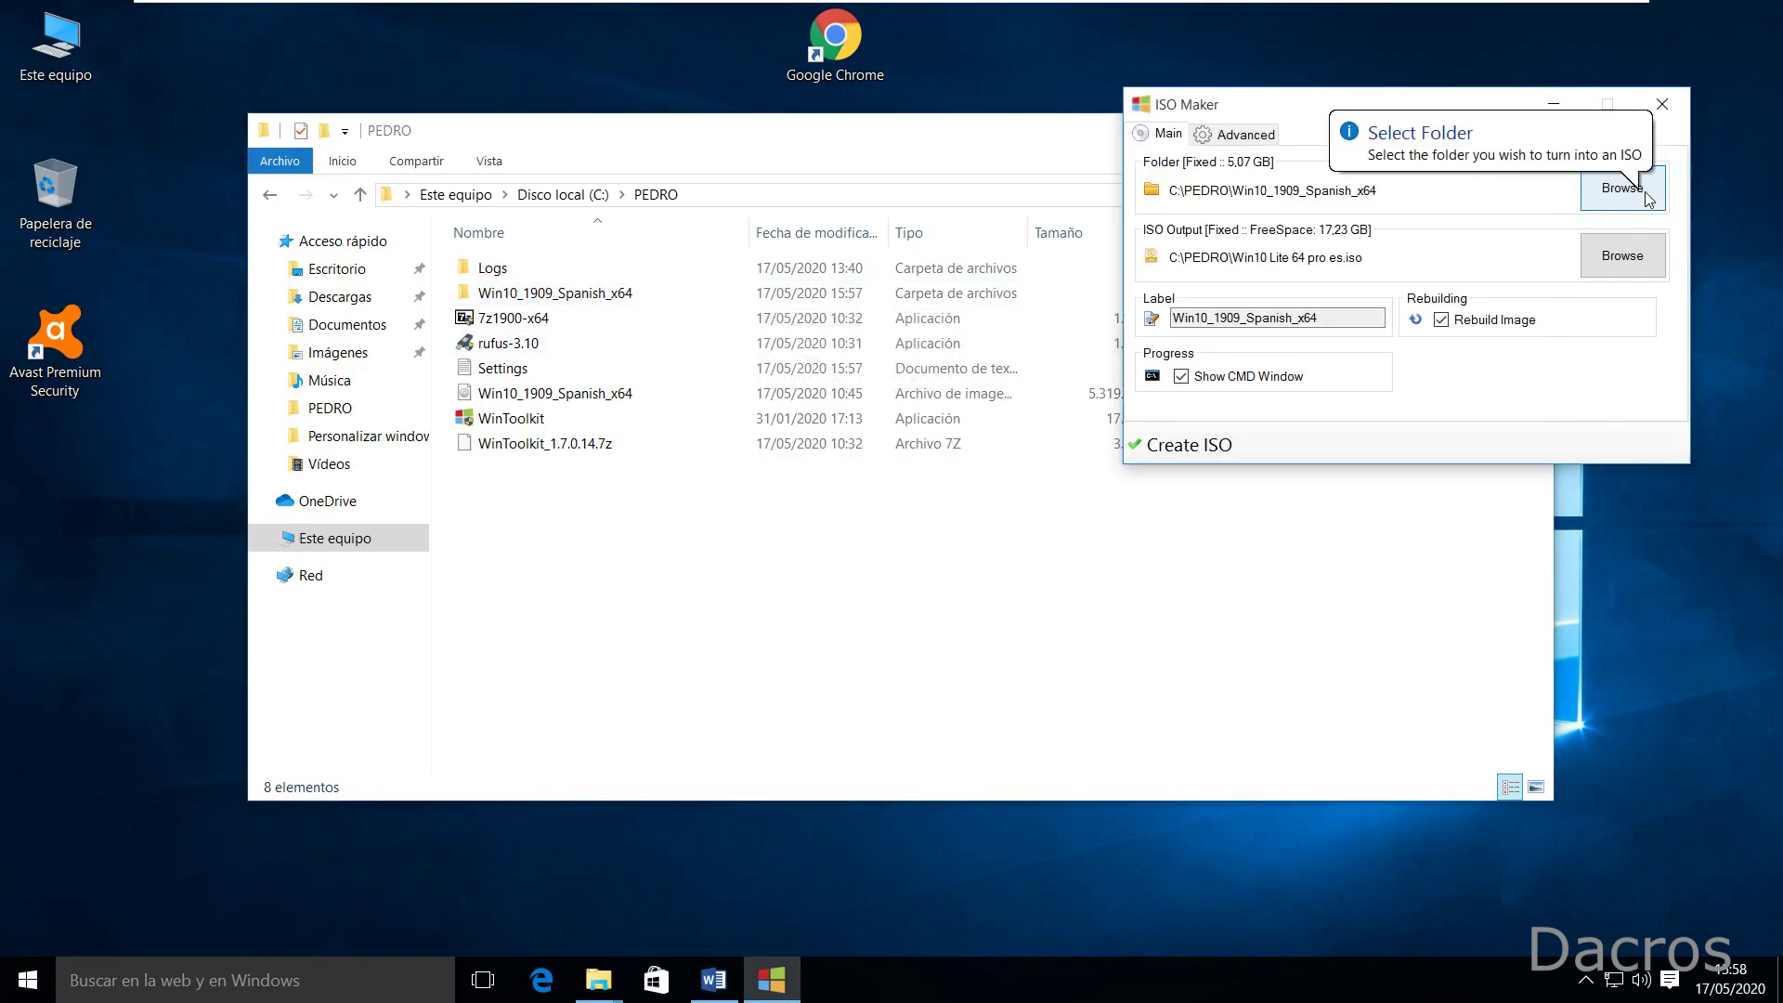
pyautogui.click(1617, 202)
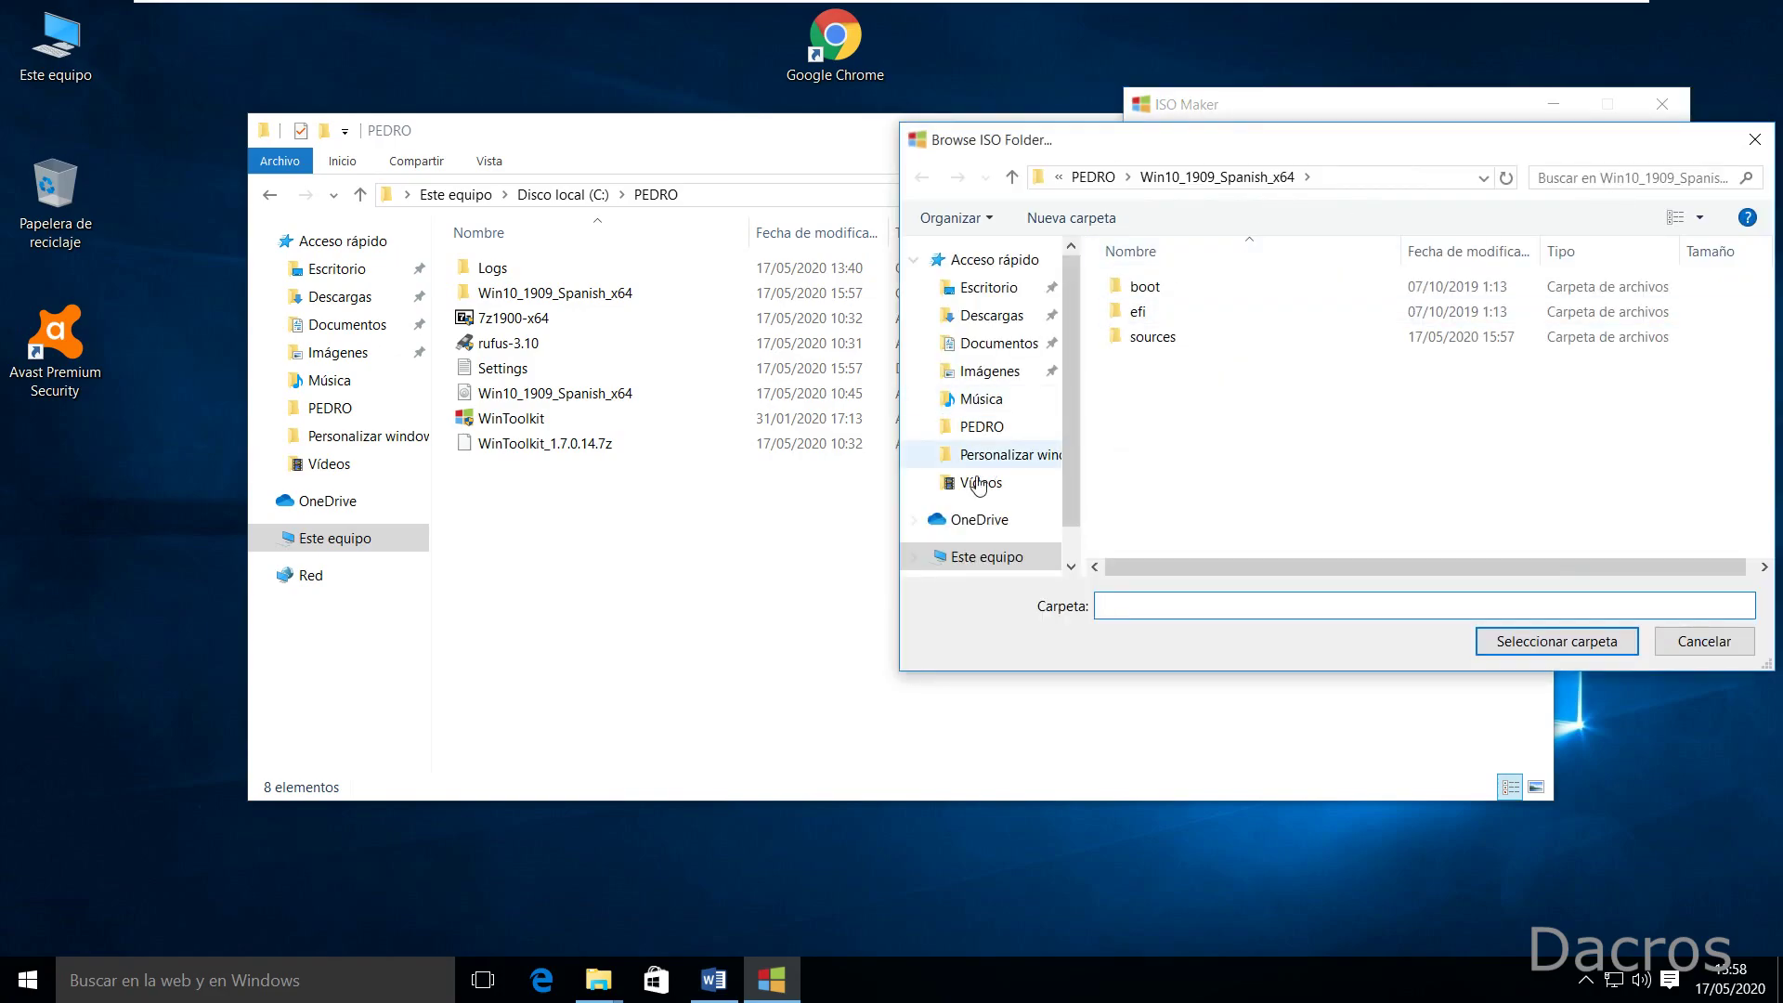
pyautogui.click(979, 557)
pyautogui.doubleClick(1291, 536)
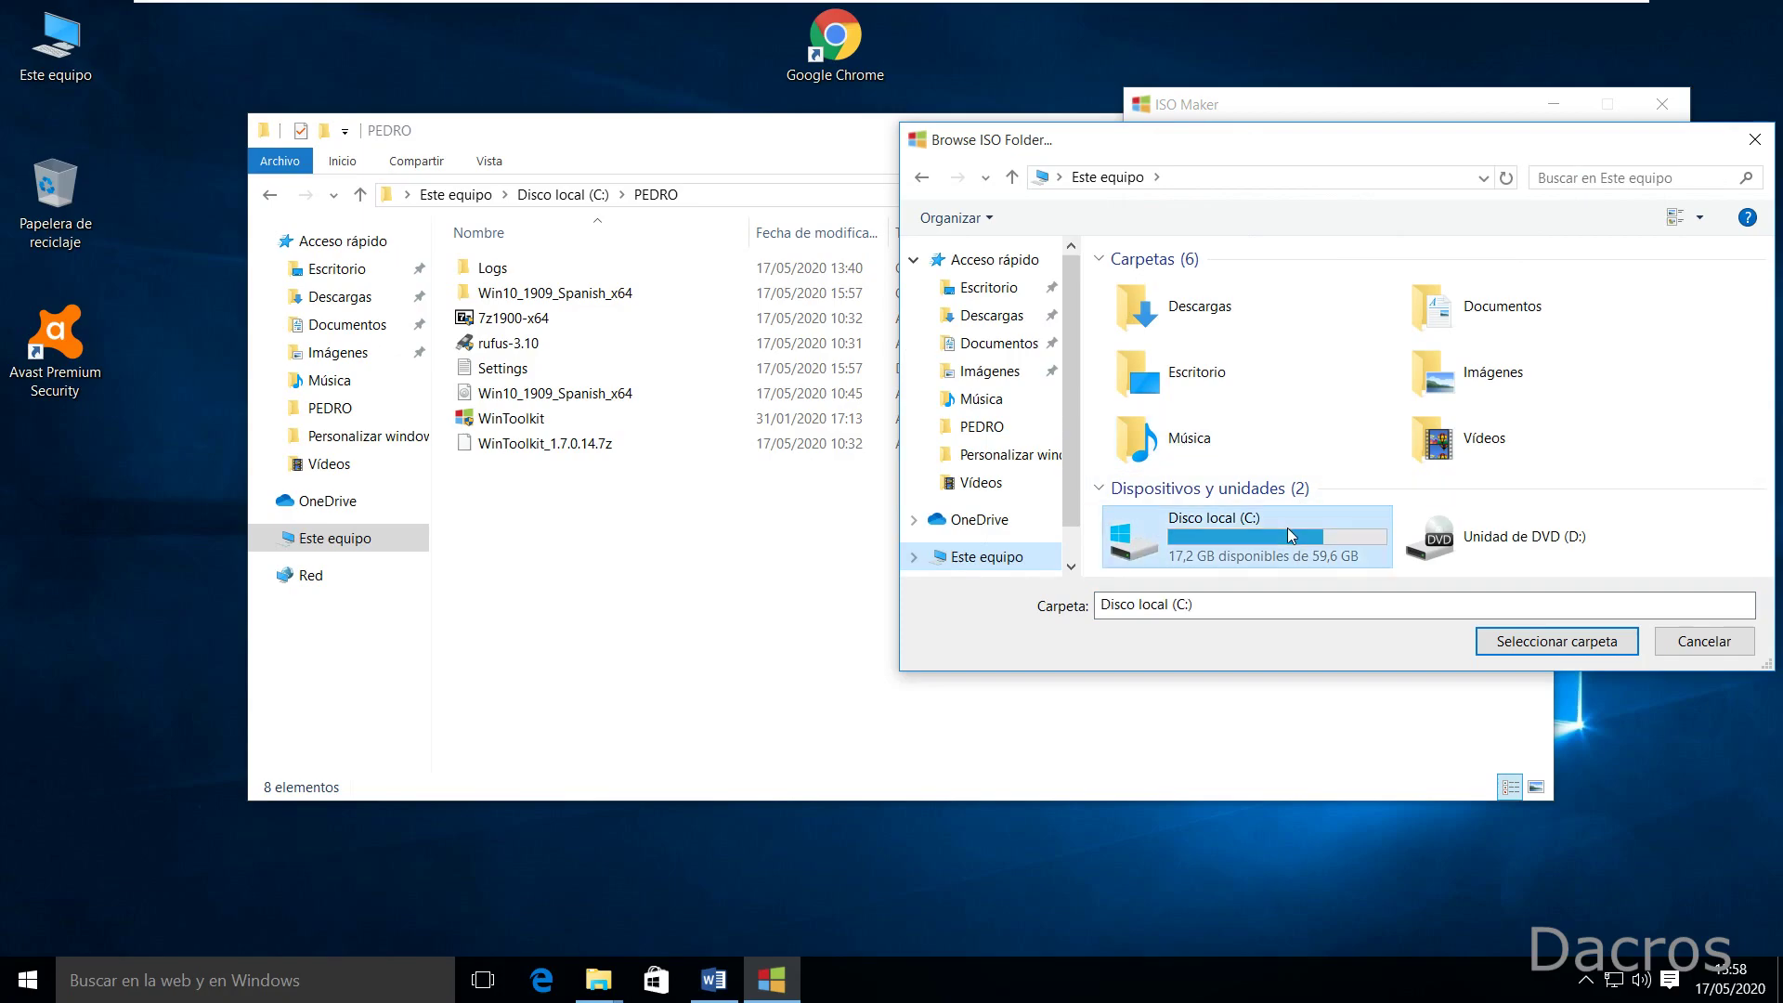
pyautogui.doubleClick(1205, 338)
pyautogui.click(1196, 317)
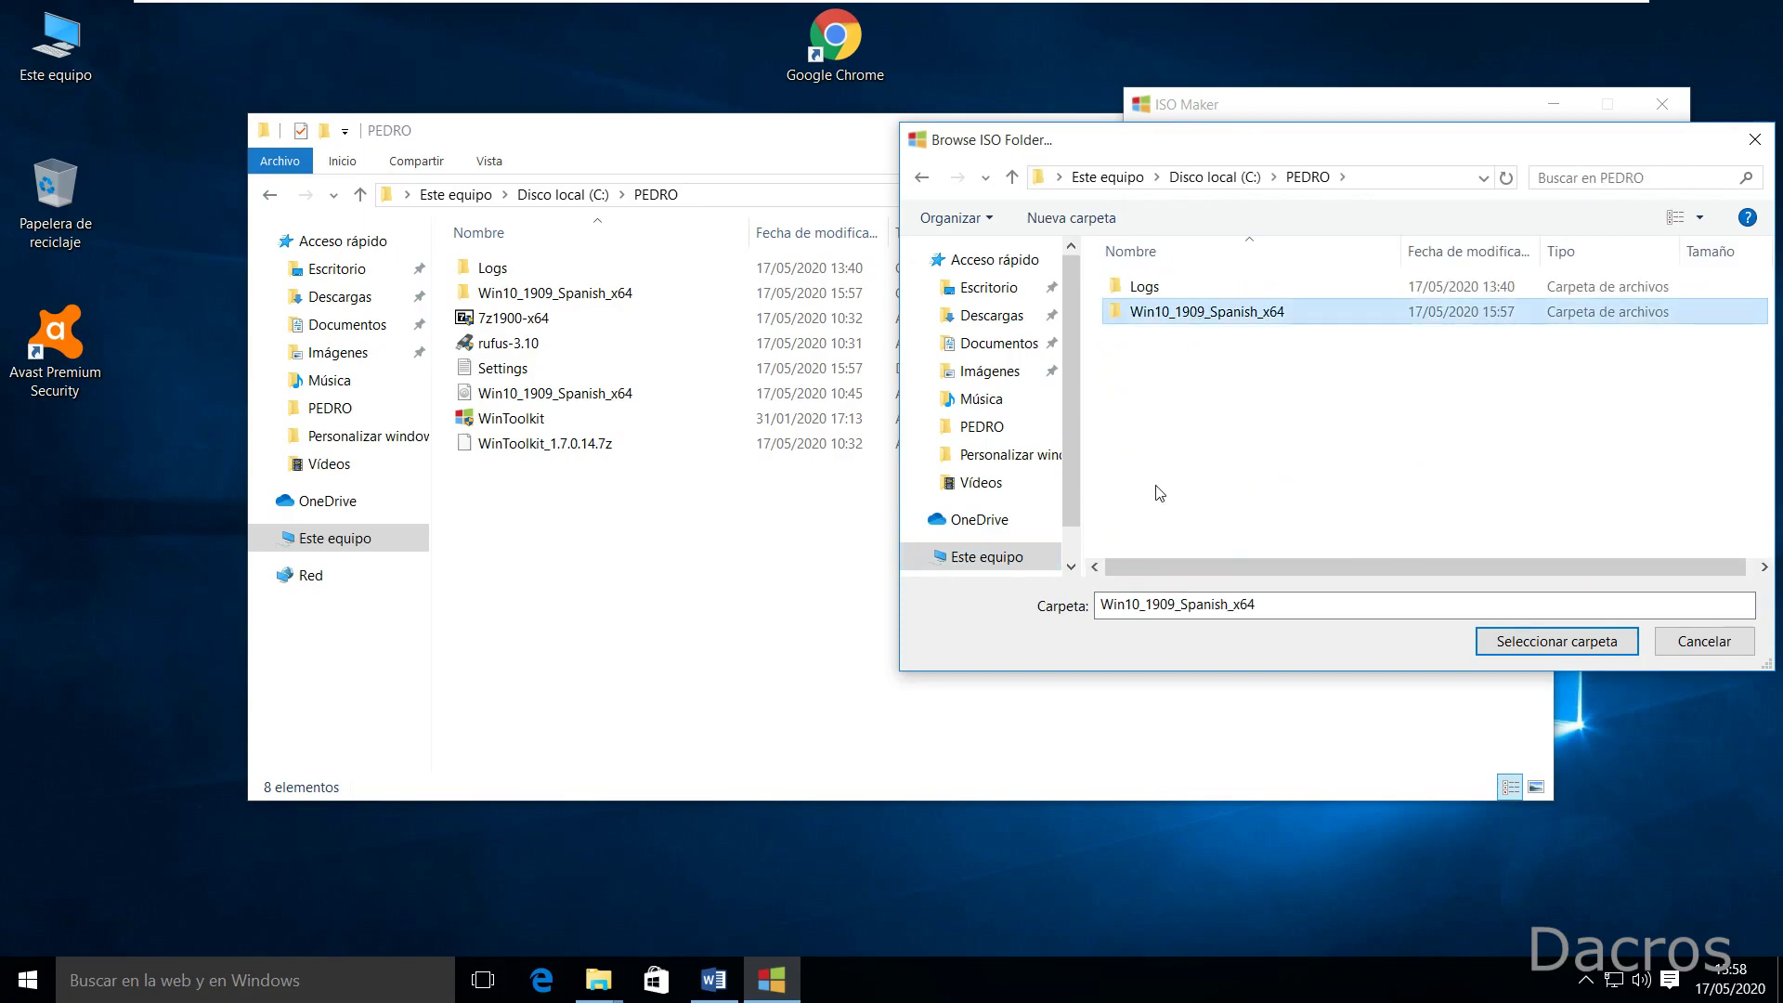
pyautogui.click(1539, 645)
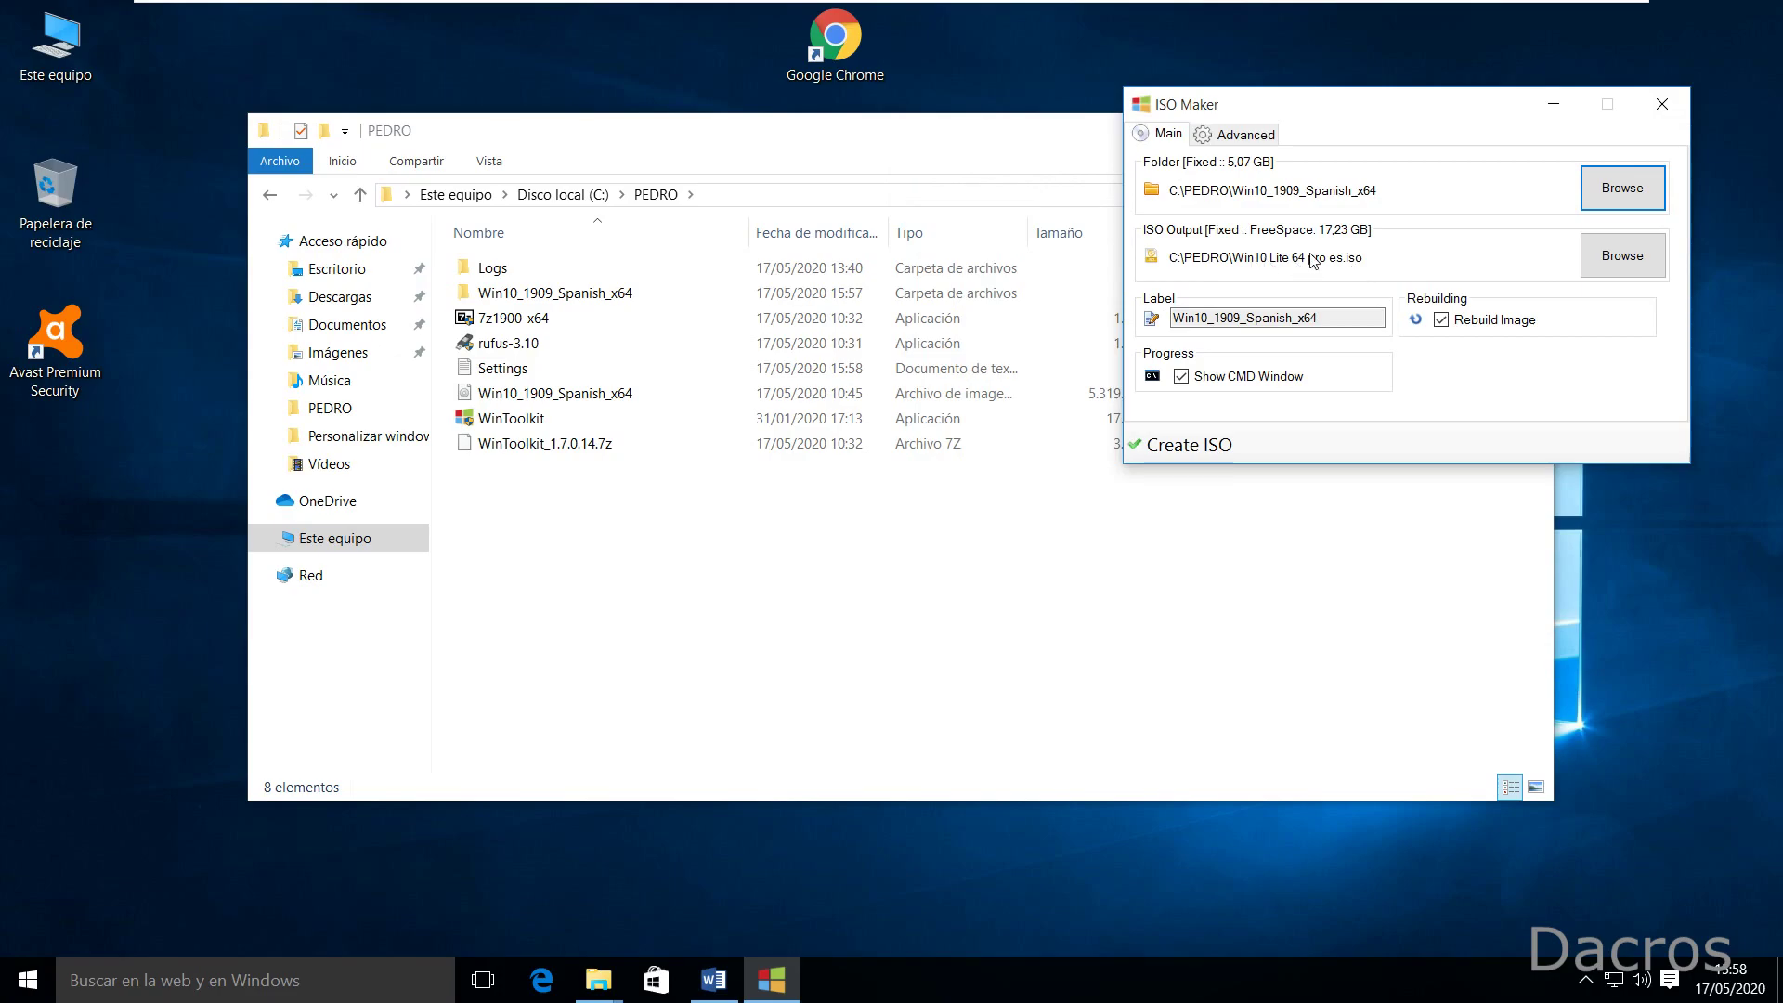
# Step: Set the ISO output to a file named Win 10 Lite Pro 64bits es in the source folder's parent folder
pyautogui.click(1634, 261)
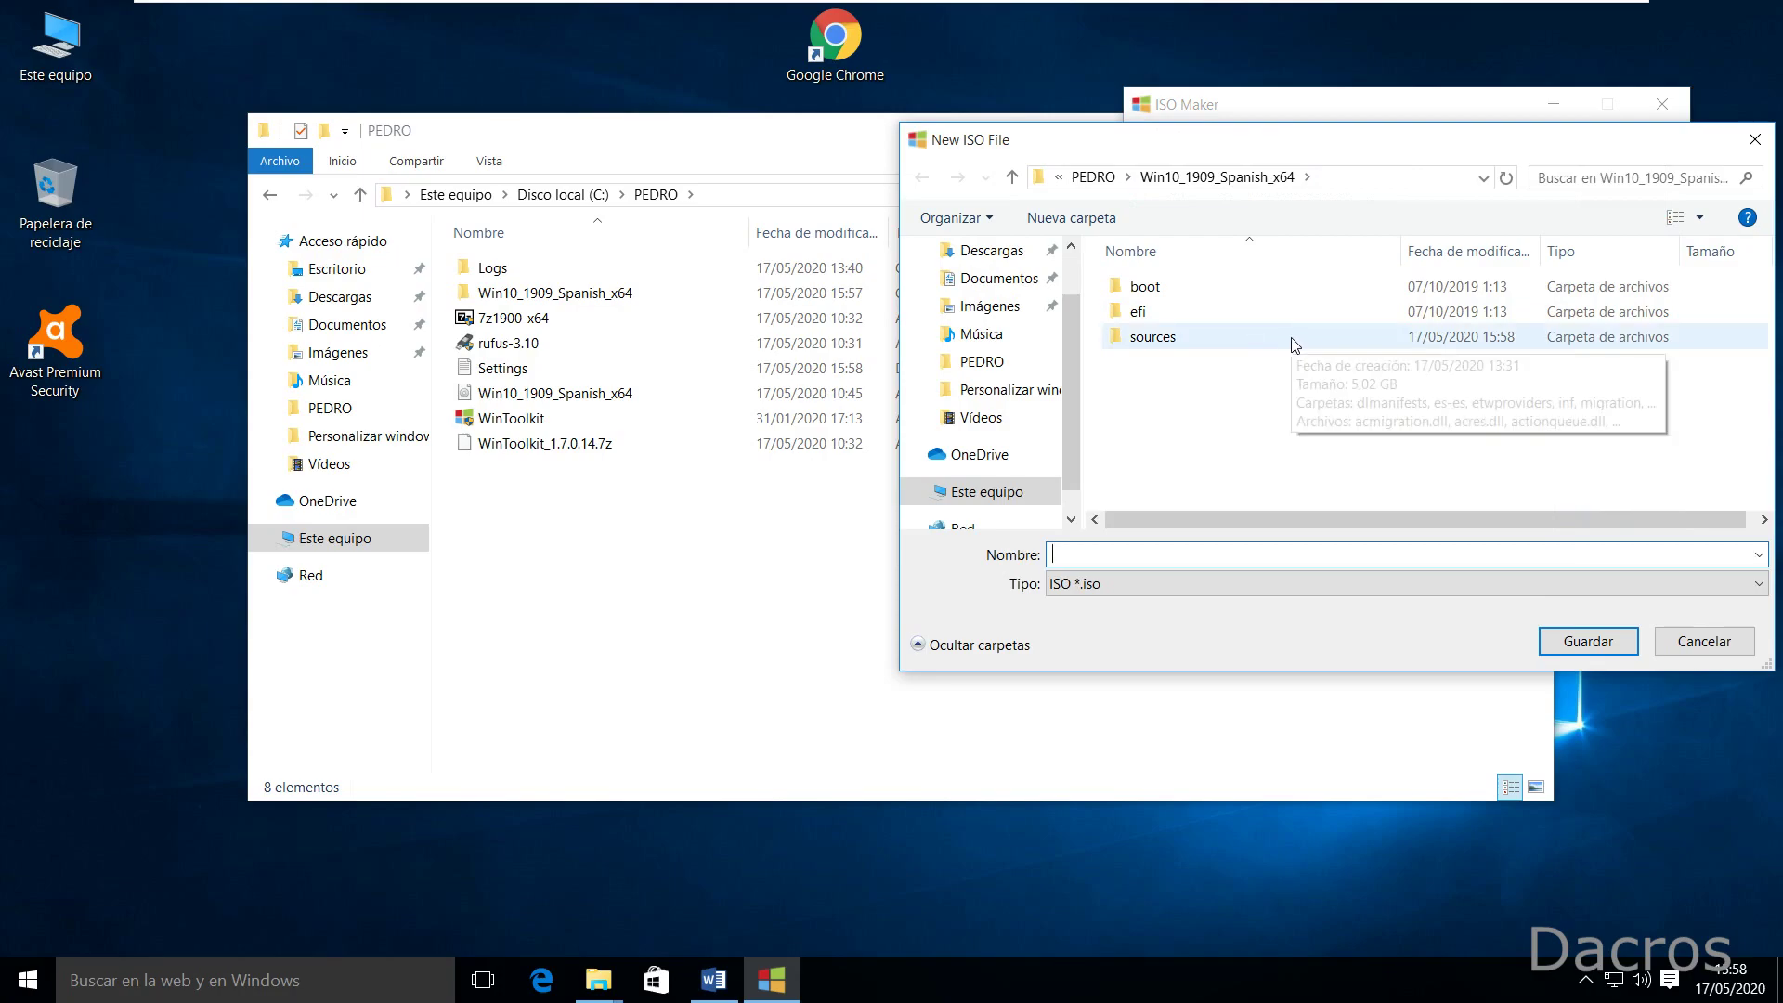
pyautogui.click(1095, 179)
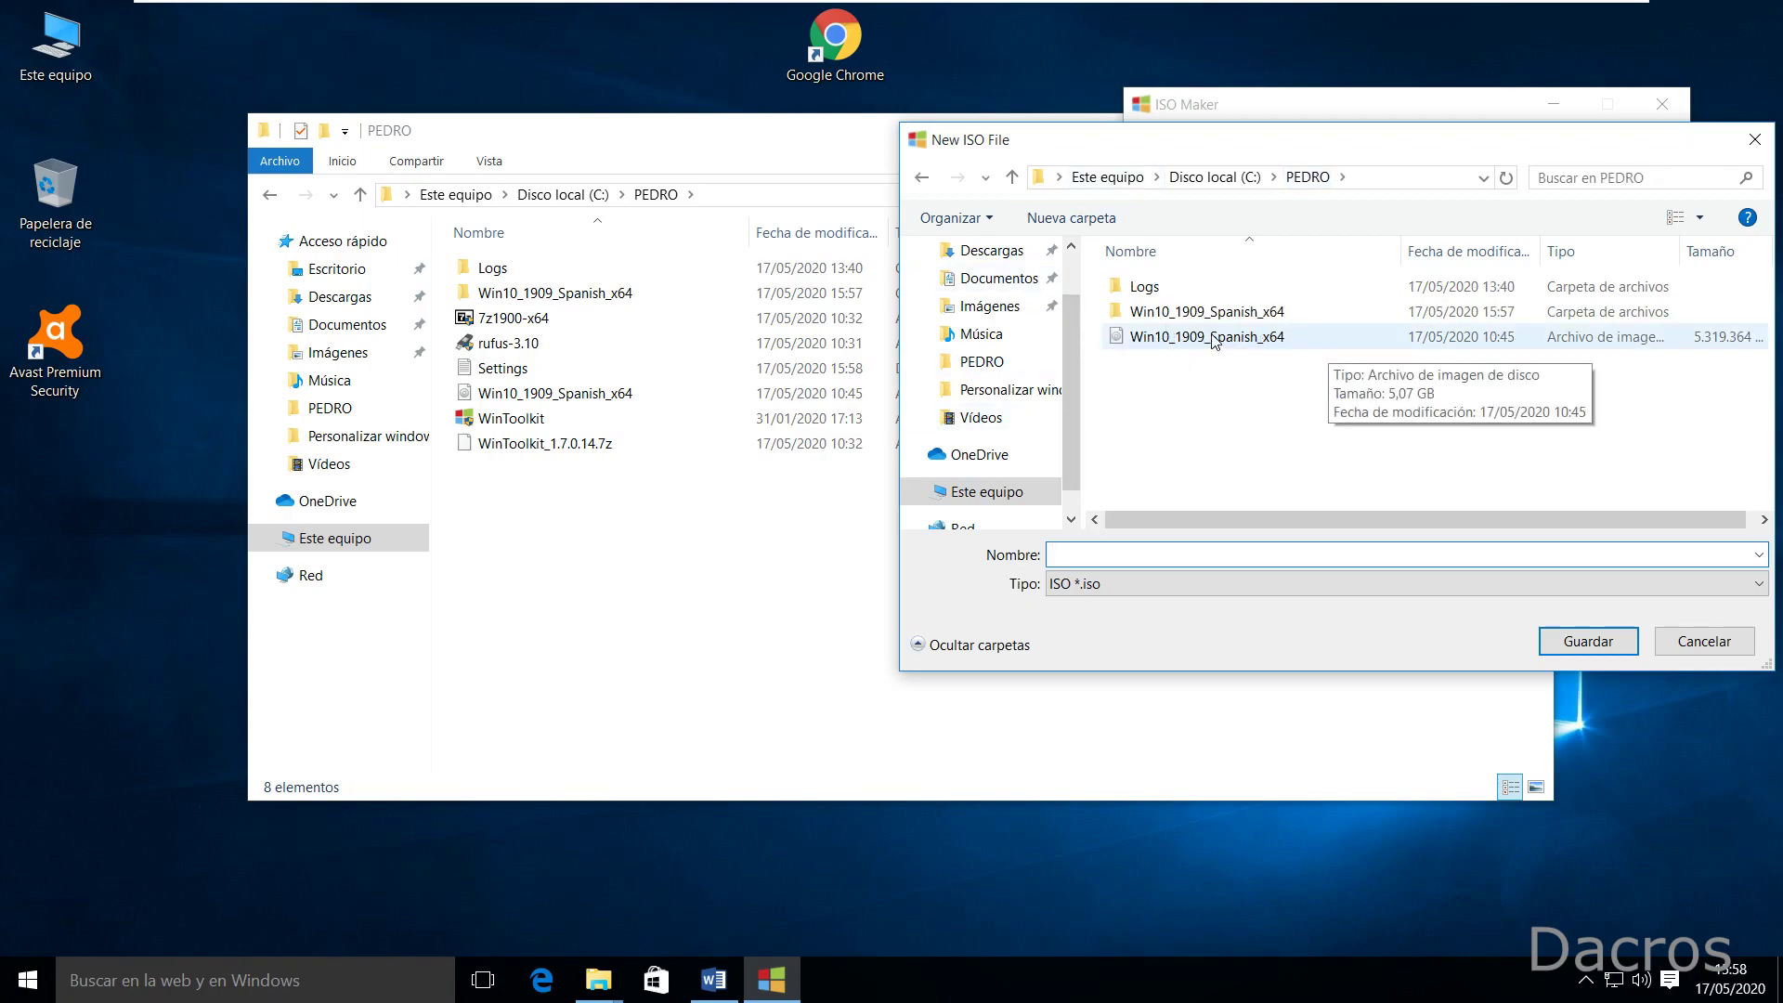
pyautogui.click(1103, 559)
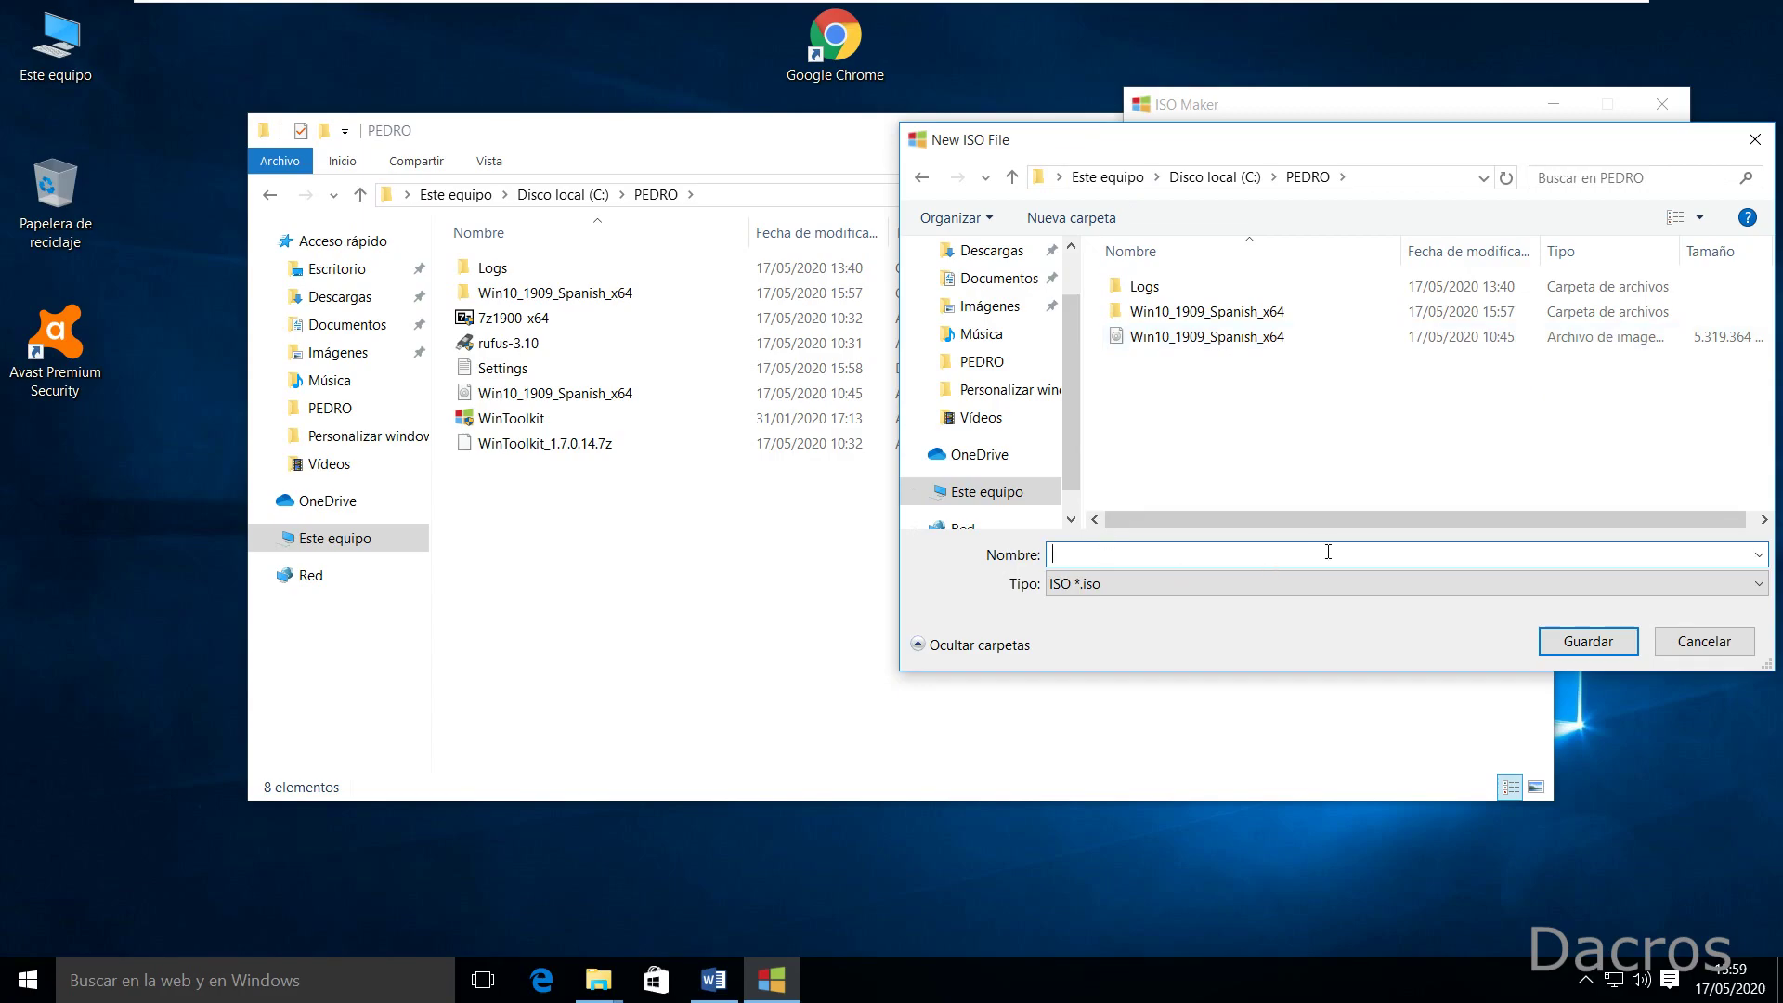
pyautogui.write('W')
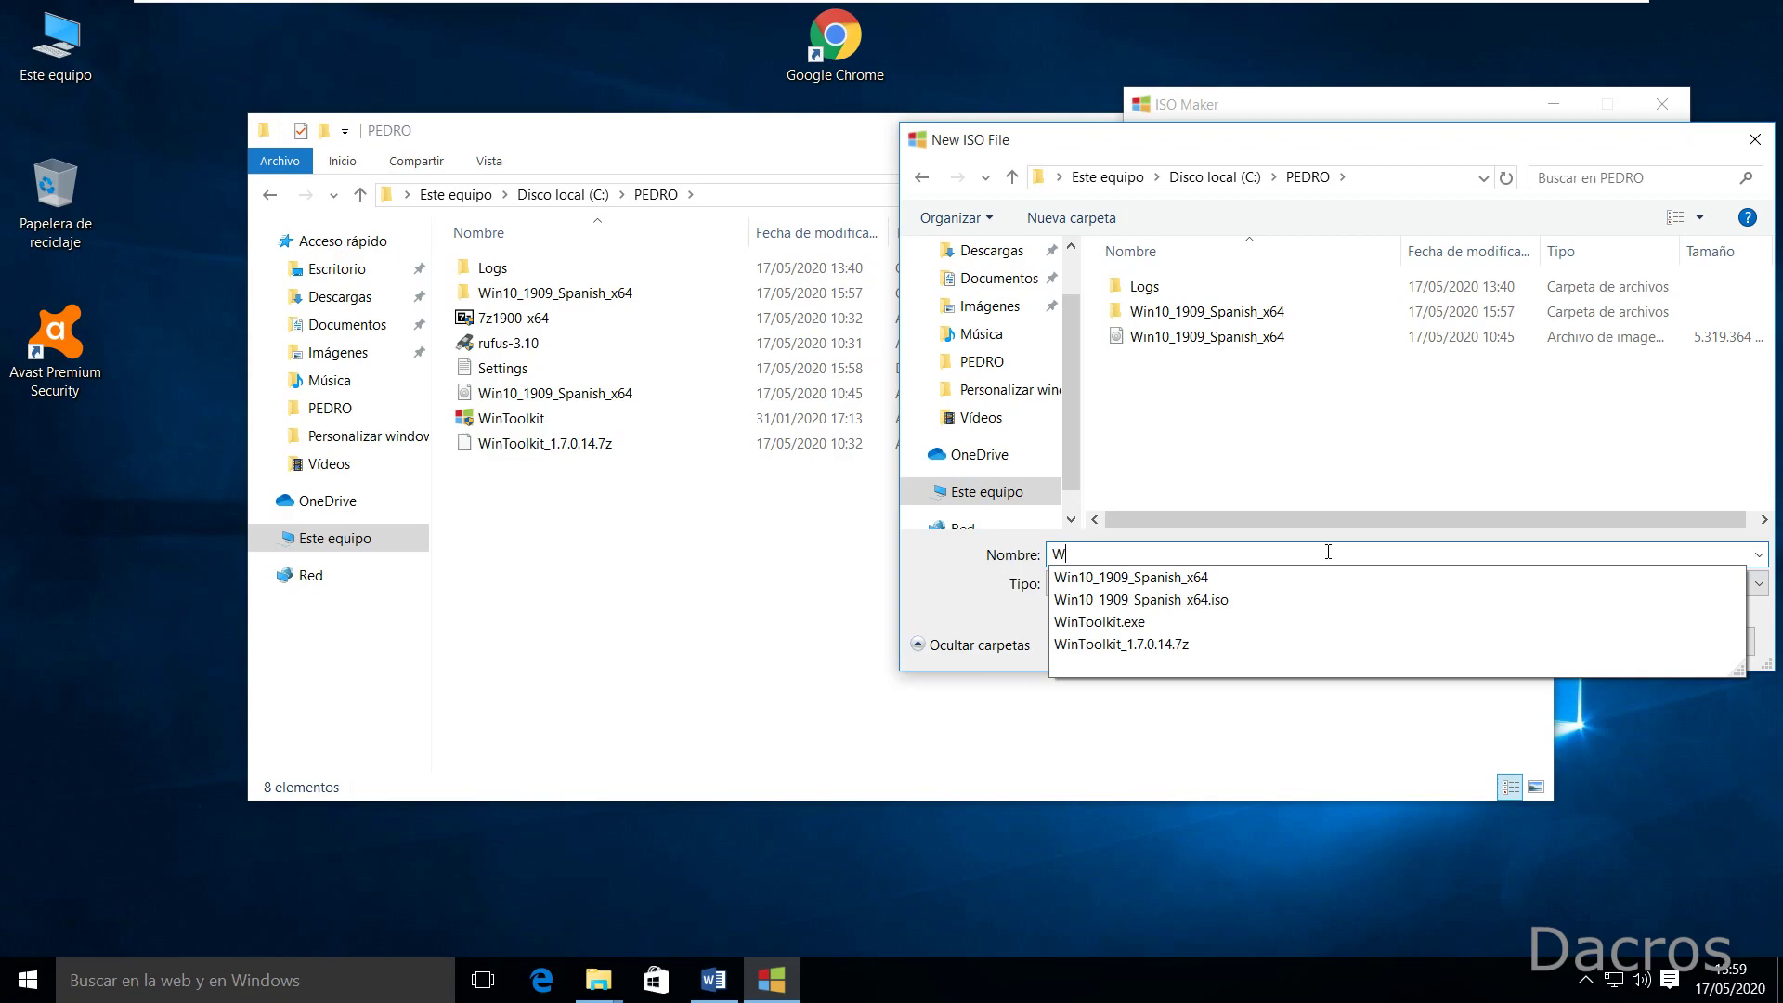
pyautogui.write('in 10')
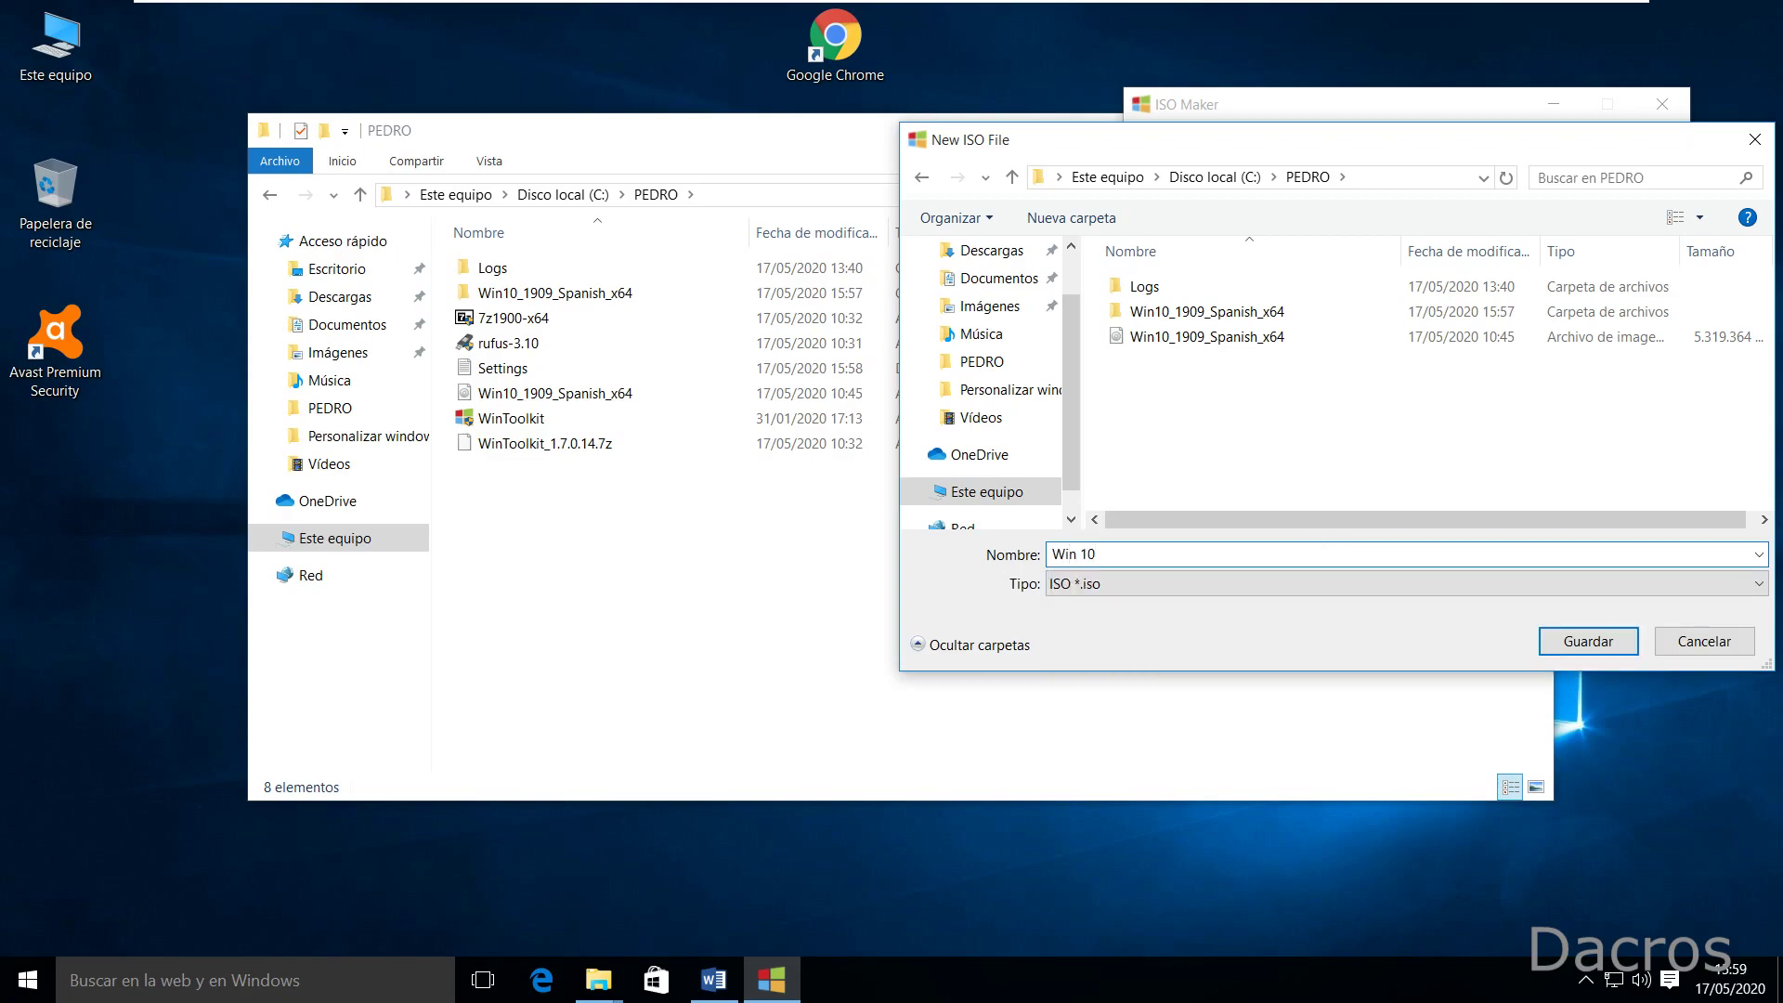
pyautogui.write(' Lite 64bits es')
pyautogui.write('Pro')
pyautogui.click(1576, 649)
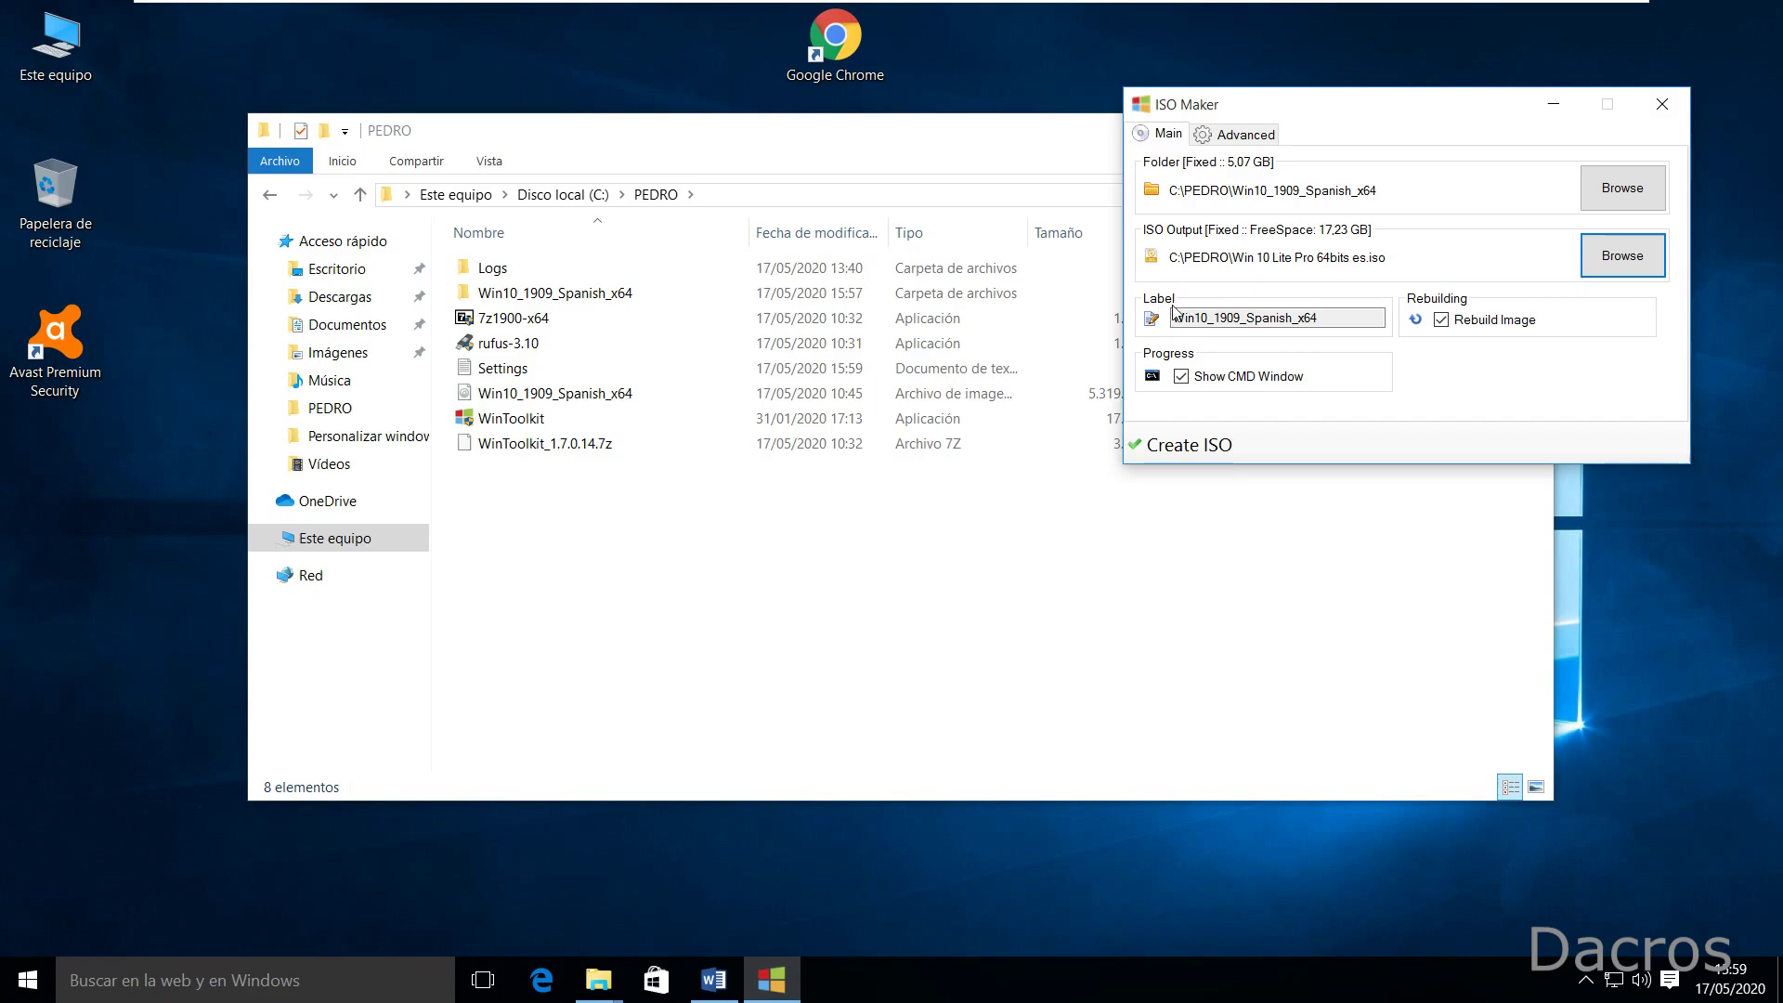
# Step: Change the ISO label to "Win10_Lite_x64 es" and start creating the ISO with image rebuilding
pyautogui.click(1362, 322)
pyautogui.click(1249, 317)
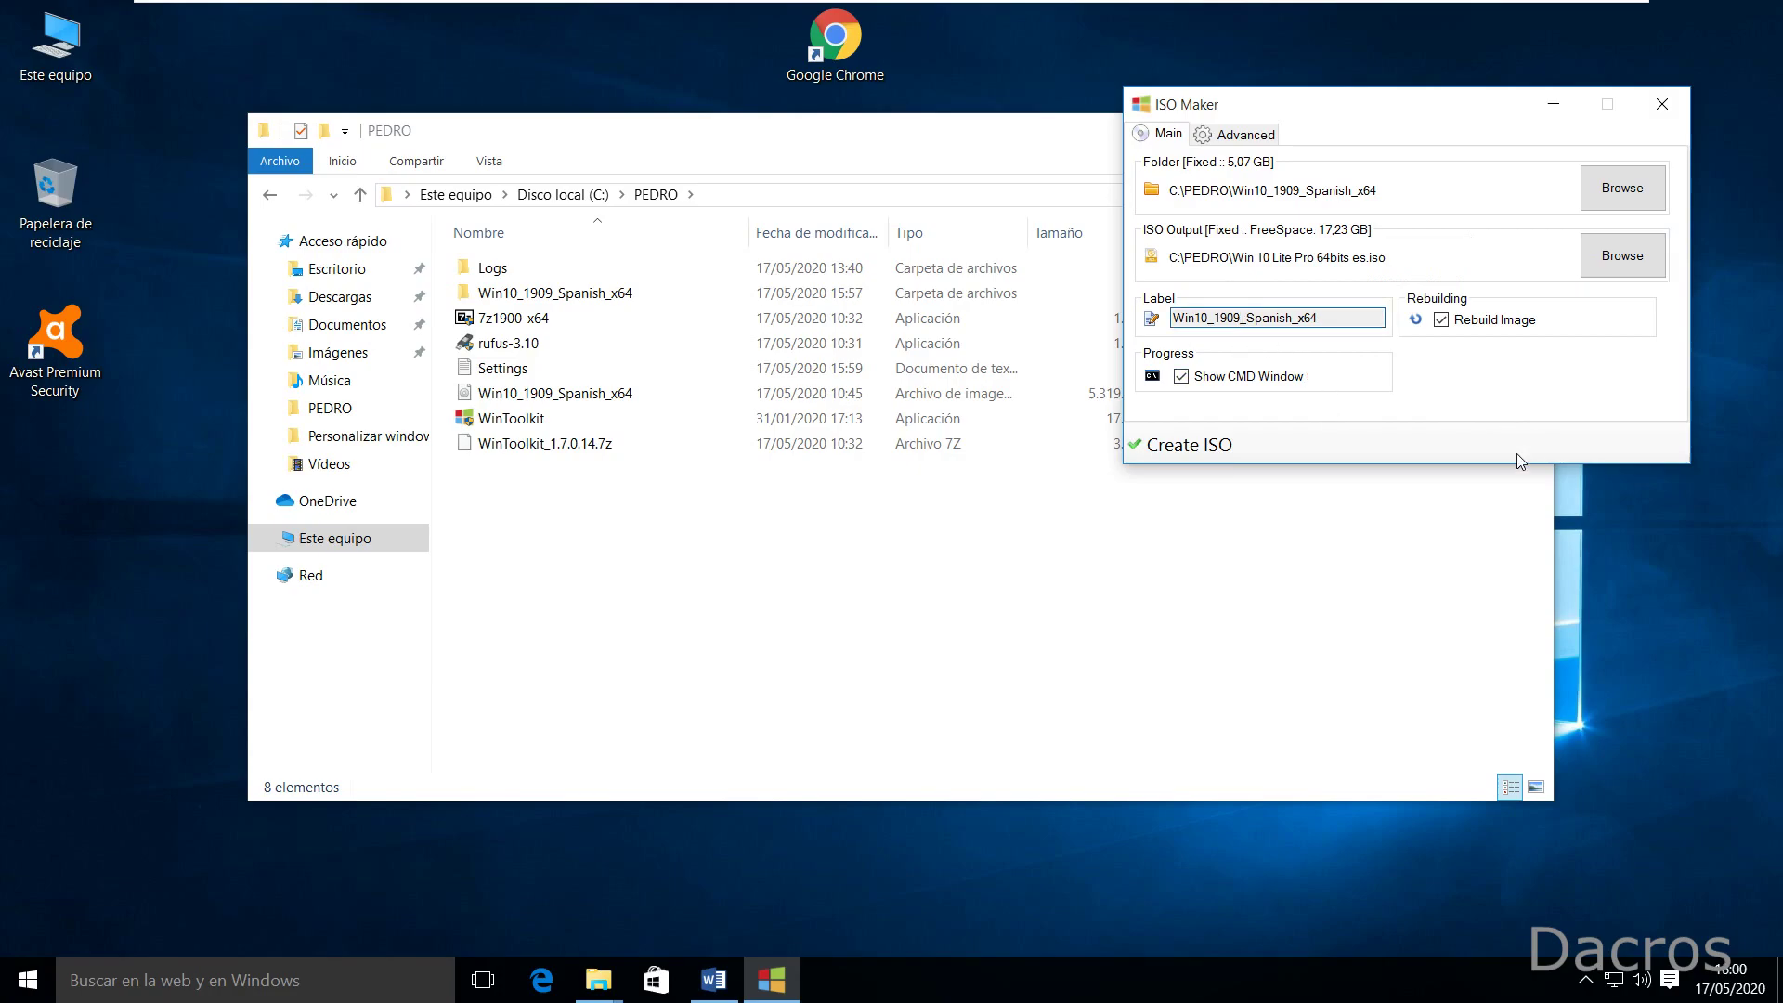
pyautogui.press('BackSpace')
pyautogui.press('BackSpace')
pyautogui.press('BackSpace')
pyautogui.press('BackSpace')
pyautogui.press('BackSpace')
pyautogui.moveTo(1261, 319); pyautogui.dragTo(1216, 321)
pyautogui.write('Lite')
pyautogui.click(1298, 315)
pyautogui.write('es')
pyautogui.click(1224, 452)
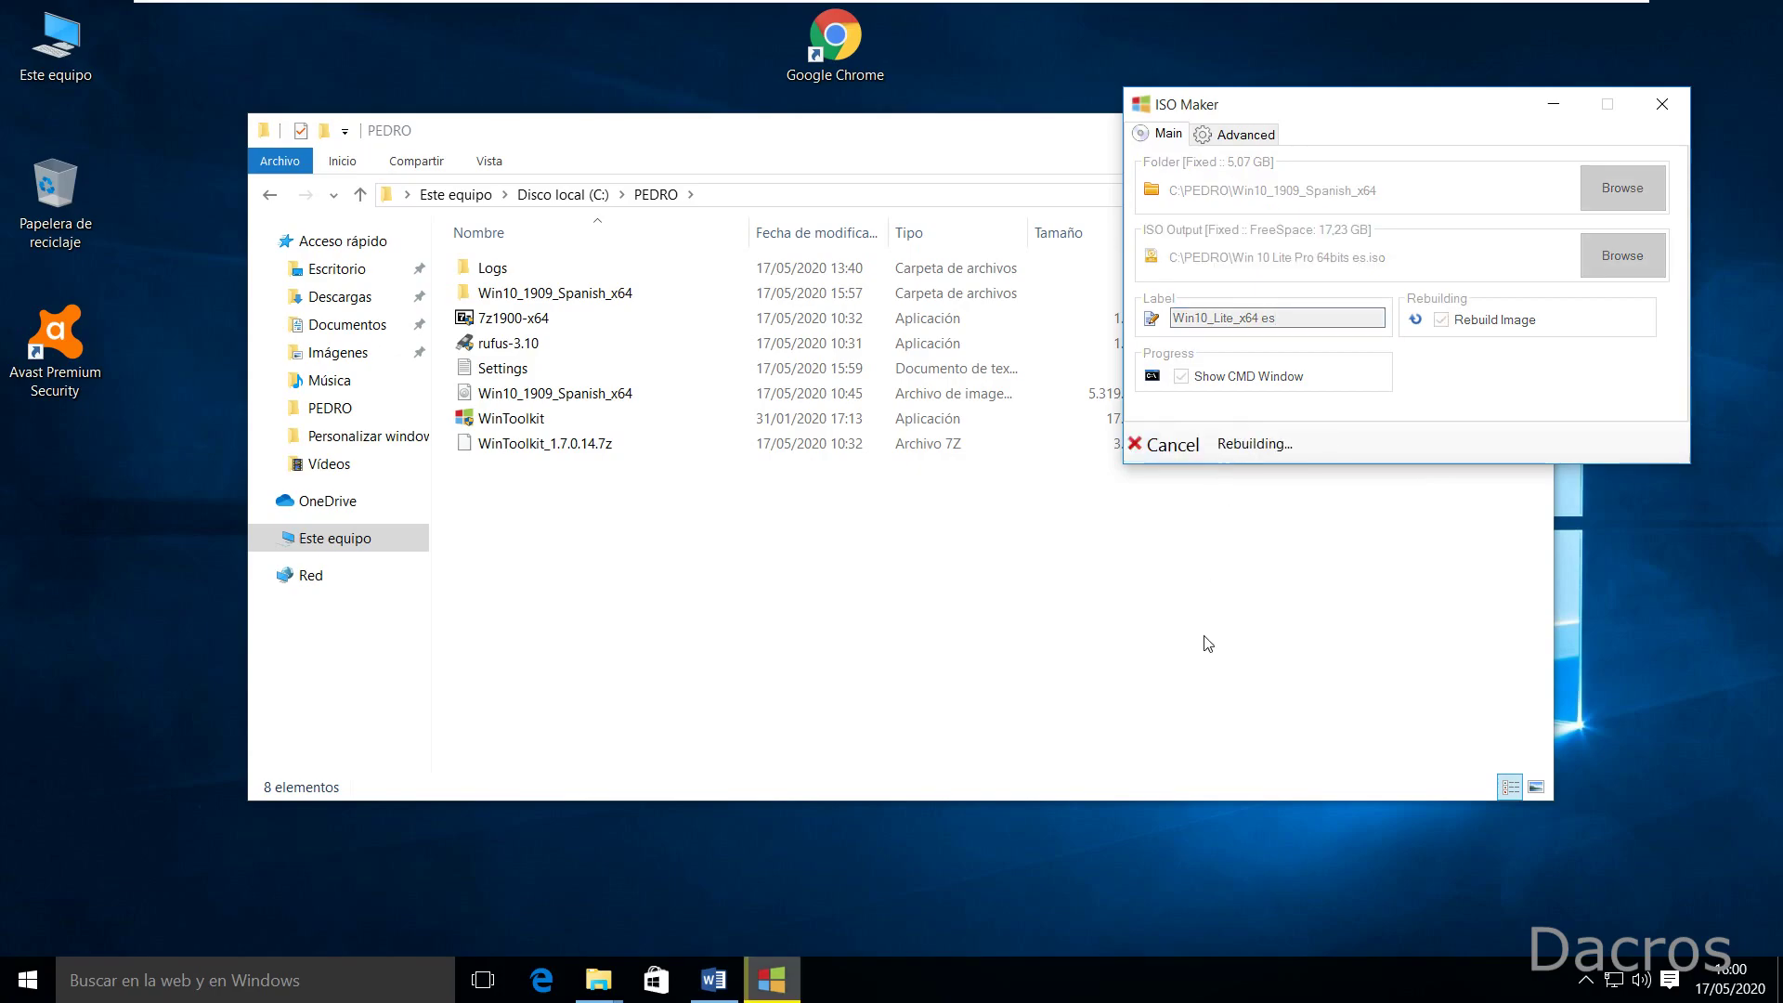